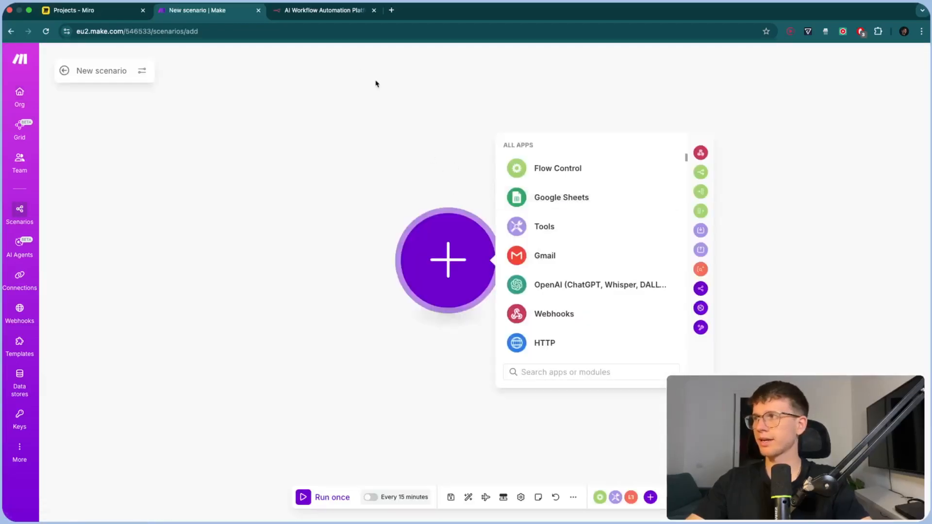
Sign in to n8n, open the cloud instance and create blank workflow 'My workflow 35'
left_click(315, 11)
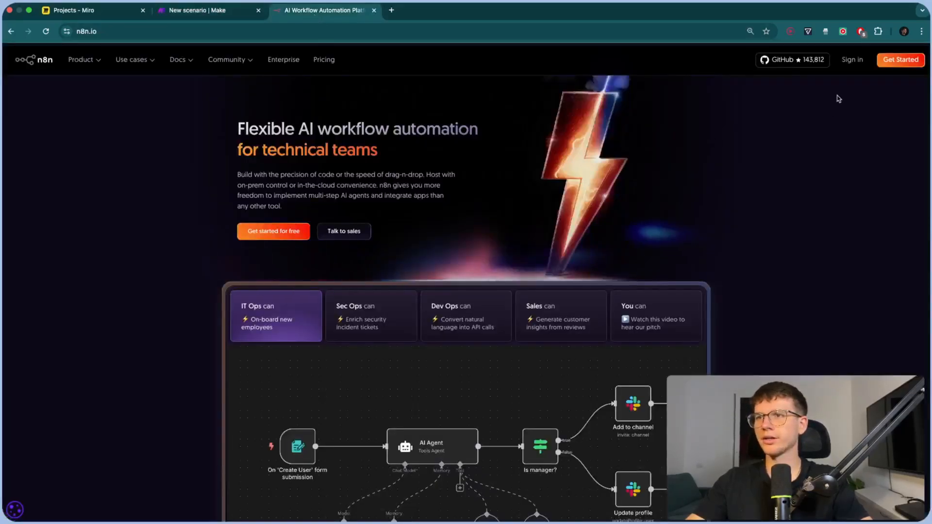
left_click(852, 65)
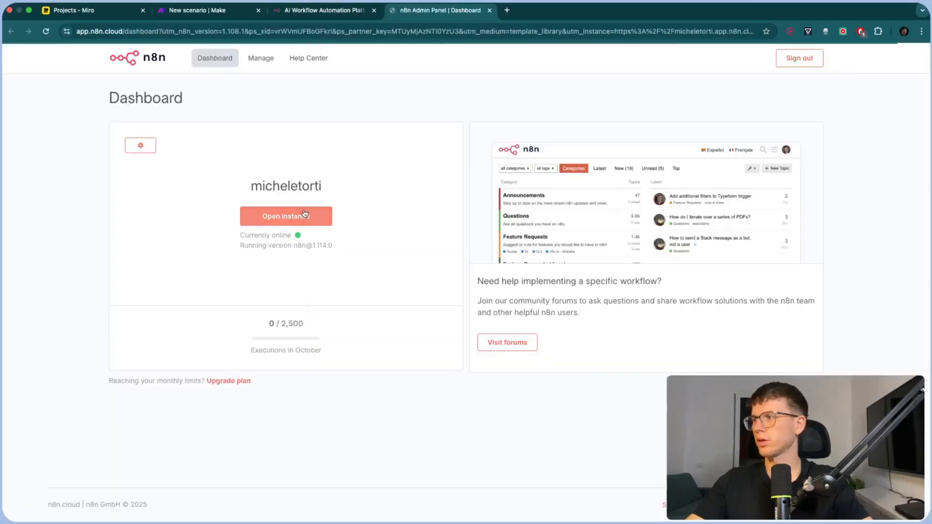
left_click(311, 214)
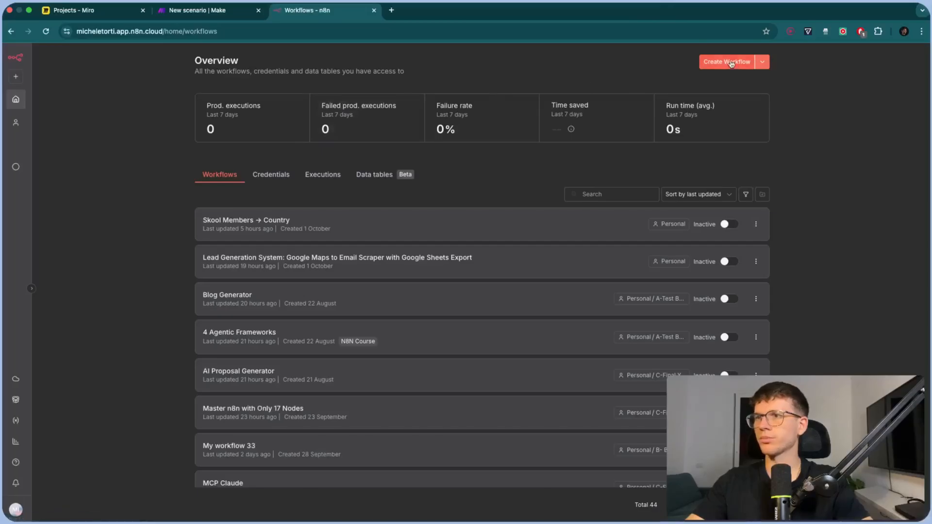
left_click(720, 66)
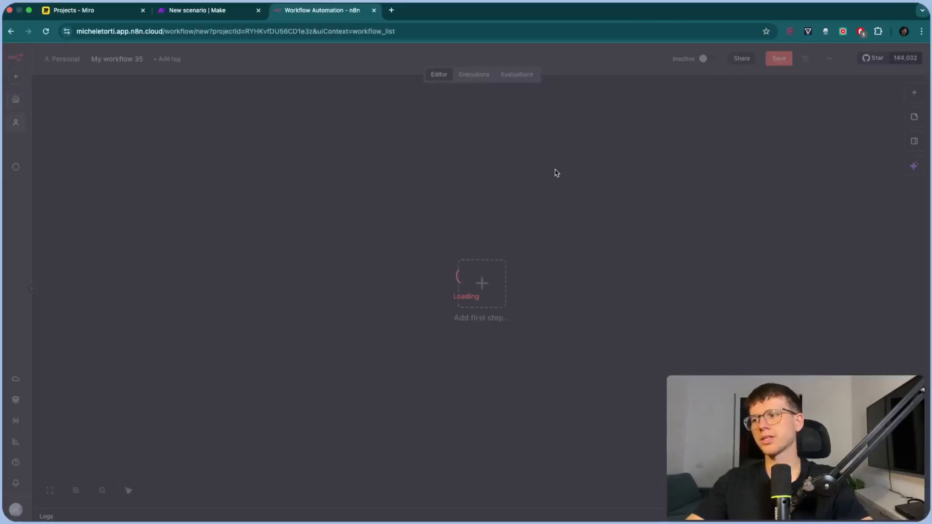
scroll(556, 279, "up", 3)
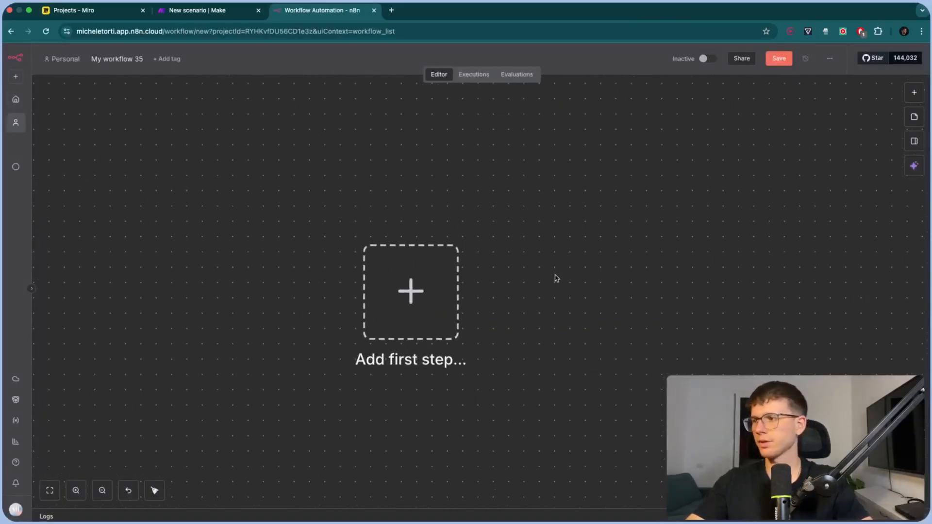
left_click(231, 17)
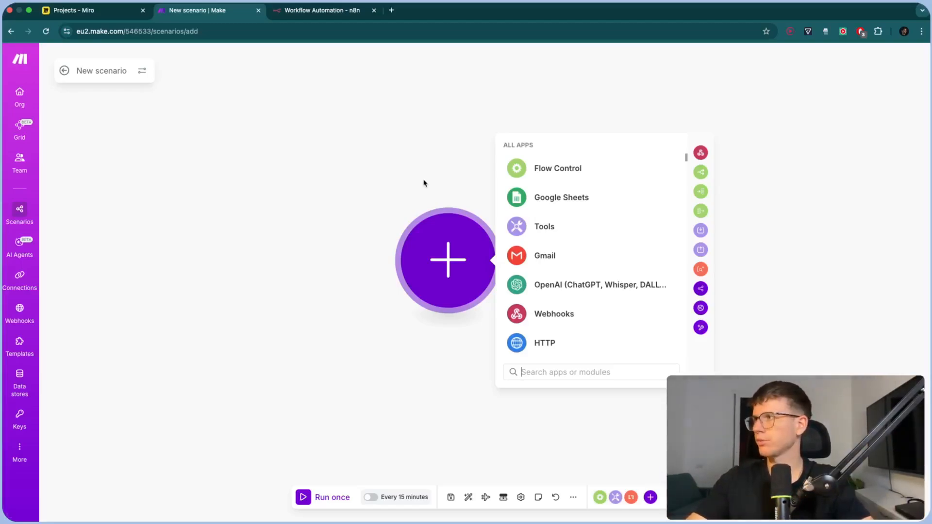
Add Typeform Watch Responses (Instant) as the scenario trigger, leaving its webhook unset
left_click(112, 13)
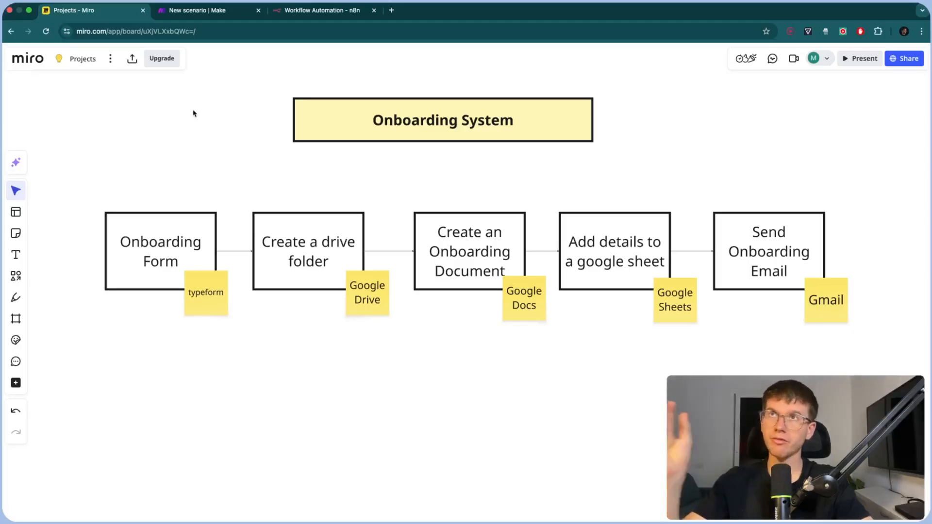
left_click(206, 10)
type("typeform")
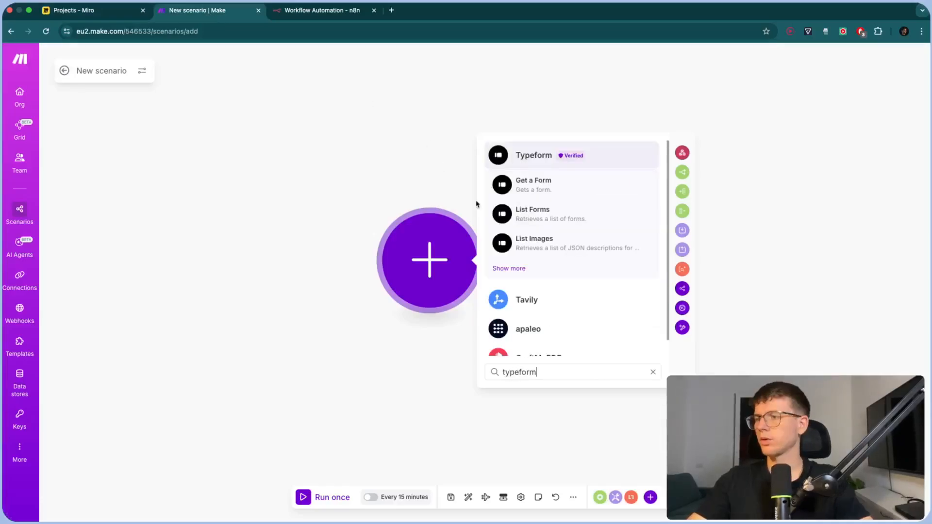
left_click(547, 165)
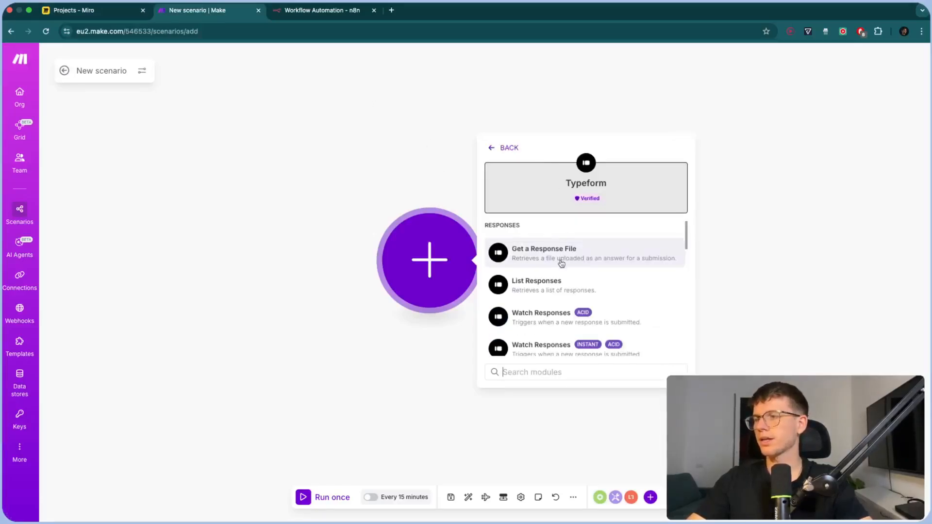
scroll(561, 263, "down", 3)
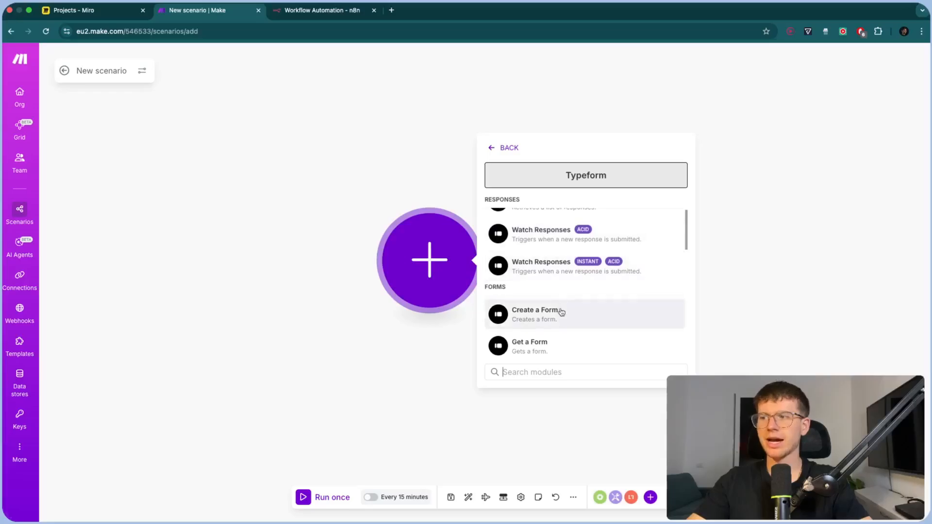
scroll(562, 313, "up", 3)
scroll(562, 312, "down", 3)
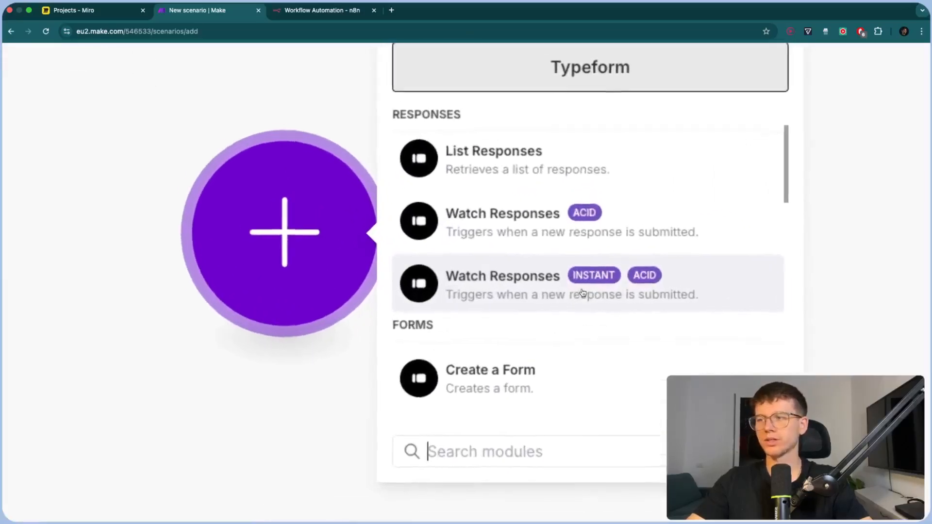
scroll(582, 293, "up", 1)
scroll(583, 293, "down", 5)
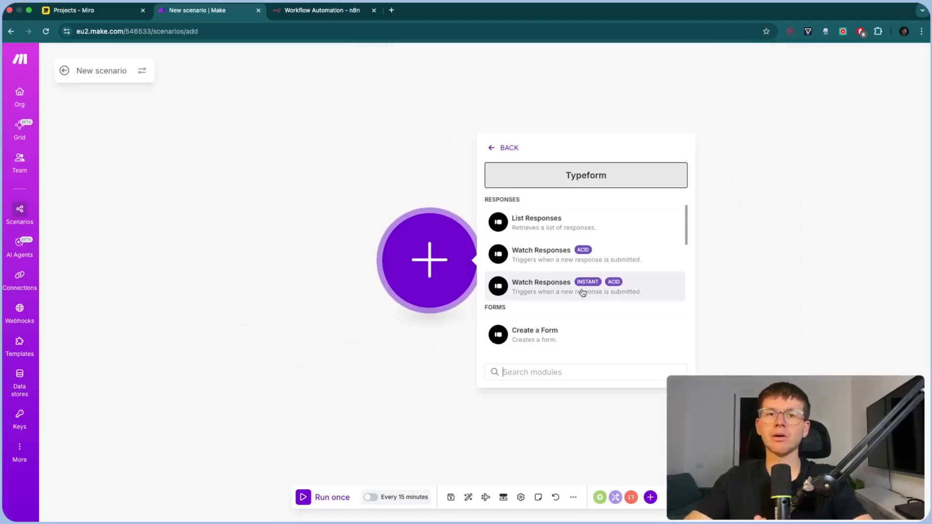
left_click(583, 286)
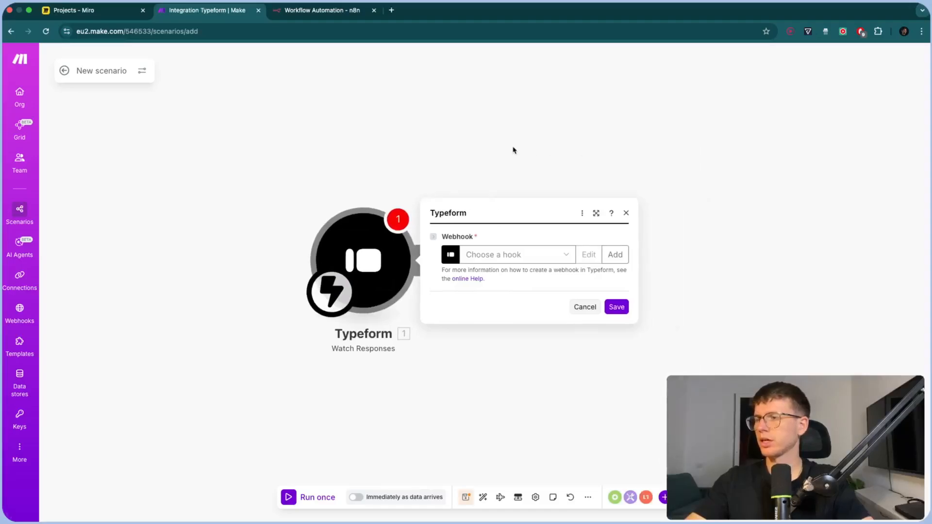
left_click(584, 306)
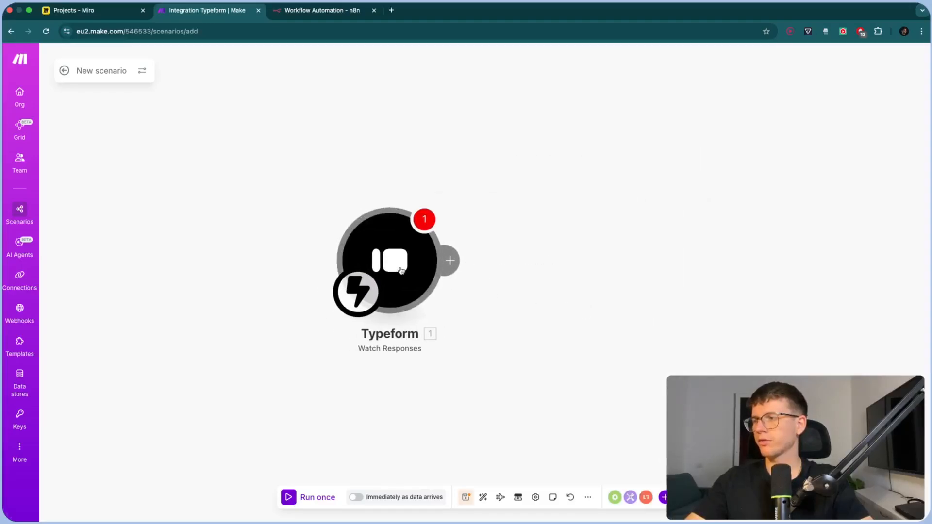
left_click(606, 310)
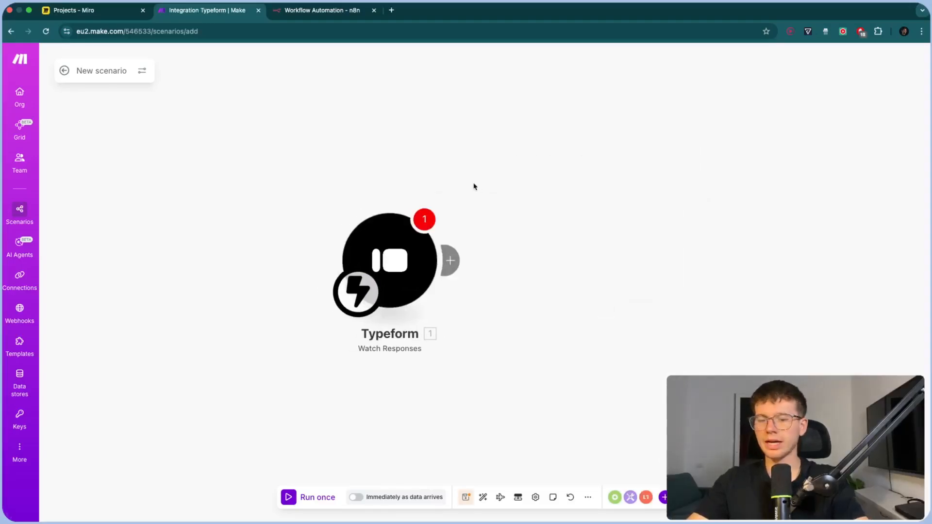
Open the Typeform website in a new browser tab
key("super+t")
type("typef")
key("Return")
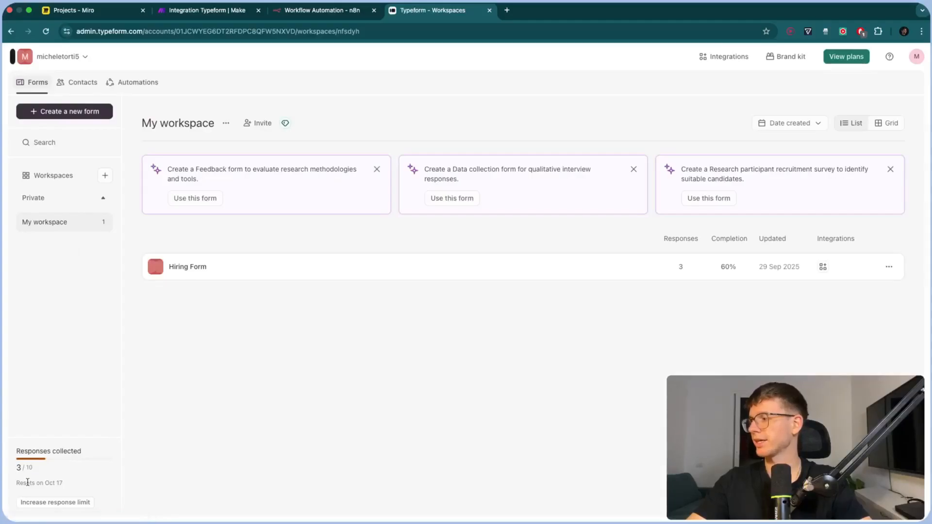
Start a new Typeform form with the Create with AI builder for all forms
scroll(28, 481, "up", 5)
left_click_drag(53, 358, 110, 360)
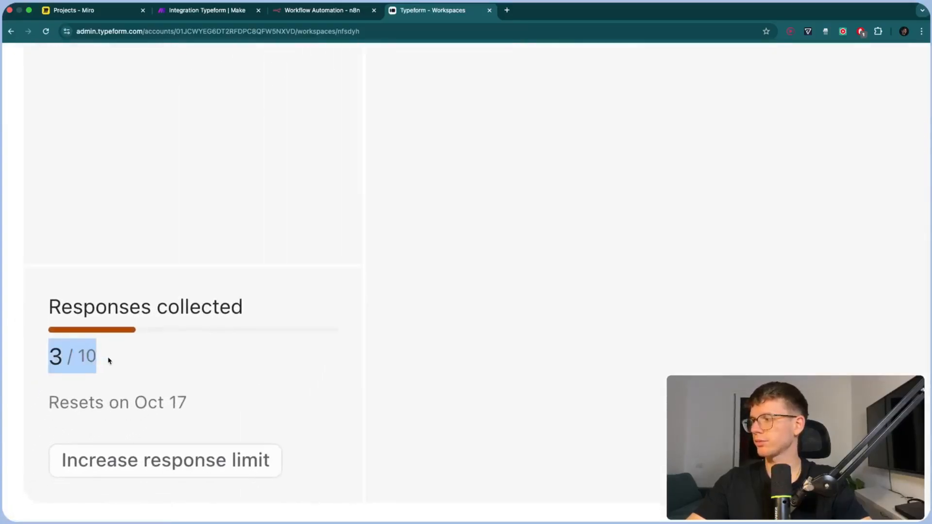
left_click(162, 368)
scroll(163, 369, "down", 5)
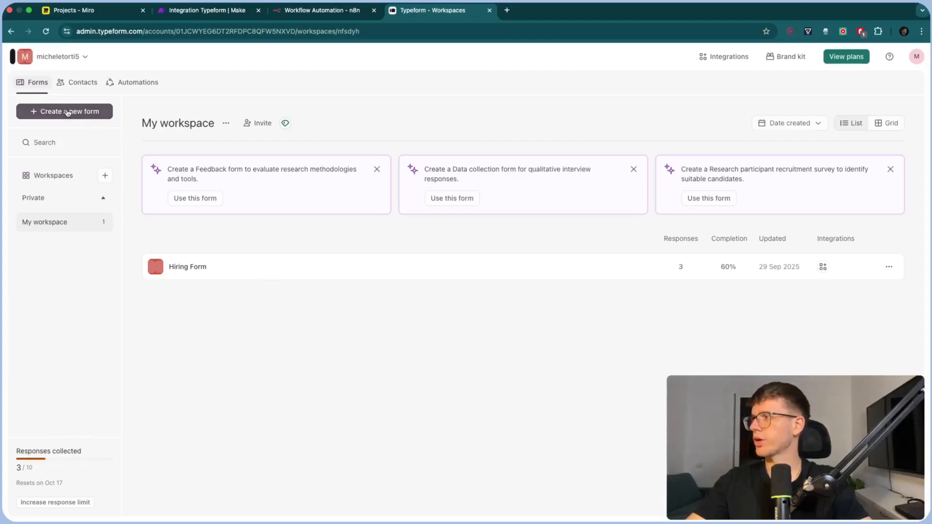
left_click(93, 112)
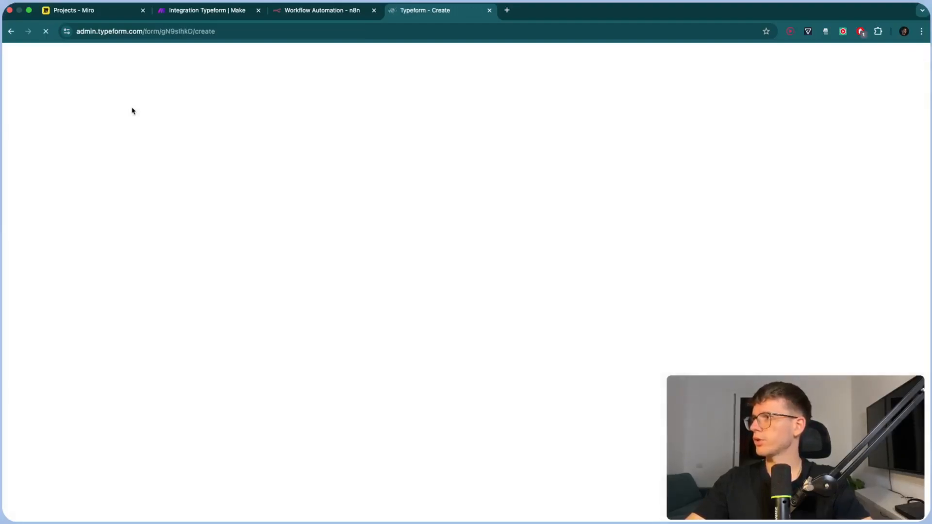
left_click(600, 267)
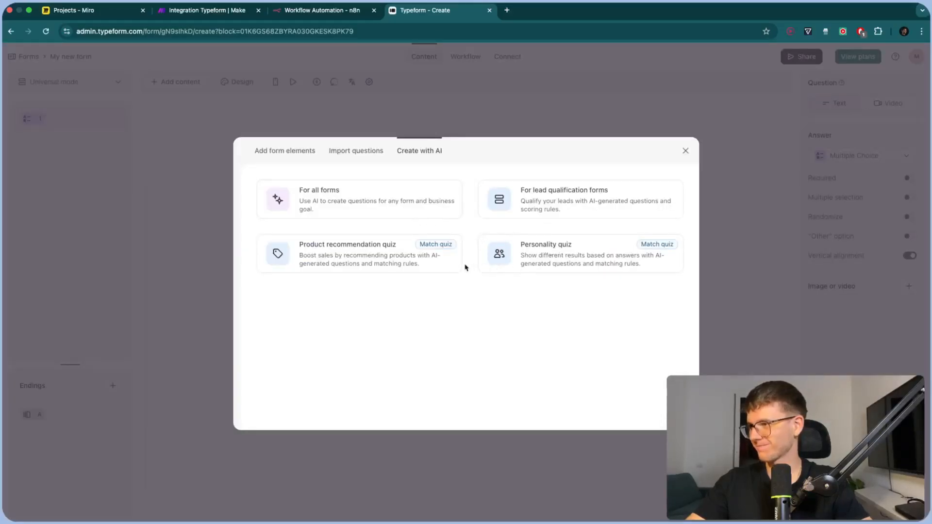
left_click(398, 207)
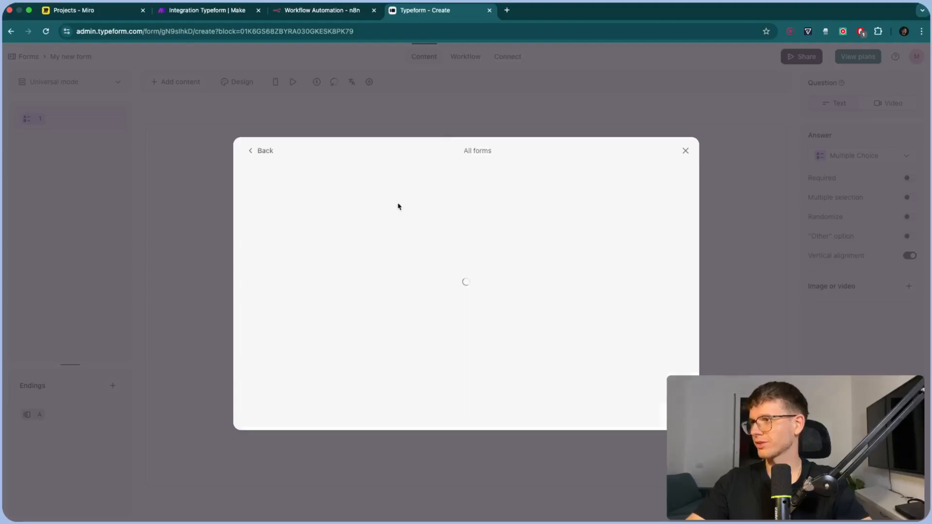
Describe an onboarding form asking Full Name, Company Name, Email and Location, and generate it
left_click(420, 202)
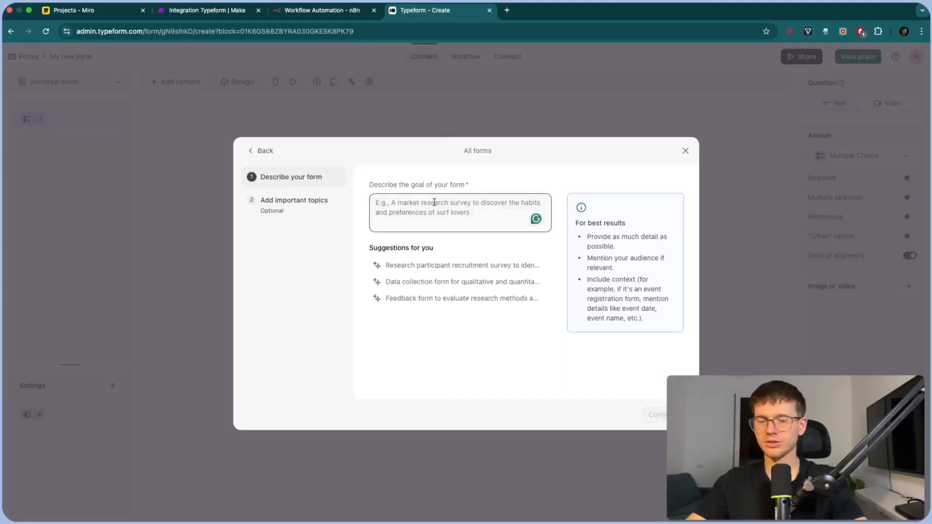
type("Onboarding form")
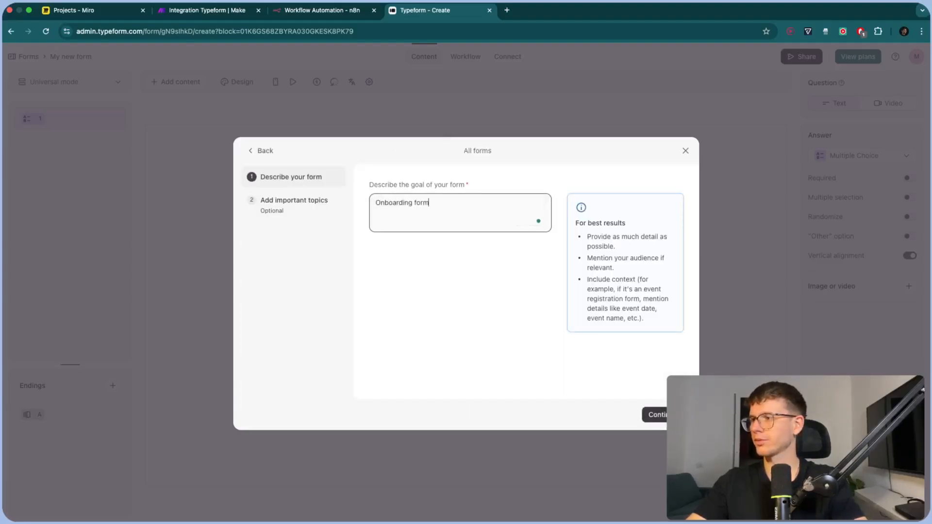
type(" tht has the fo")
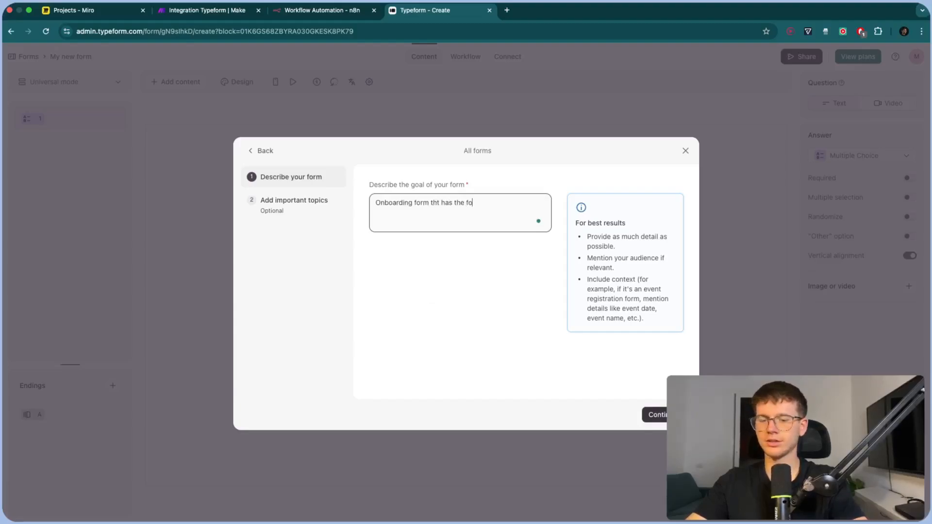
type("llowing questions:  ")
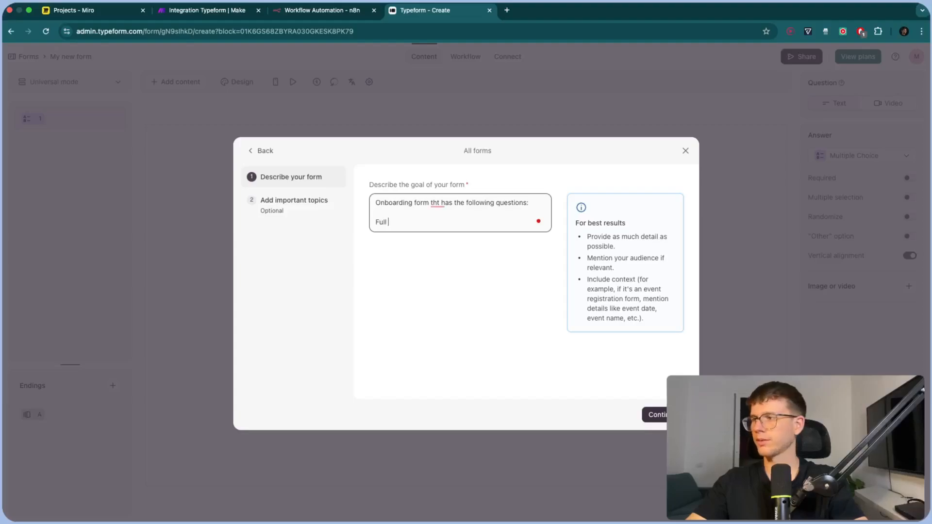
type("Full Name")
key("Return")
type("C")
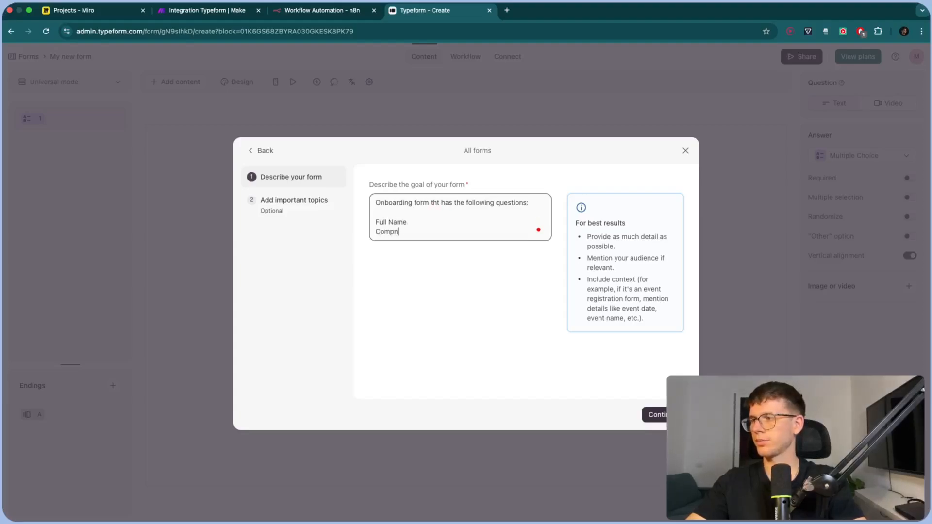
type("ompany Name")
key("Return")
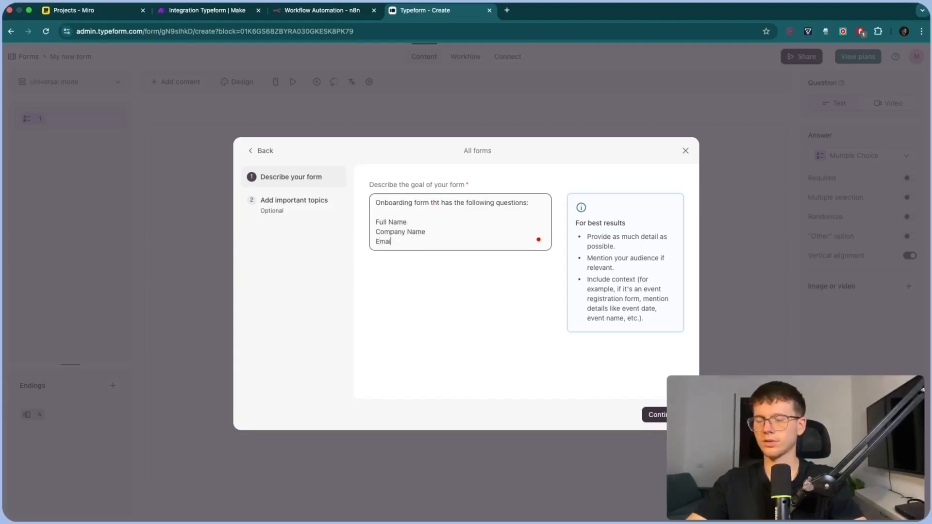
type("Email")
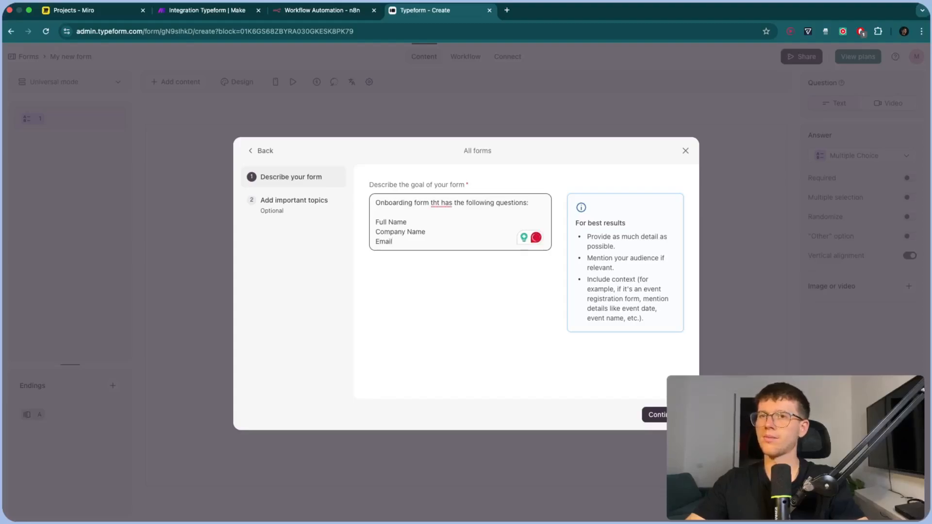
key("Return")
type("Location")
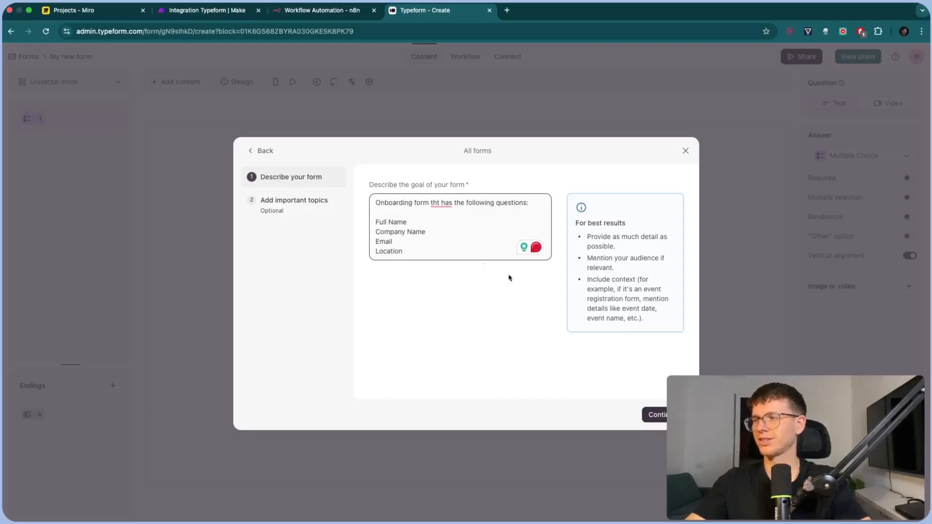
left_click(654, 414)
left_click(634, 415)
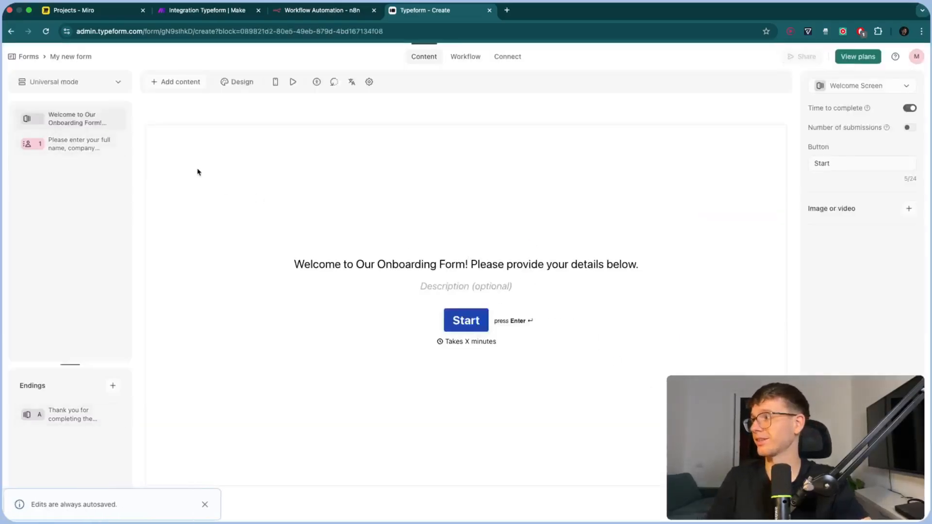
Change the contact question's title to 'Please fill out the details below'
left_click(83, 147)
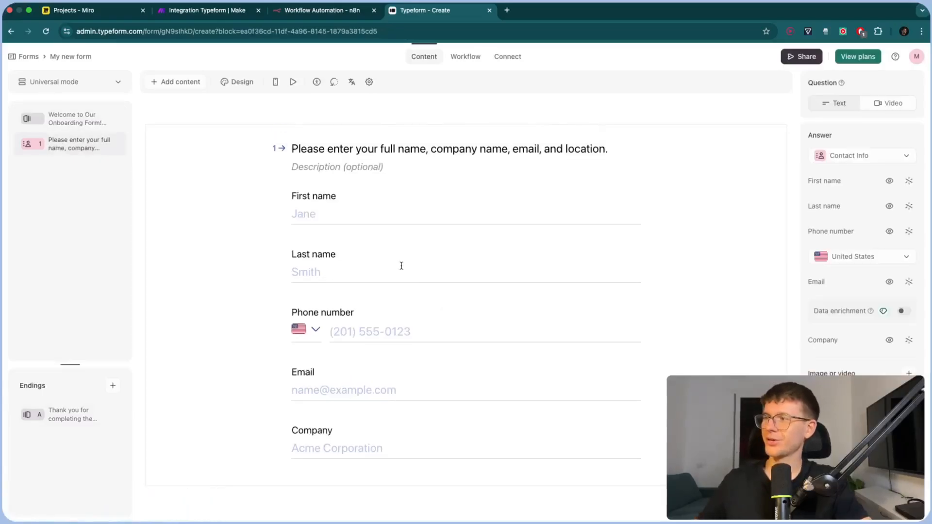
left_click(85, 121)
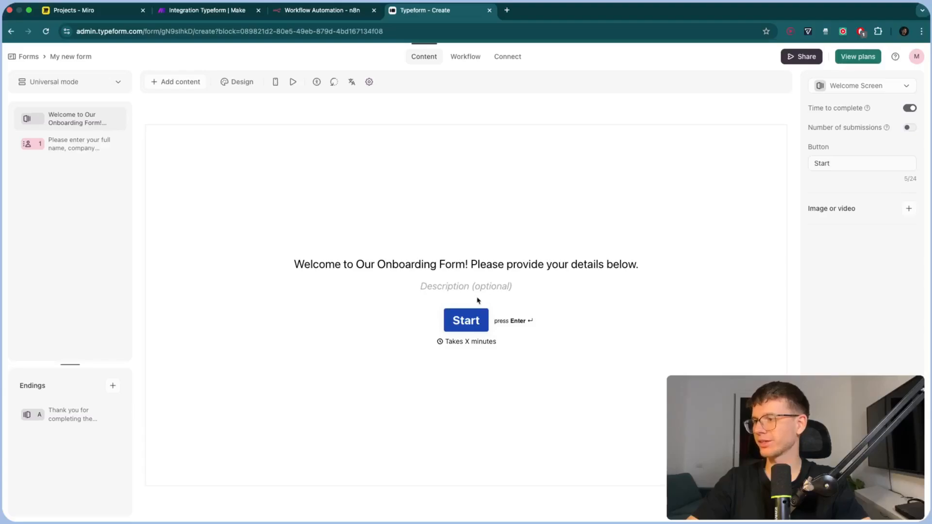
left_click(83, 146)
triple_click(355, 149)
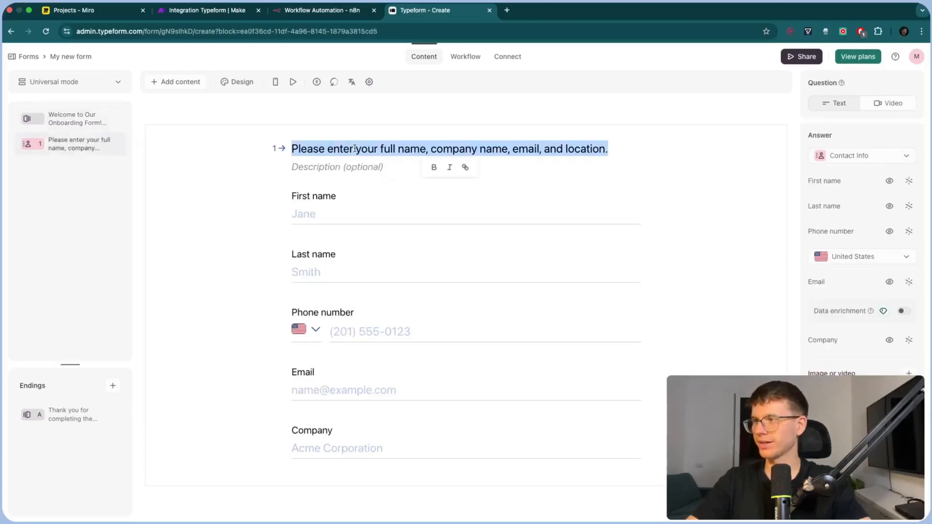
type("Please fill o")
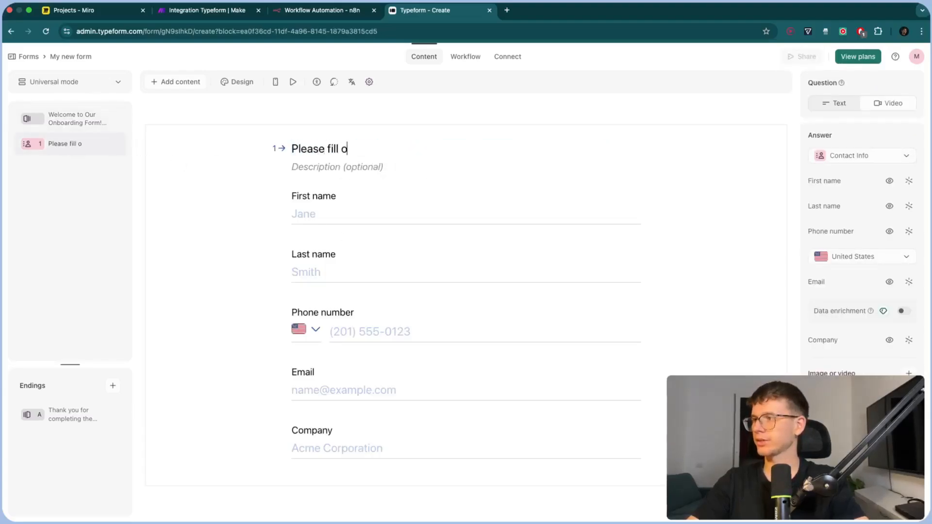
type("ut")
key("BackSpace")
key("BackSpace")
type("iut the ")
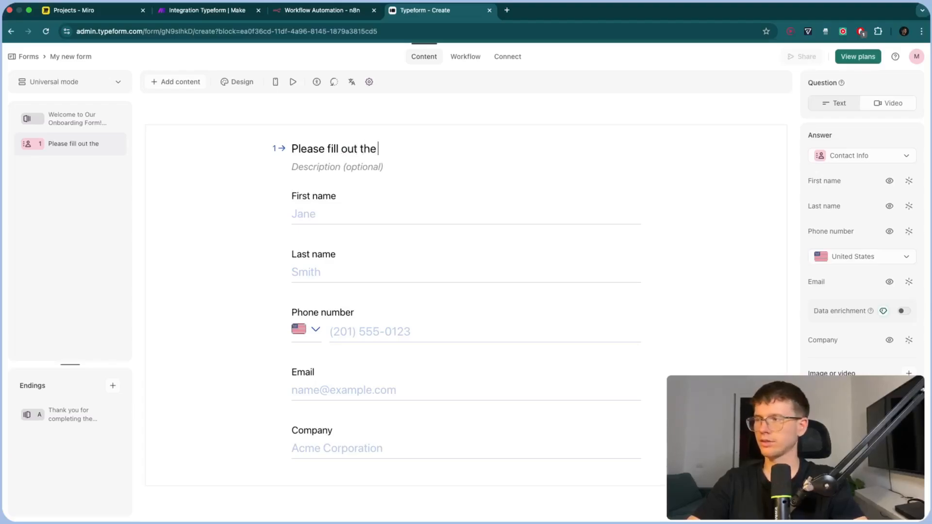
type("details ne")
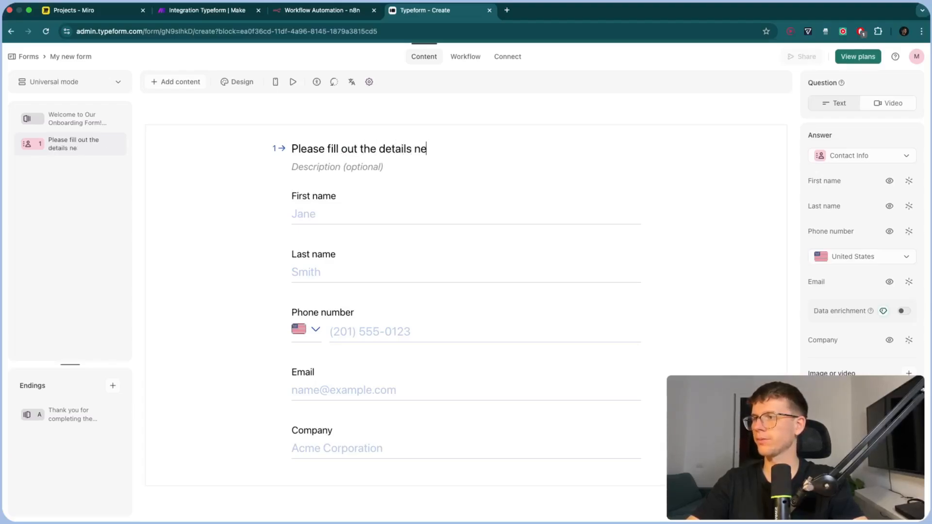
key("BackSpace")
key("BackSpace")
type("bloew")
key("BackSpace")
key("BackSpace")
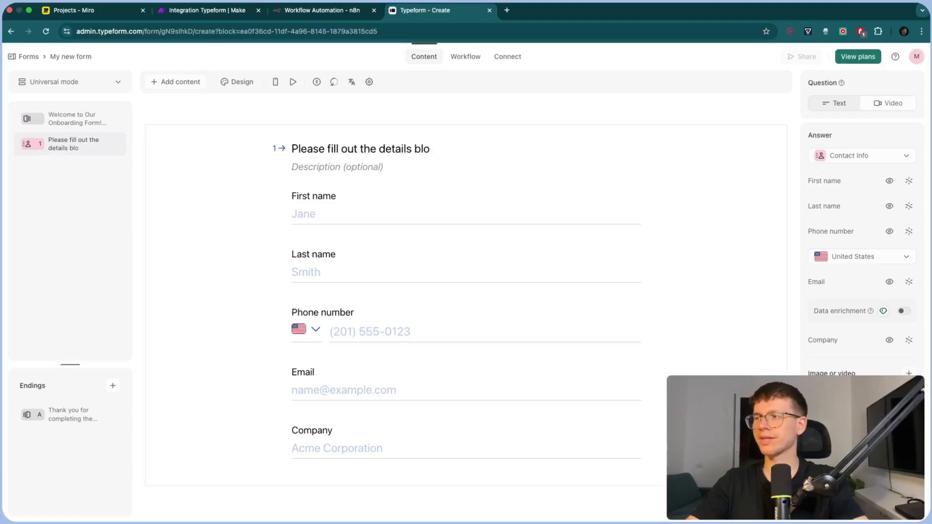
key("BackSpace")
key("BackSpace")
type("elow")
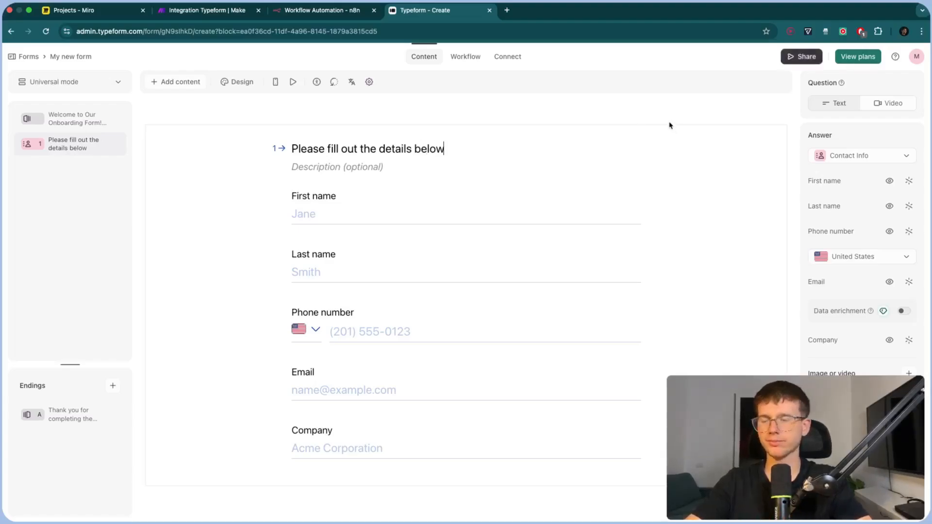
scroll(401, 363, "down", 1)
scroll(402, 364, "up", 1)
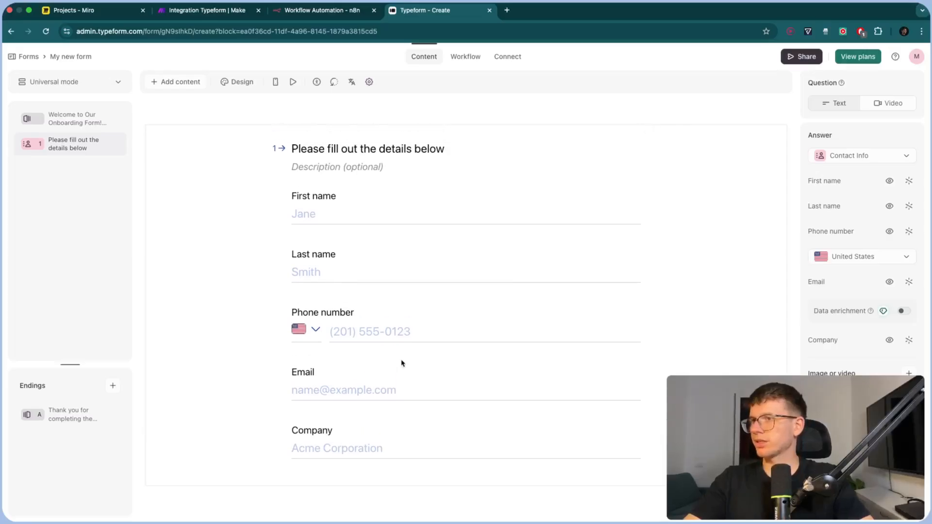
Publish the form and preview its live version before closing that tab
left_click(788, 62)
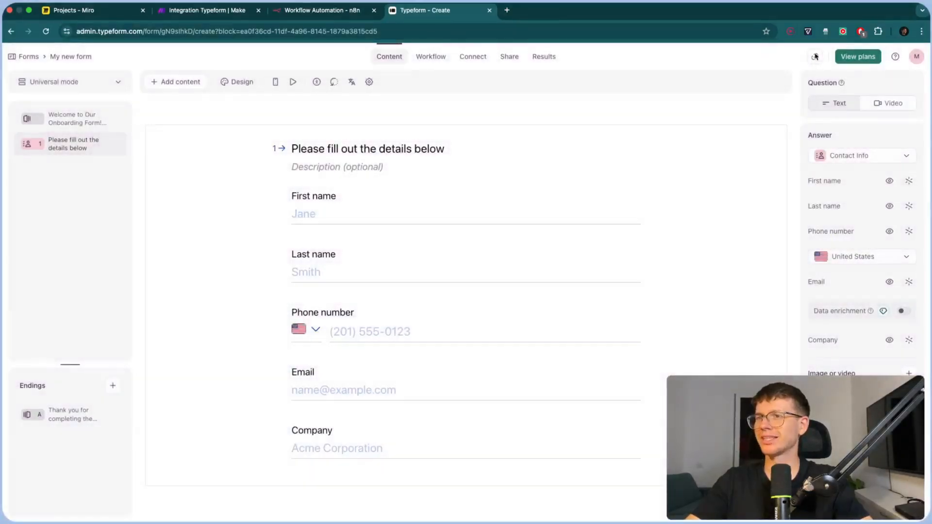
left_click(815, 57)
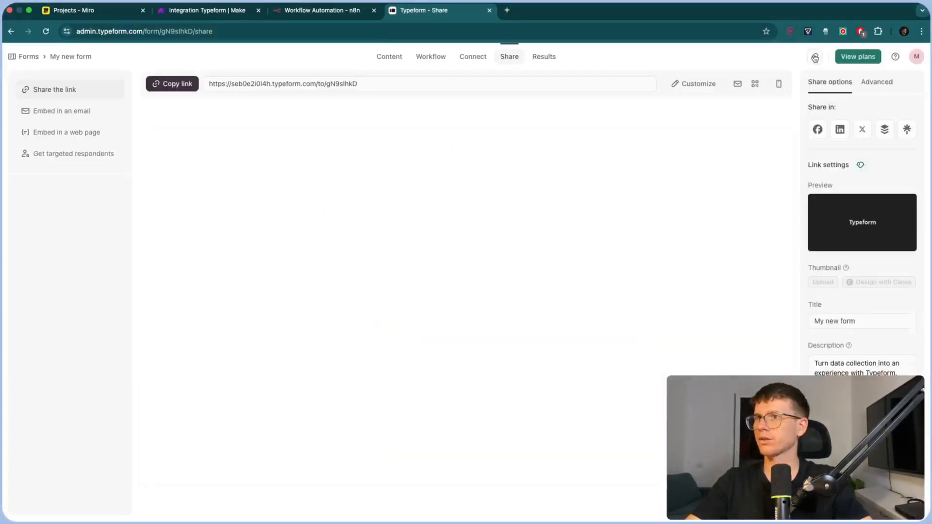
left_click(815, 58)
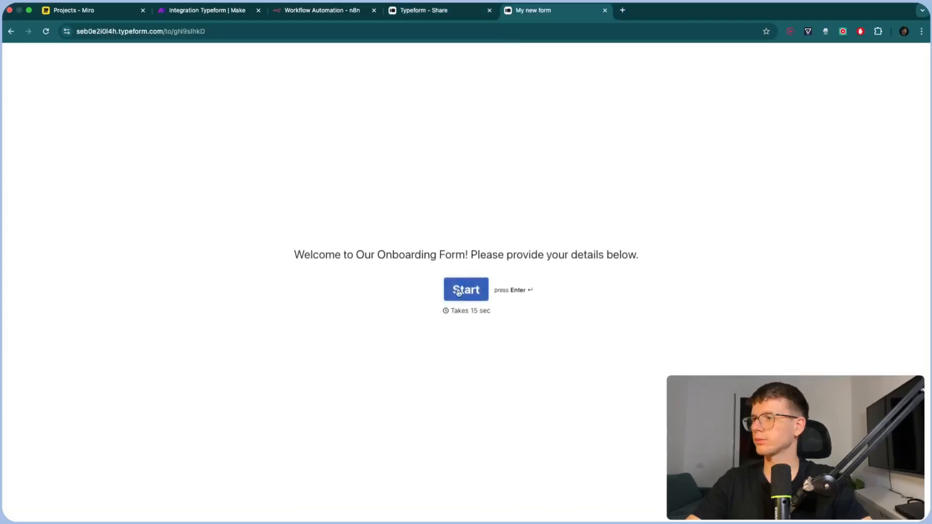
left_click(456, 294)
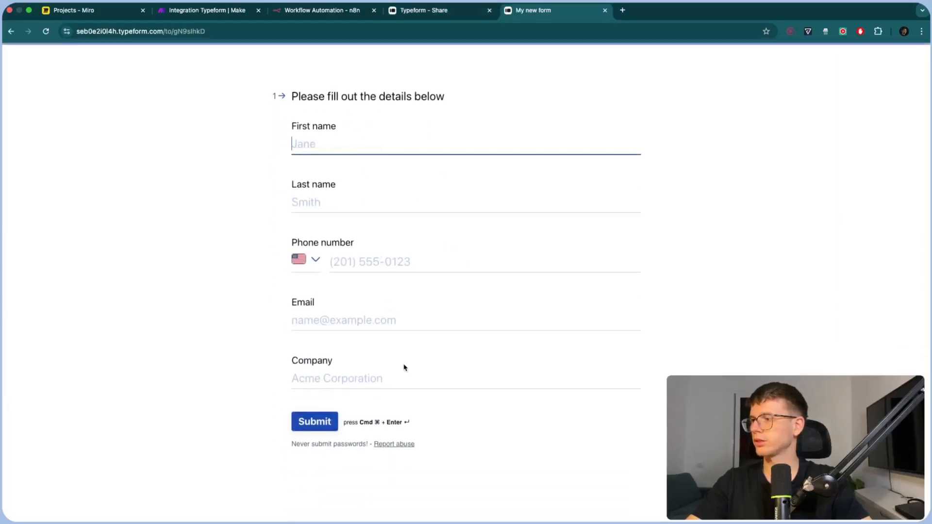
key("super+w")
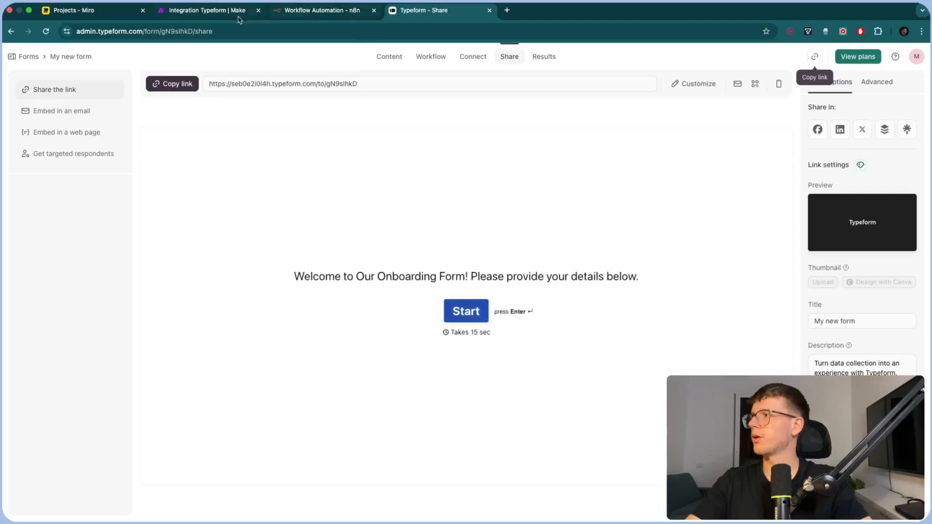
Add a webhook to the Typeform trigger using a new, authorized Typeform connection
left_click(231, 16)
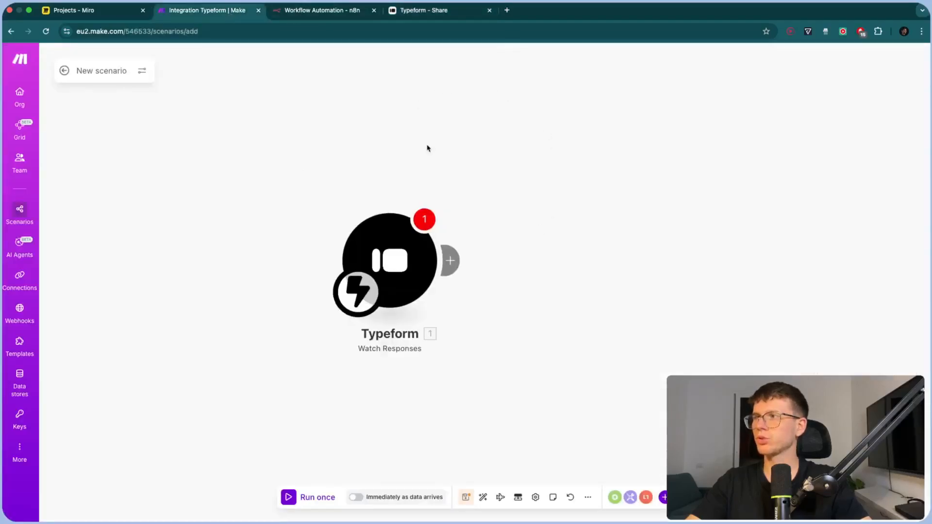
left_click_drag(427, 148, 462, 149)
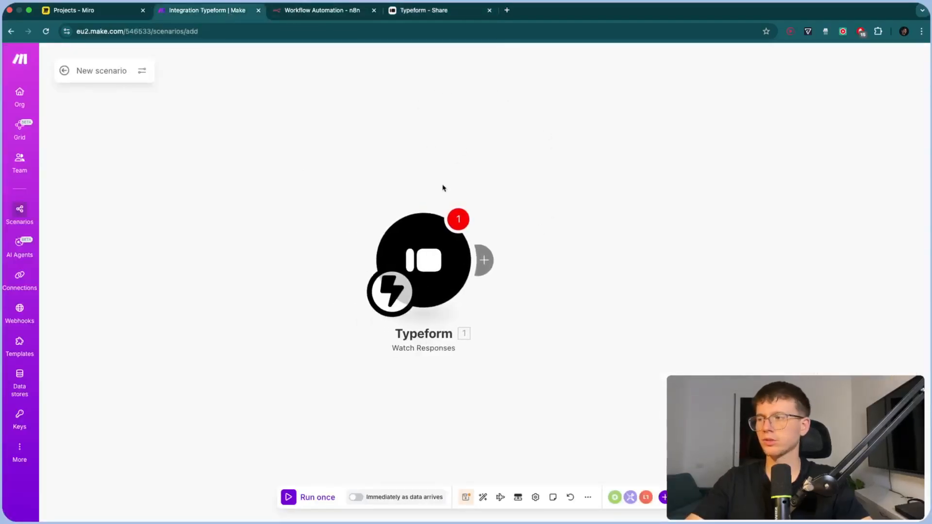
left_click(423, 258)
left_click(654, 255)
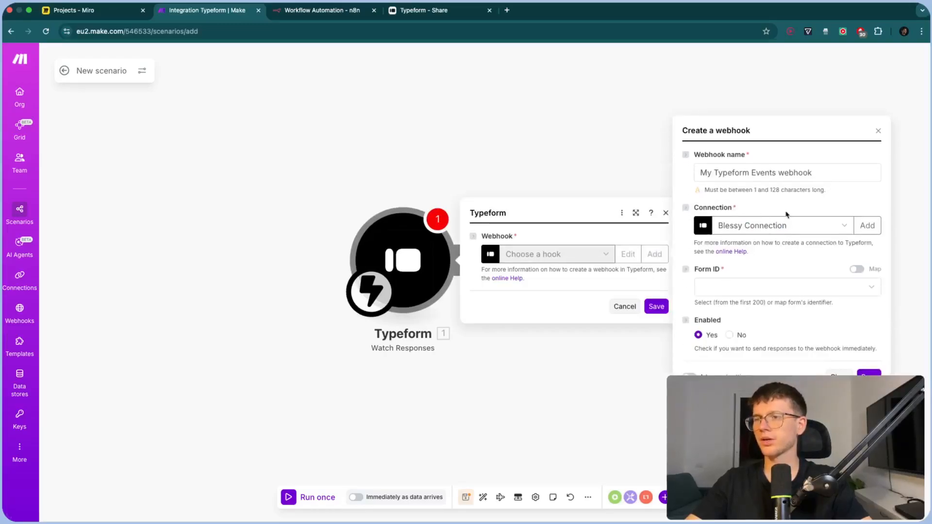
left_click(862, 227)
triple_click(724, 192)
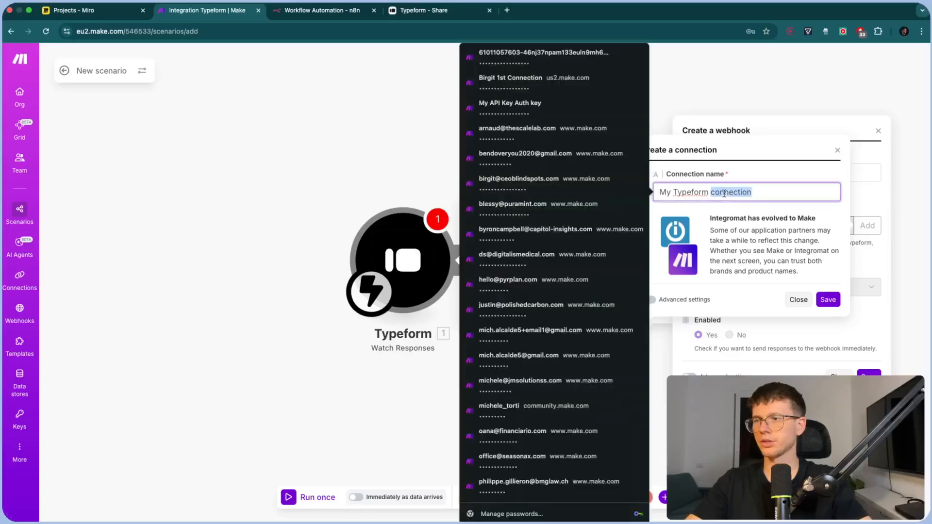
type("Michele Connect")
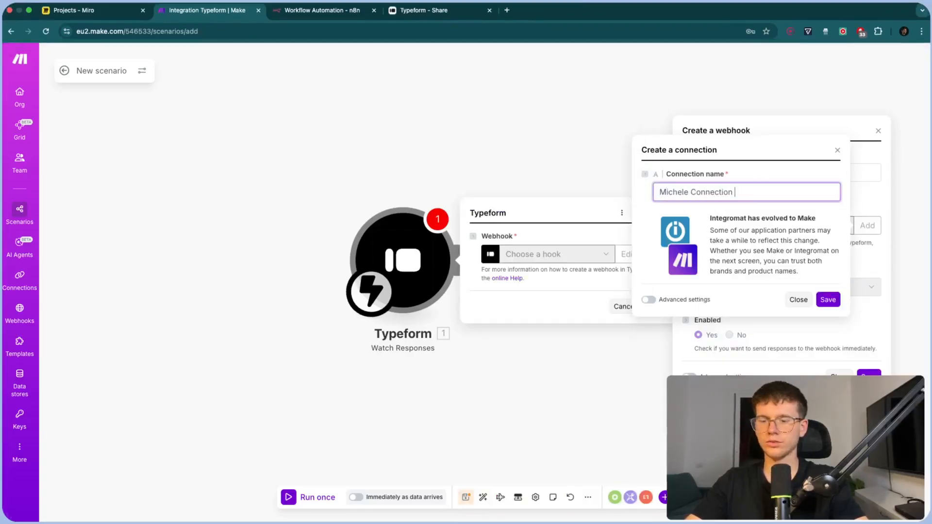
type("ion 1st Edit")
left_click(828, 299)
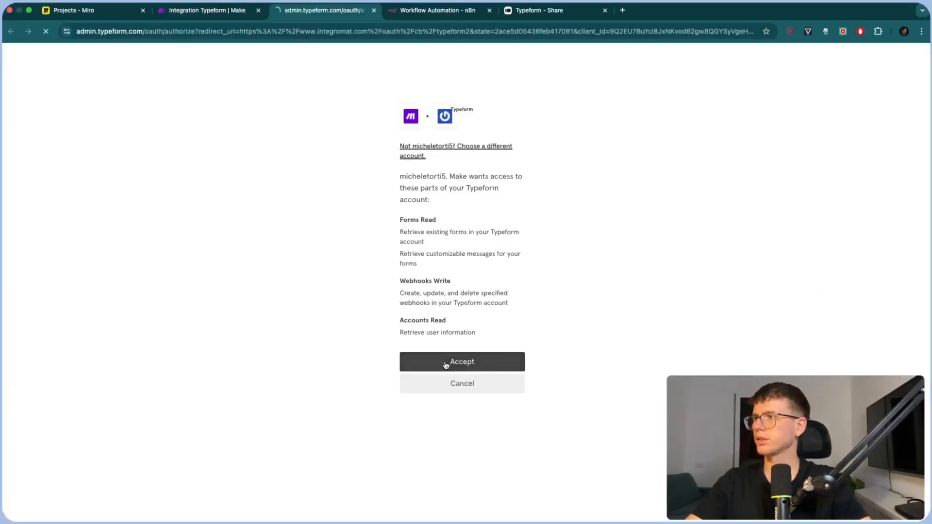
left_click(445, 364)
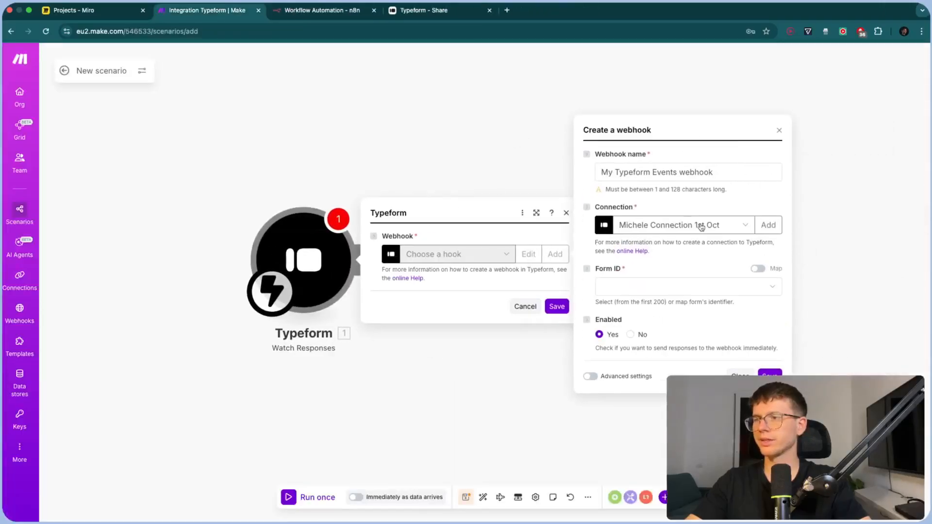
Name the webhook 'Onboarding Form', watch My new form, and save the trigger settings
left_click(678, 167)
key("super+a")
type("Onbo")
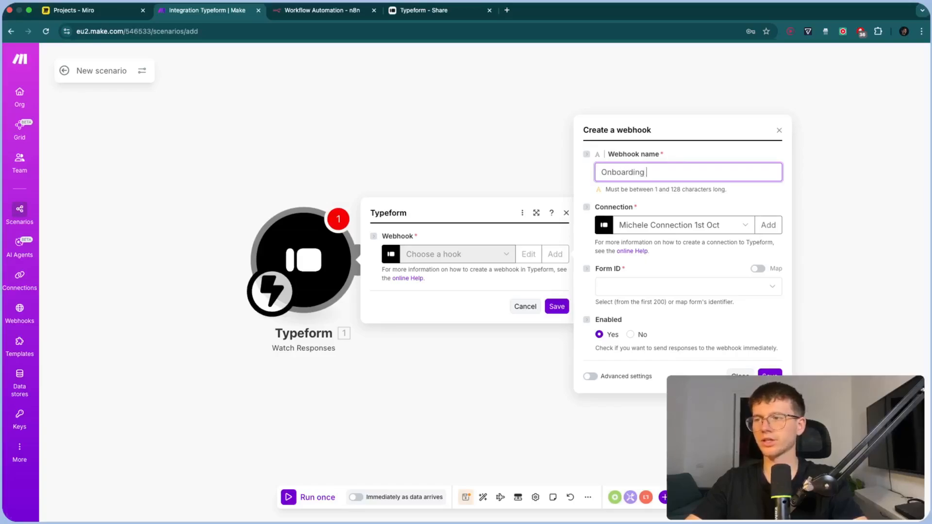
type("arding Form")
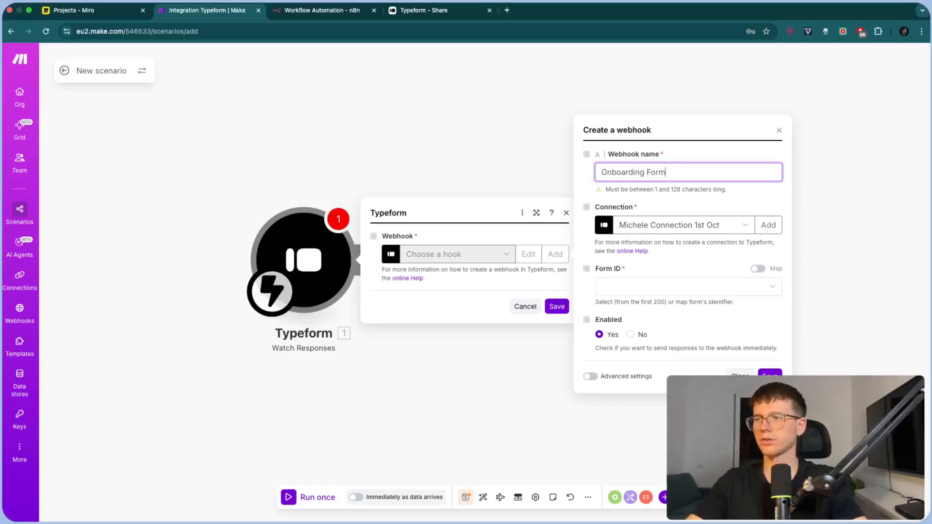
left_click(664, 288)
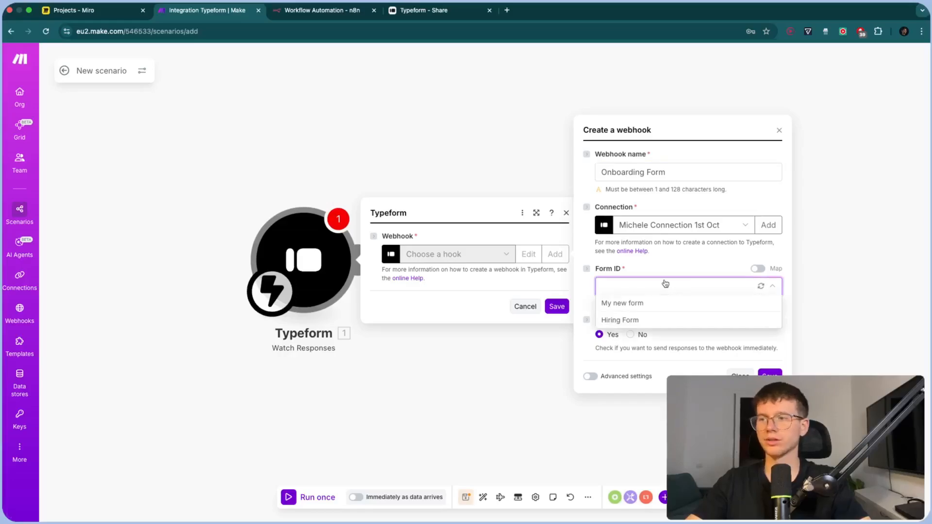
left_click(639, 305)
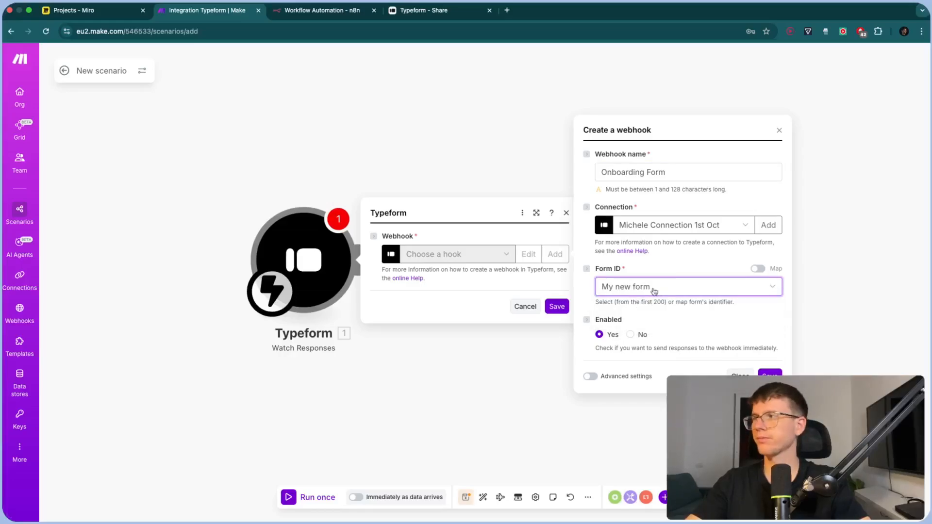
left_click(411, 13)
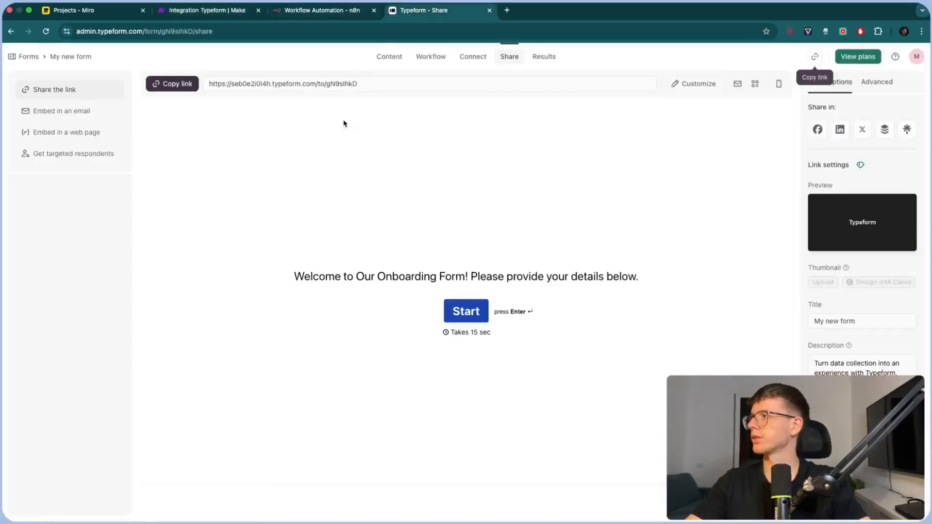
left_click(76, 59)
type("Onboa")
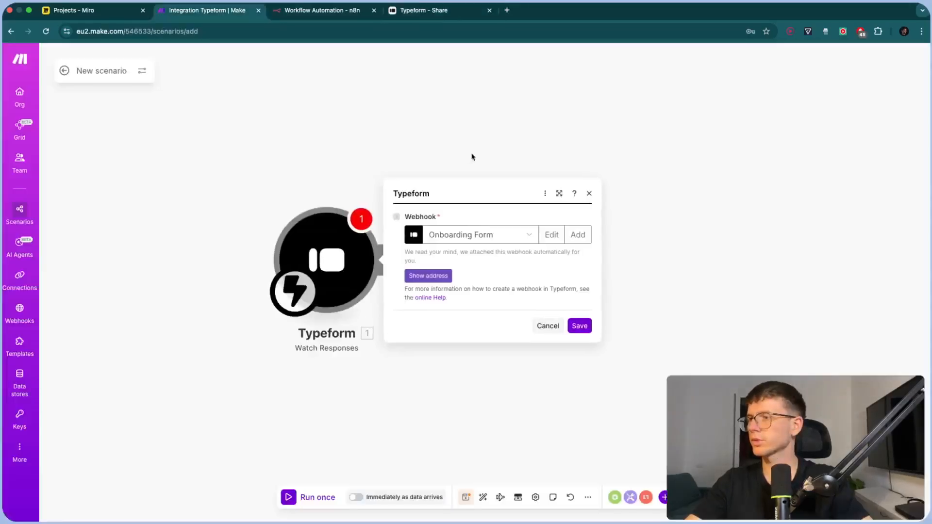
left_click(581, 326)
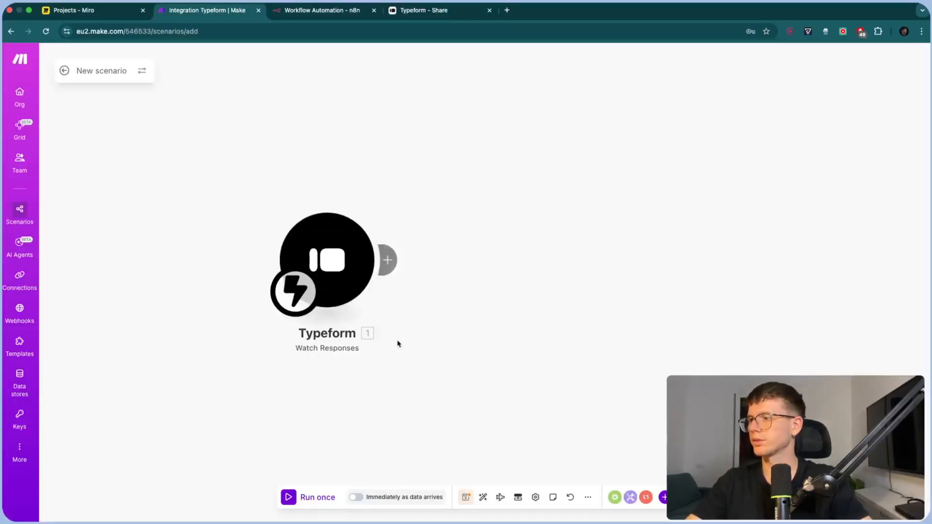
Save the scenario as 'Integration Typeform' and restart Run once so it awaits a response
left_click(466, 498)
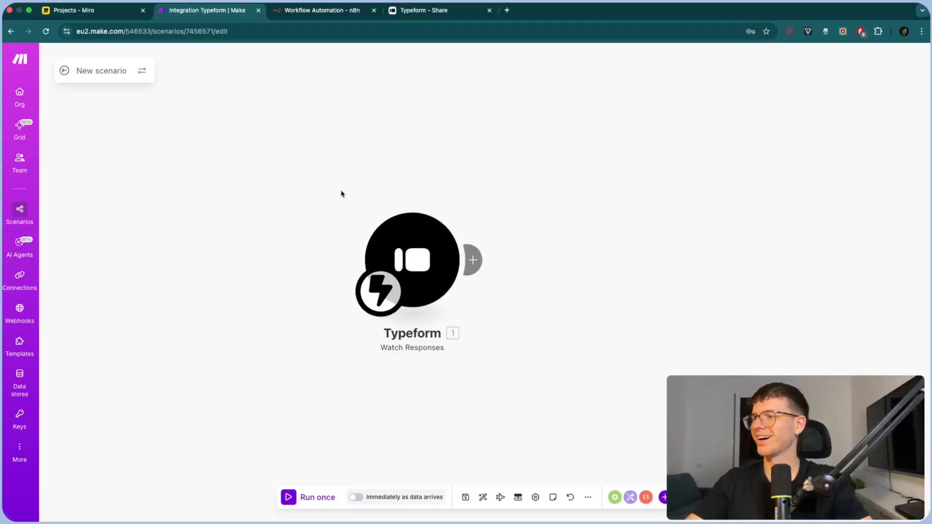
left_click(315, 499)
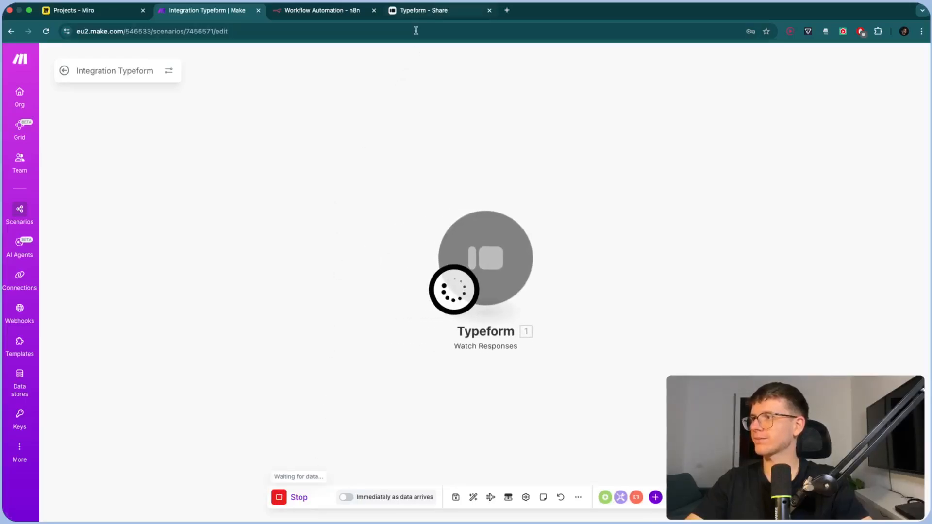
left_click(298, 498)
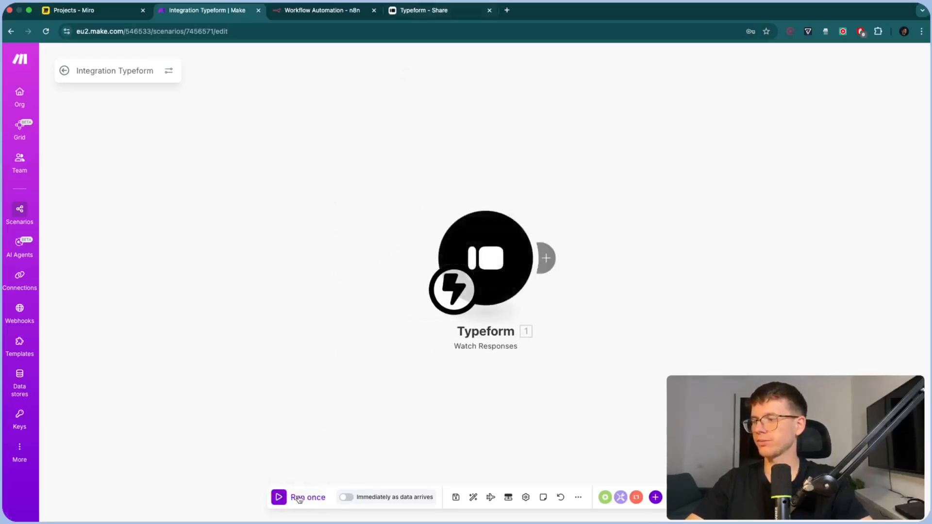
left_click(298, 498)
left_click(427, 9)
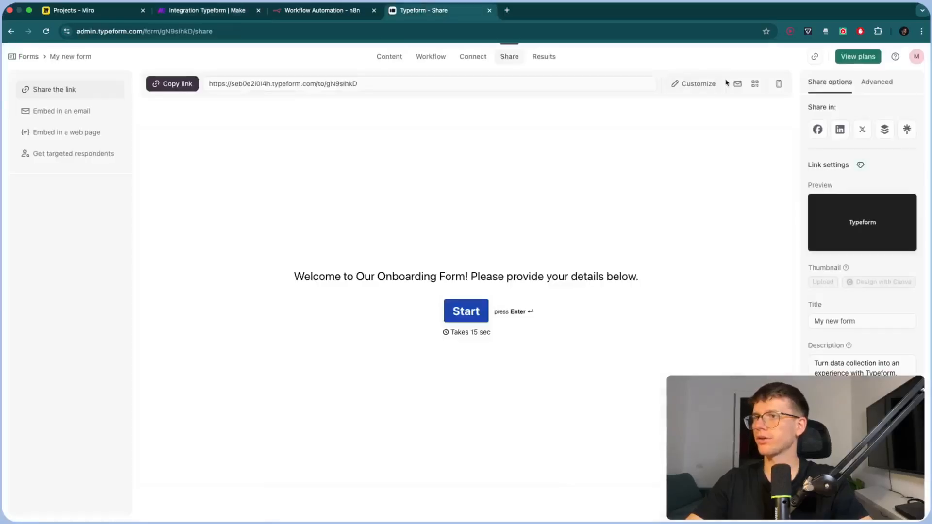
Submit a test response on the live form with name, phone, email and company 'JM Solutionss'
left_click(815, 57)
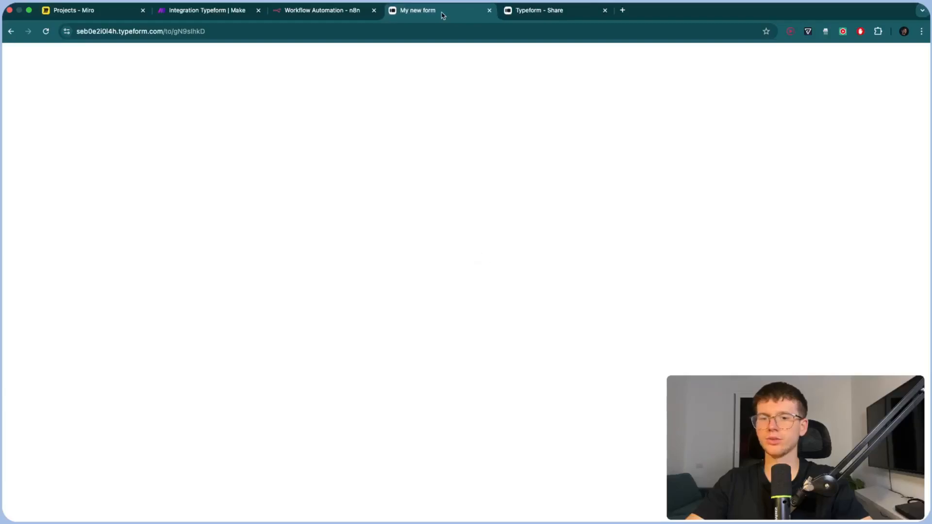
left_click(468, 291)
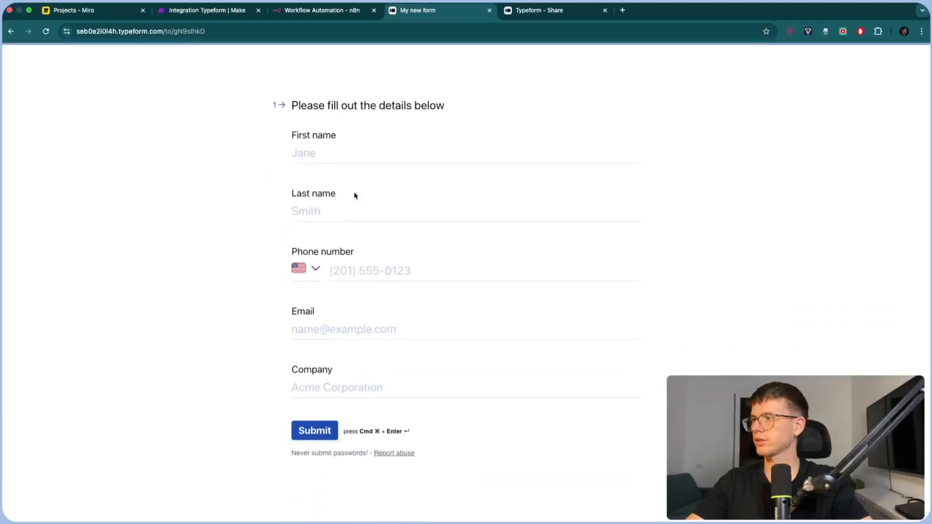
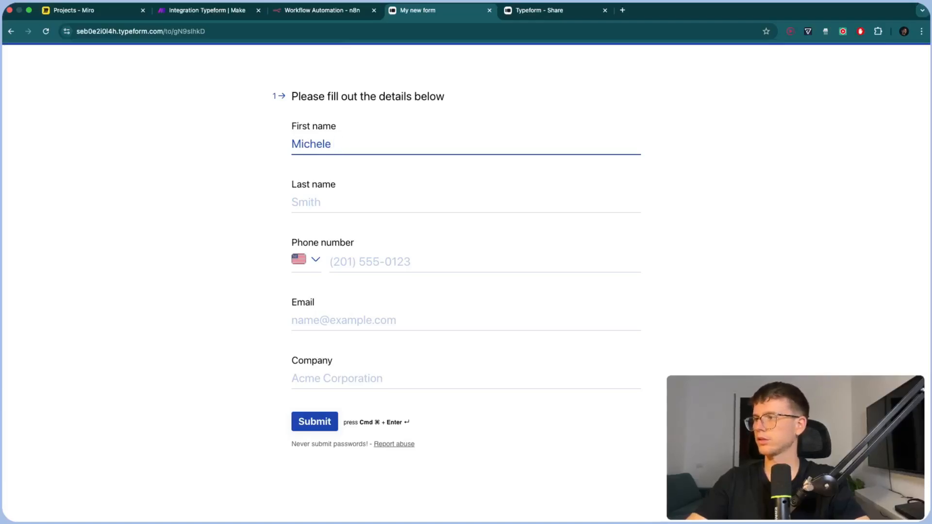
left_click(323, 197)
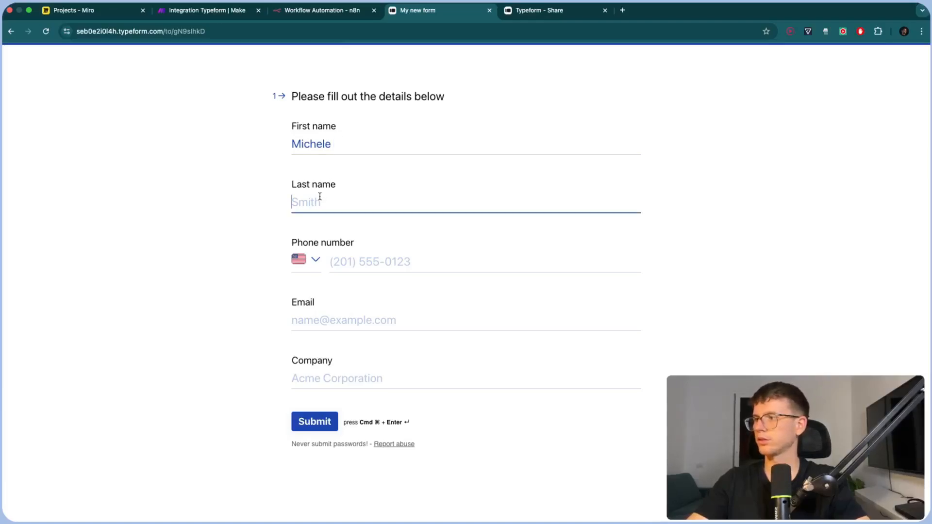
type("Torti")
left_click(356, 263)
type("2")
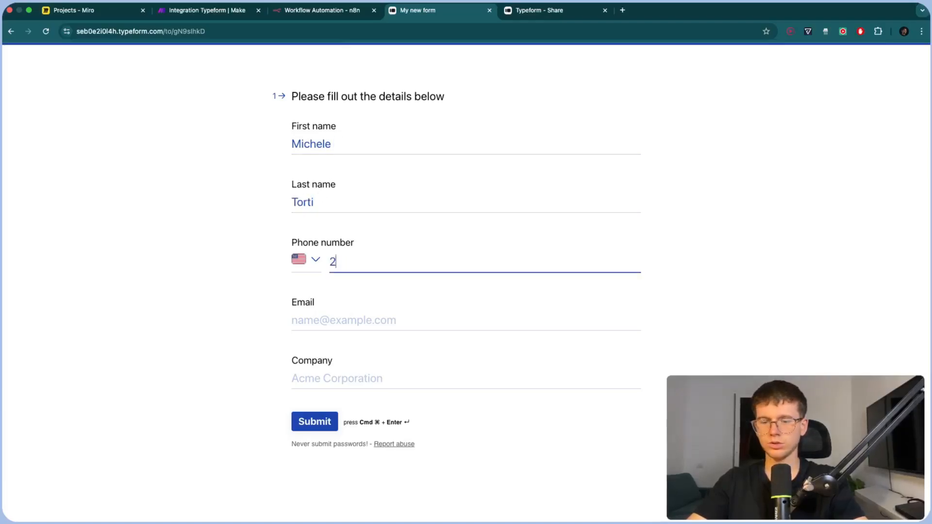
type("01) 555-1234")
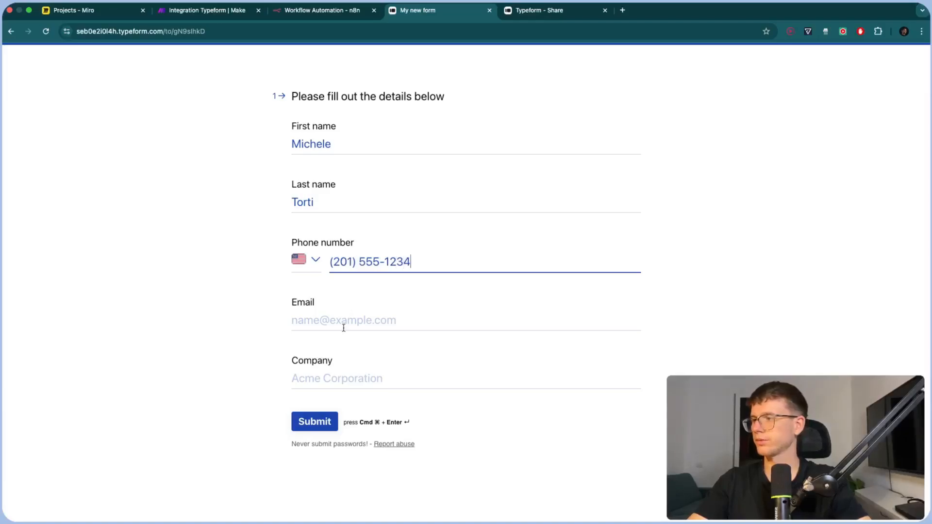
left_click(343, 324)
left_click(335, 373)
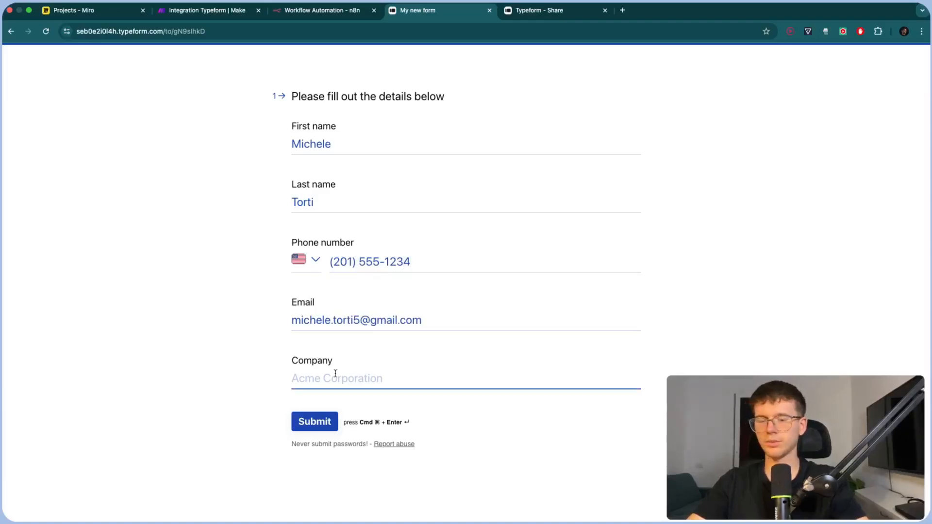
type("JM")
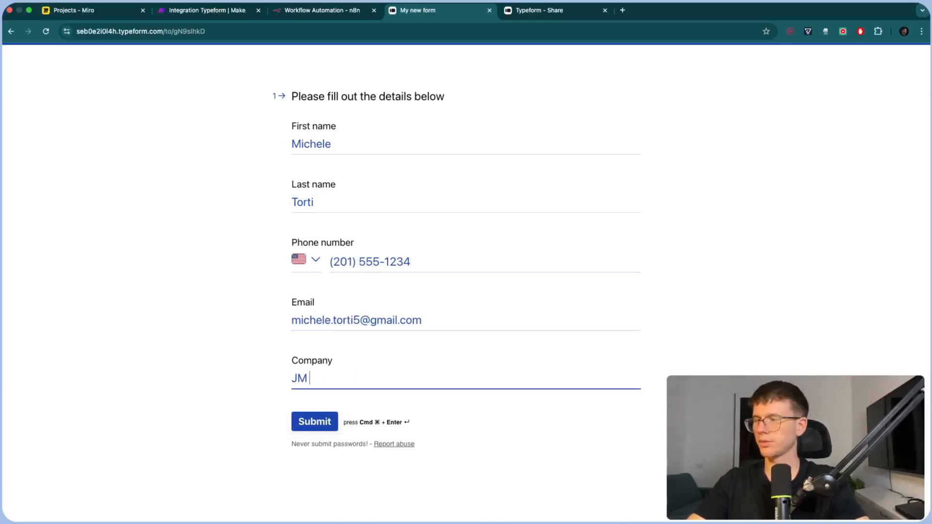
type(" Solutionss")
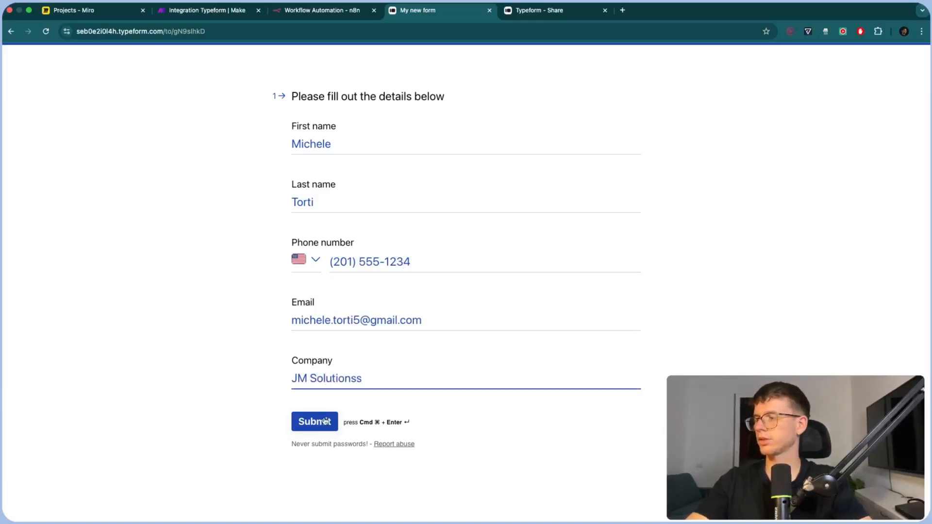
left_click(325, 421)
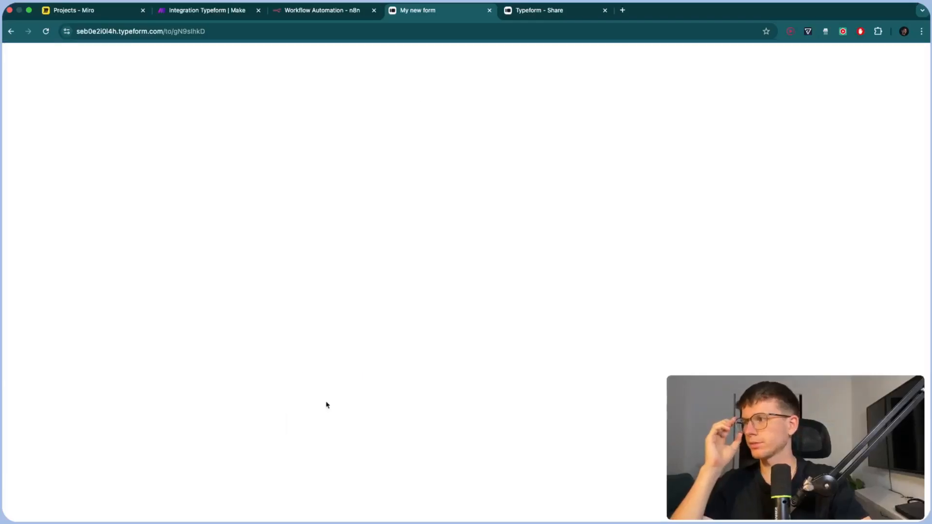
left_click(210, 11)
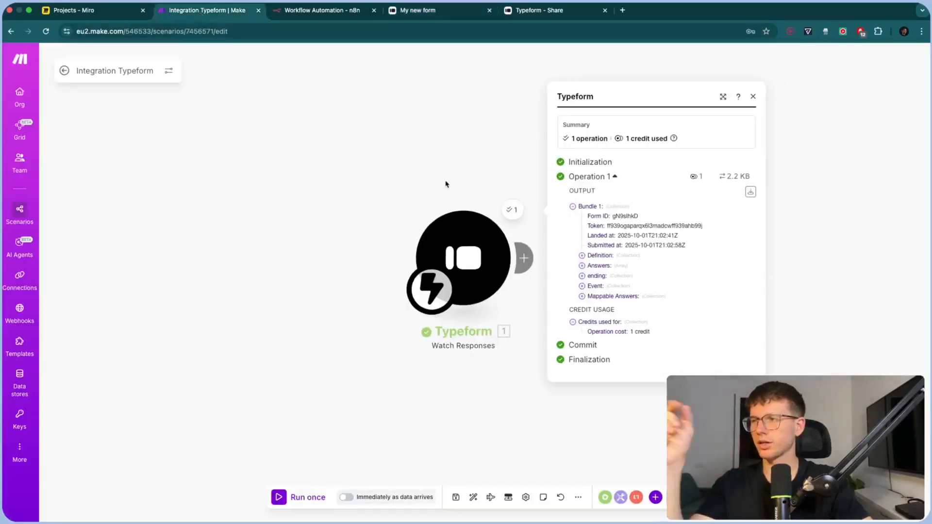
Inspect Bundle 1's output, expanding Mappable Answers to see name, phone, email and company
left_click_drag(445, 184, 422, 184)
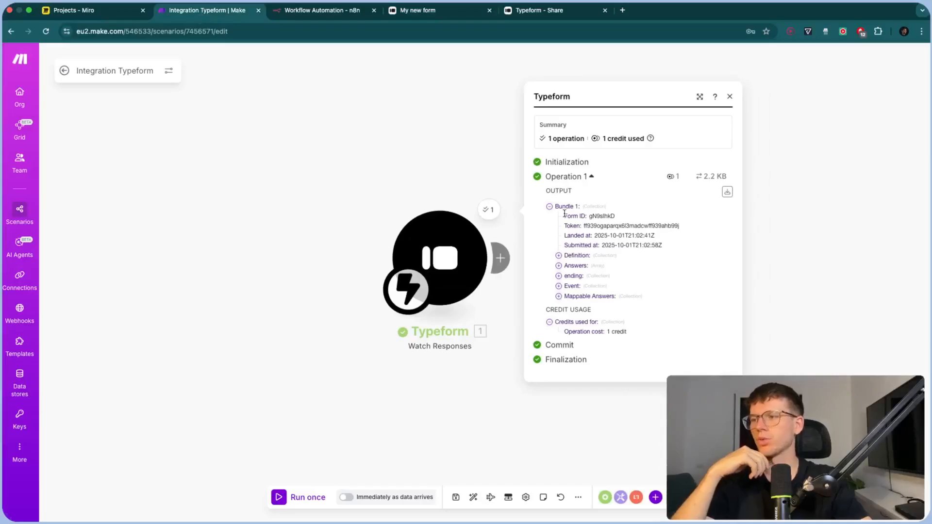
scroll(646, 246, "up", 5)
scroll(646, 249, "up", 1)
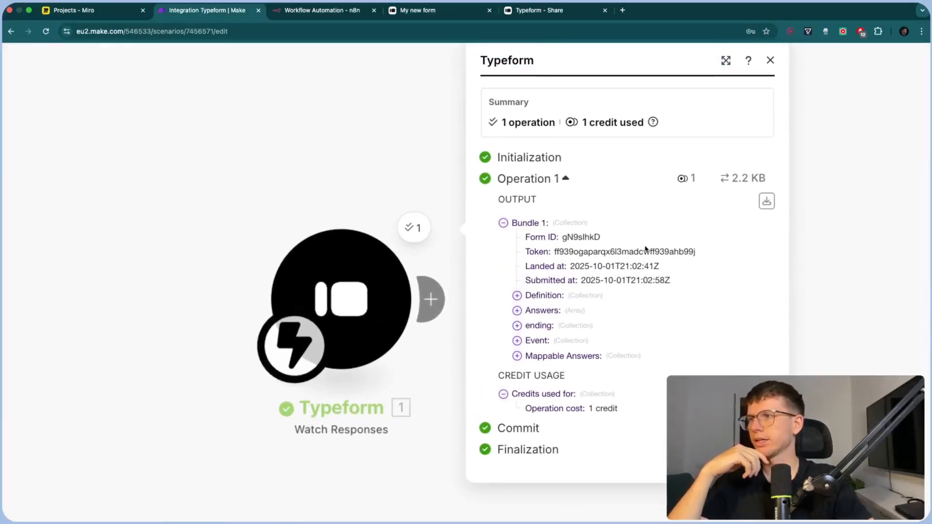
left_click_drag(505, 123, 545, 123)
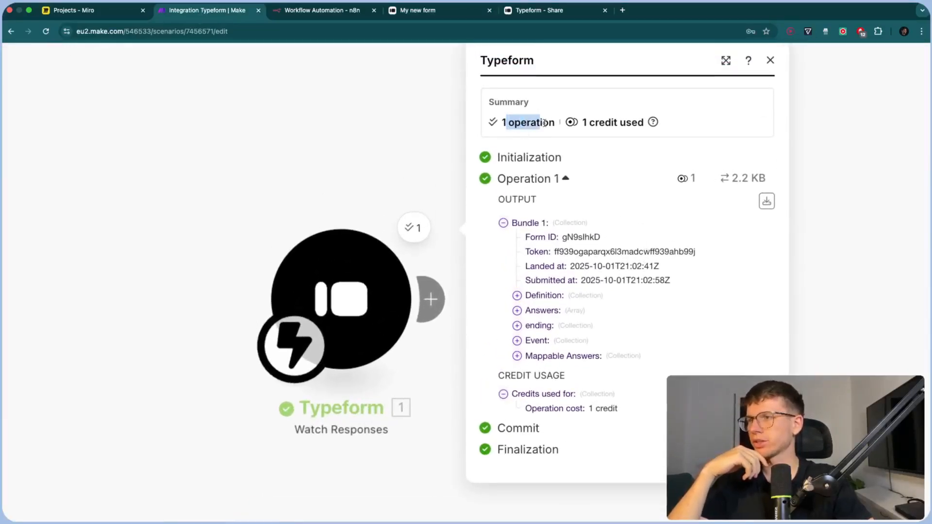
left_click(598, 122)
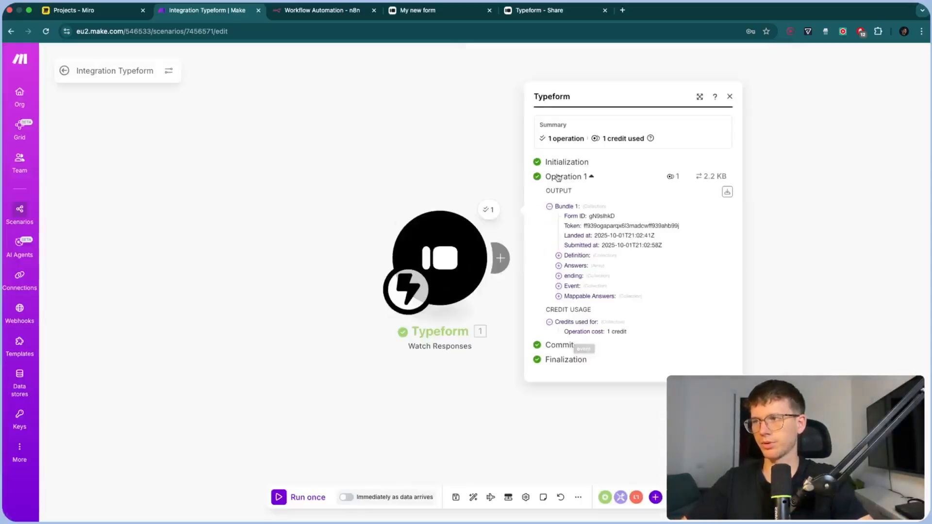
left_click(555, 329)
scroll(555, 330, "down", 1)
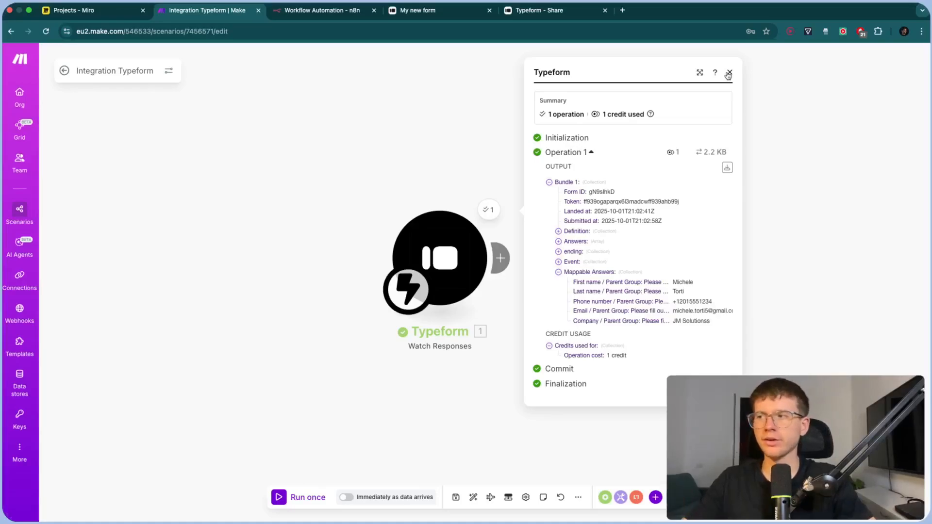
left_click_drag(479, 160, 457, 163)
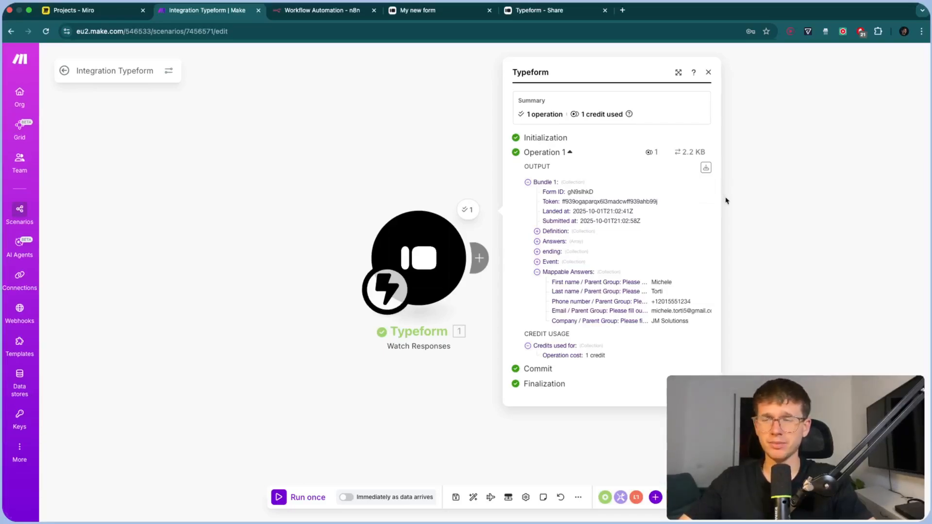
left_click_drag(726, 199, 742, 199)
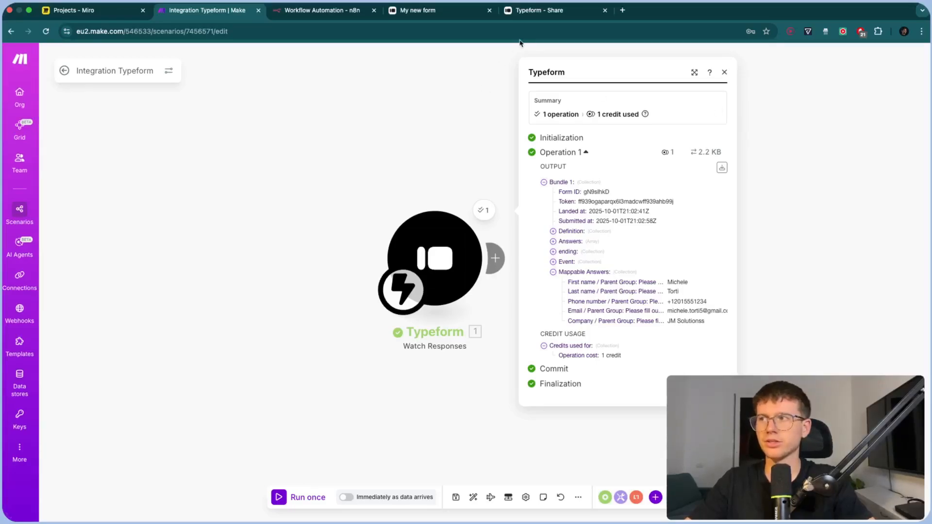
left_click_drag(457, 101, 426, 129)
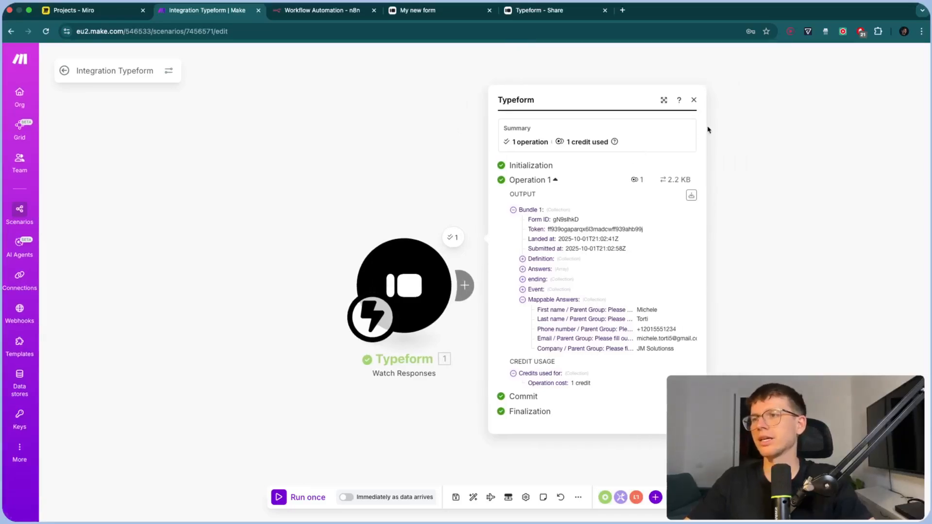
Insert a Tools Sleep module after the Typeform trigger with a 2-second delay
left_click(695, 102)
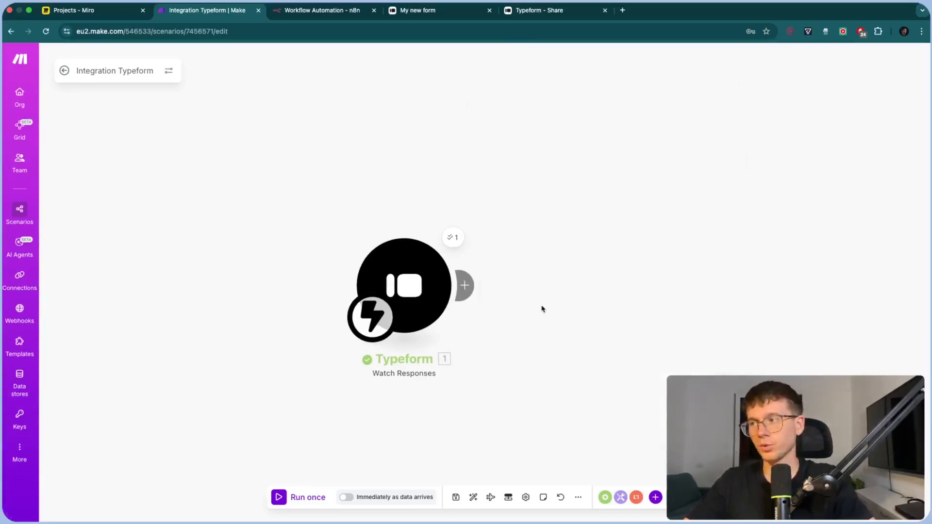
left_click(441, 252)
type("wait")
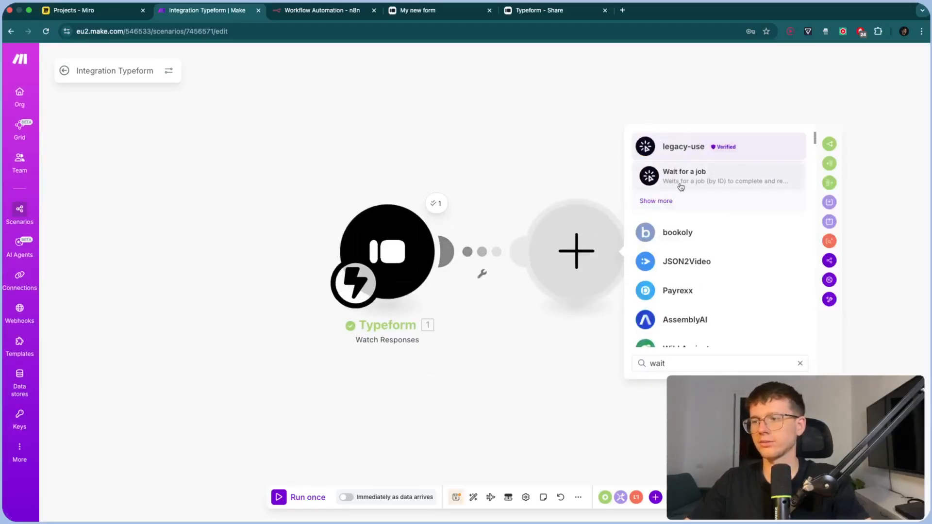
key("super+a")
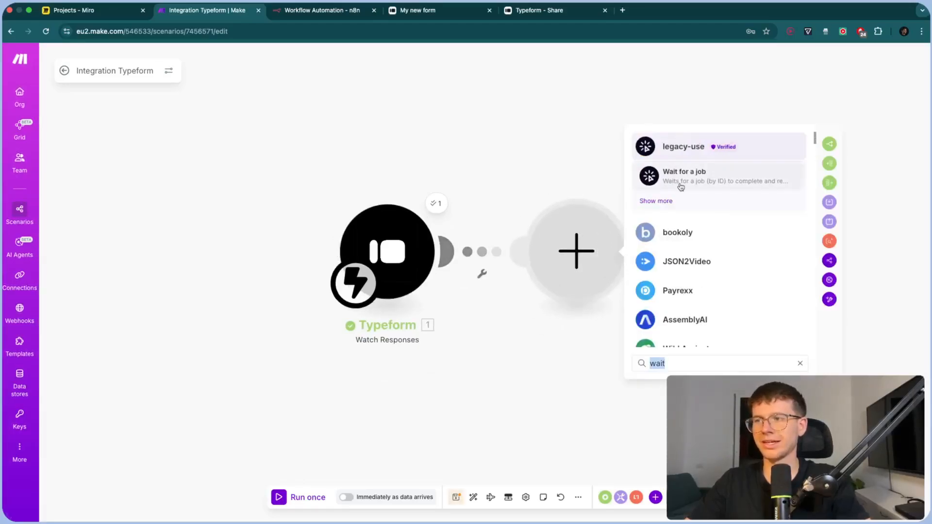
key("BackSpace")
type("sleep")
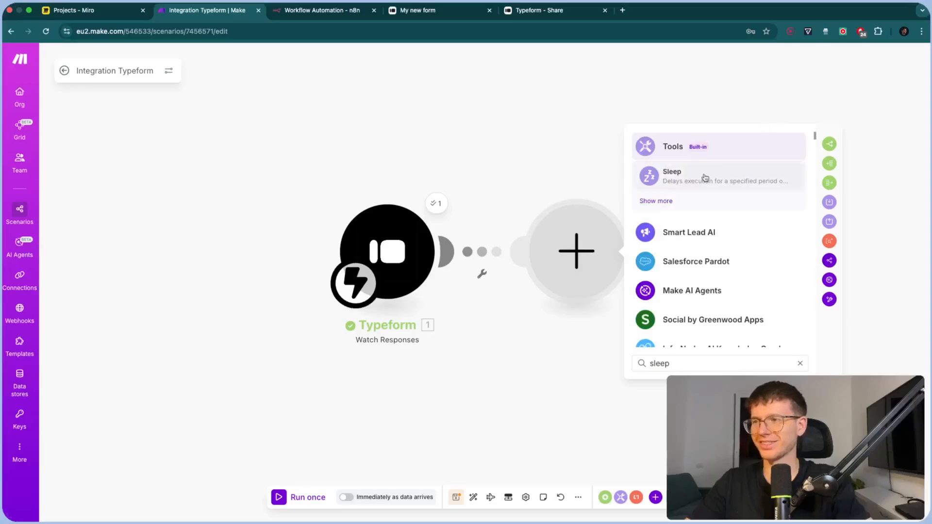
left_click(691, 176)
left_click(654, 240)
type("2")
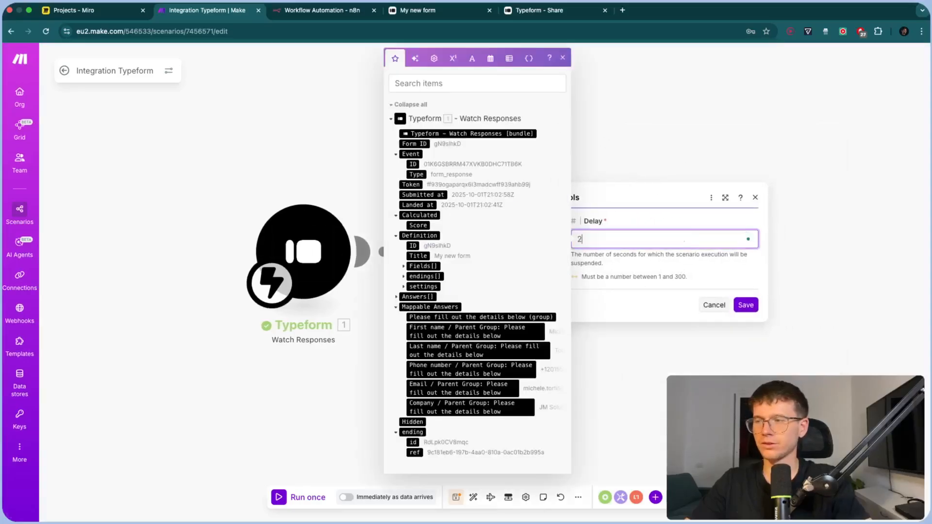
left_click(747, 305)
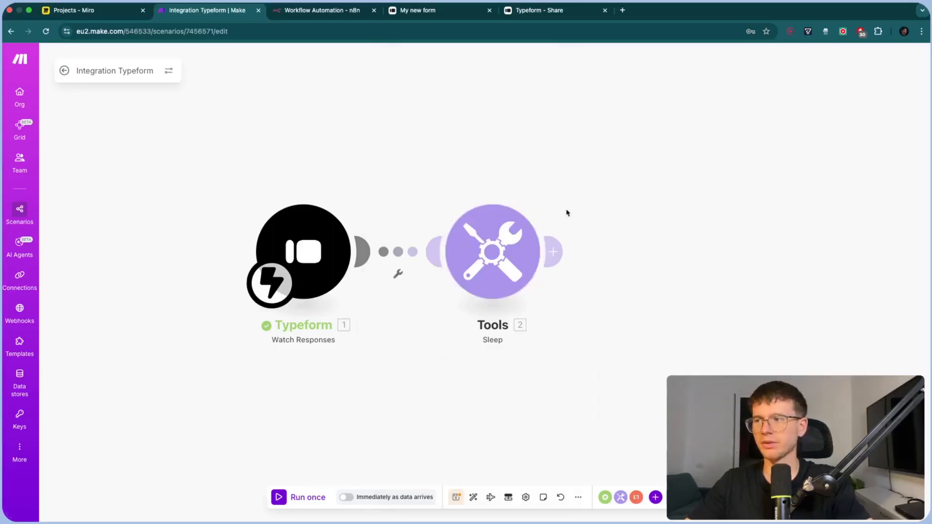
left_click(562, 258)
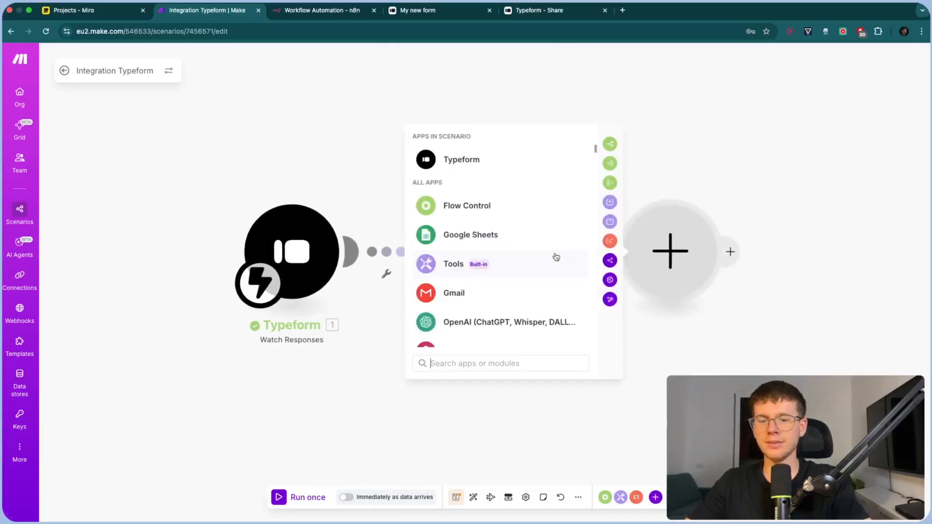
Add a Typeform List Responses module for My new form, re-authorising the connection's permissions
type("list")
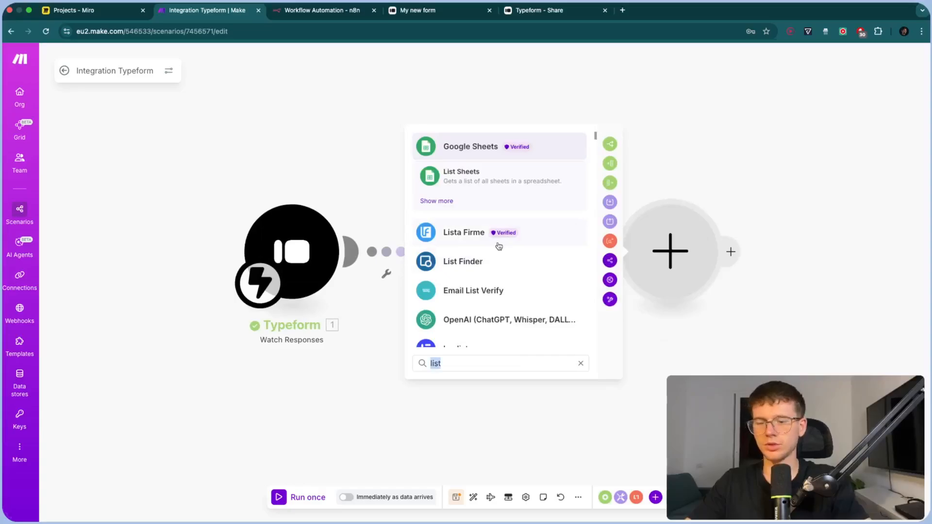
type("typeform")
left_click(499, 228)
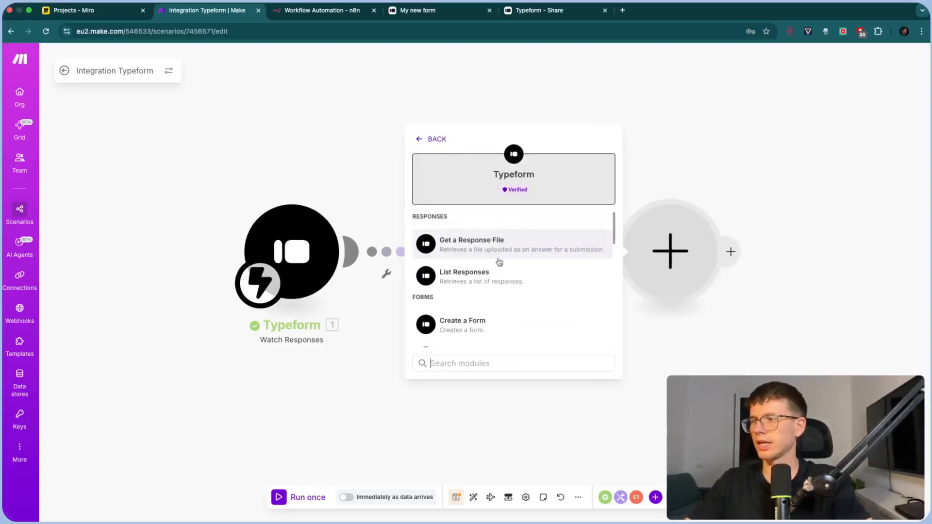
scroll(499, 263, "down", 3)
left_click(496, 223)
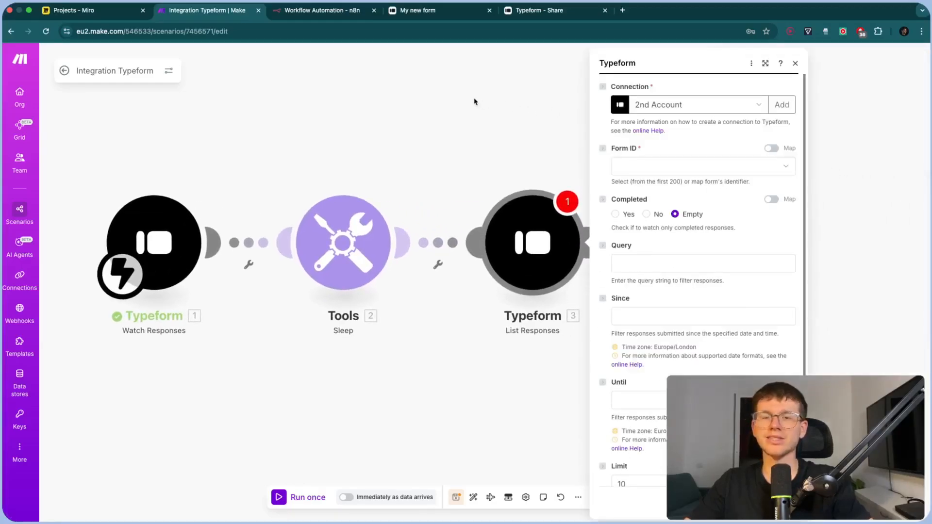
left_click(690, 166)
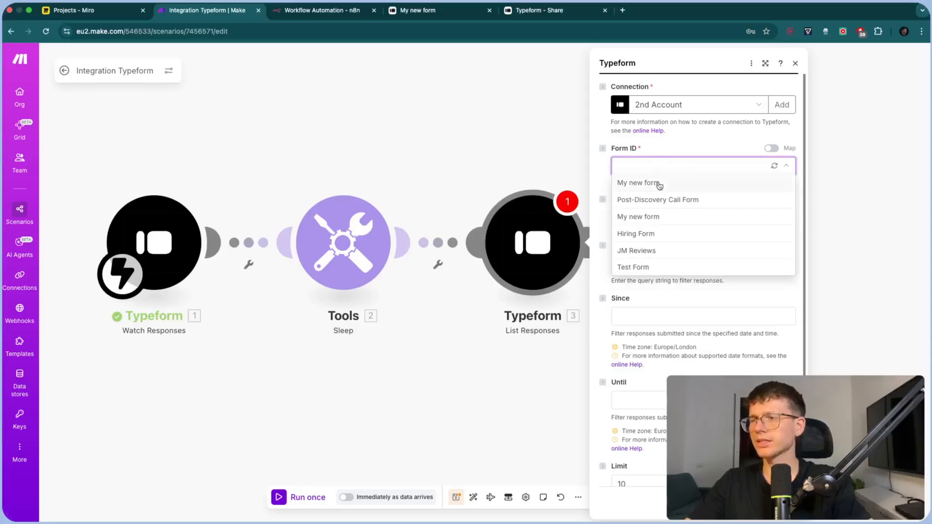
left_click(660, 183)
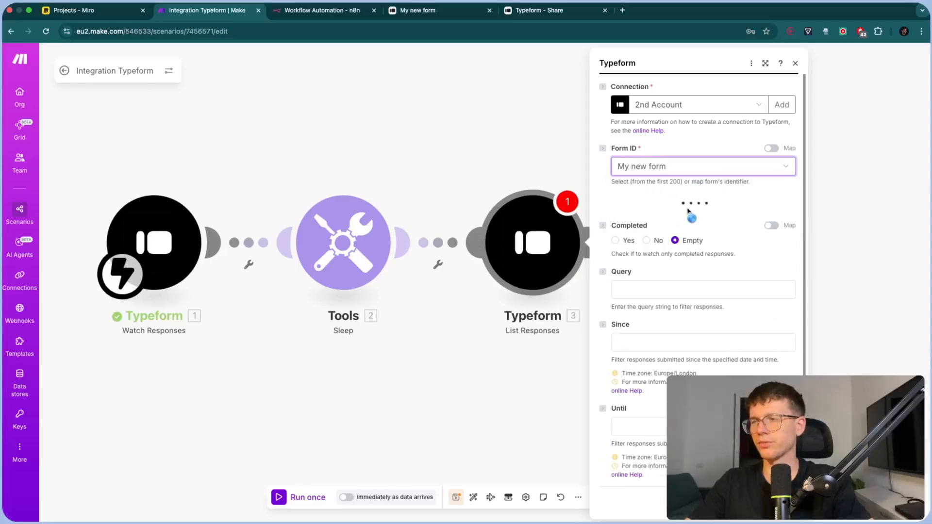
left_click(685, 166)
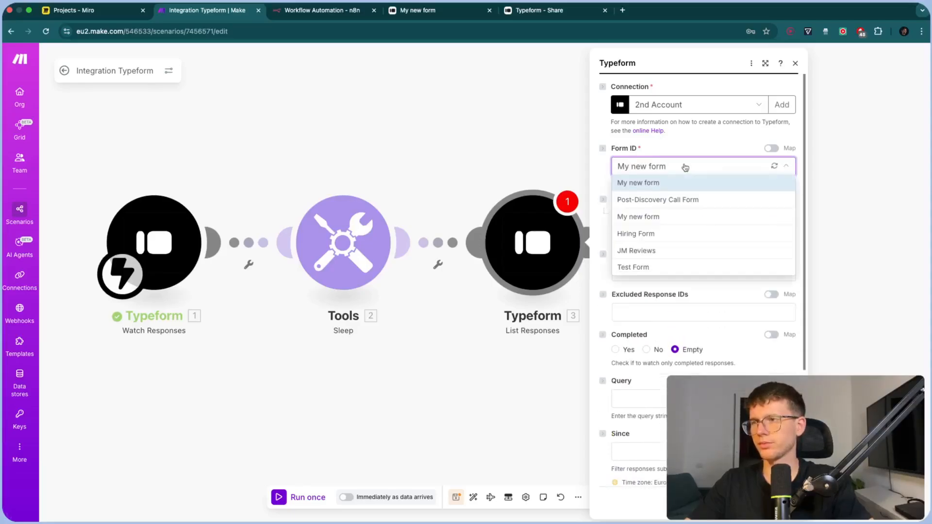
left_click(690, 151)
left_click(696, 105)
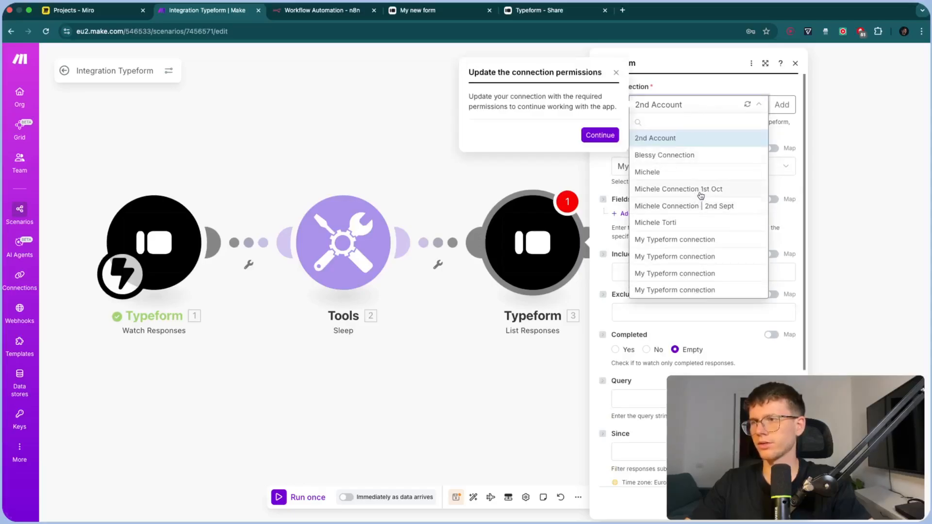
left_click(601, 135)
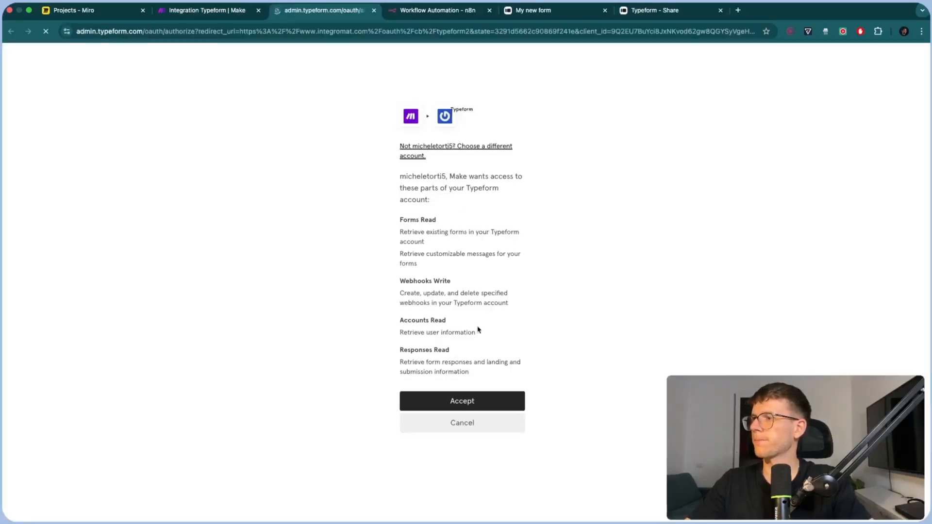
left_click(462, 401)
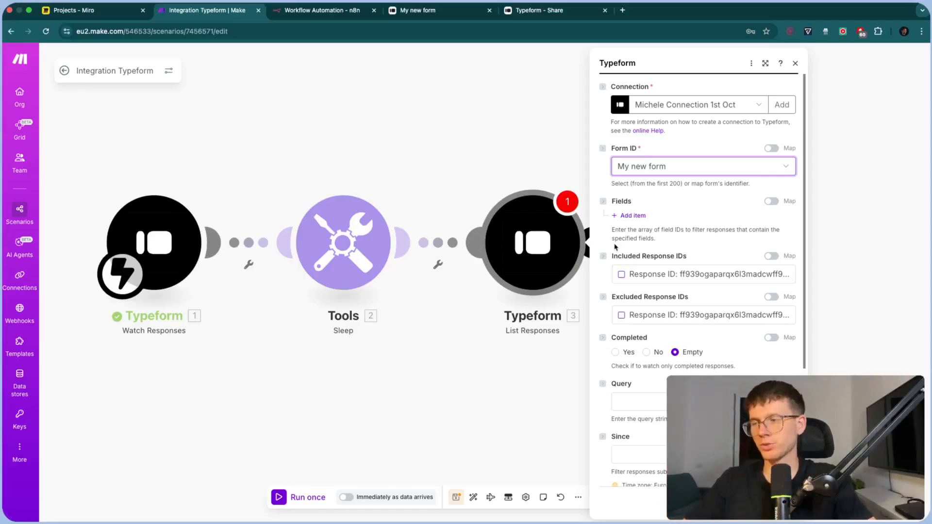
Run only the Typeform List Responses module, fetching one bundle with the test submission
key("Escape")
right_click(504, 226)
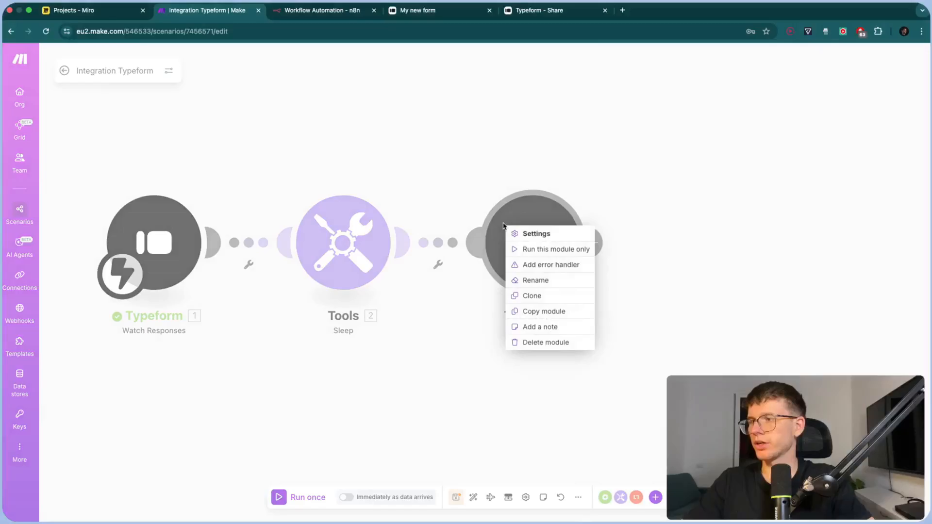
left_click(581, 164)
right_click(531, 227)
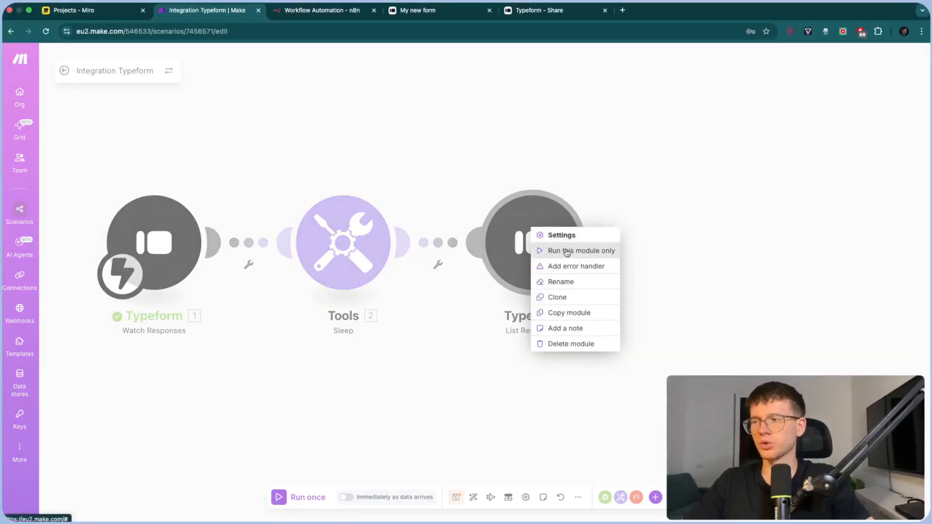
left_click(480, 323)
right_click(531, 244)
left_click(557, 270)
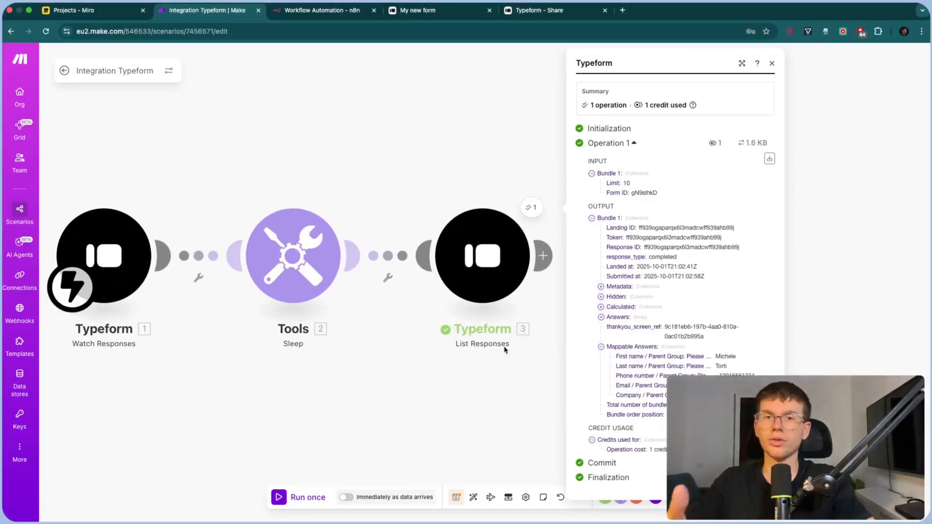
left_click(503, 350)
right_click(388, 256)
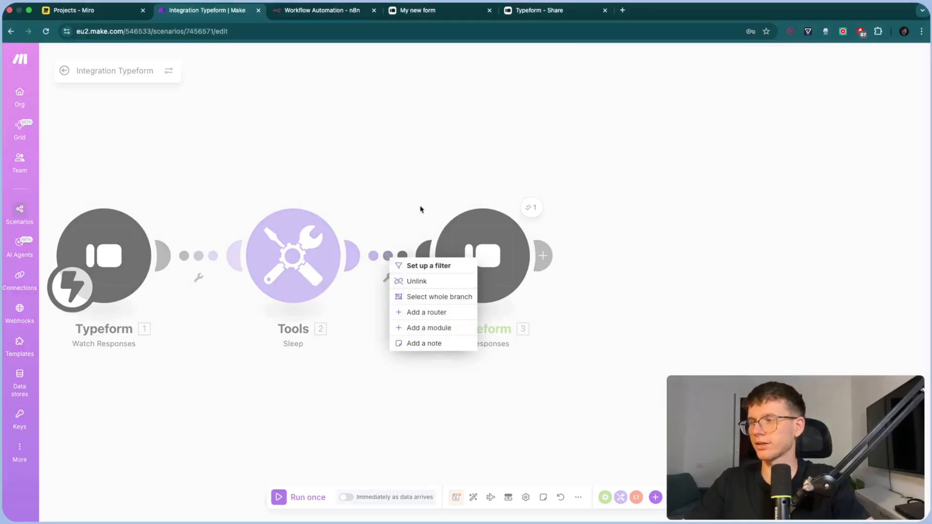
Unlink Typeform List Responses from the Tools Sleep step
left_click(422, 208)
right_click(384, 257)
left_click(407, 283)
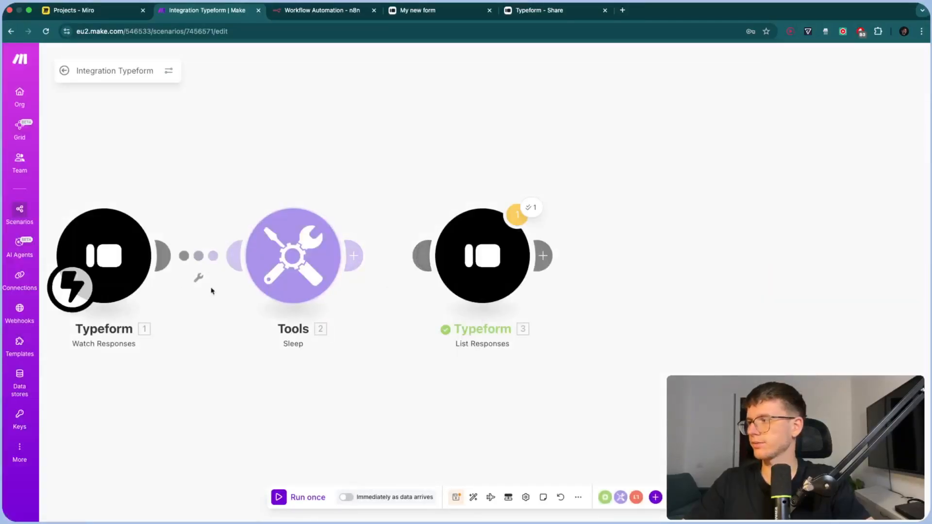
Move the schedule trigger from Watch Responses onto List Responses as the starting module
left_click_drag(73, 287, 452, 290)
left_click_drag(479, 152, 515, 146)
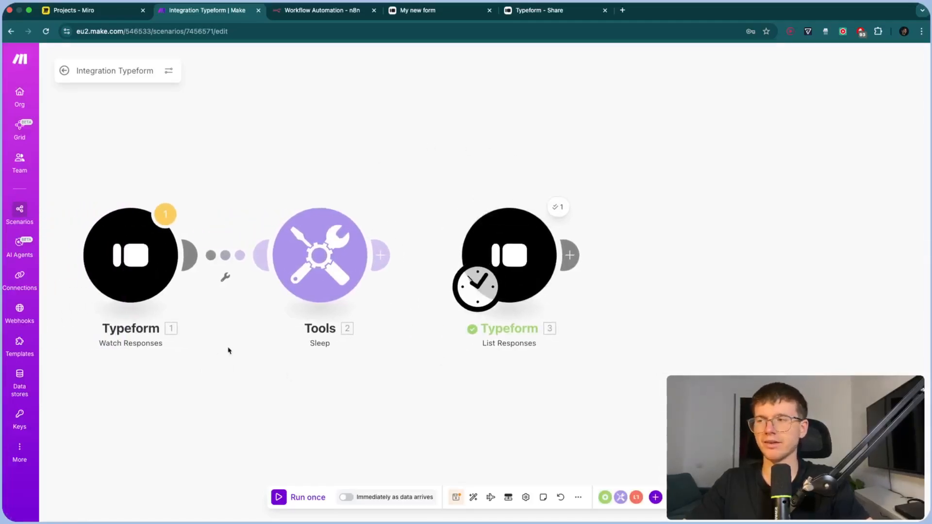
scroll(437, 179, "down", 3)
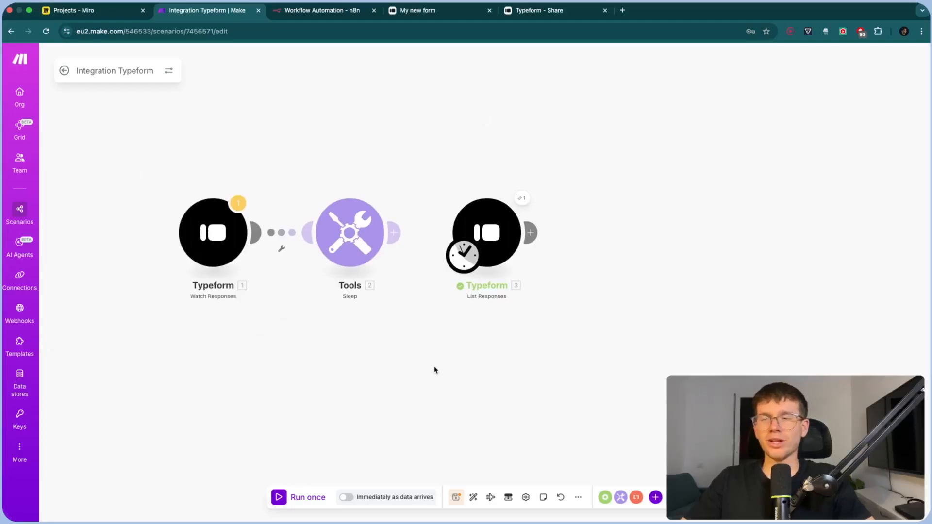
left_click_drag(411, 162, 447, 145)
scroll(447, 145, "up", 3)
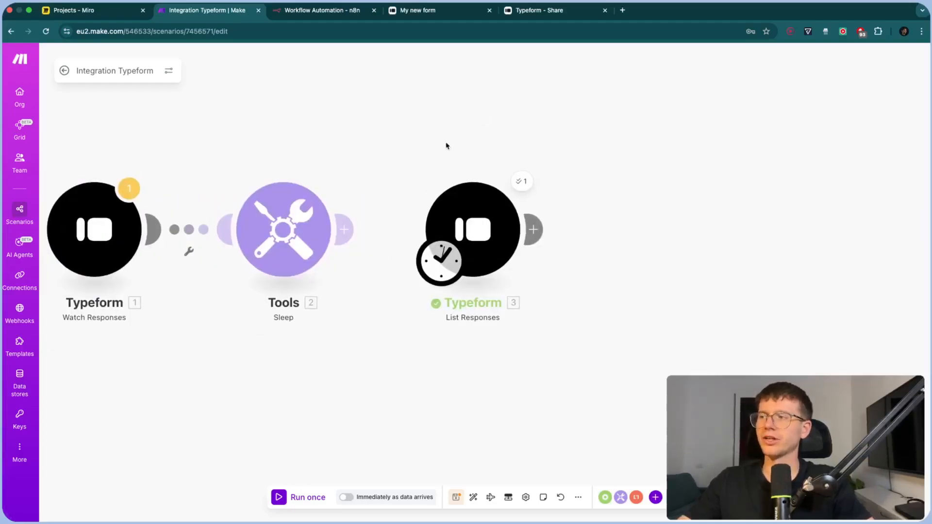
left_click_drag(457, 143, 399, 144)
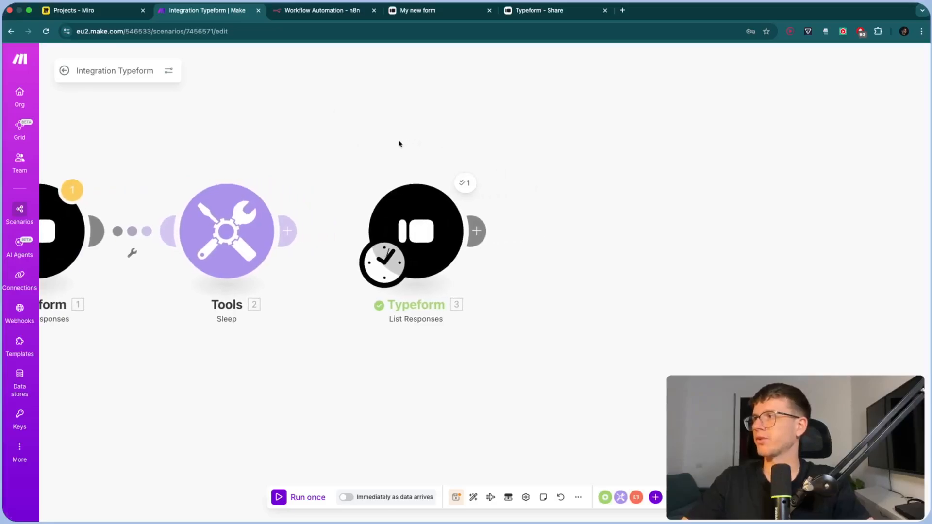
left_click(100, 11)
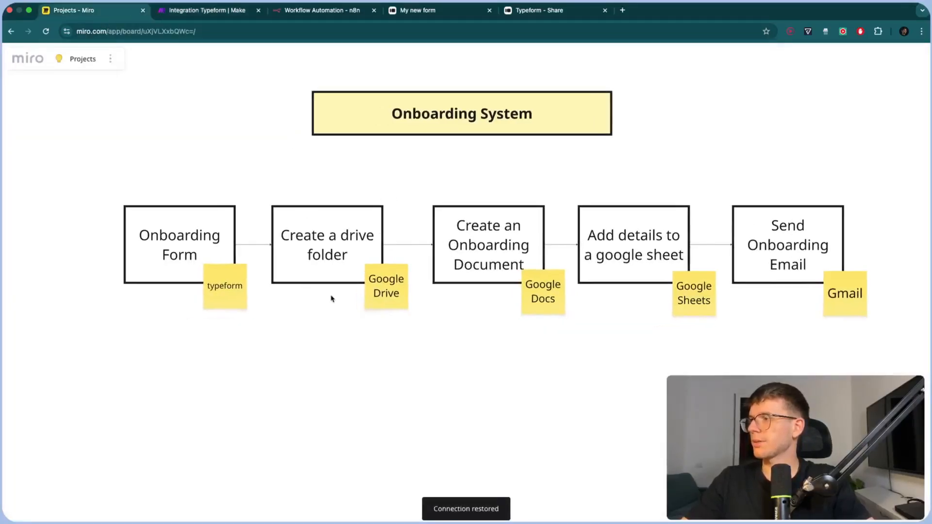
left_click(215, 13)
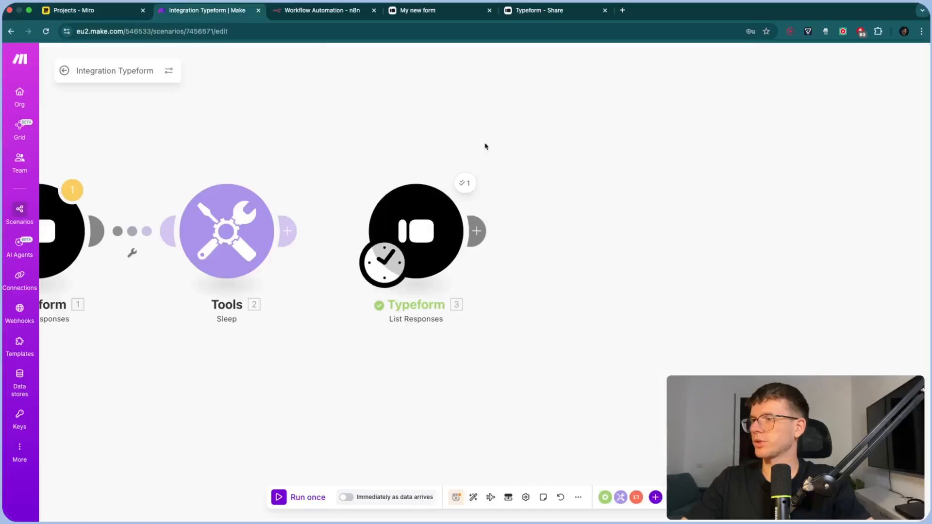
Add a Google Drive 'Create a Folder' module after Typeform List Responses
left_click(479, 232)
type("gogole drie")
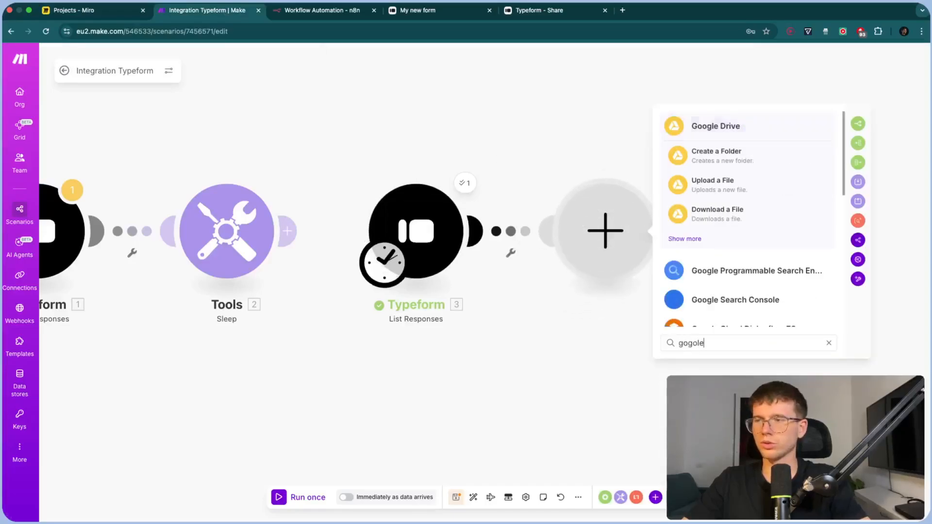
left_click(718, 126)
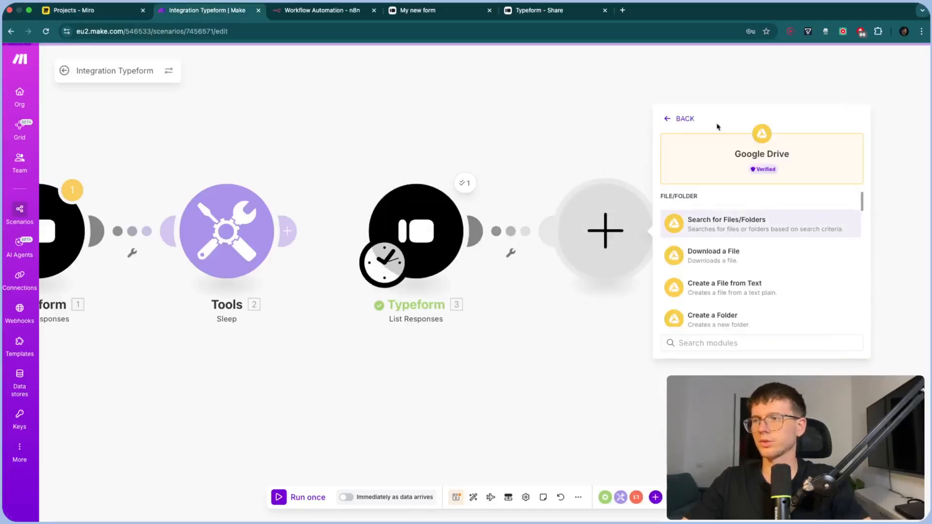
type("crea")
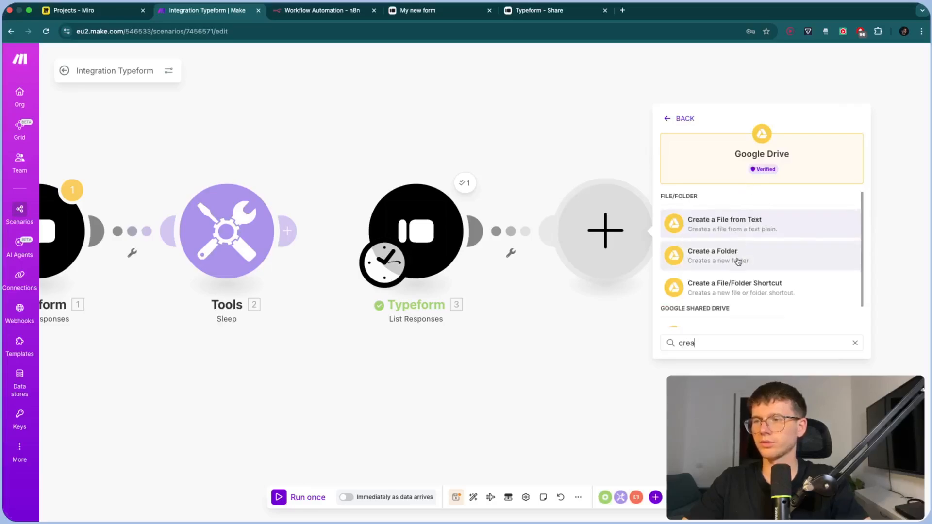
left_click_drag(618, 170, 519, 170)
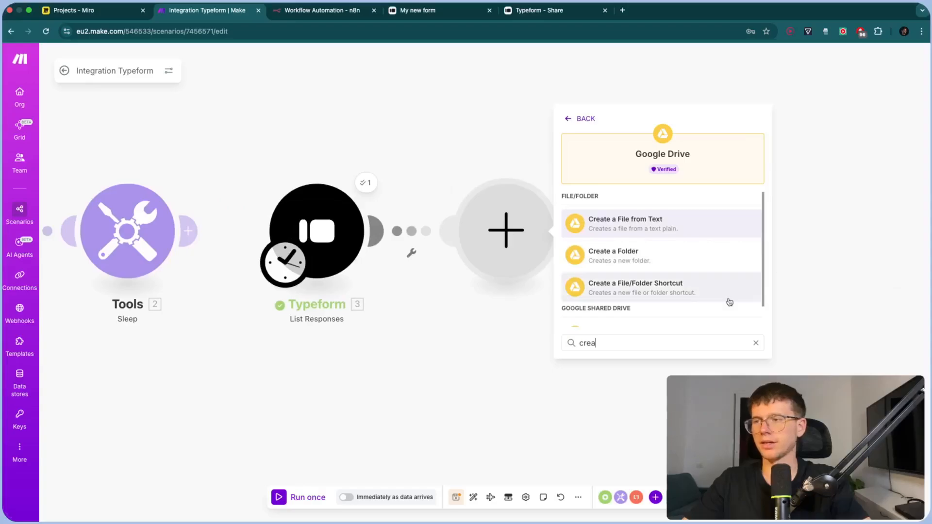
left_click(672, 264)
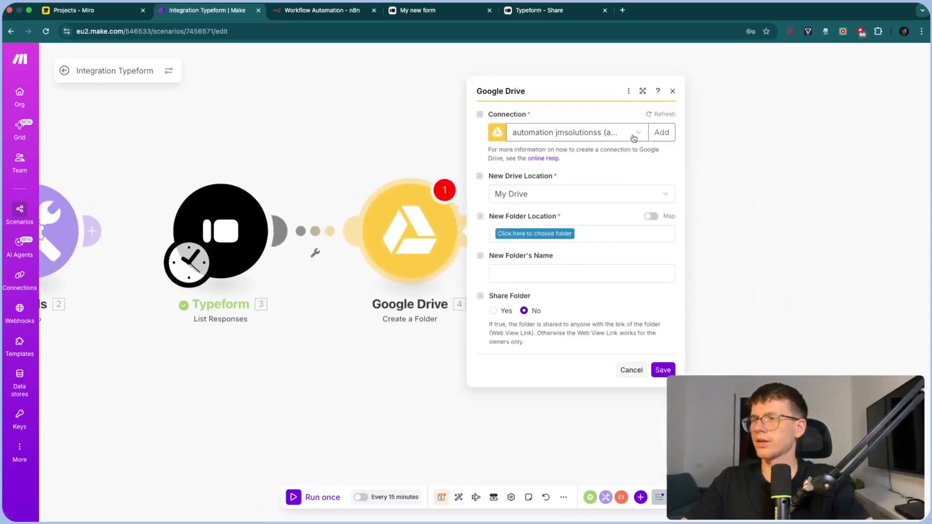
Try adding a new Google Drive connection via Sign in with Google, then cancel
left_click(662, 133)
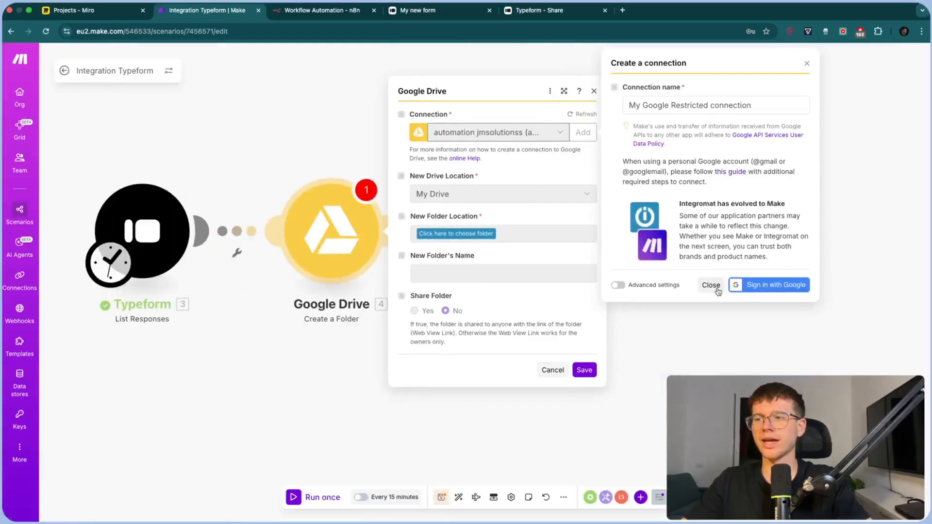
left_click(745, 289)
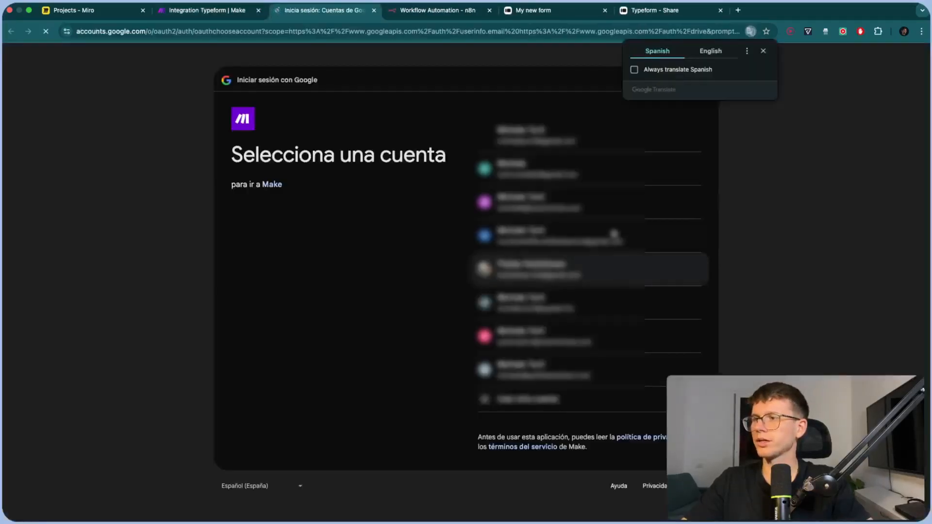
left_click(764, 51)
key("super+w")
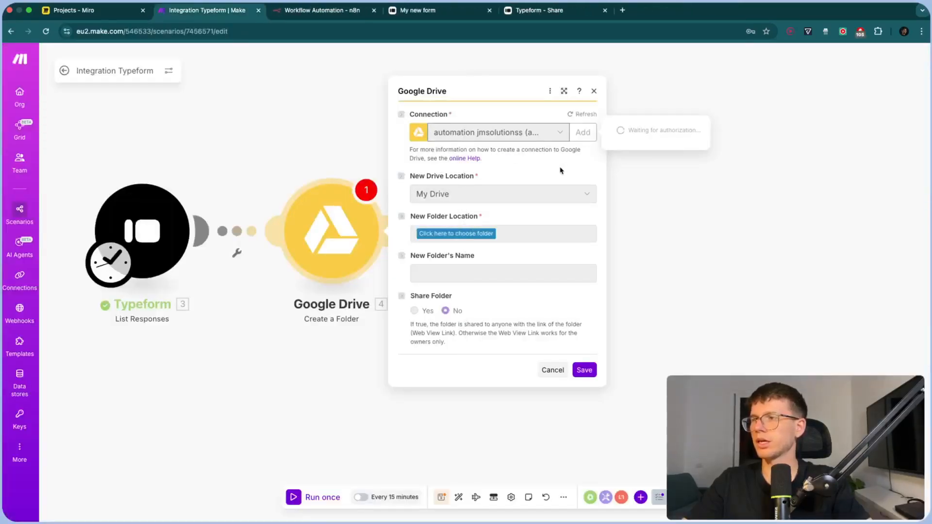
left_click(553, 370)
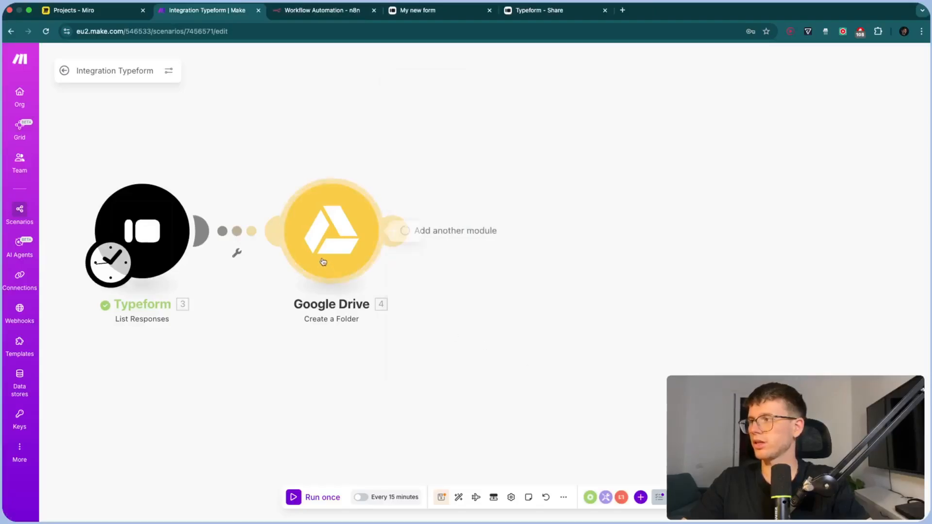
Set the new folder's location to the My Drive root '/'
left_click(350, 213)
left_click_drag(297, 174, 380, 176)
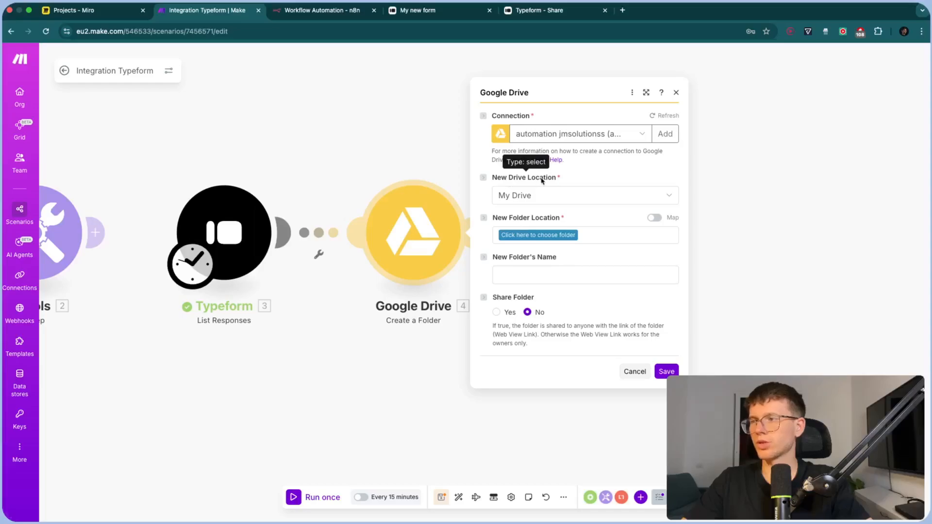
left_click(549, 236)
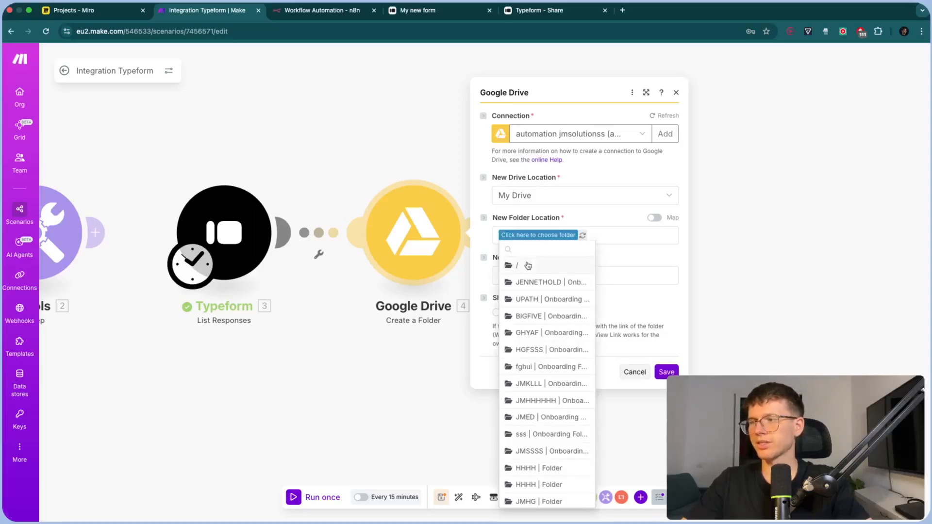
left_click(529, 265)
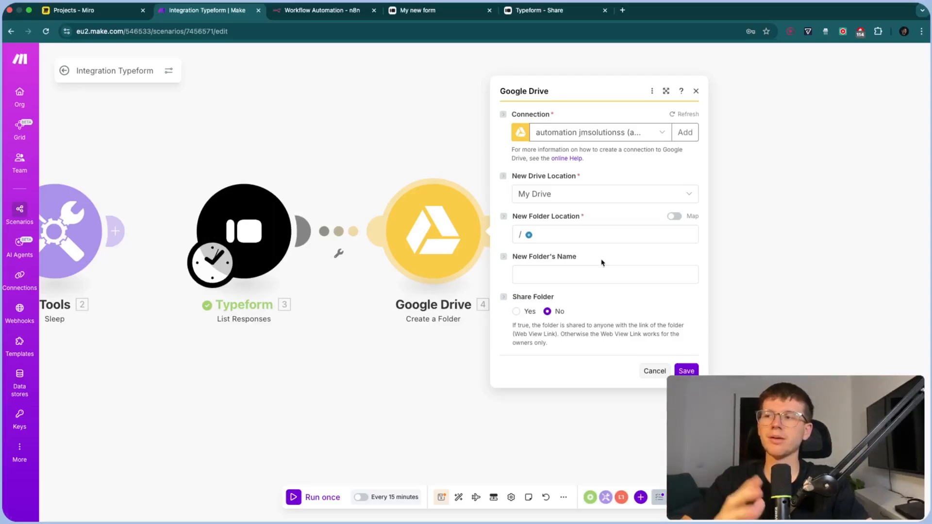
left_click(642, 274)
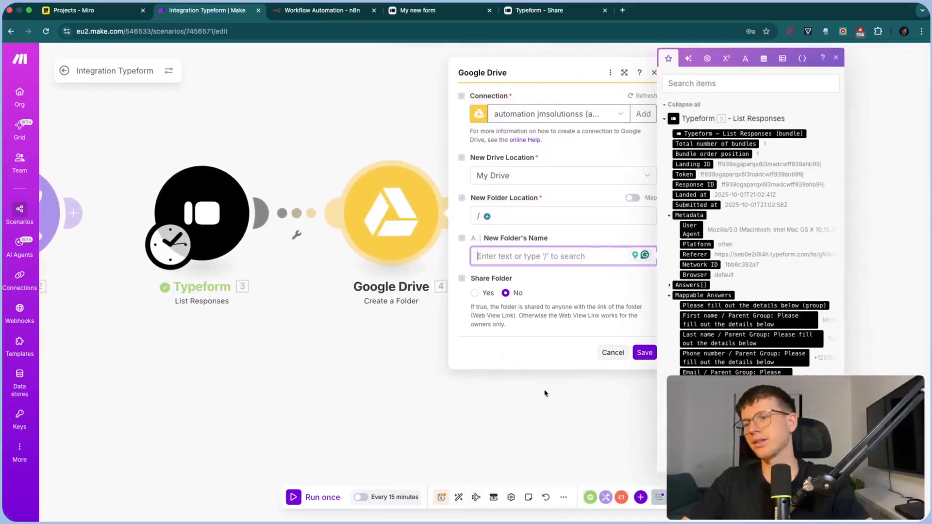
Name the folder from the Company answer plus '_Onboarding_Folder', share with anyone as Reader, and save
left_click_drag(545, 393, 531, 418)
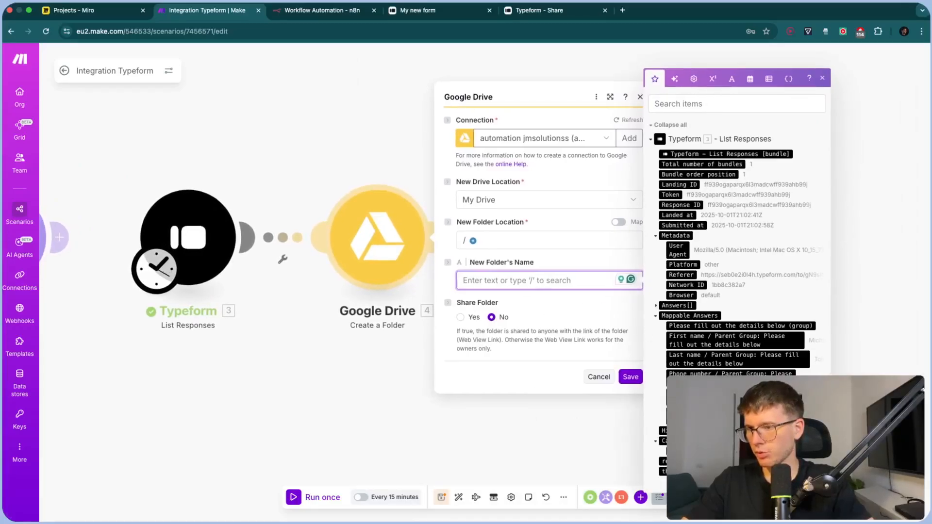
scroll(738, 417, "up", 5)
scroll(738, 417, "right", 1)
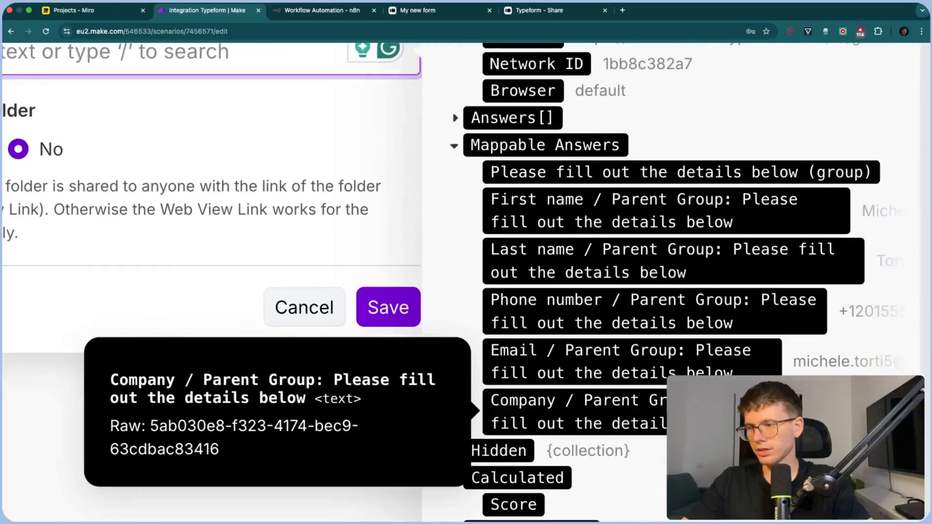
scroll(466, 282, "right", 3)
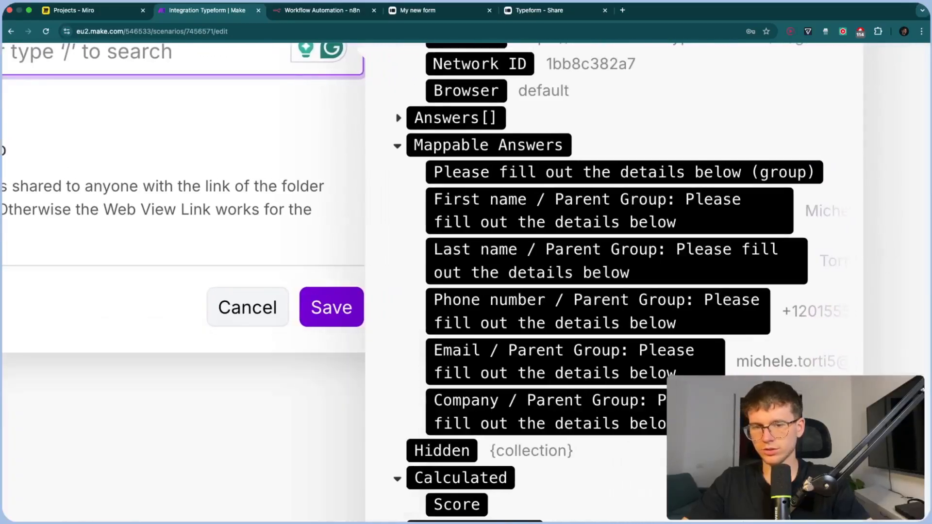
scroll(466, 281, "down", 2)
scroll(466, 281, "down", 2)
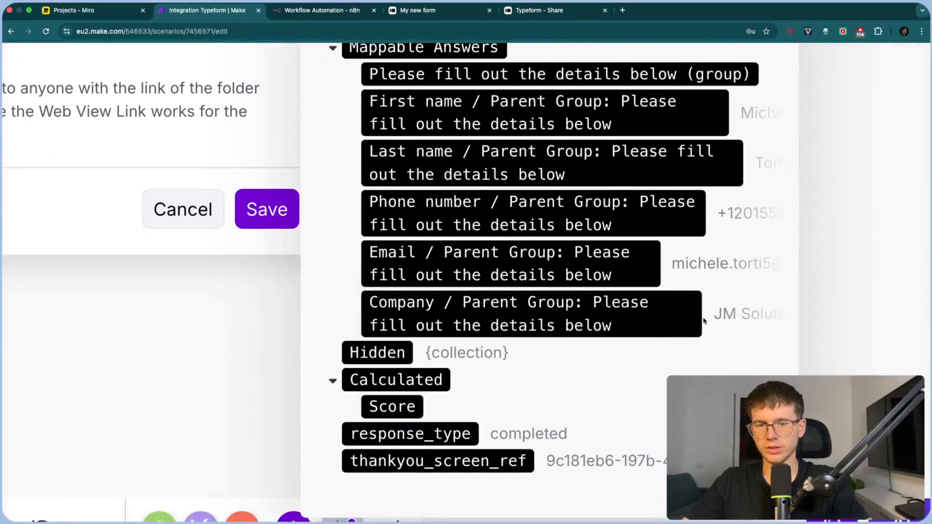
scroll(591, 310, "down", 5)
left_click_drag(739, 419, 552, 283)
key("BackSpace")
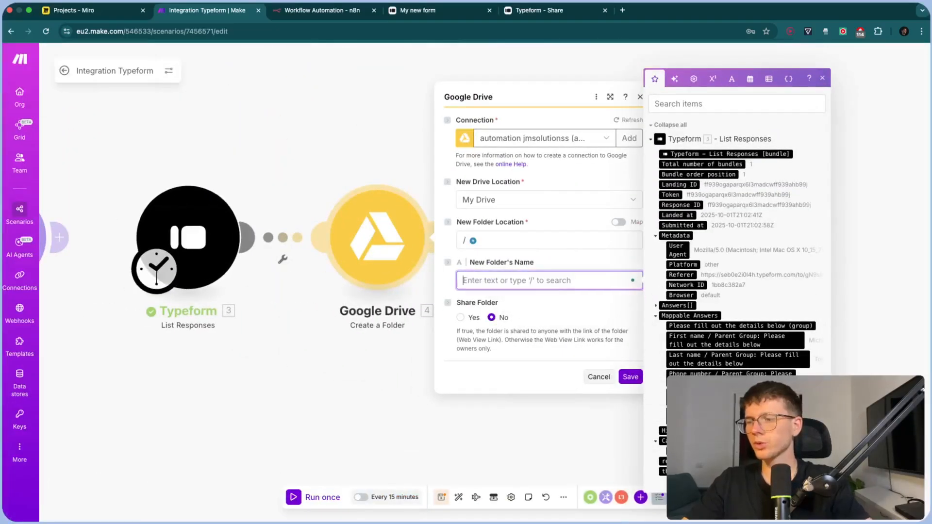
left_click(723, 416)
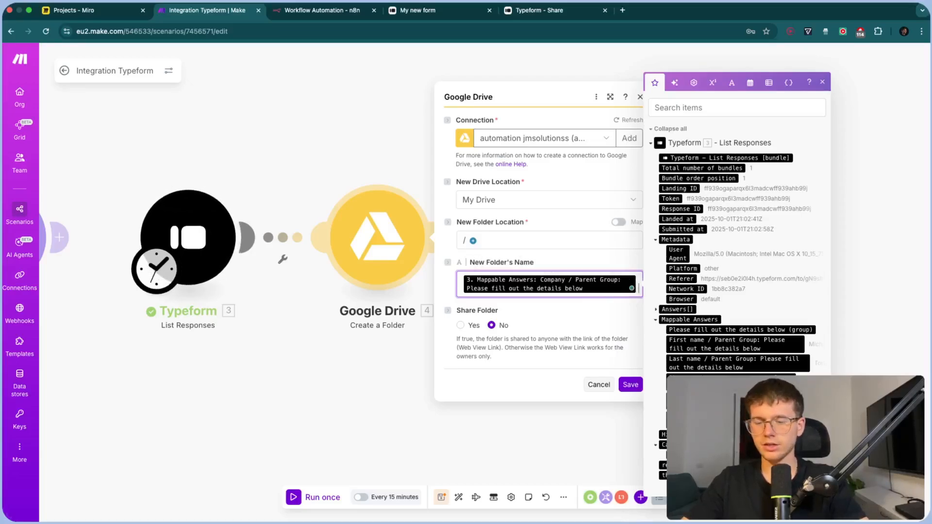
type("Onboarding")
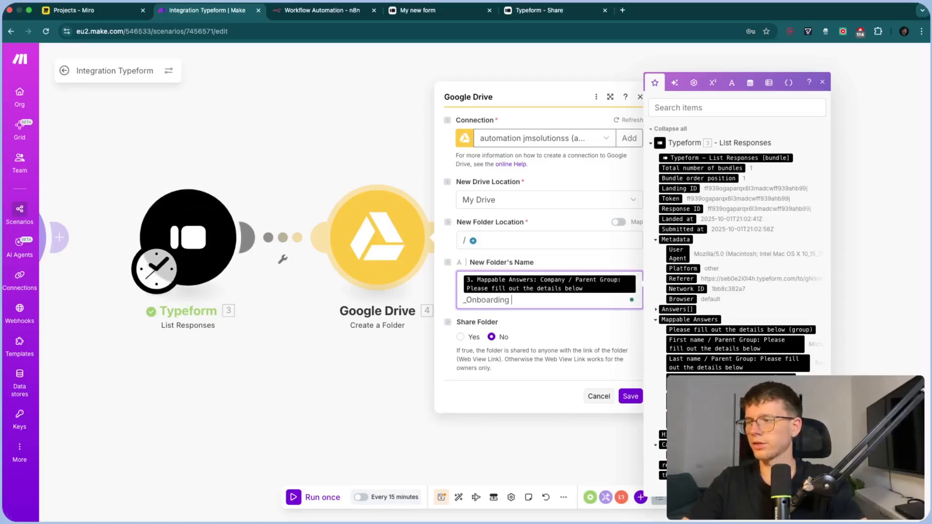
type("_Folder")
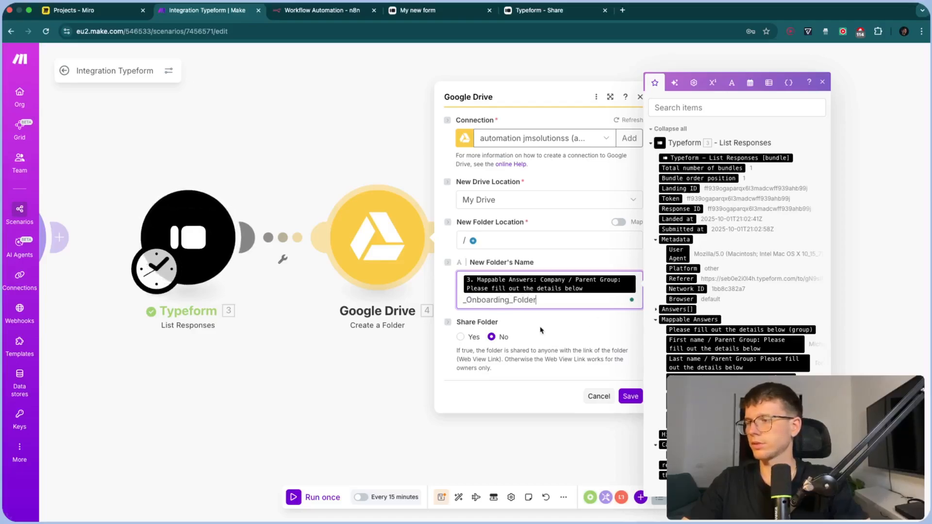
left_click(471, 340)
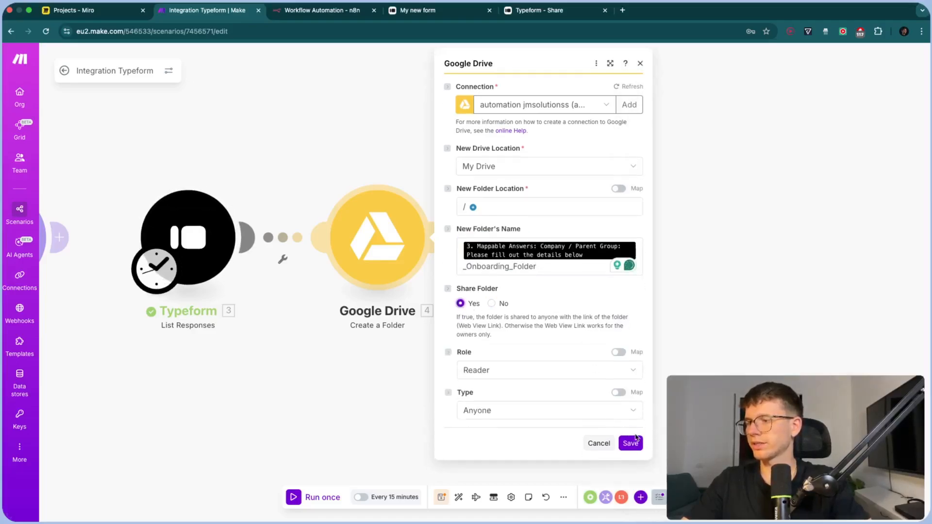
left_click(632, 444)
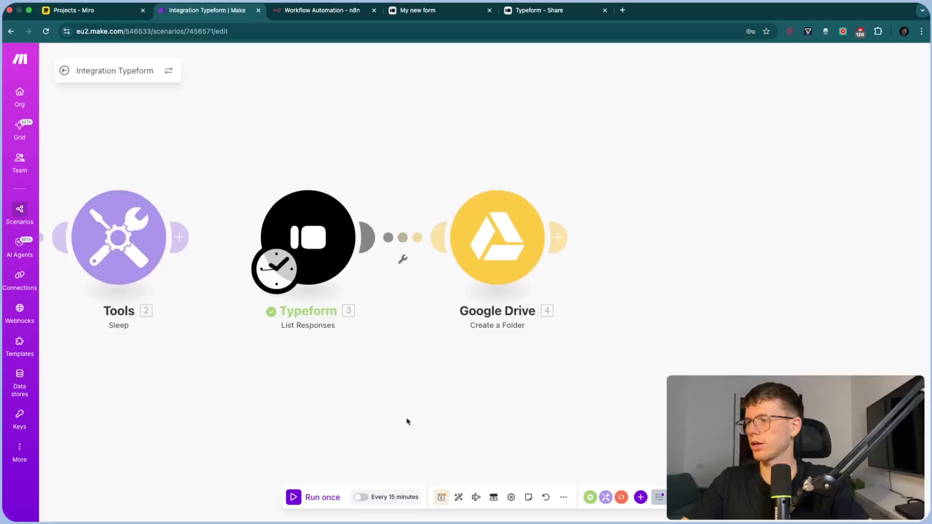
Run the scenario once and view the Create a Folder step's output
left_click(330, 498)
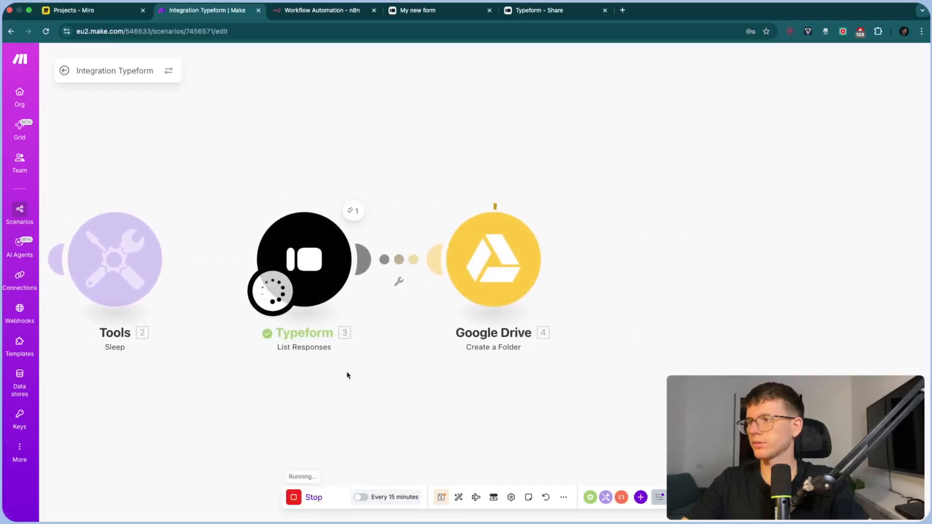
left_click_drag(449, 376, 515, 374)
left_click(503, 211)
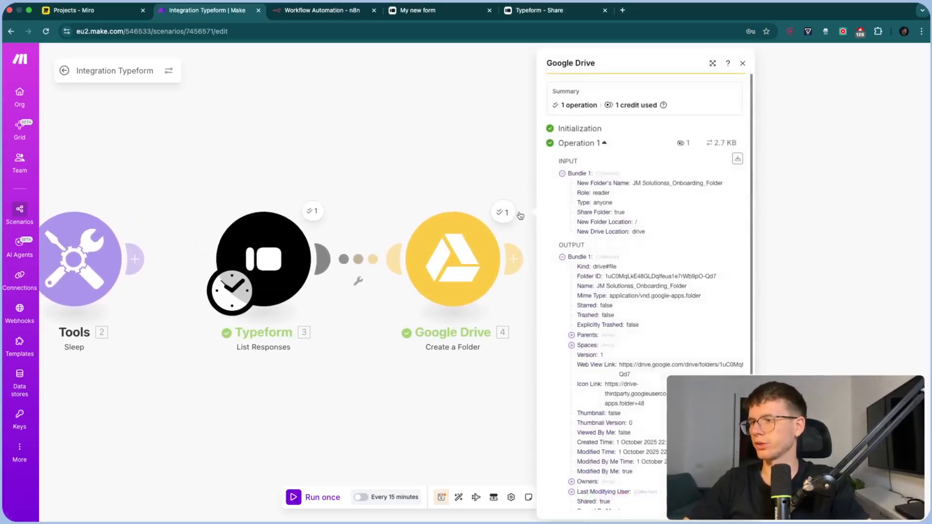
Open the new folder's Web View Link in a new browser tab
triple_click(638, 364)
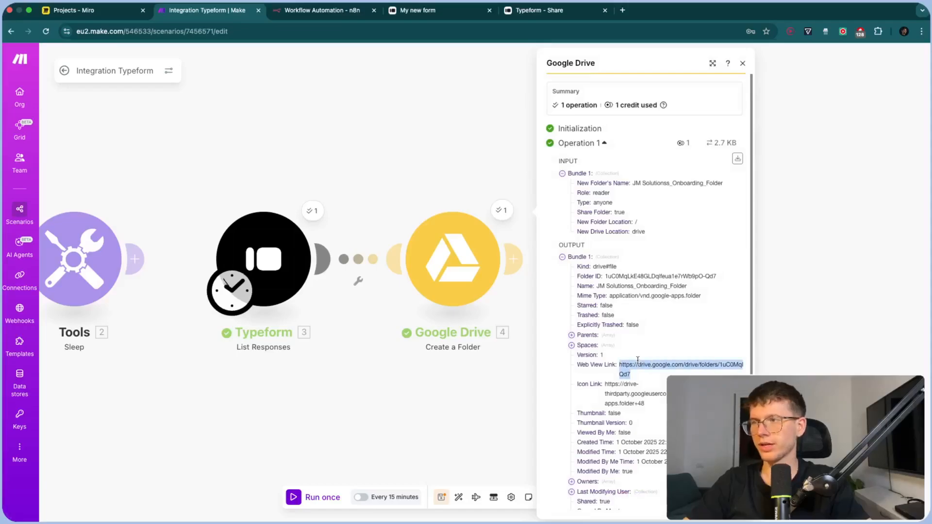
scroll(660, 340, "down", 3)
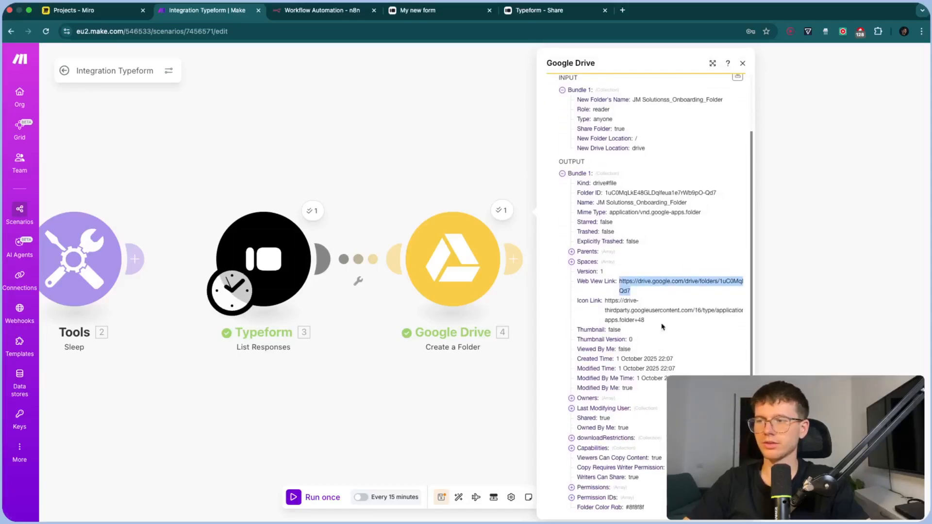
scroll(683, 293, "up", 5)
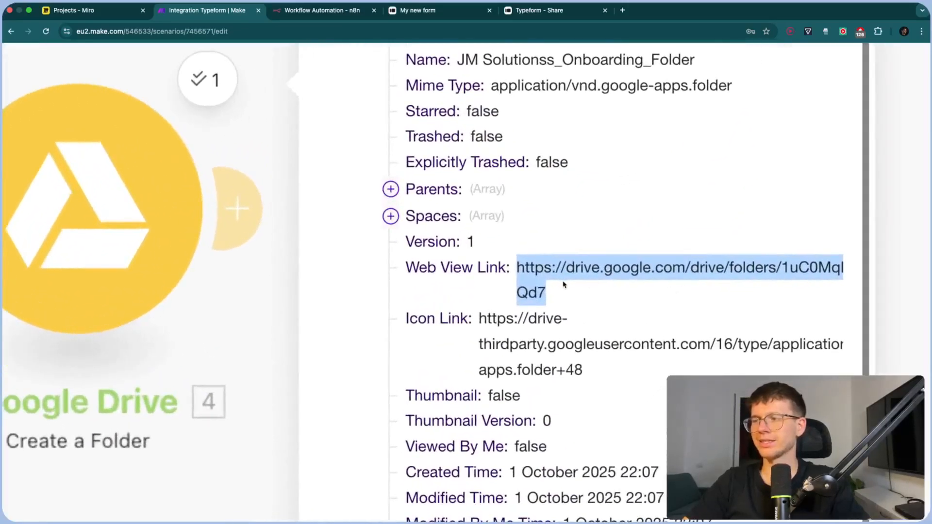
scroll(563, 284, "down", 5)
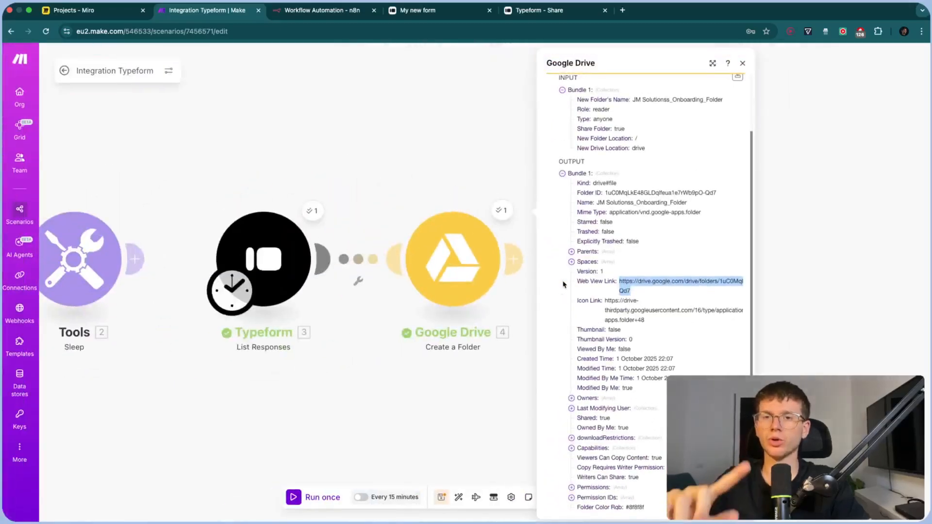
key("super+t")
key("Return")
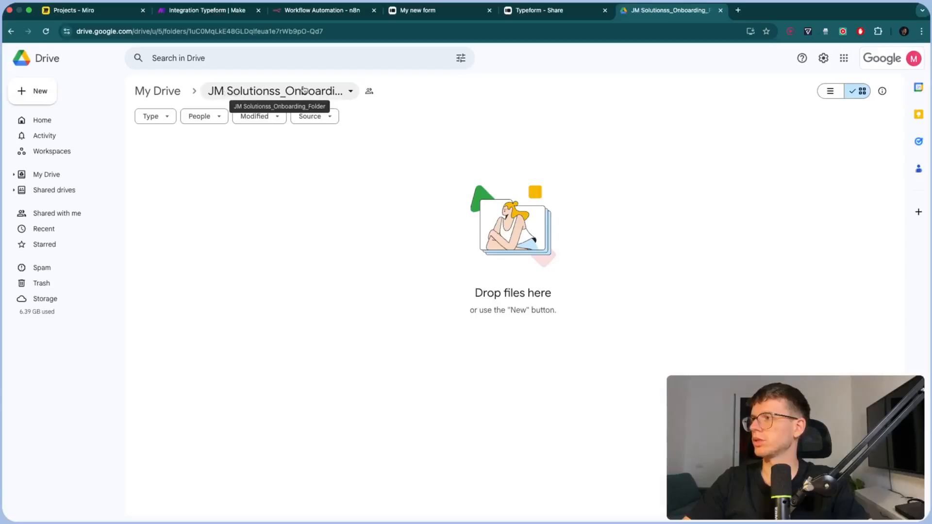
Close the Google Drive tab showing the empty onboarding folder
key("super+w")
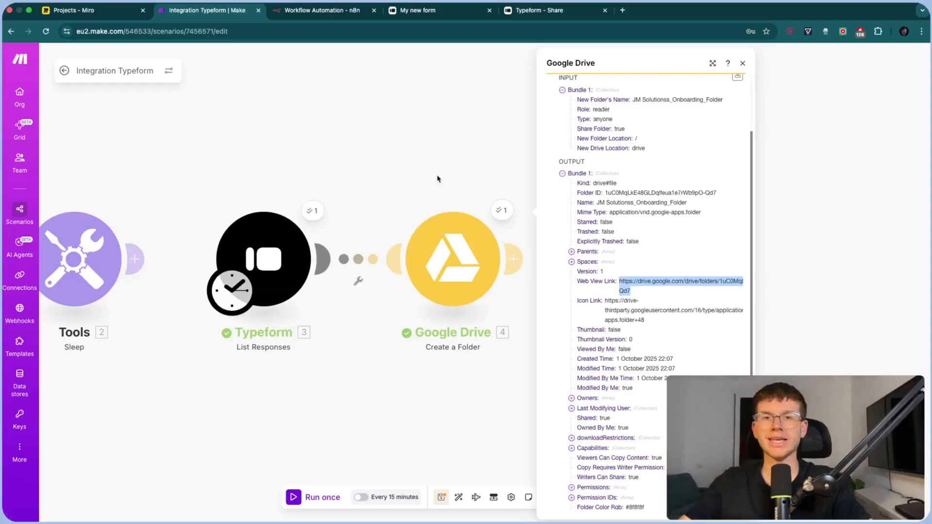
Open the app picker from the + handle after the Google Drive Create a Folder module
scroll(439, 146, "down", 3)
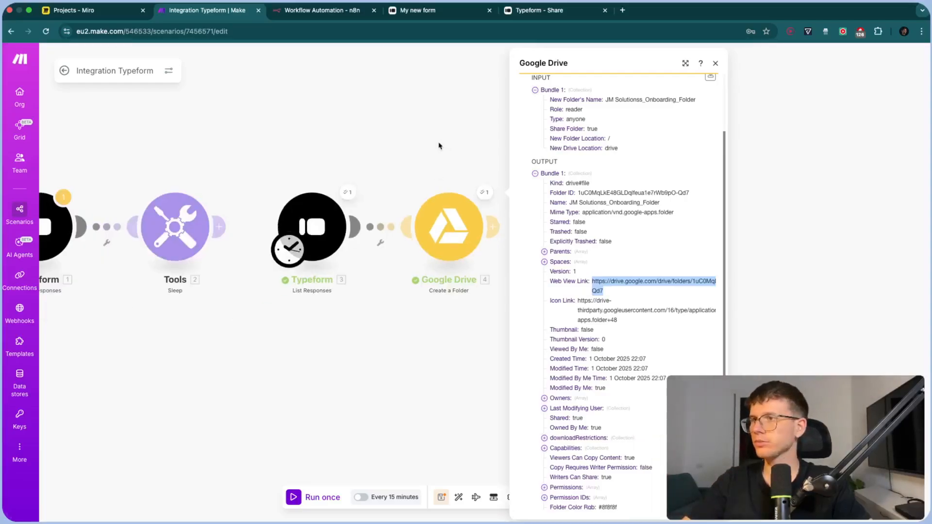
left_click(439, 145)
left_click_drag(428, 143, 472, 164)
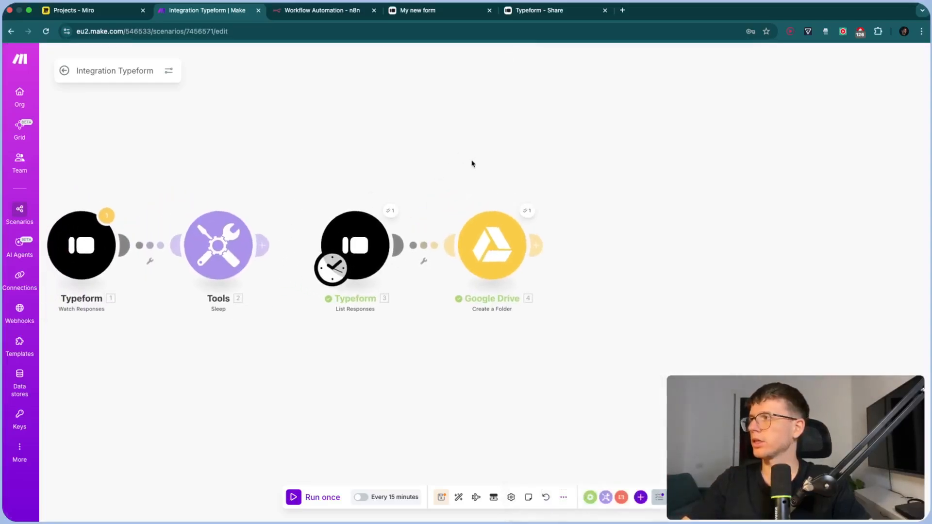
left_click(87, 10)
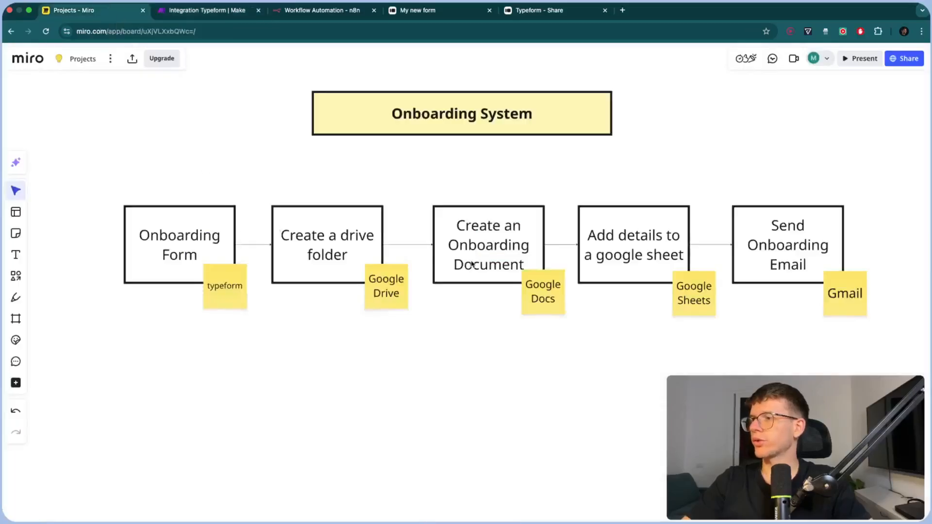
scroll(472, 263, "right", 2)
left_click(219, 10)
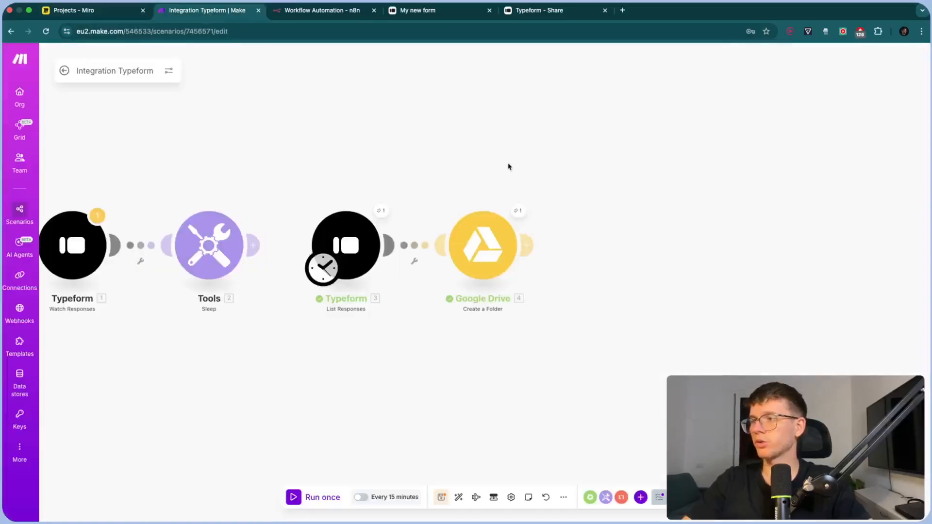
left_click_drag(508, 167, 456, 165)
left_click(475, 248)
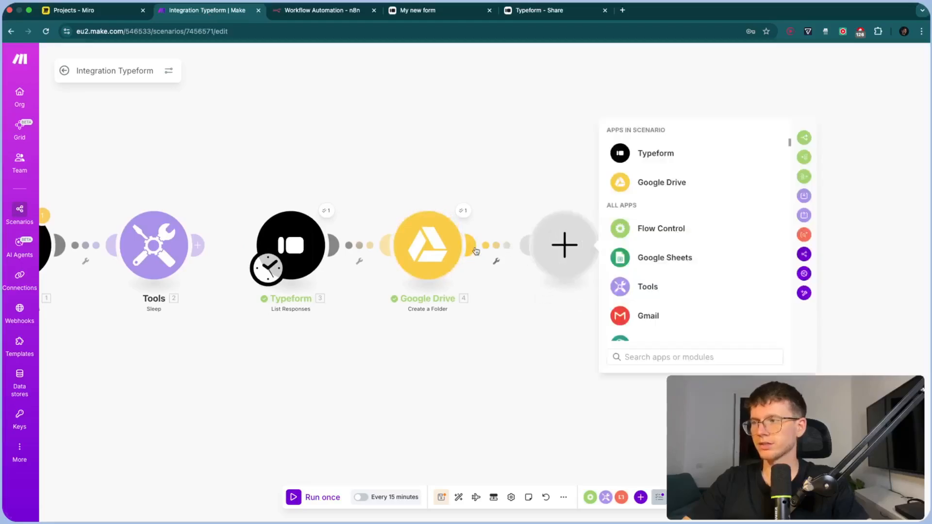
scroll(517, 193, "up", 3)
Add a Google Docs 'Create a Document' module and connect a Google account
left_click_drag(503, 181, 497, 174)
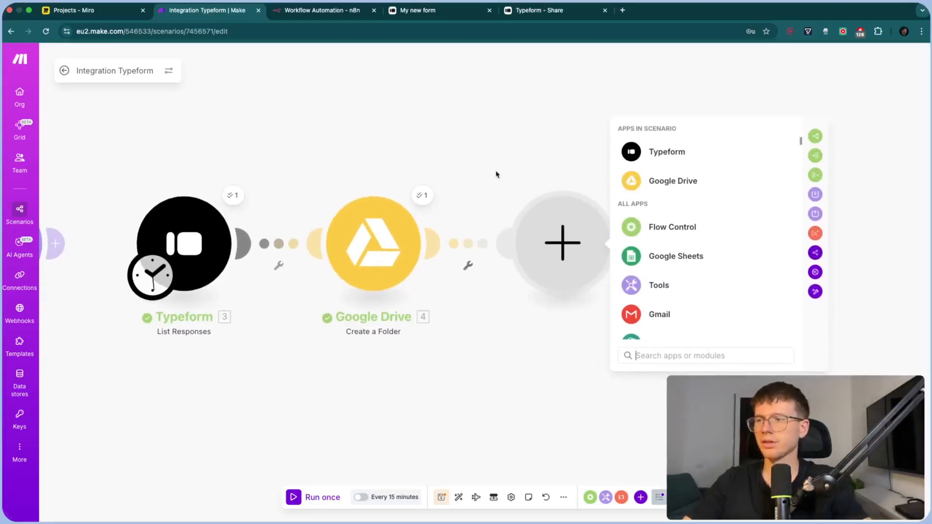
type("google docs")
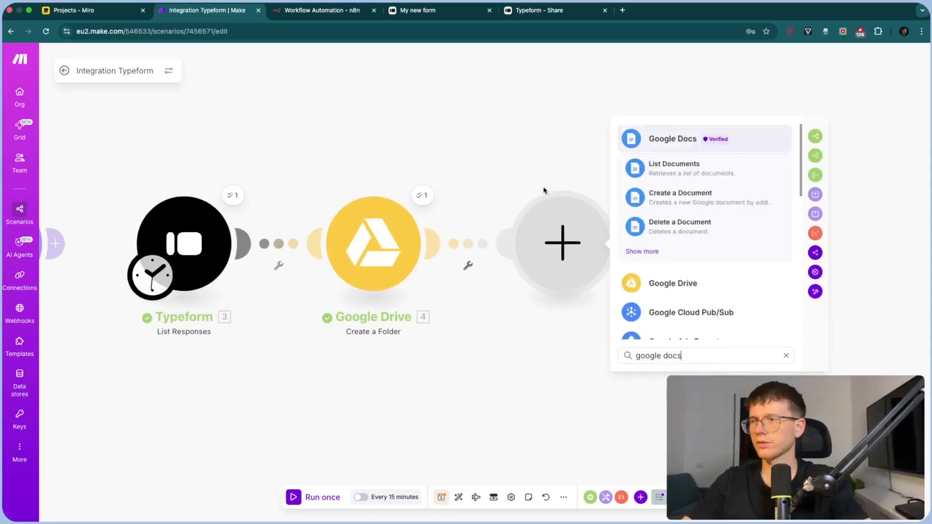
left_click(687, 198)
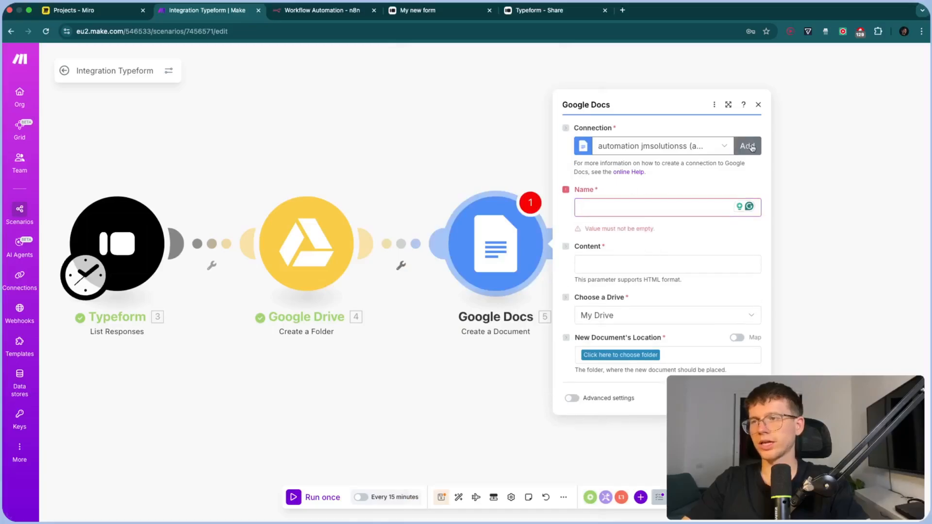
left_click(748, 146)
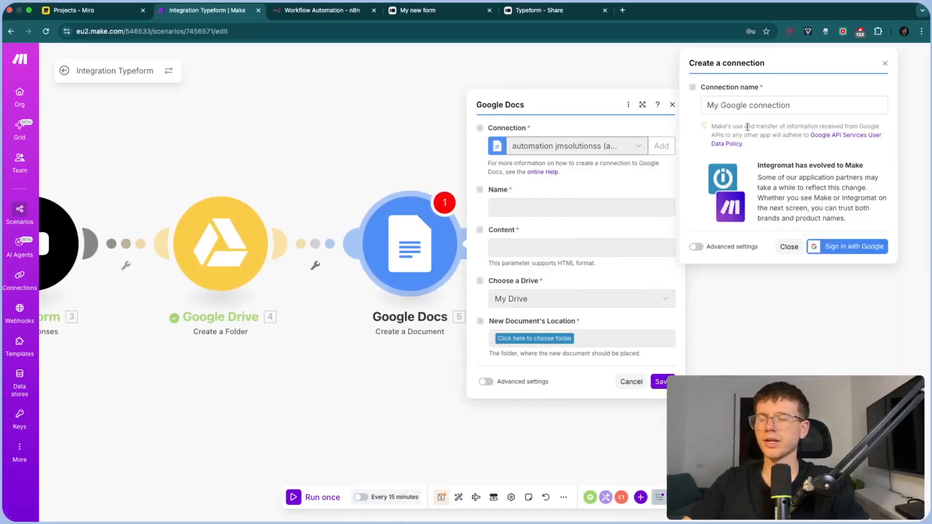
left_click(831, 247)
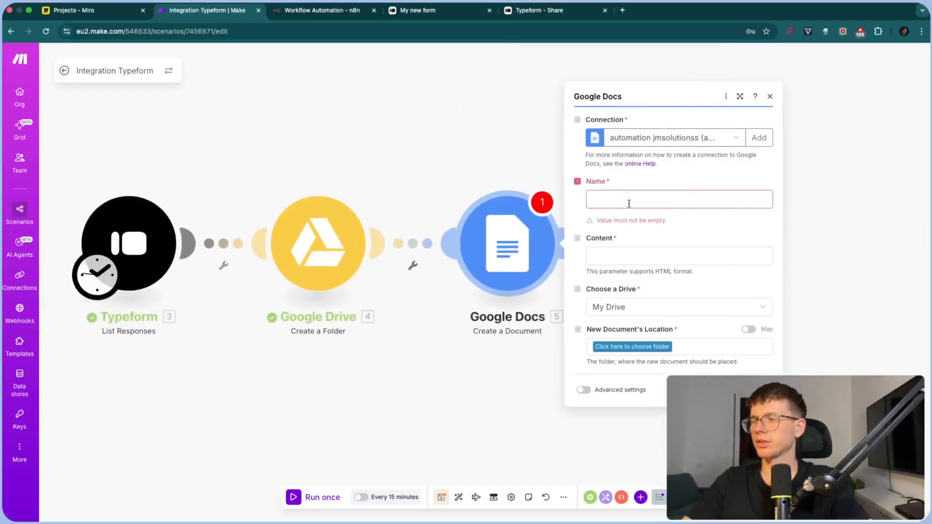
left_click(629, 203)
Name the document with the Company answer followed by 'Onboarding Document'
scroll(471, 260, "down", 5)
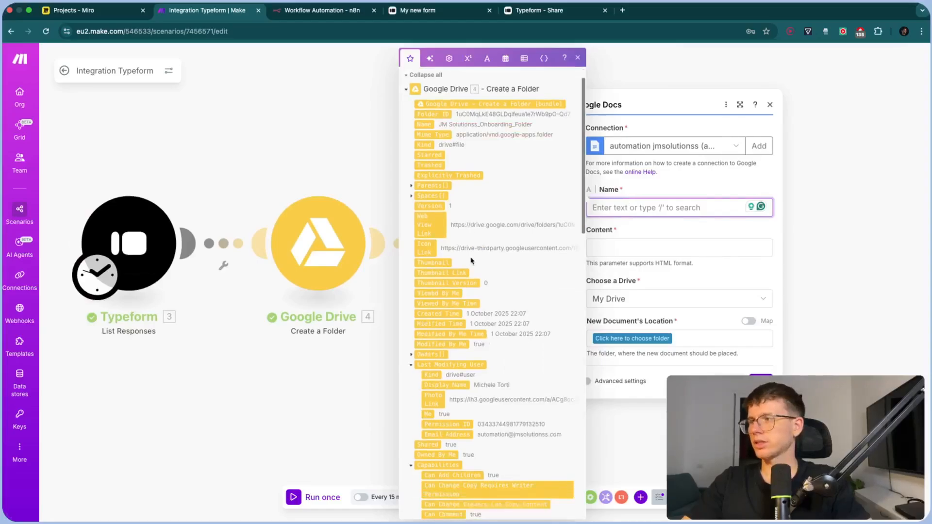
scroll(488, 188, "up", 5)
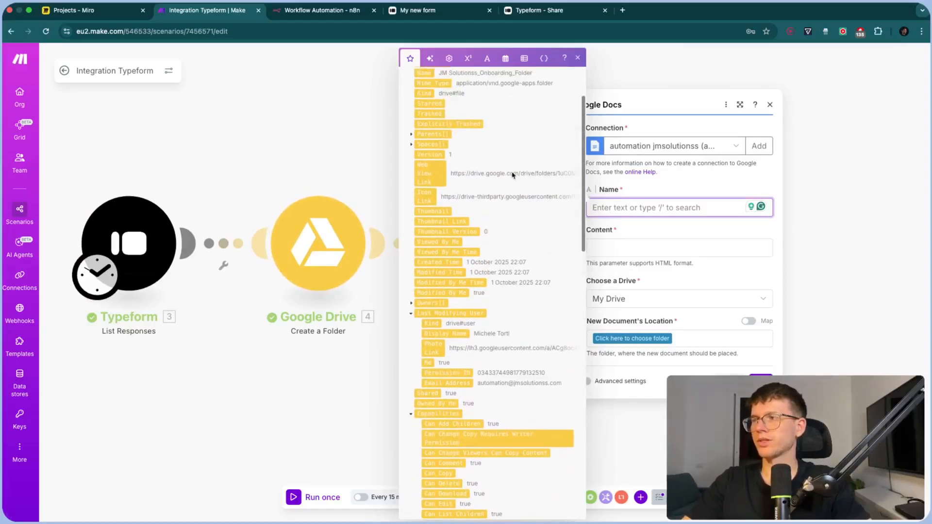
left_click(407, 120)
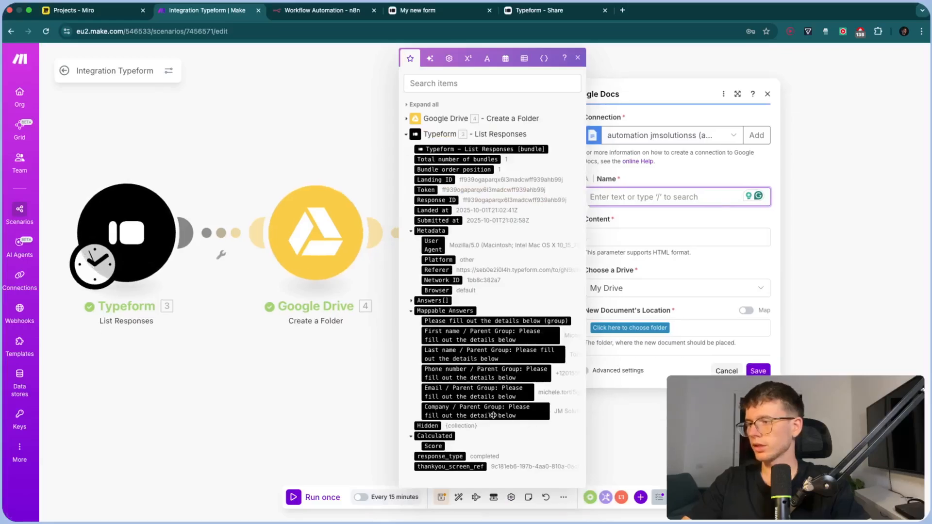
left_click_drag(467, 413, 681, 203)
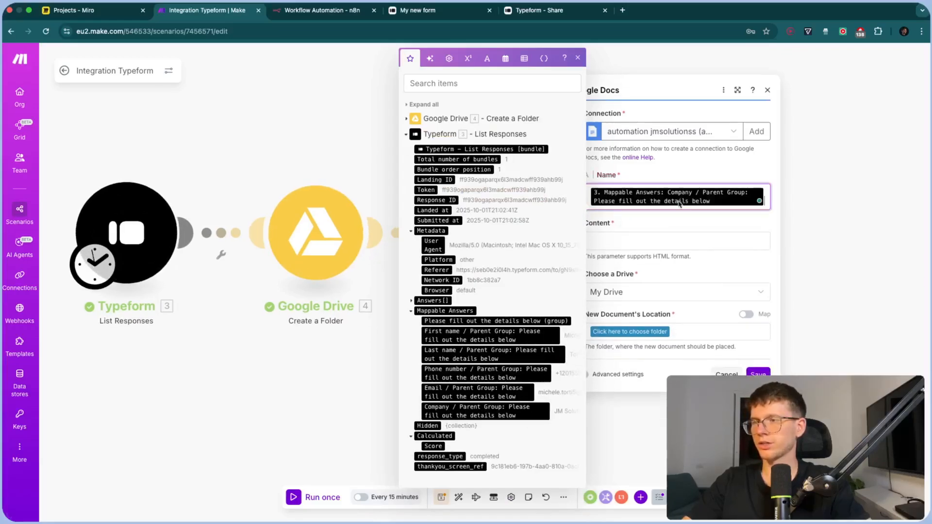
type("Onb")
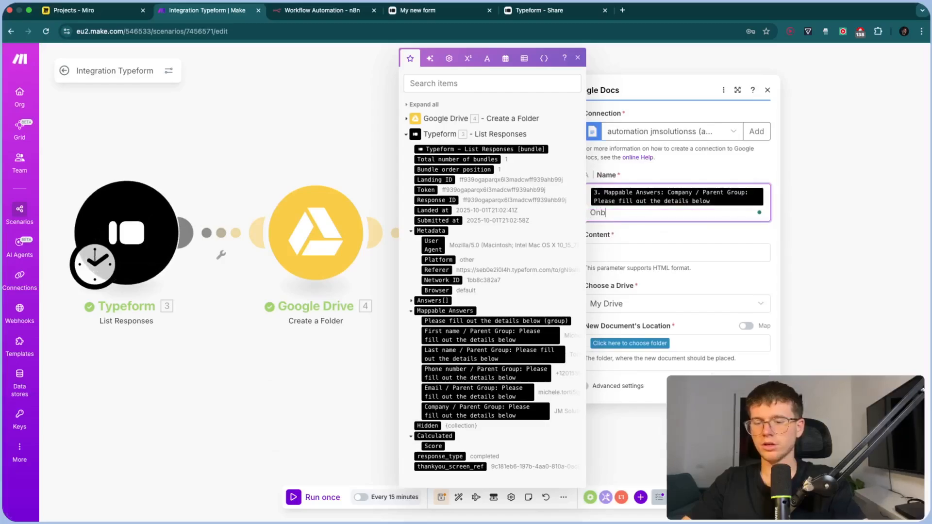
type("oarding Document")
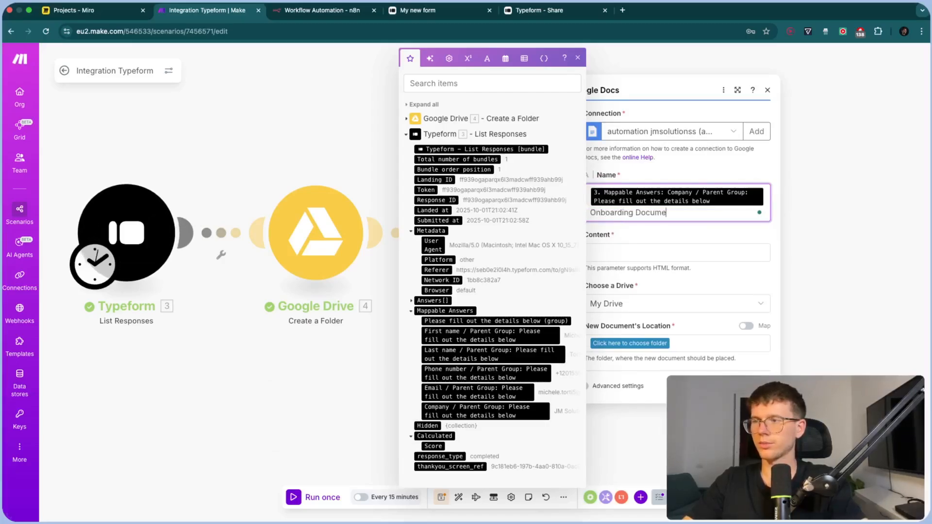
left_click(706, 237)
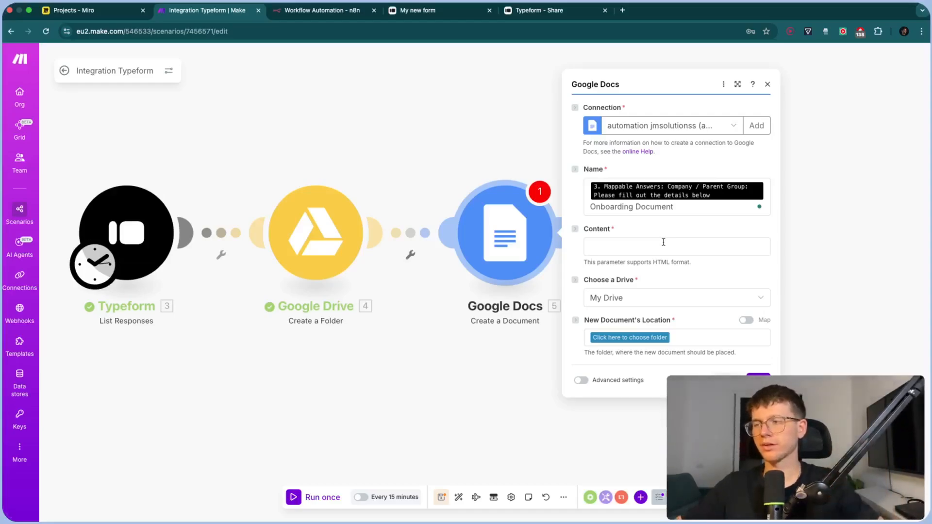
Set the document content to 'onboarding'
left_click(638, 246)
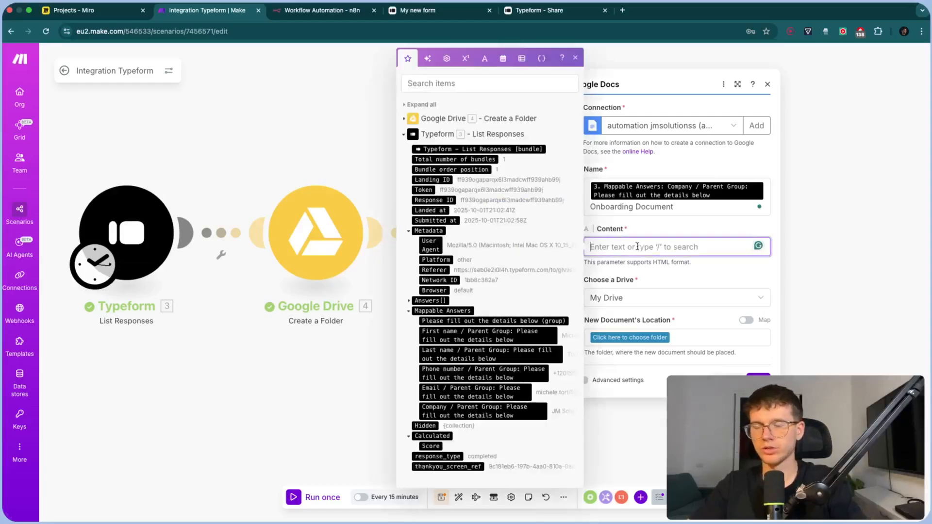
type("onboarding")
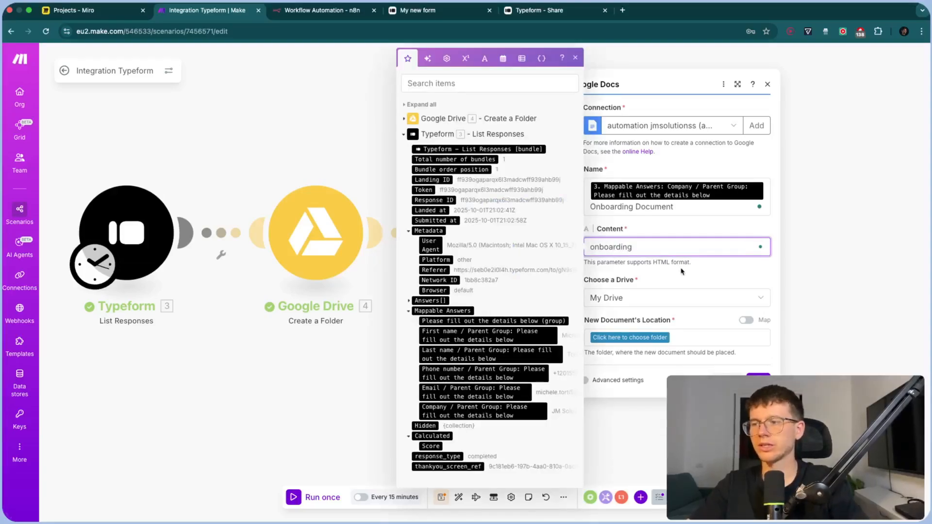
left_click(680, 269)
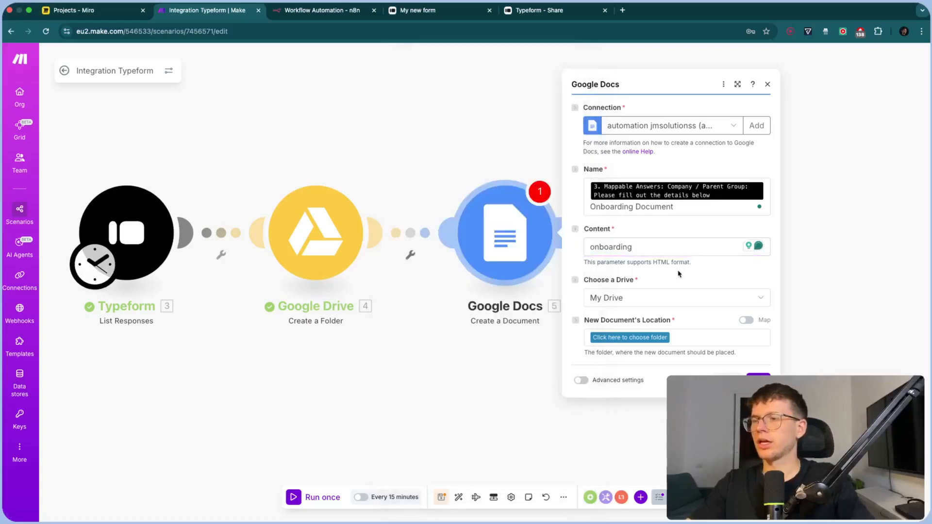
left_click_drag(549, 165, 526, 165)
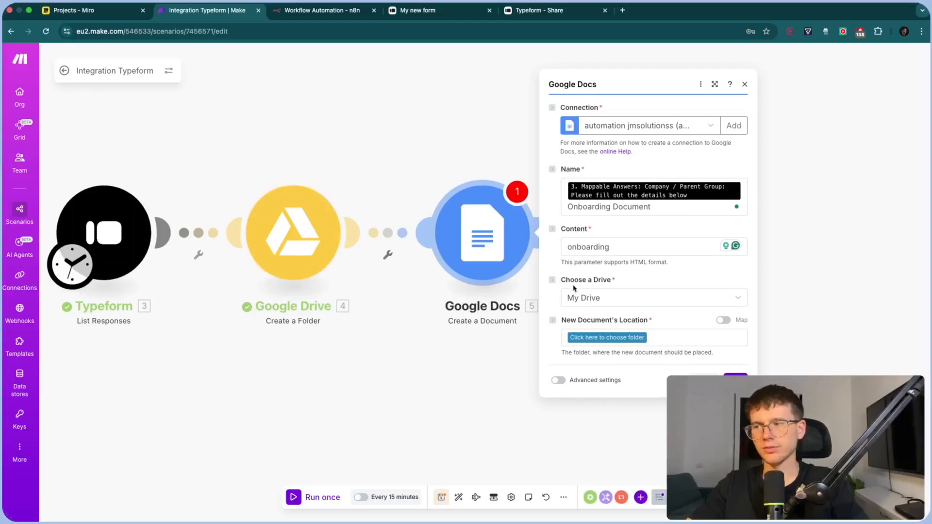
Map the Create a Folder step's Folder ID into the Google Docs document Location and close the module settings
left_click(724, 321)
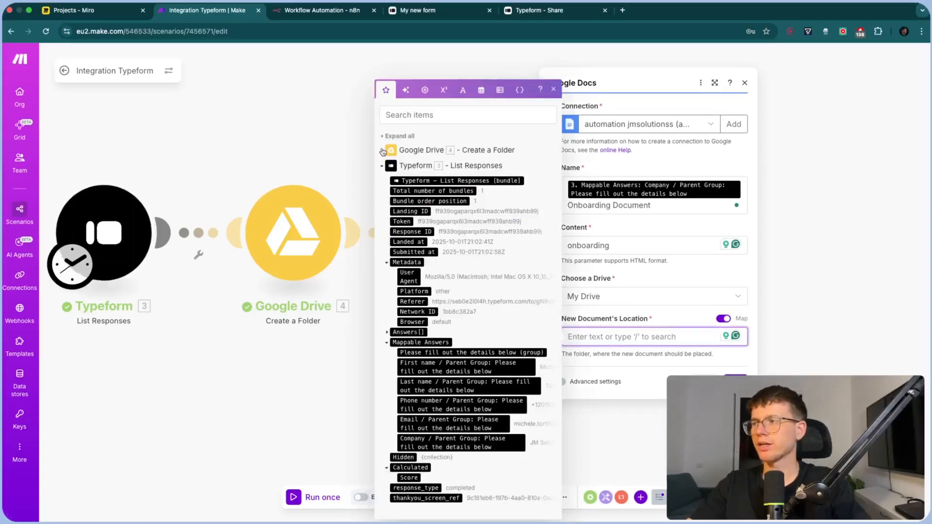
left_click(410, 150)
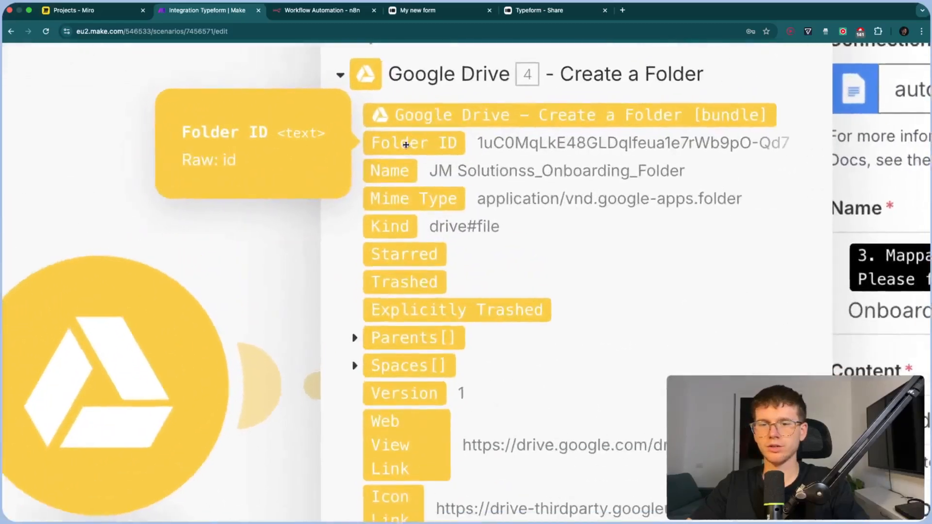
left_click_drag(406, 145, 613, 337)
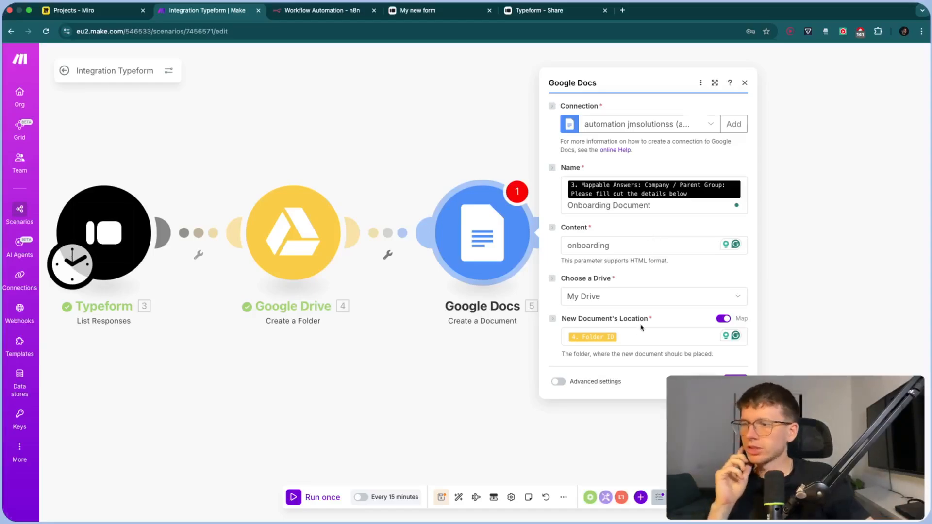
left_click(670, 338)
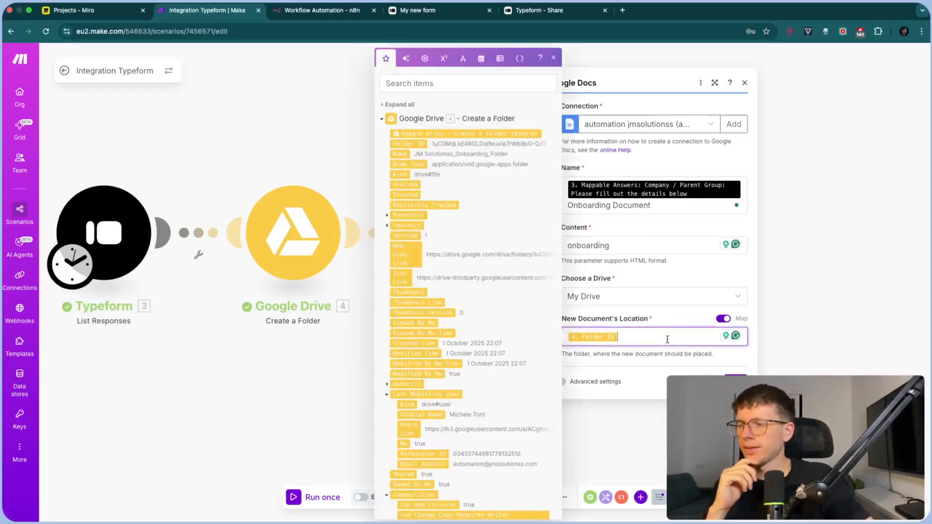
left_click(554, 58)
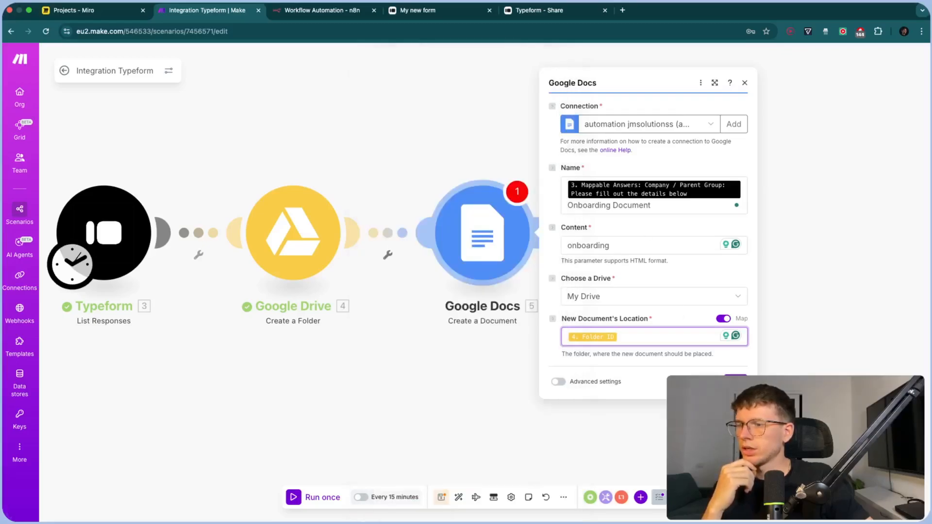
left_click(491, 370)
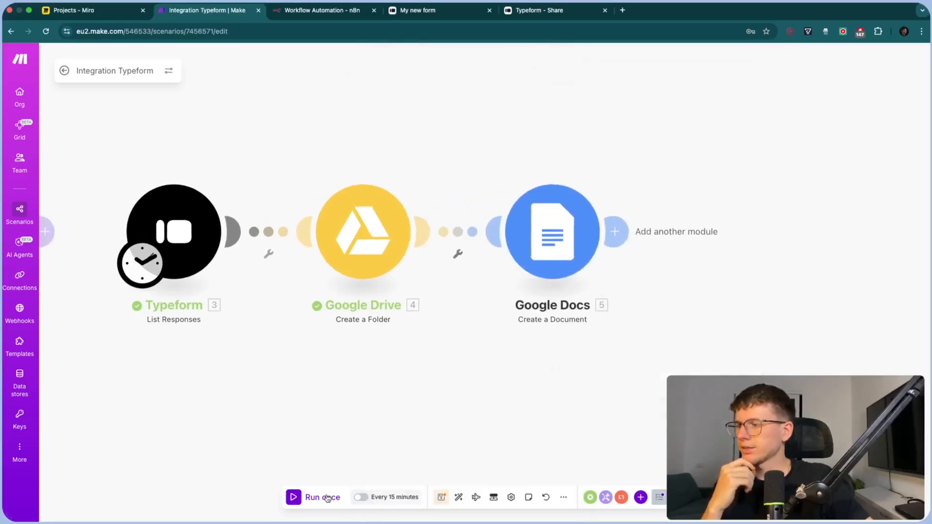
Run the scenario once and open the new Drive folder's Web View Link in a new tab
left_click(328, 498)
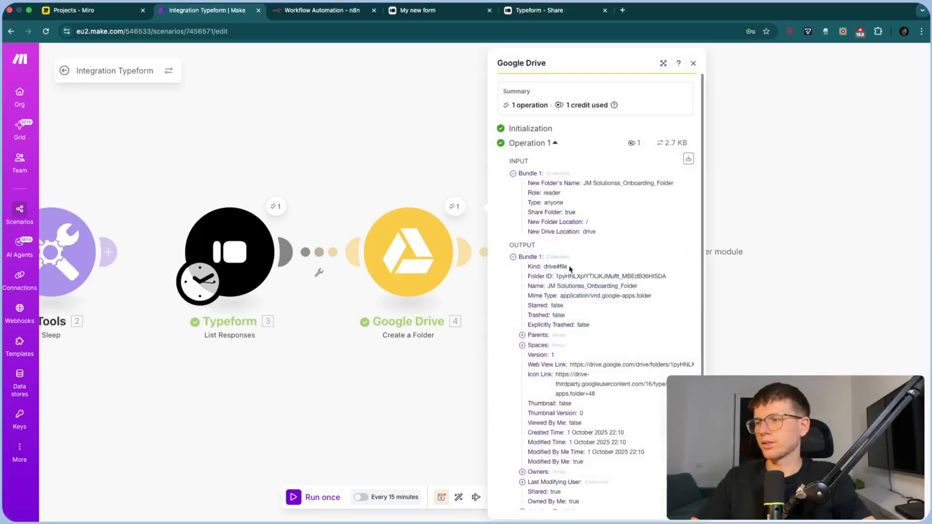
triple_click(597, 365)
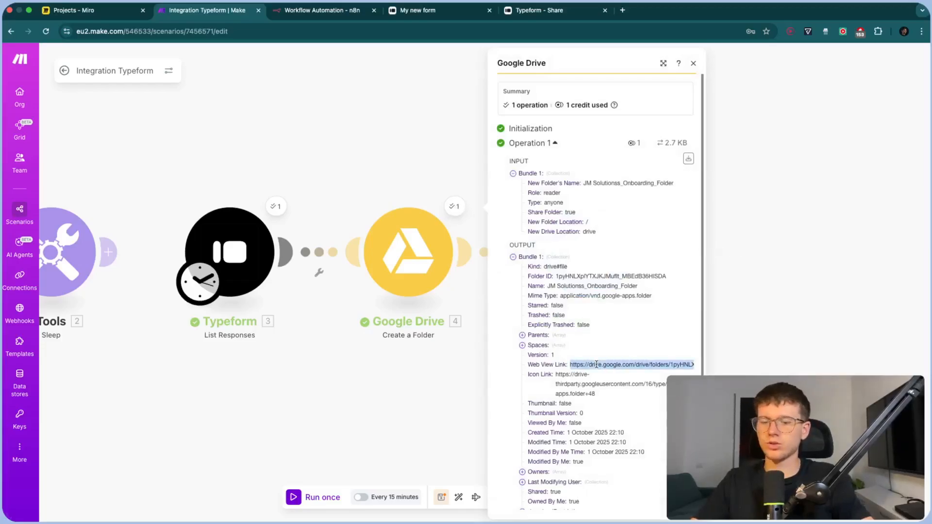
key("super+c")
key("super+t")
key("super+v")
key("Return")
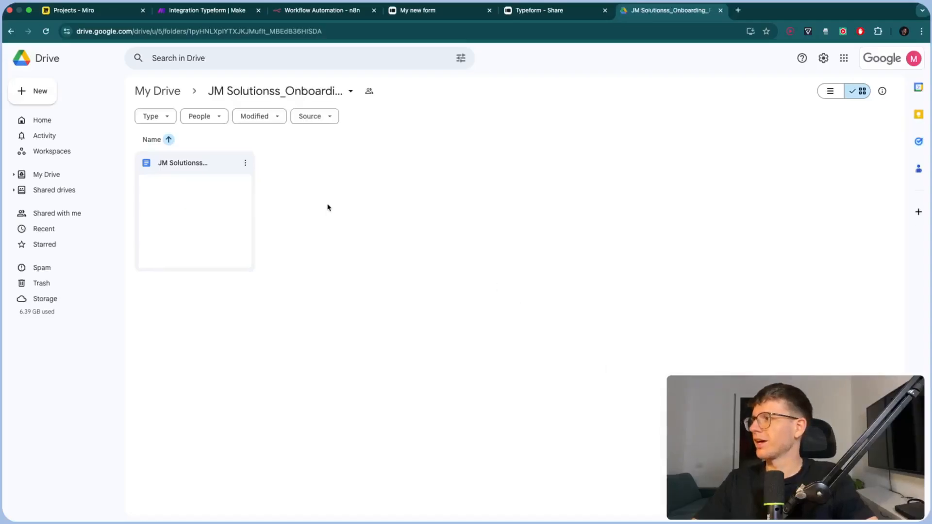
Open the generated Onboarding Document to confirm its 'onboarding' content, then close it
double_click(203, 221)
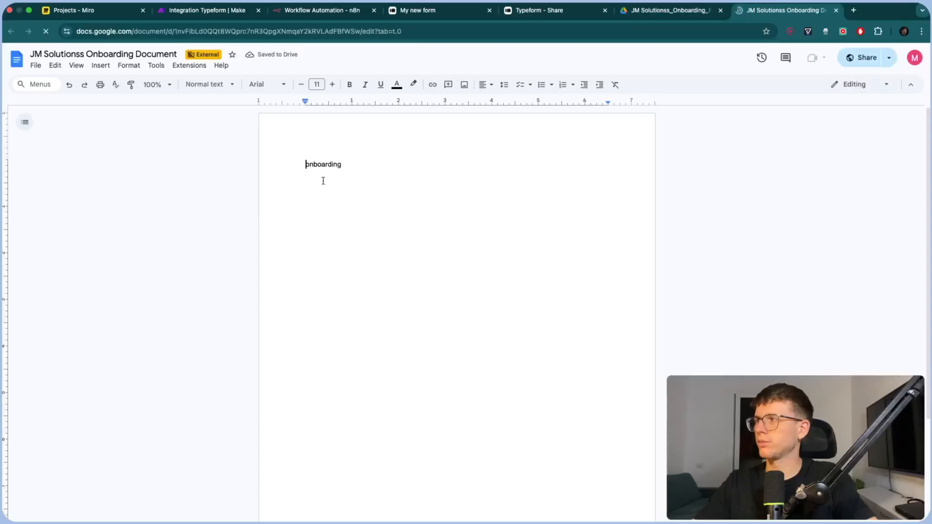
key("super+w")
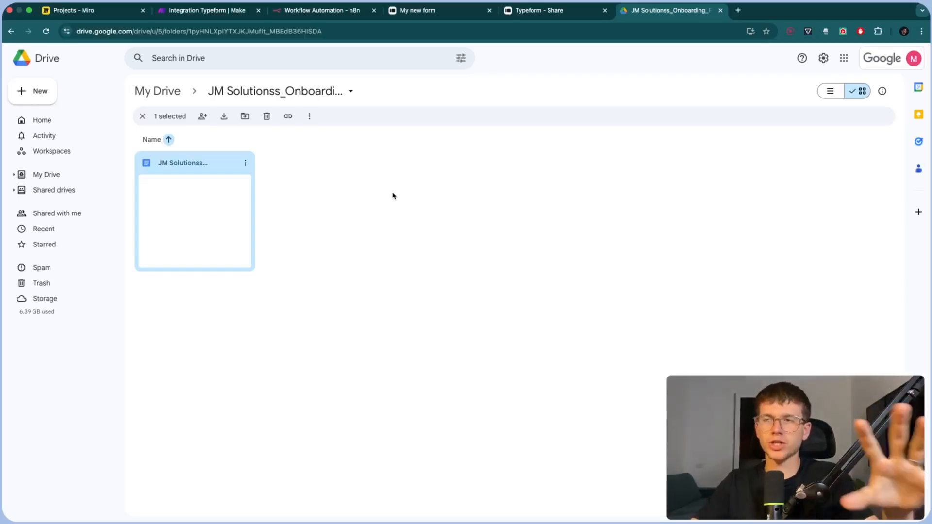
Close the Drive folder tab and look over the onboarding plan on the Miro board
key("super+w")
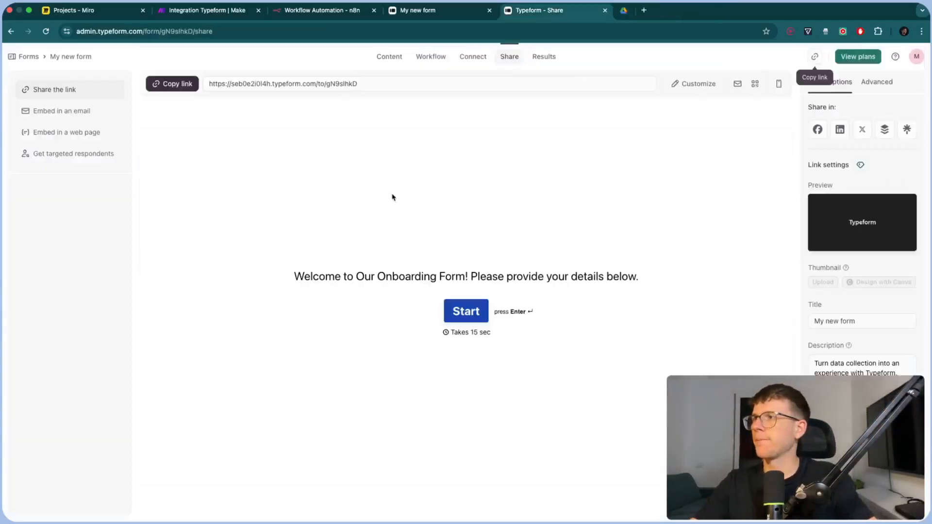
left_click(111, 10)
scroll(533, 183, "right", 4)
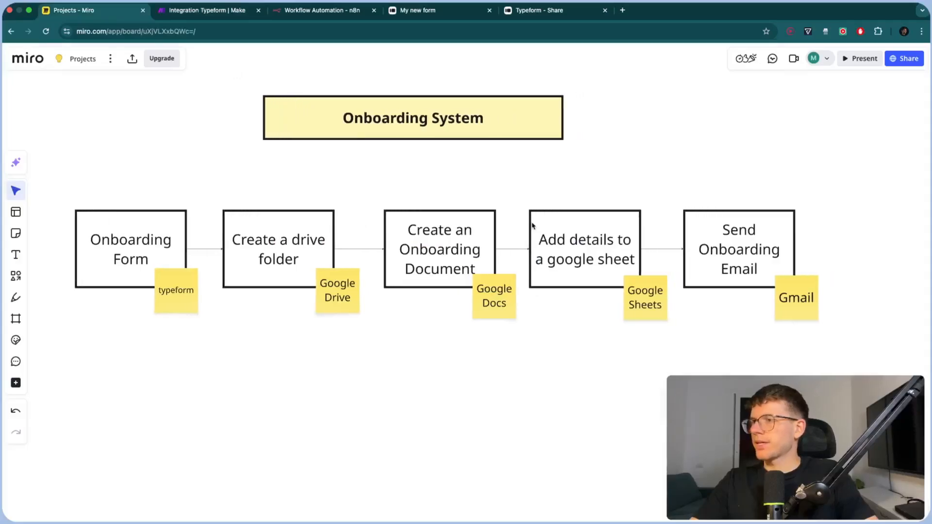
left_click(221, 14)
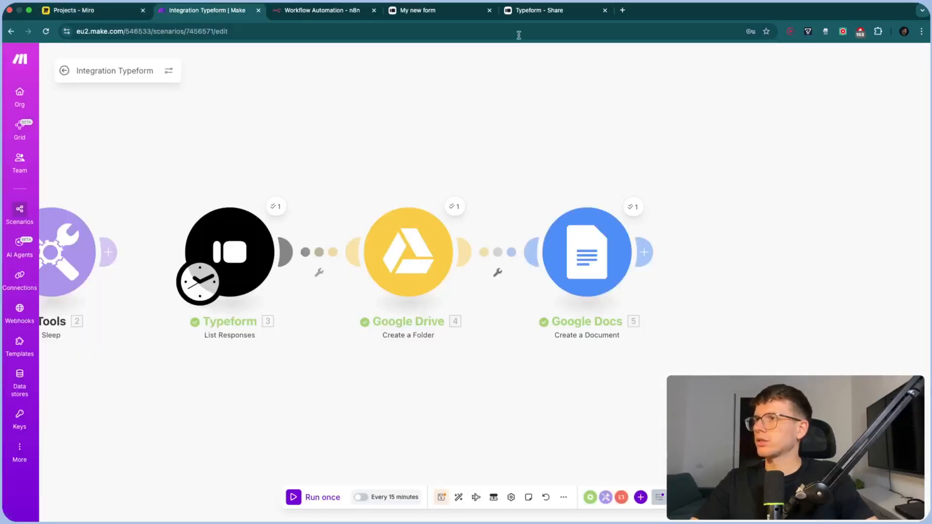
Create a new blank Google Sheets spreadsheet with sheets.new in a new tab
left_click(623, 10)
type("sheets.new")
key("Return")
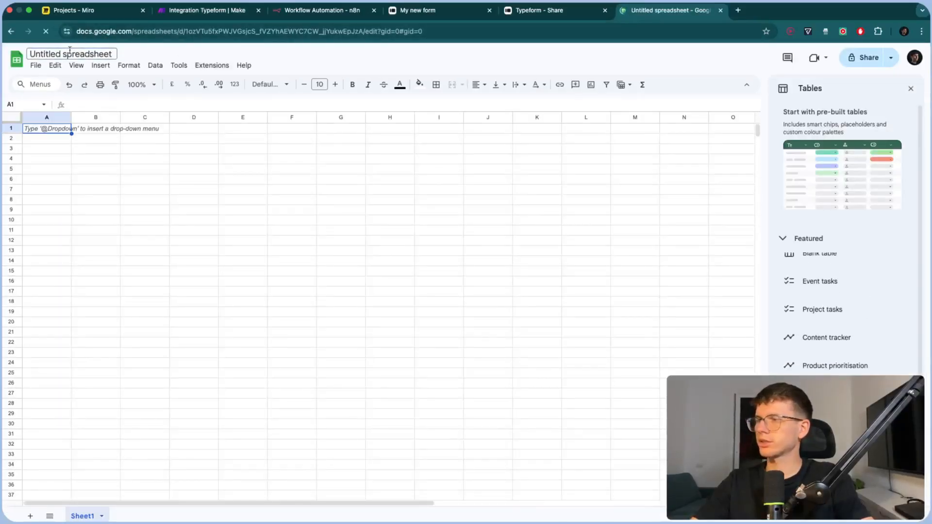
Rename the untitled spreadsheet to 'Onboardingggggg Sheet'
left_click(70, 50)
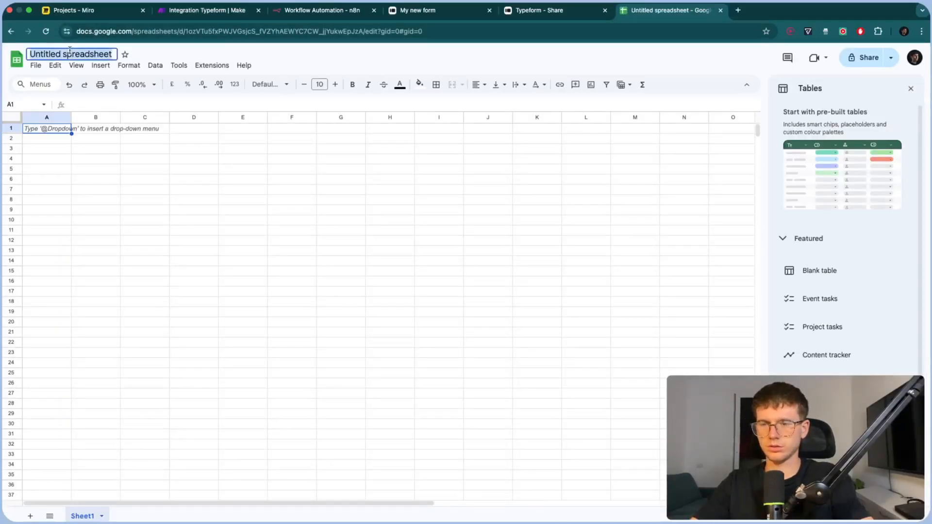
type("Onboardinggggg")
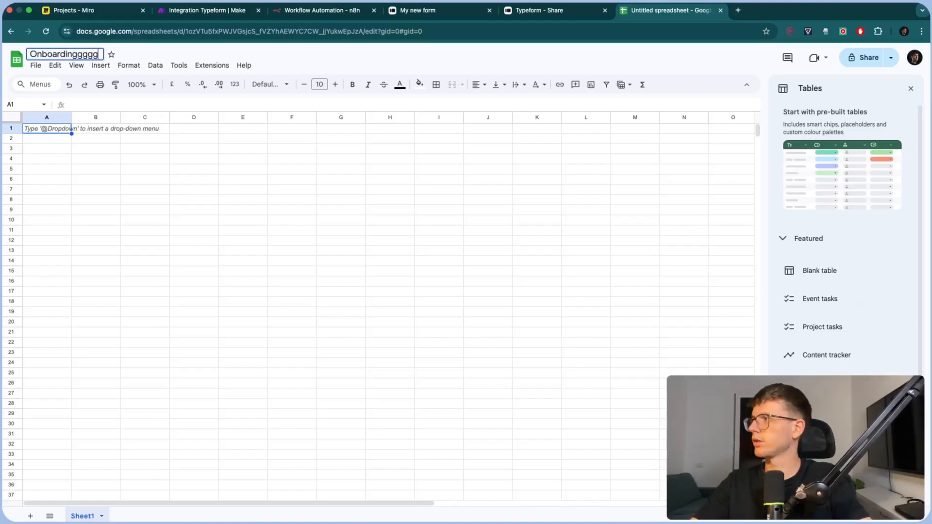
key("BackSpace")
key("BackSpace")
key("BackSpace")
key("BackSpace")
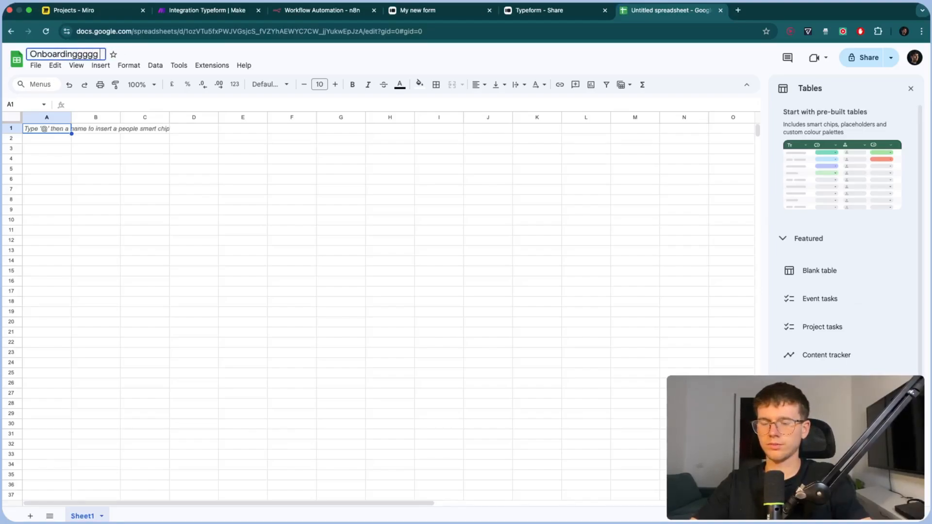
type("Sheet")
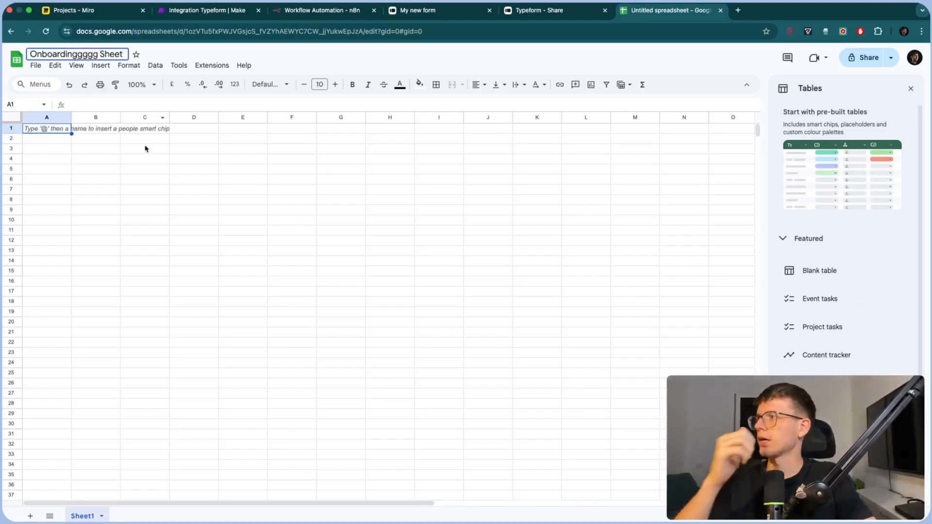
left_click(144, 148)
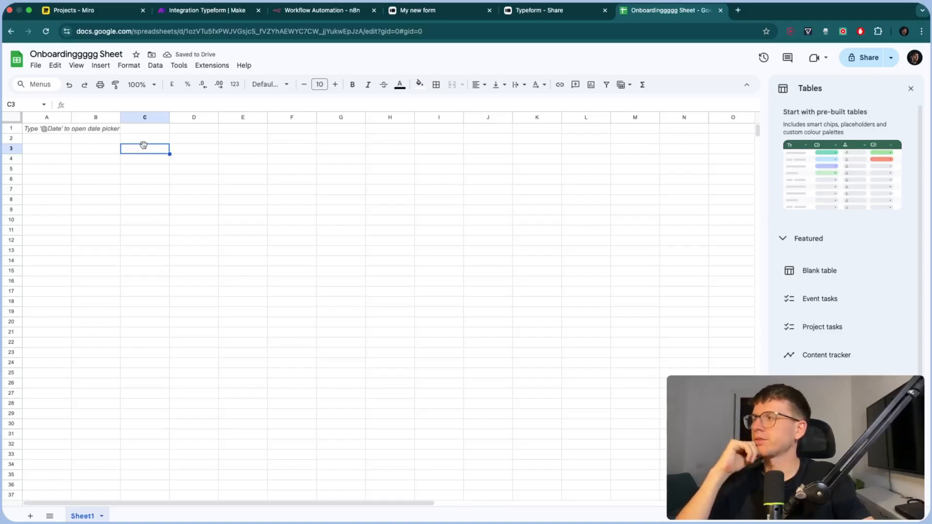
Enter row 1 headers Full Name, Email, Location, Phone Numer, CompanyName and Drive Folder Link
left_click(49, 132)
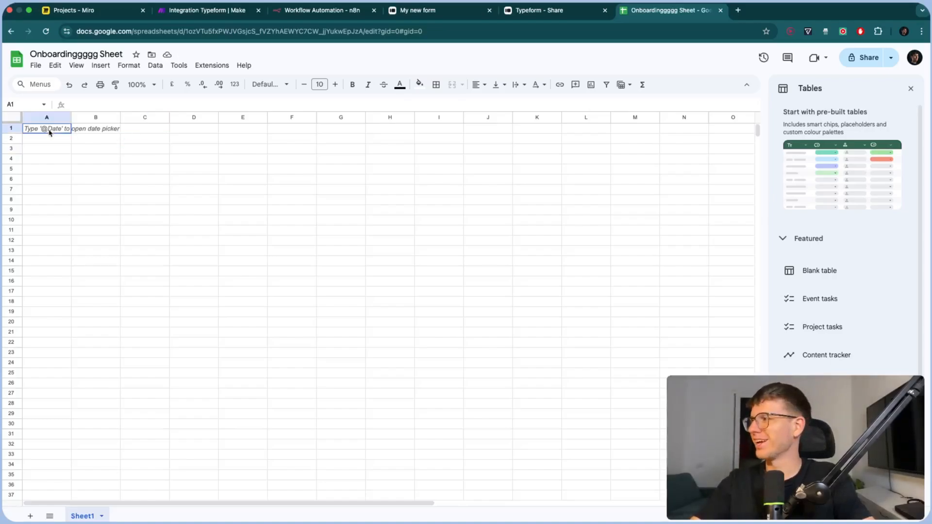
type("Full Name")
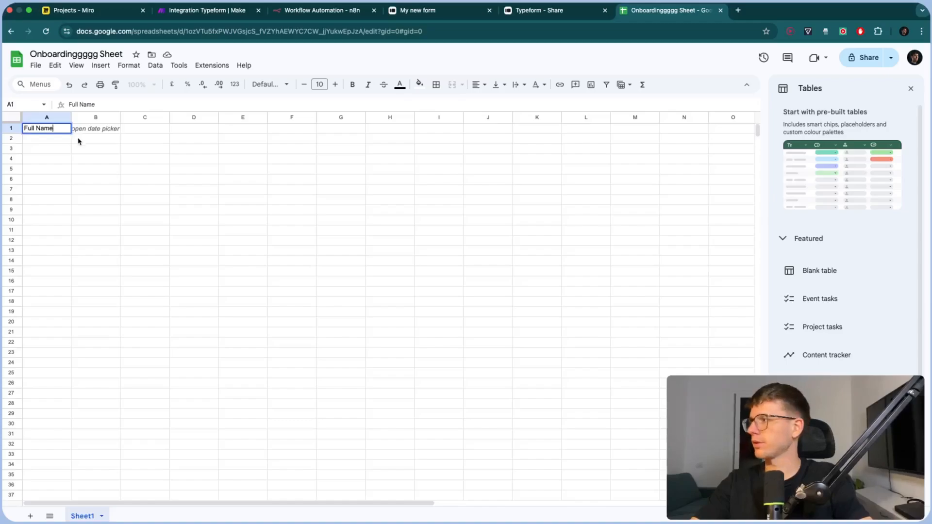
key("Tab")
type("Email")
key("Tab")
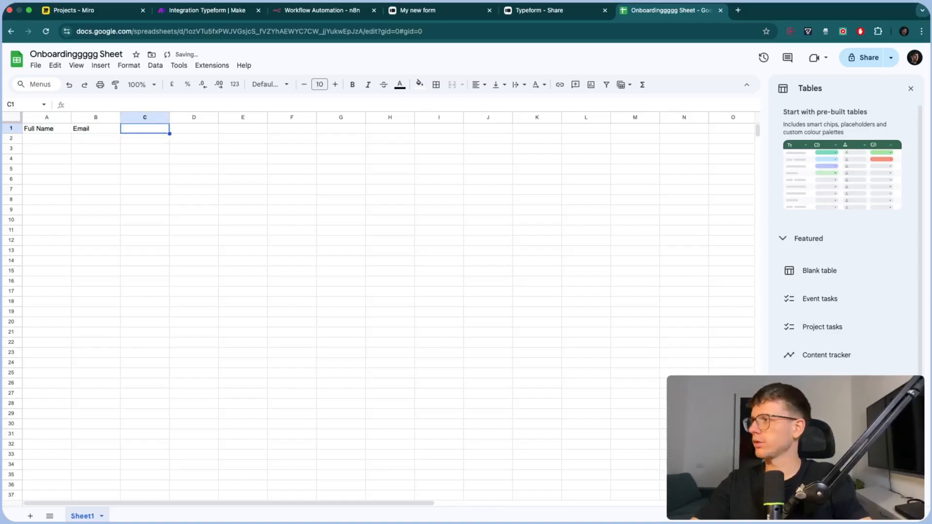
type("Lca")
type("ation")
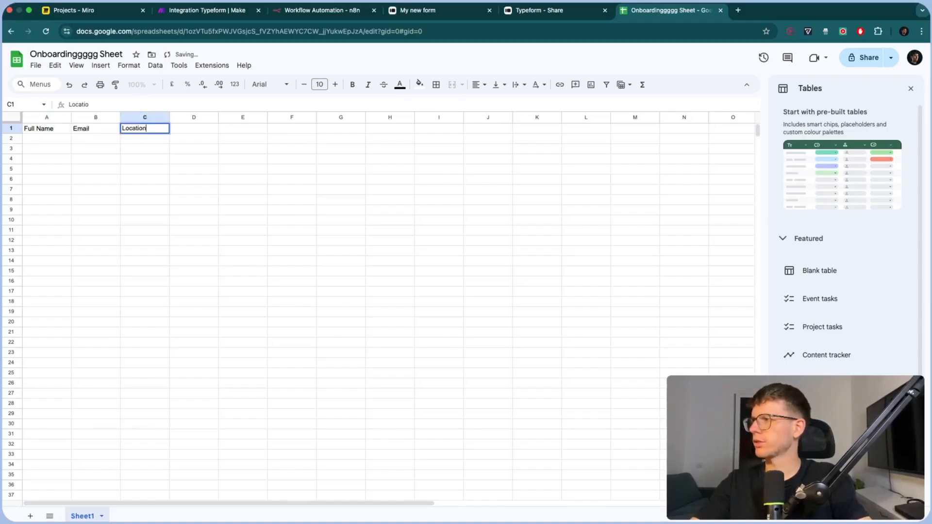
key("Tab")
type("Drive Fo")
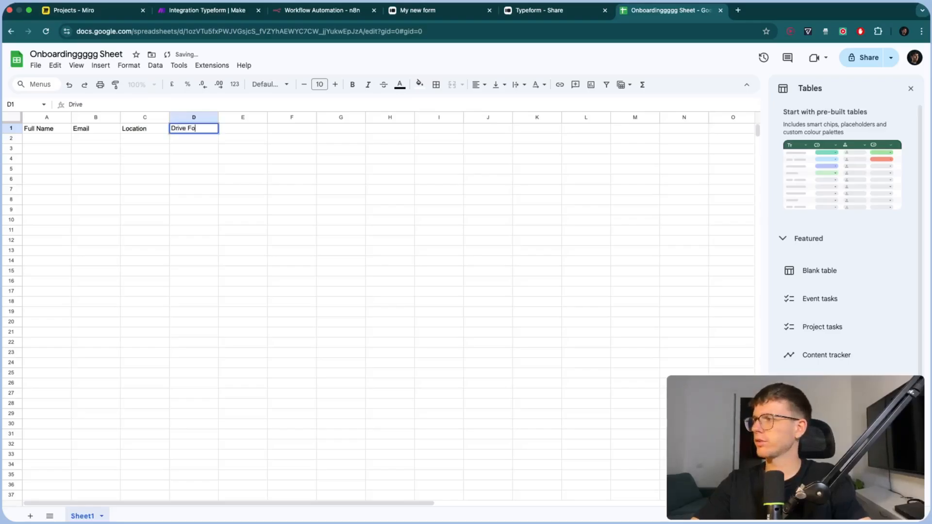
type("lder Lon")
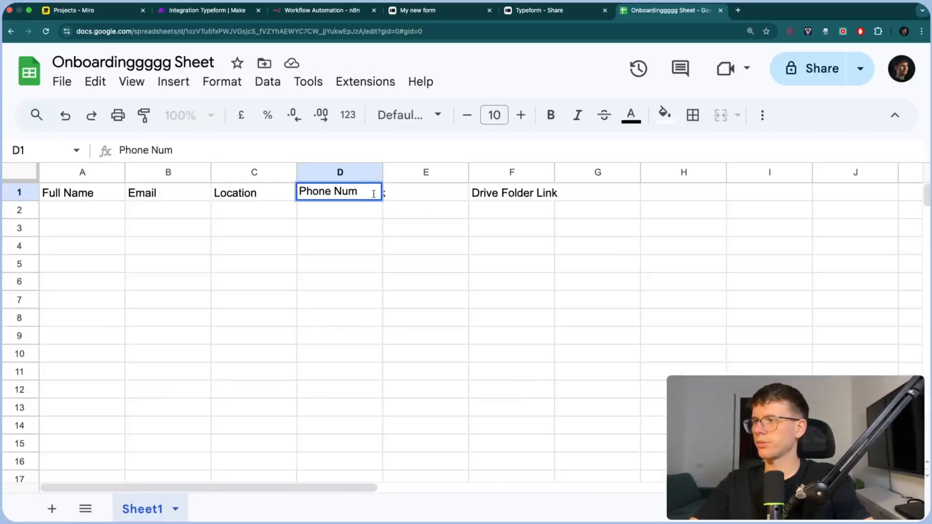
type("er")
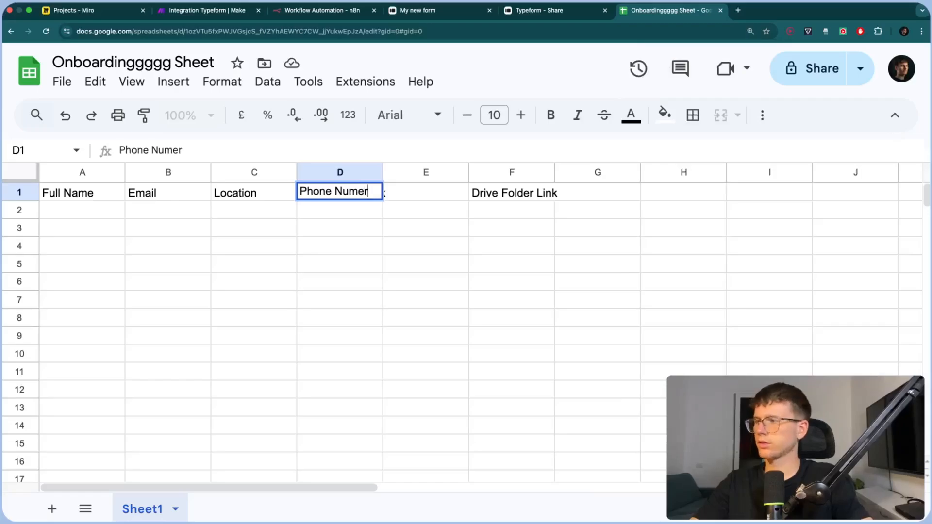
left_click(437, 200)
type("CompanyName")
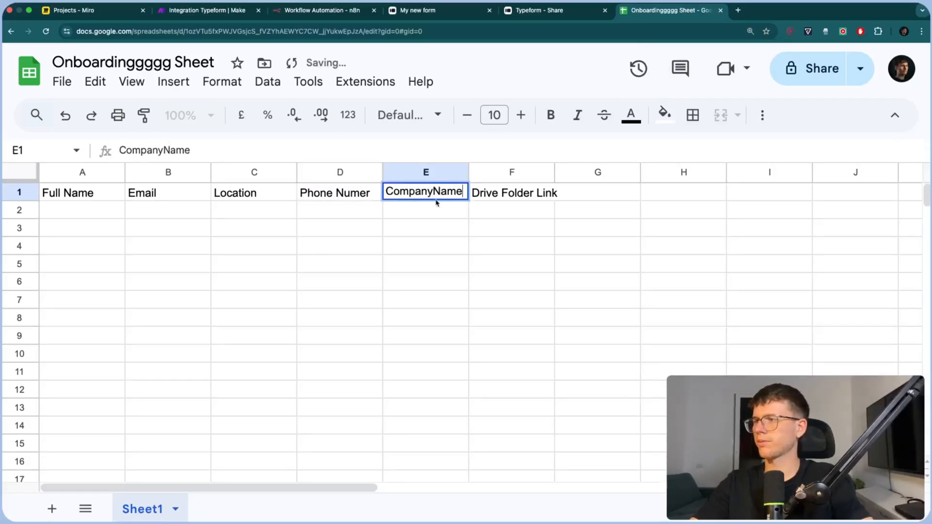
key("Return")
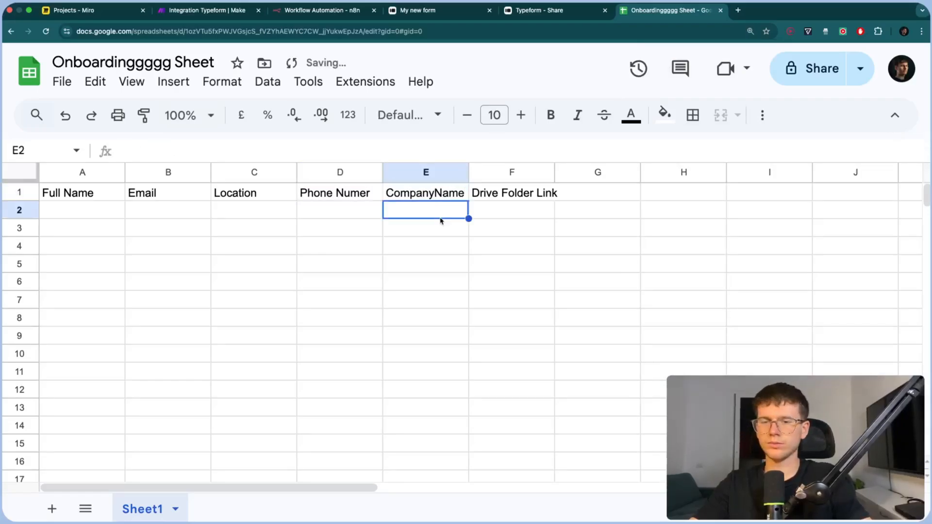
Zoom out and widen columns D, E and F to fit their headers
key("super+minus")
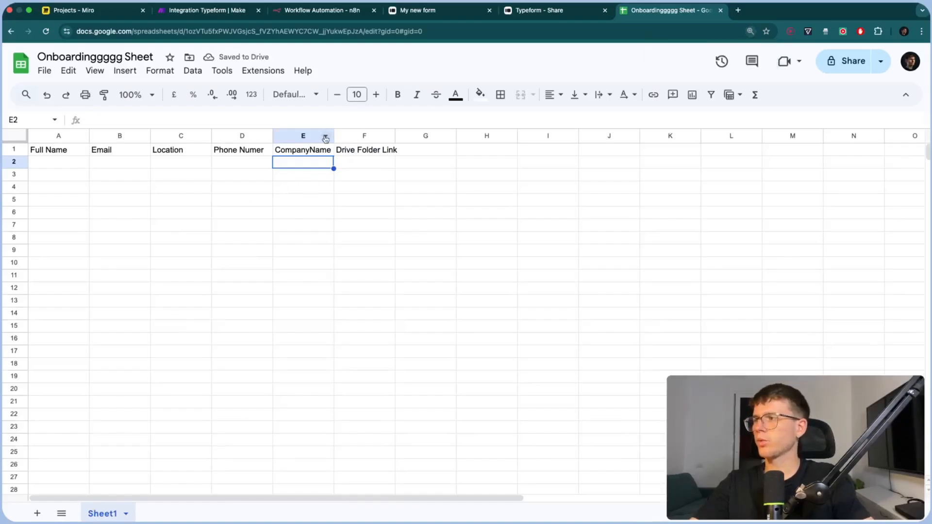
left_click_drag(333, 136, 340, 136)
left_click_drag(402, 135, 413, 136)
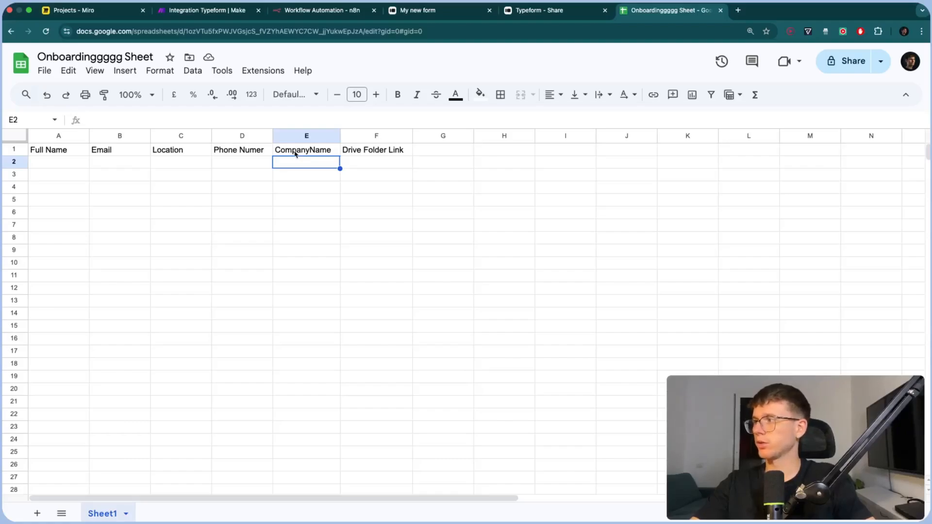
left_click_drag(273, 136, 275, 139)
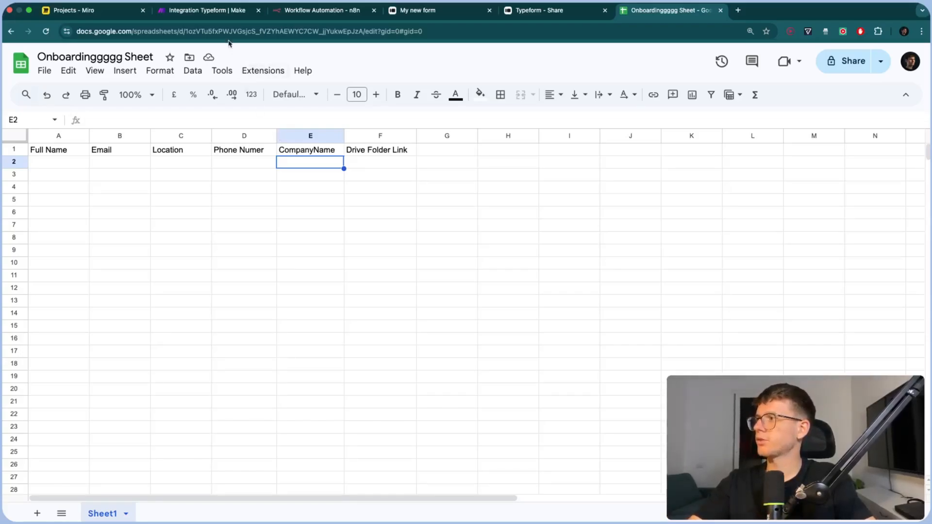
left_click(219, 11)
scroll(558, 156, "right", 3)
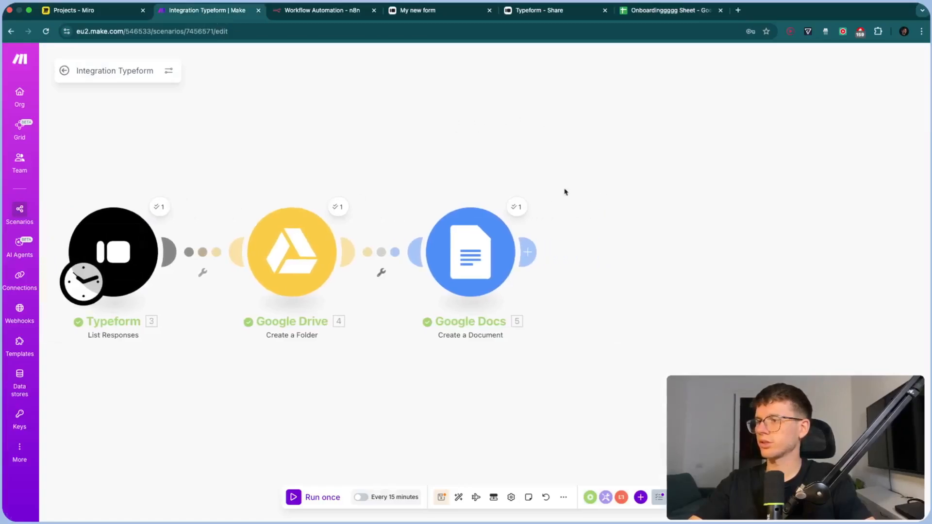
Add a Google Sheets Add a Row module after the Google Docs step
left_click(529, 253)
type("google")
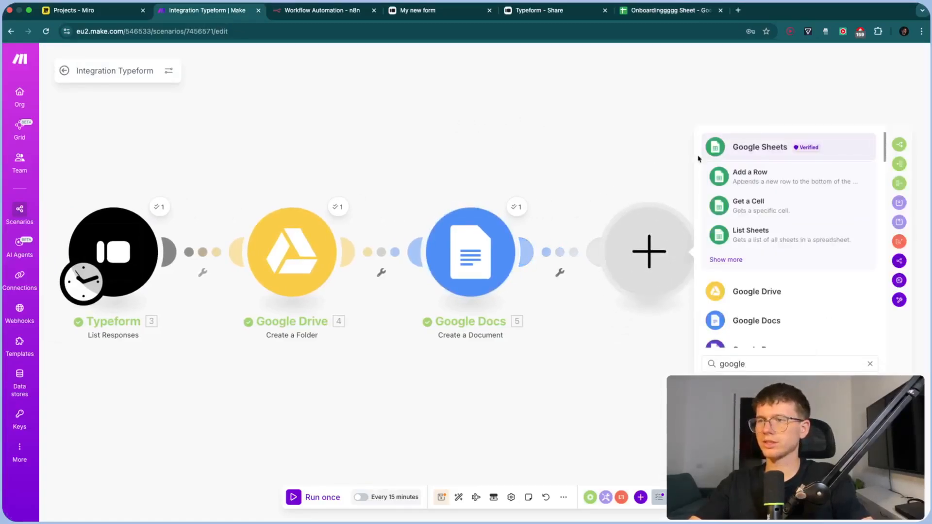
left_click(743, 148)
type("add")
left_click(772, 245)
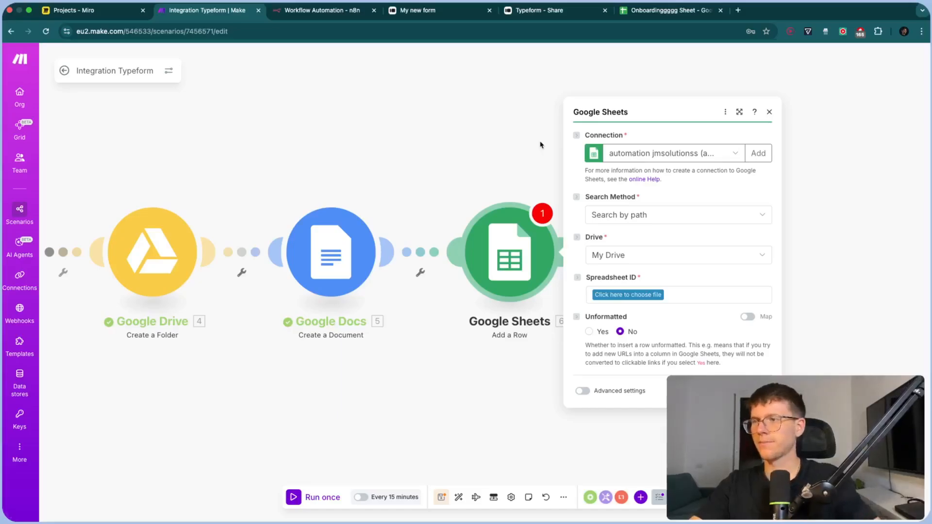
Start creating a new Google connection for the Sheets step, then cancel it
left_click(761, 154)
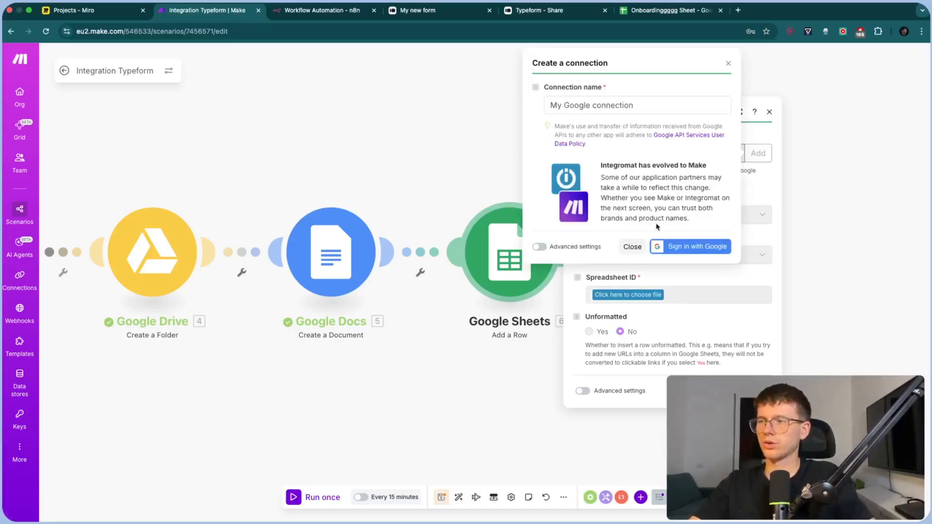
left_click(668, 248)
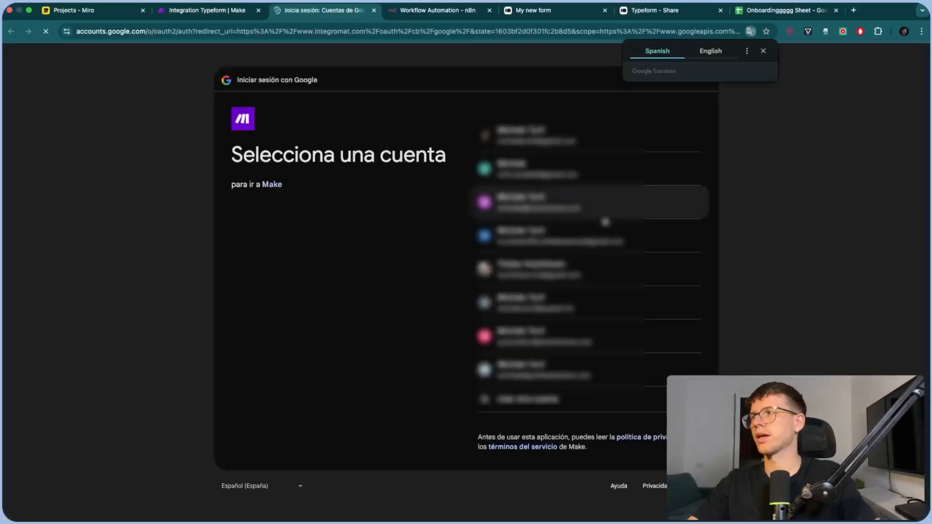
left_click(600, 238)
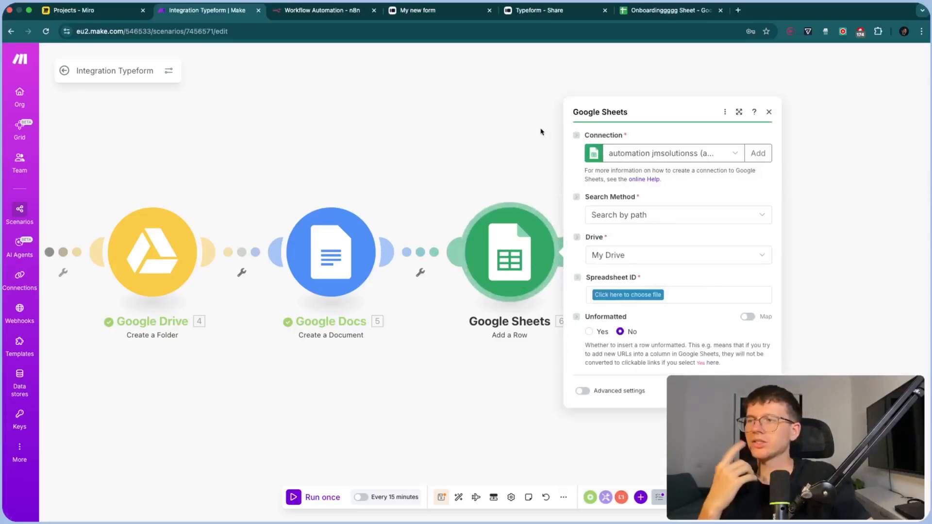
left_click_drag(541, 132, 707, 133)
left_click(440, 131)
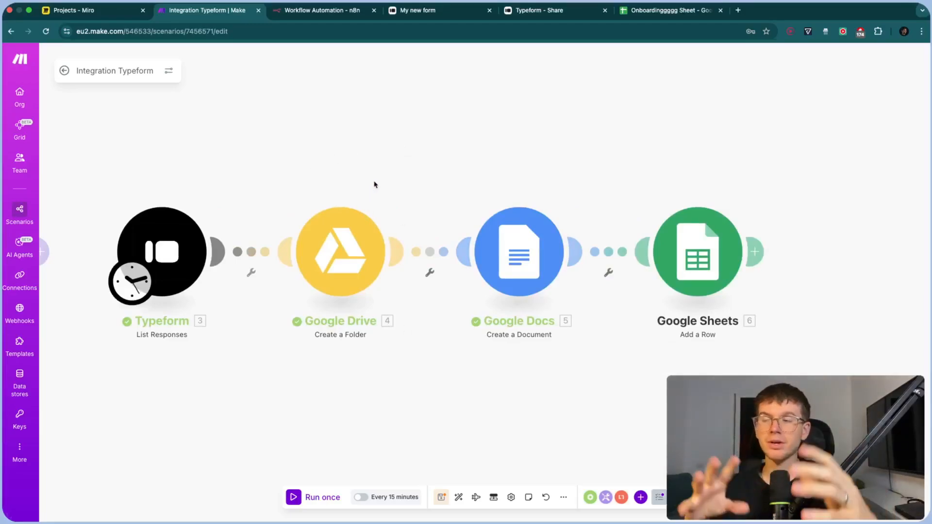
left_click_drag(439, 170, 351, 169)
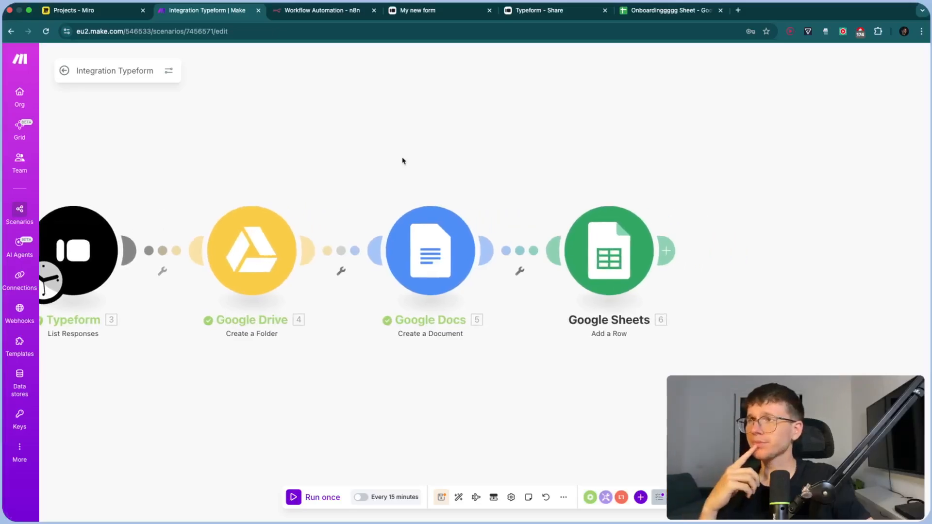
left_click_drag(582, 140, 516, 142)
left_click(537, 248)
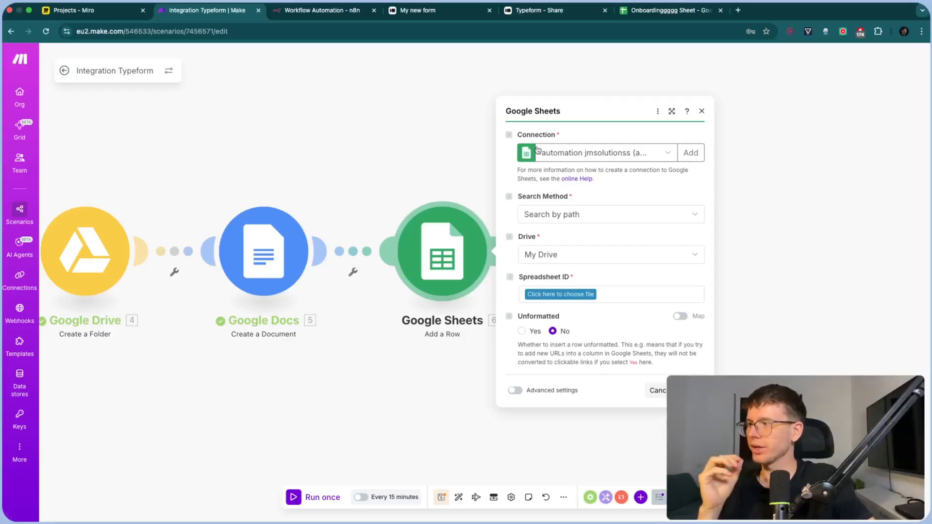
left_click(691, 153)
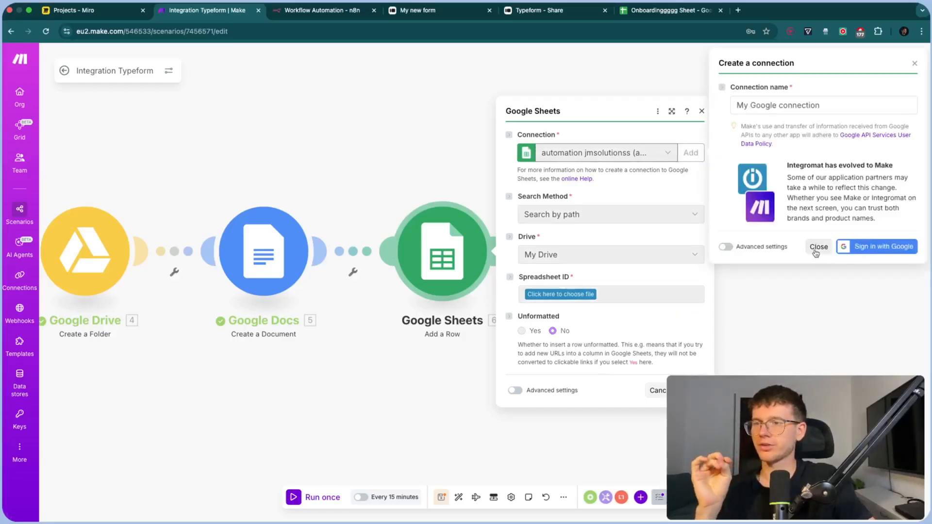
left_click(818, 248)
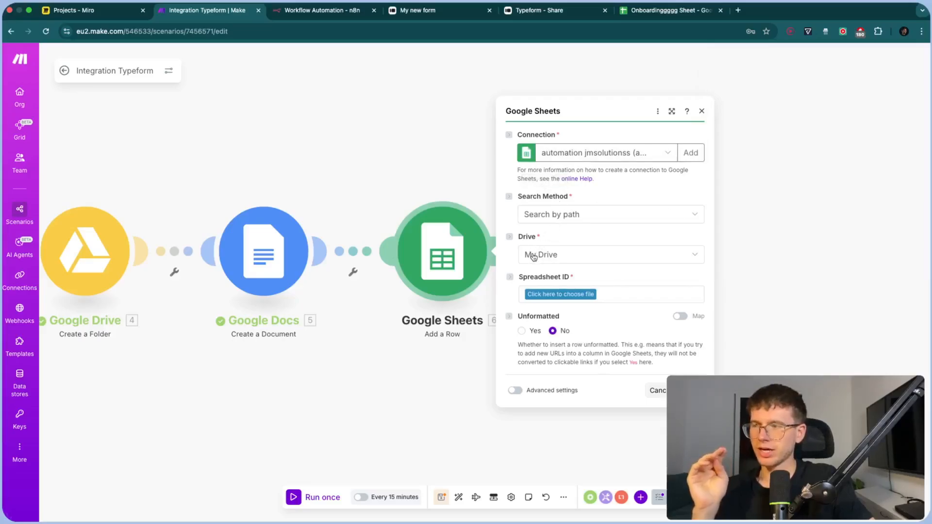
Browse the spreadsheet list and check the Onboardingggg Sheet tab before choosing a file
left_click(556, 294)
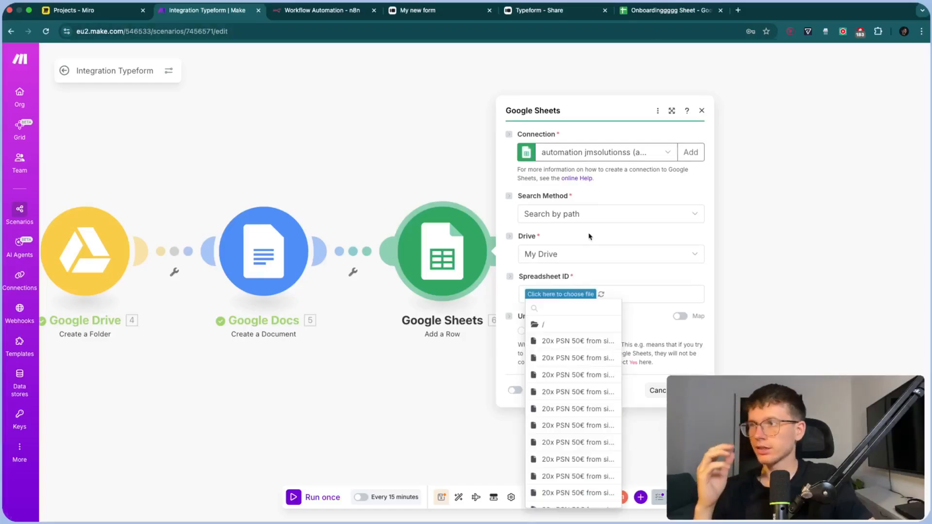
left_click(582, 166)
left_click(671, 15)
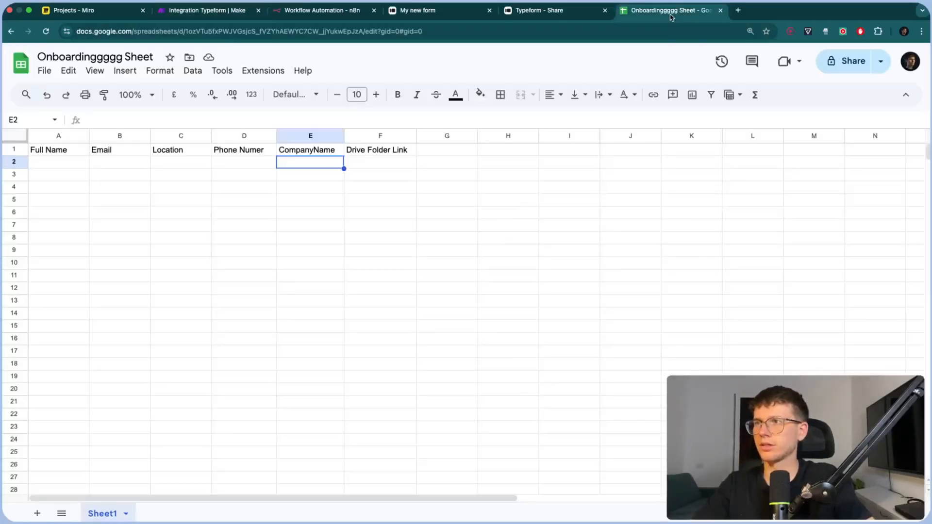
left_click(228, 10)
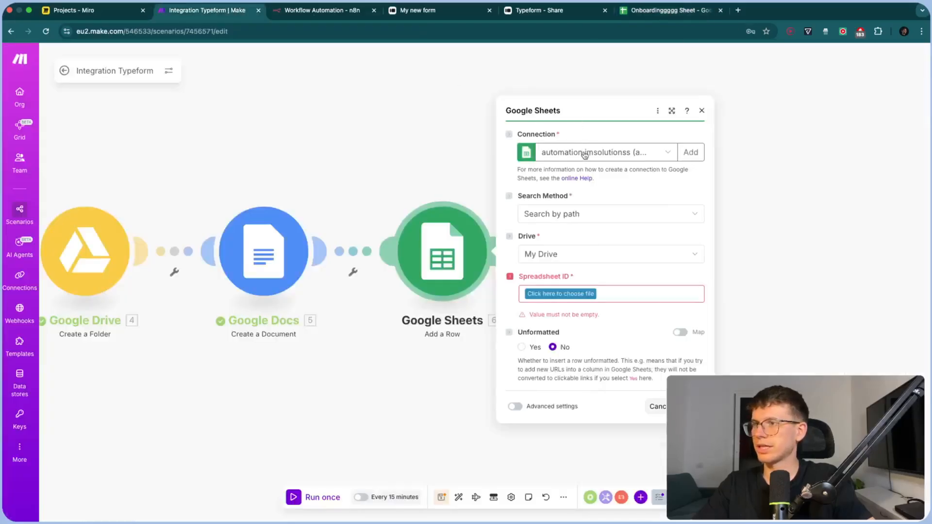
Use the My Google connection and target Sheet1 of the Onboardingggg Sheet spreadsheet
left_click(585, 154)
left_click(602, 288)
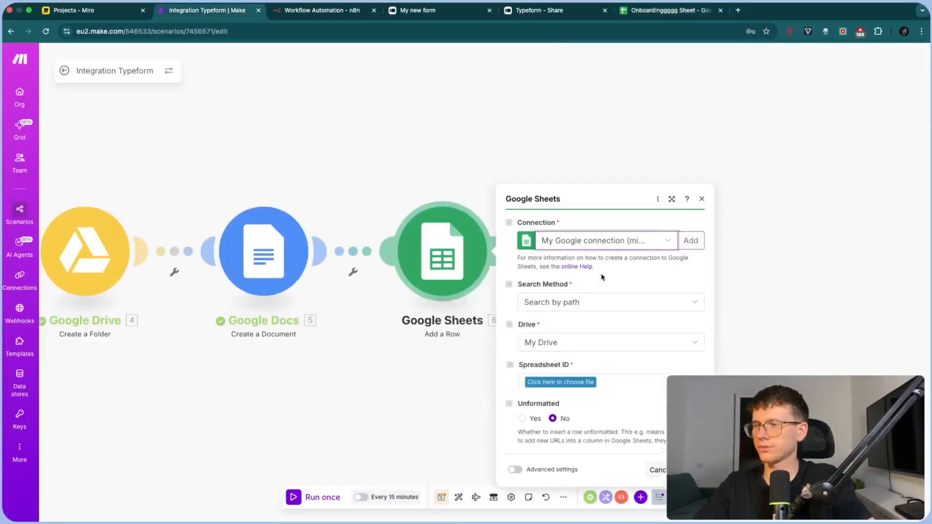
left_click(561, 294)
type("Onboard")
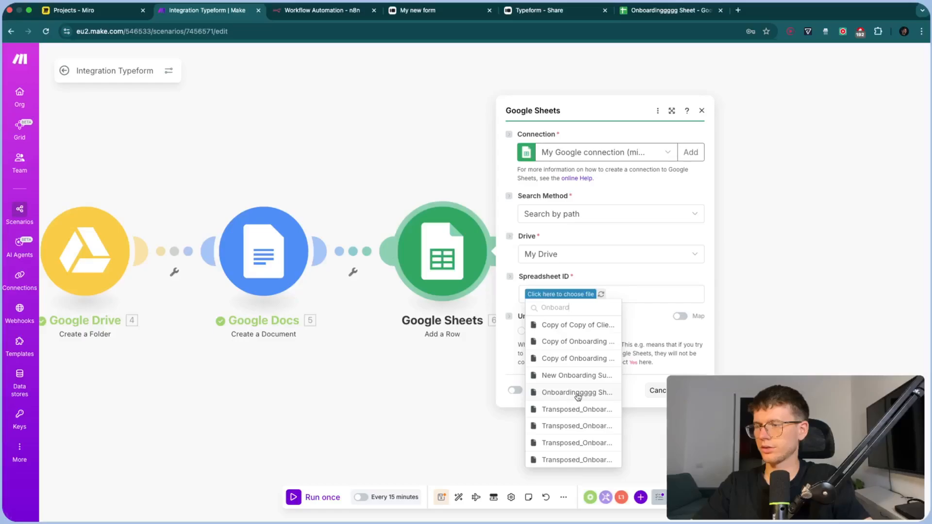
left_click(578, 395)
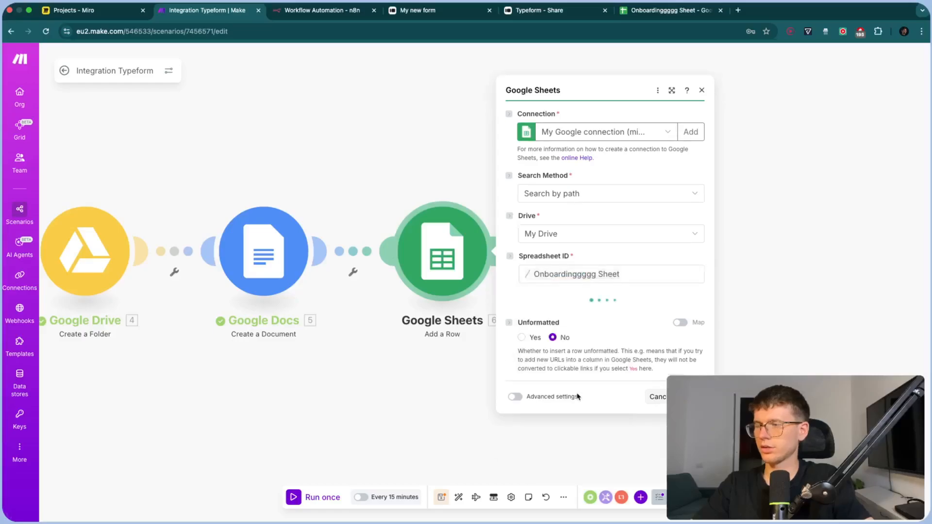
left_click(589, 321)
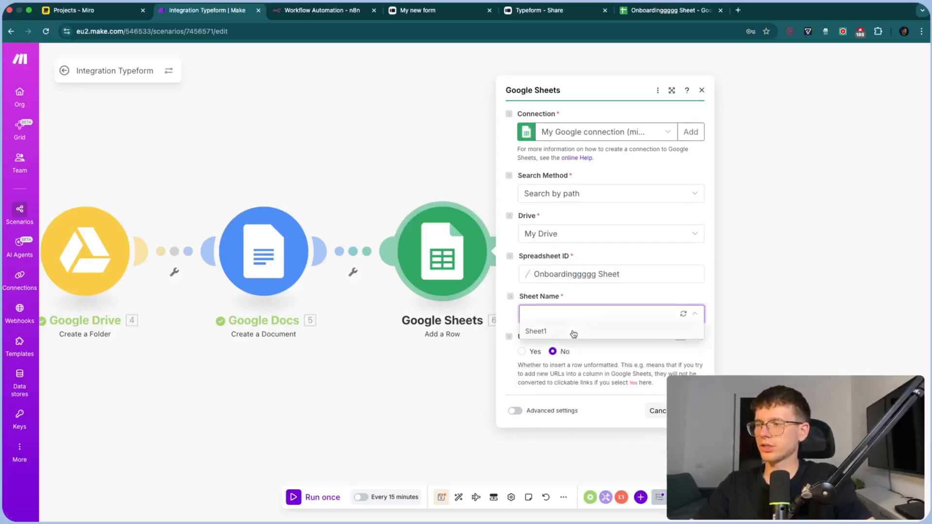
left_click(573, 334)
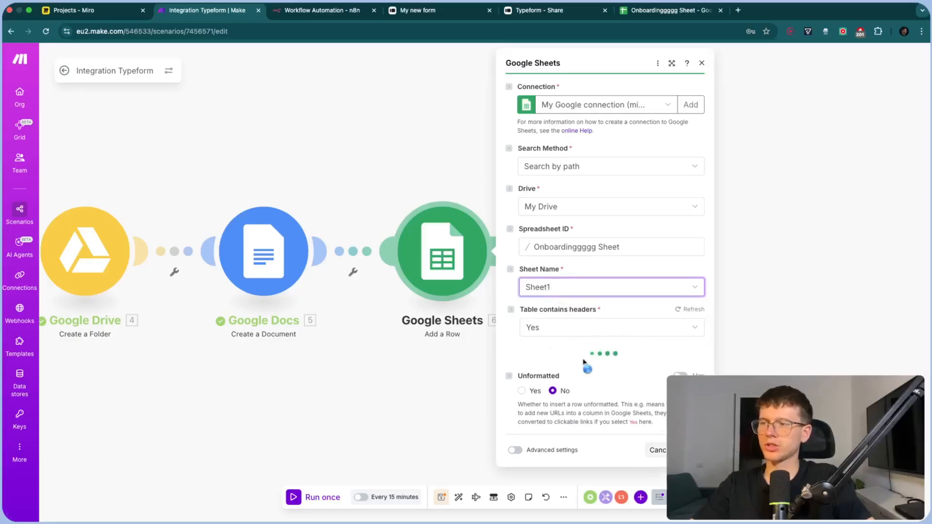
scroll(614, 270, "down", 2)
scroll(614, 270, "down", 2)
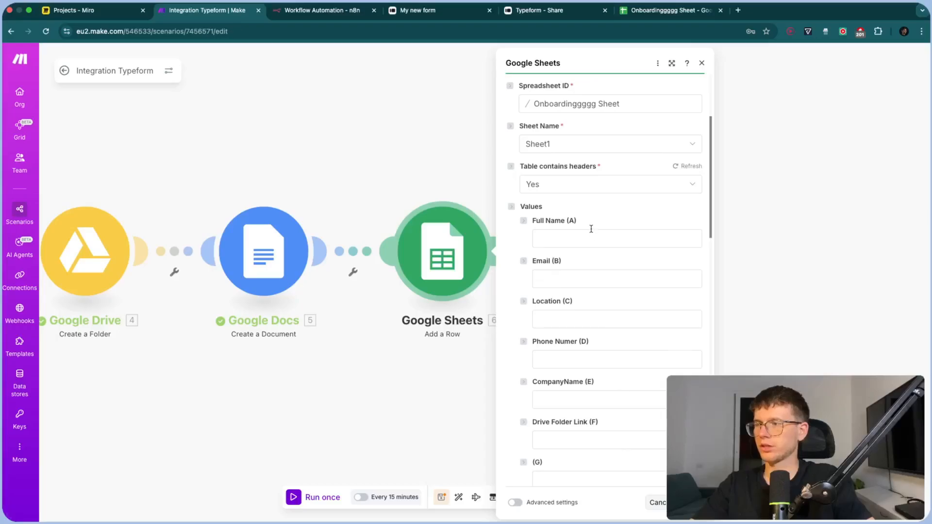
Map the Typeform first and last name into Full Name and the email answer into Email
left_click(589, 233)
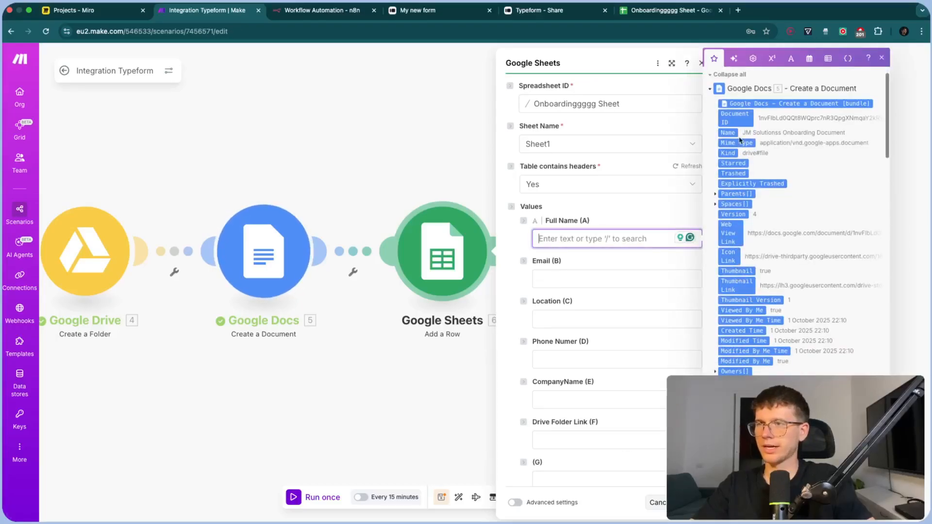
left_click(711, 91)
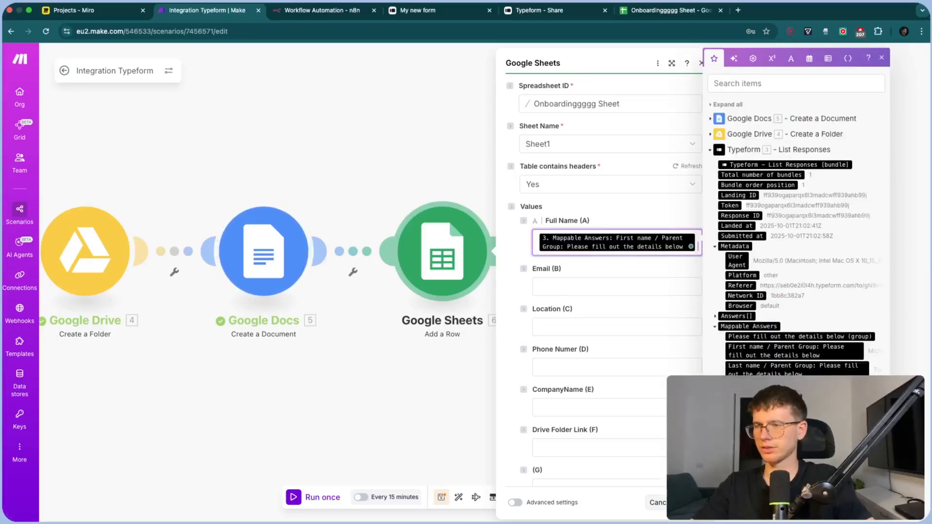
left_click(777, 371)
left_click(613, 303)
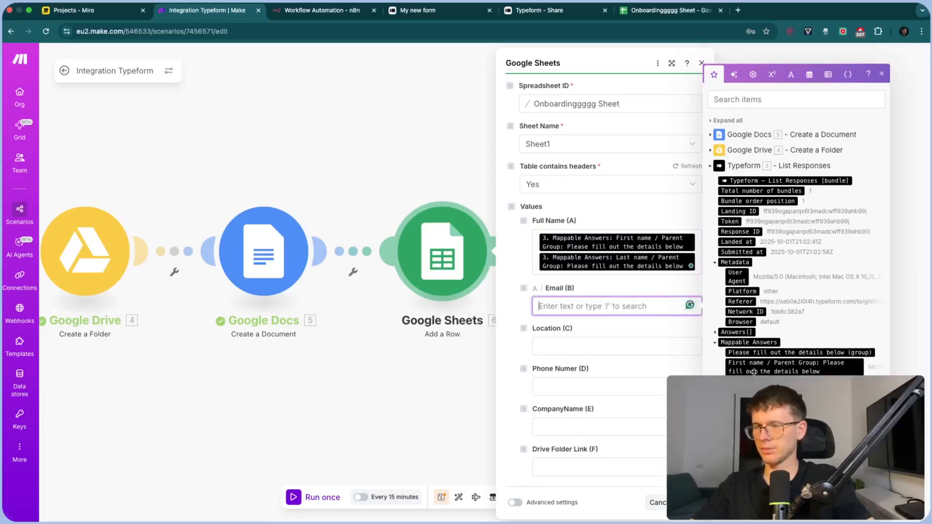
left_click(757, 425)
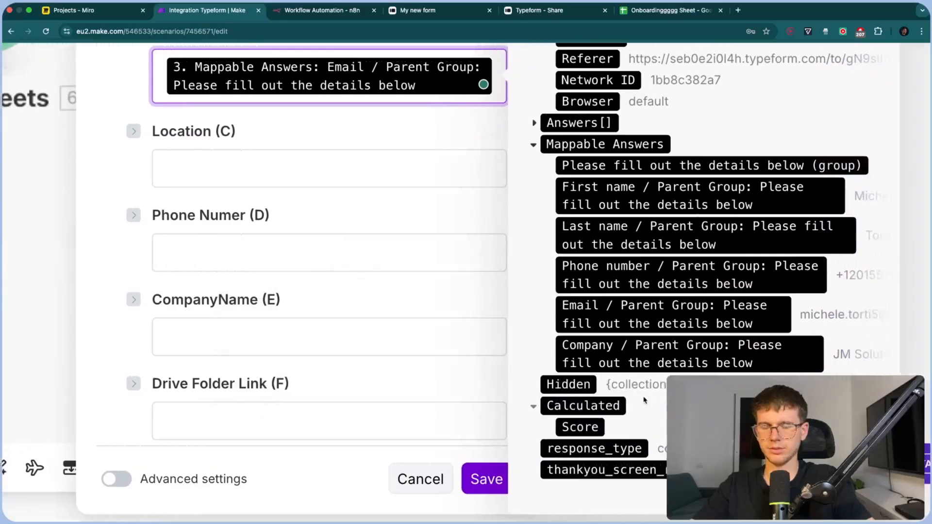
Delete the Location column from the sheet and reload the column fields in Make
left_click(358, 177)
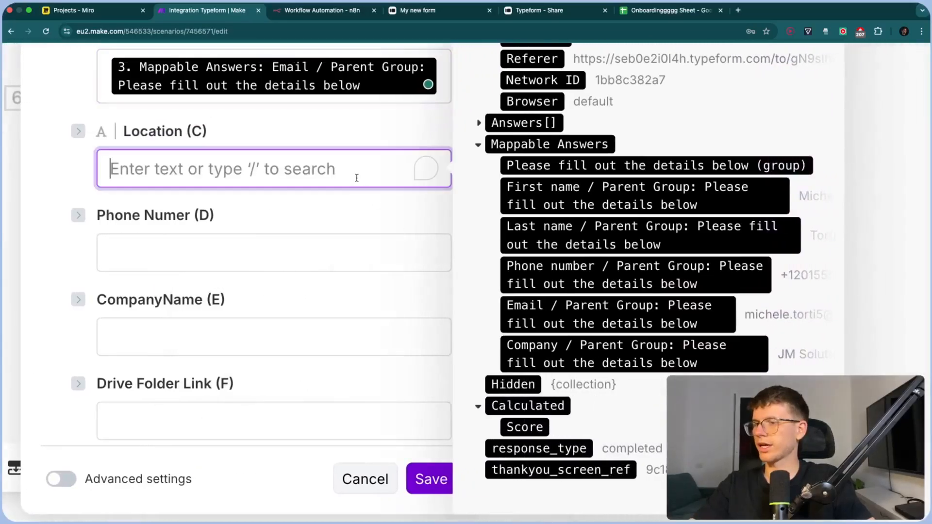
left_click(670, 10)
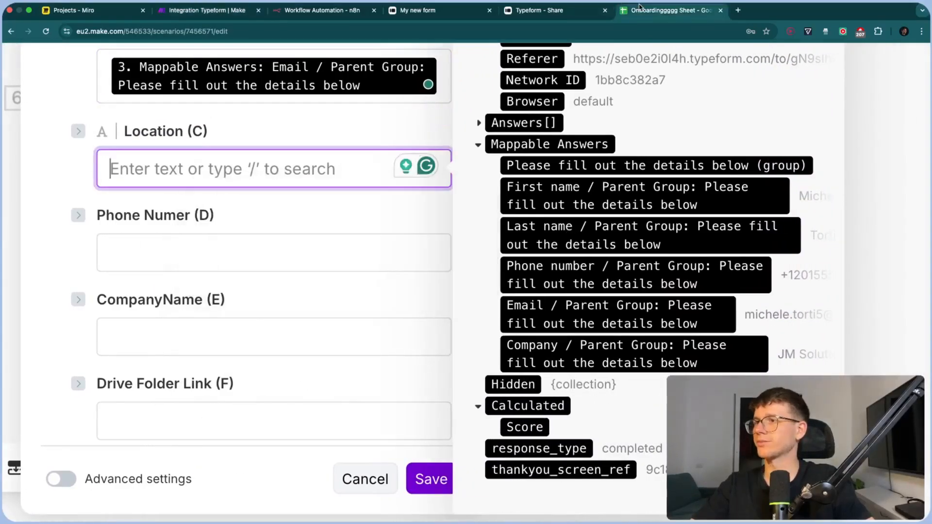
right_click(185, 136)
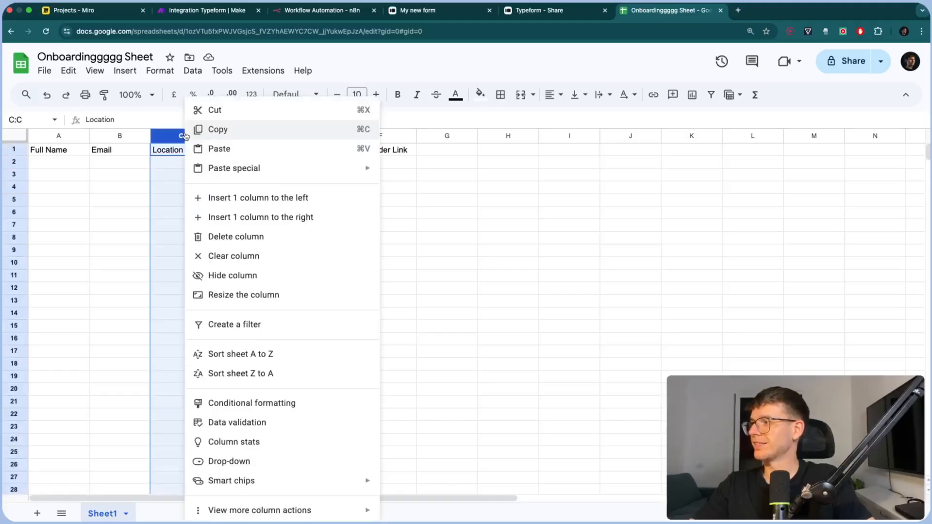
left_click(212, 237)
left_click(336, 237)
left_click(204, 14)
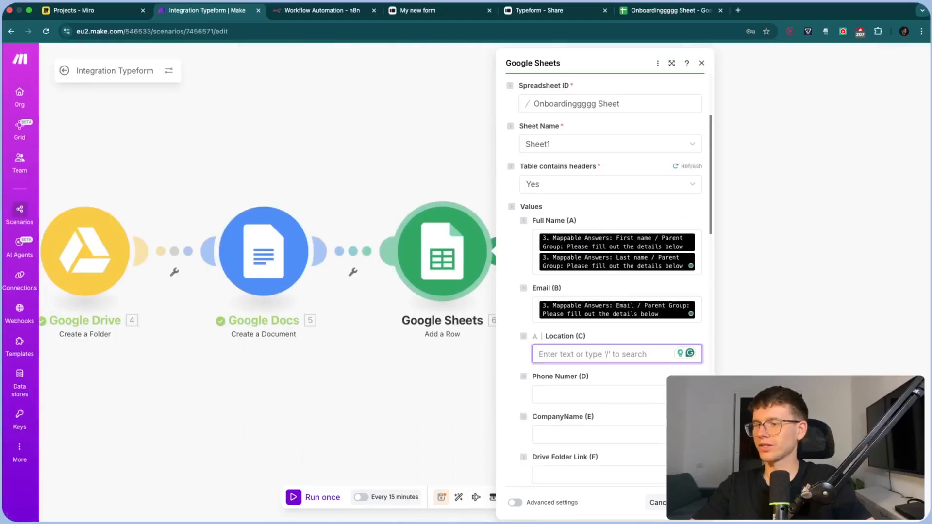
left_click(687, 168)
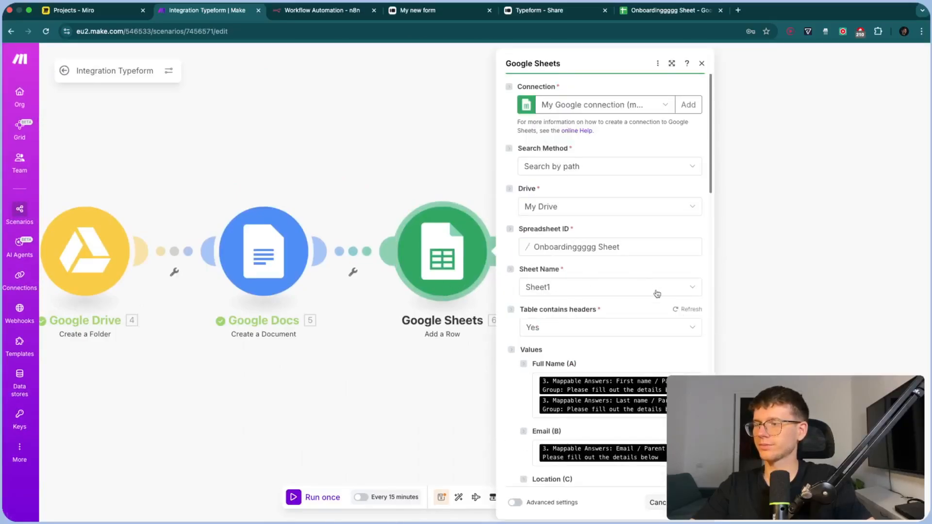
left_click(690, 310)
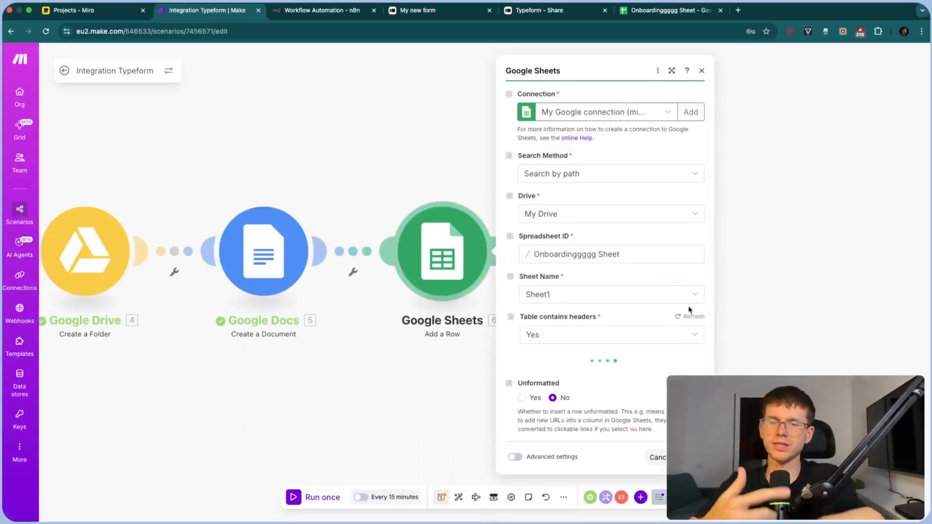
scroll(680, 313, "down", 3)
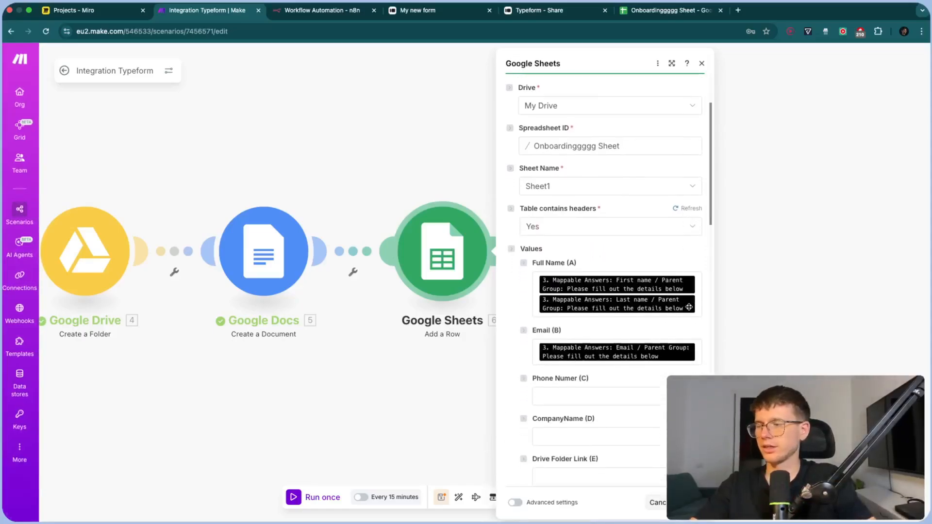
Map the phone number answer to Phone Numer (C) and the company answer to CompanyName (D)
left_click(664, 321)
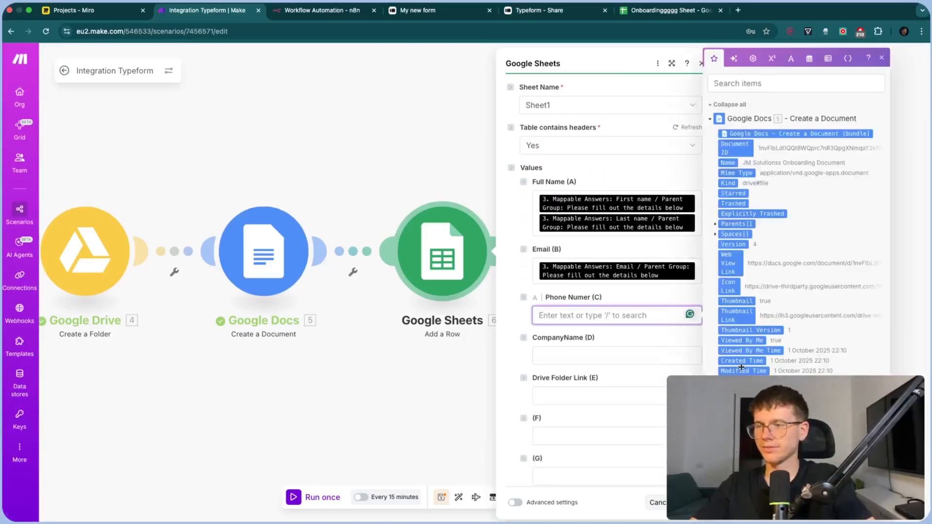
left_click(712, 121)
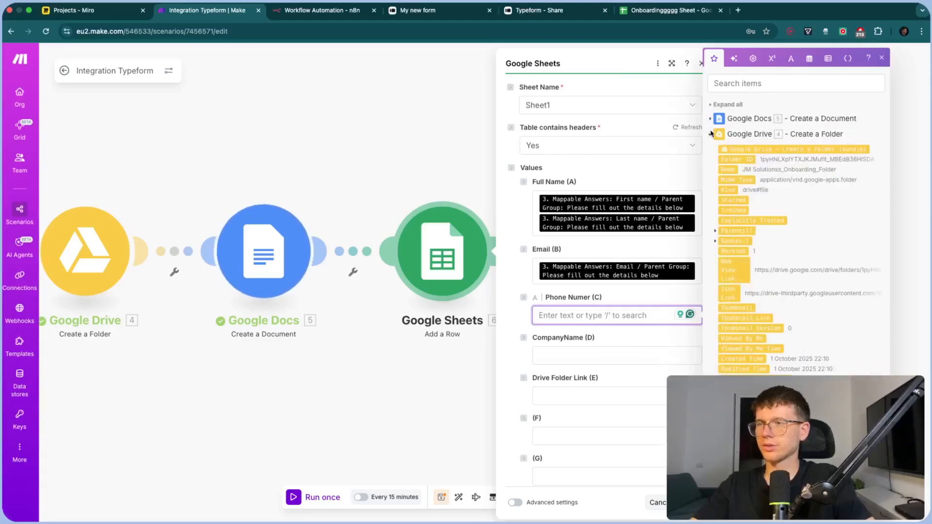
left_click(710, 135)
scroll(703, 313, "up", 5)
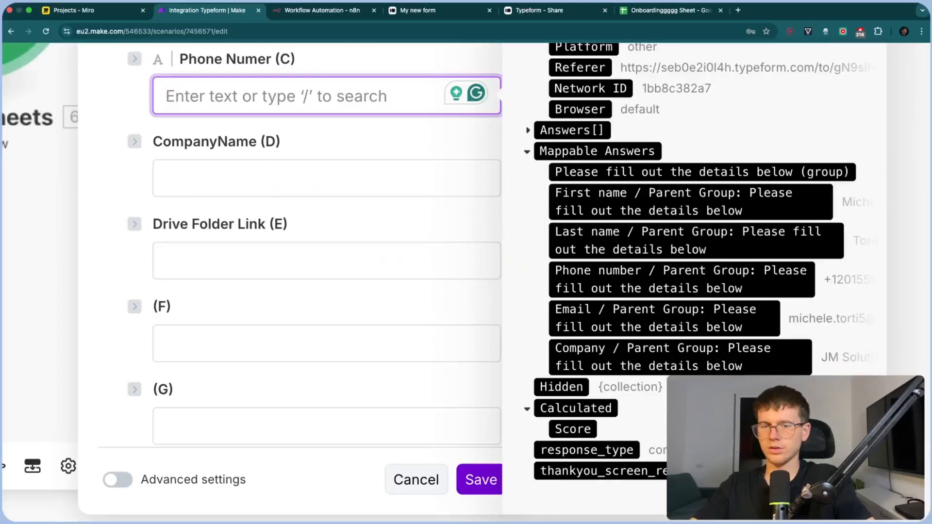
left_click(682, 279)
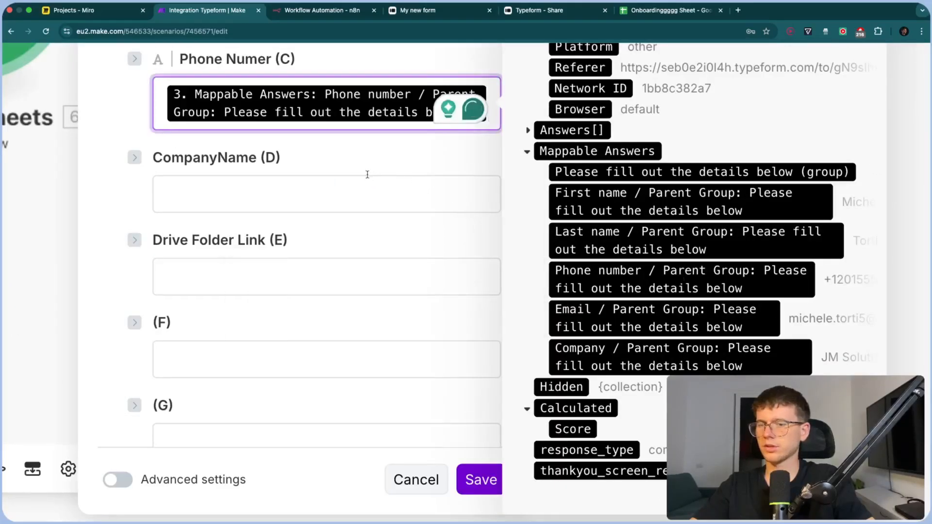
left_click(367, 192)
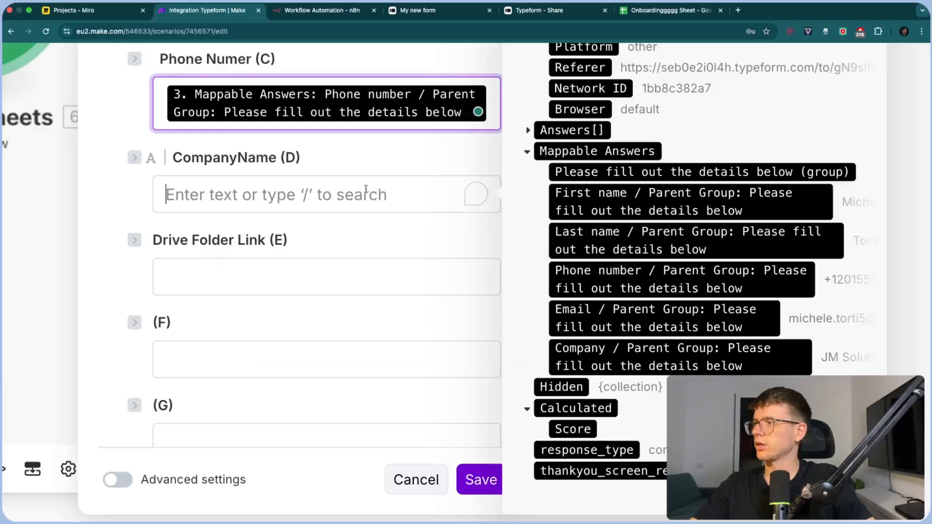
left_click(637, 358)
Map the Drive folder's Web View Link into Drive Folder Link (E) and save the step
left_click(378, 287)
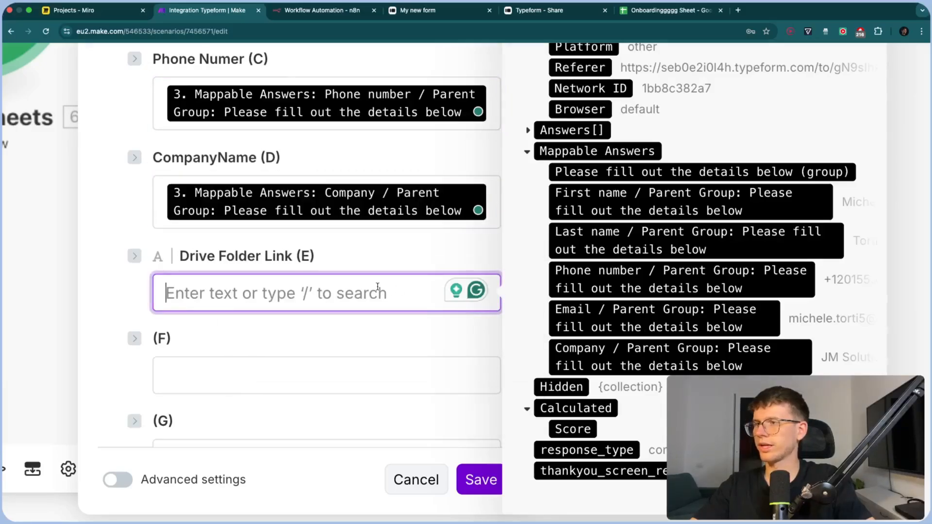
scroll(378, 287, "down", 5)
left_click(731, 152)
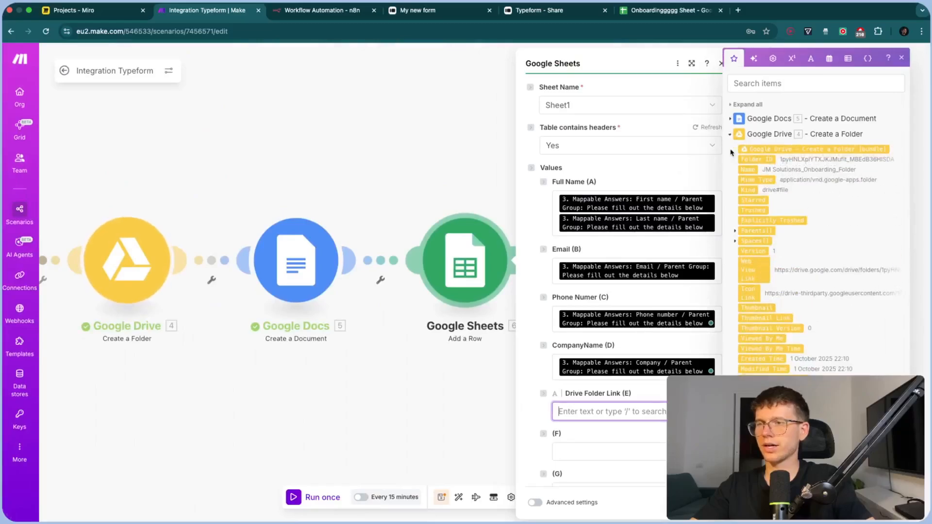
left_click(757, 271)
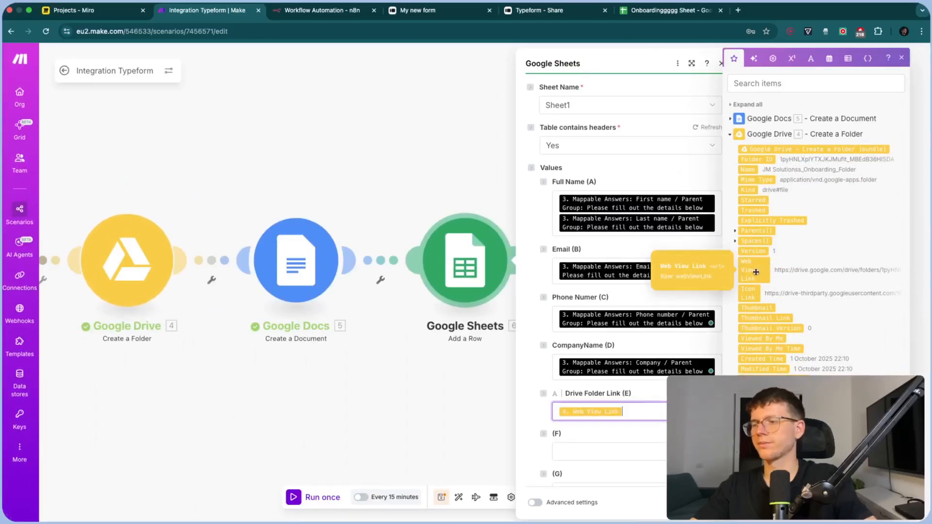
left_click(668, 436)
left_click(707, 503)
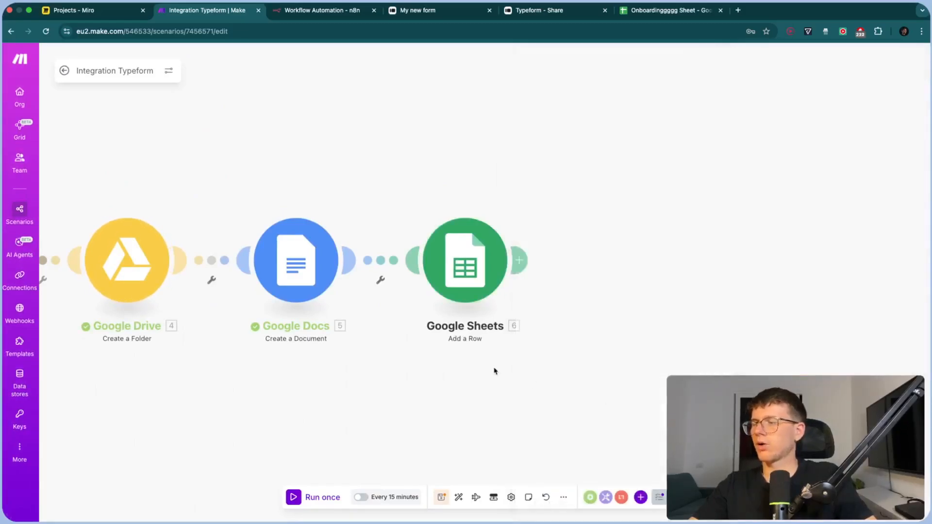
Pan the canvas left to reveal the Tools and Typeform modules, then switch to the spreadsheet
left_click_drag(495, 371, 688, 370)
scroll(633, 179, "left", 2)
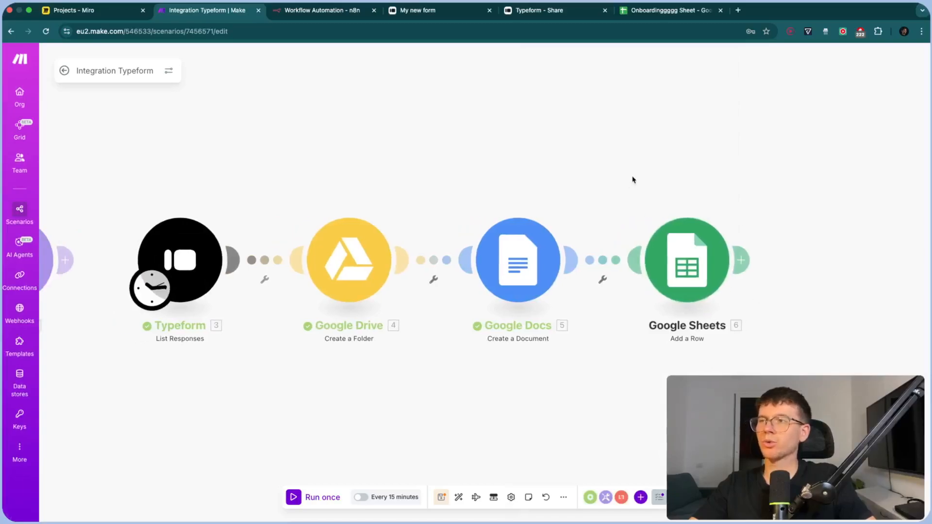
left_click_drag(632, 179, 640, 180)
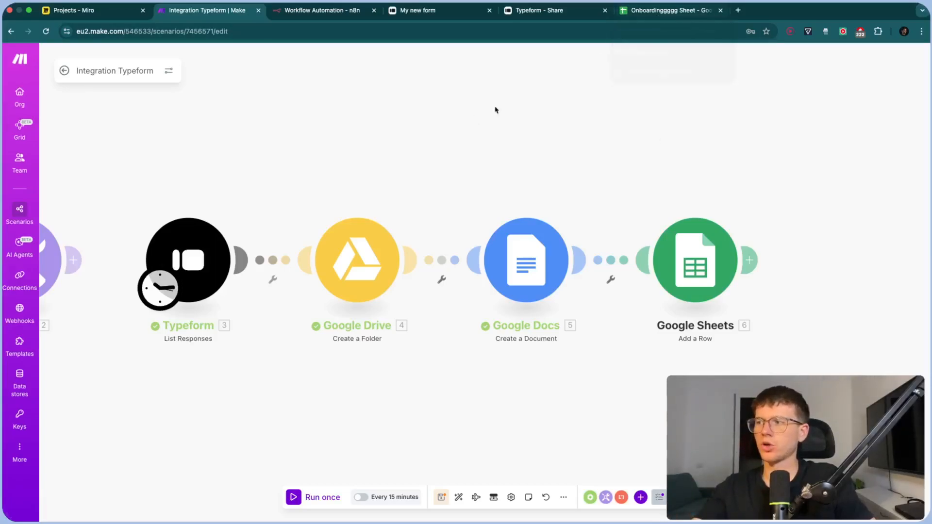
scroll(499, 117, "left", 1)
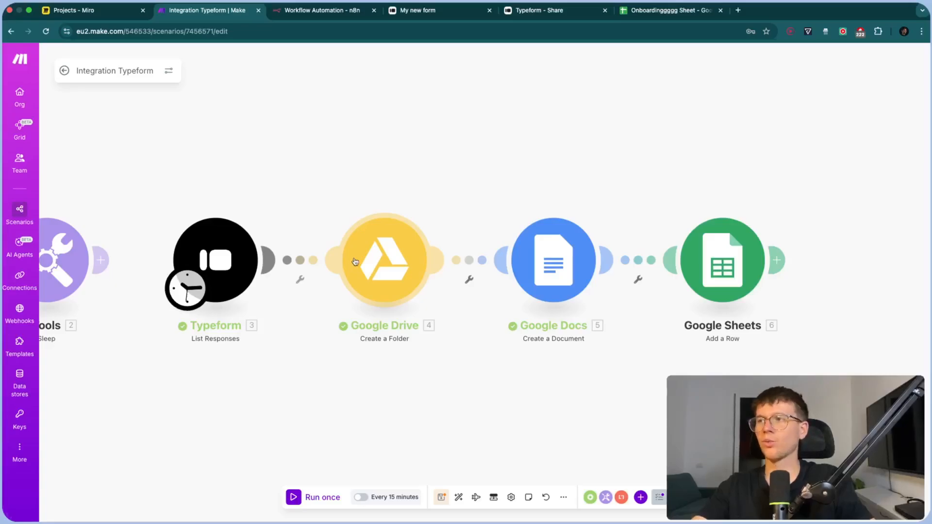
left_click(651, 11)
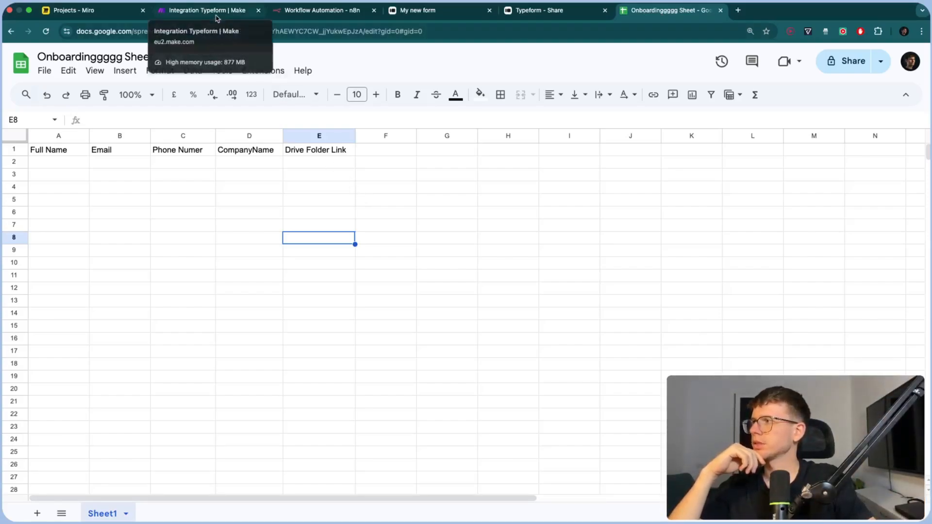
Freeze the header row with Freeze up to row 1, then return to the Make scenario
right_click(7, 149)
mouse_move(97, 452)
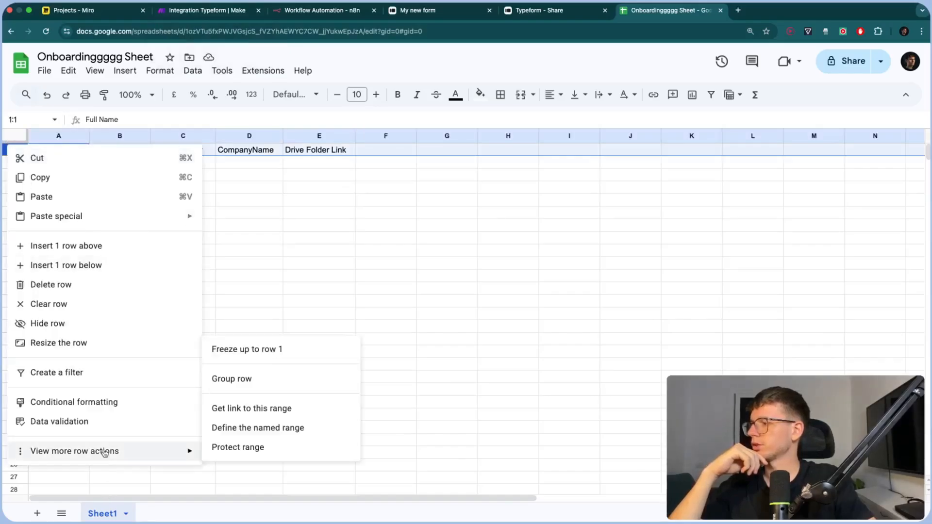
left_click(248, 353)
left_click(341, 214)
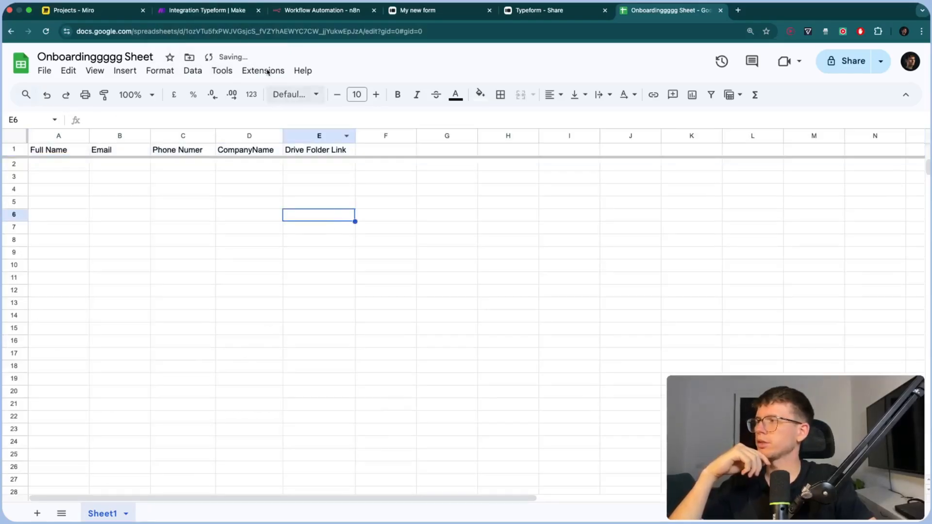
left_click(201, 11)
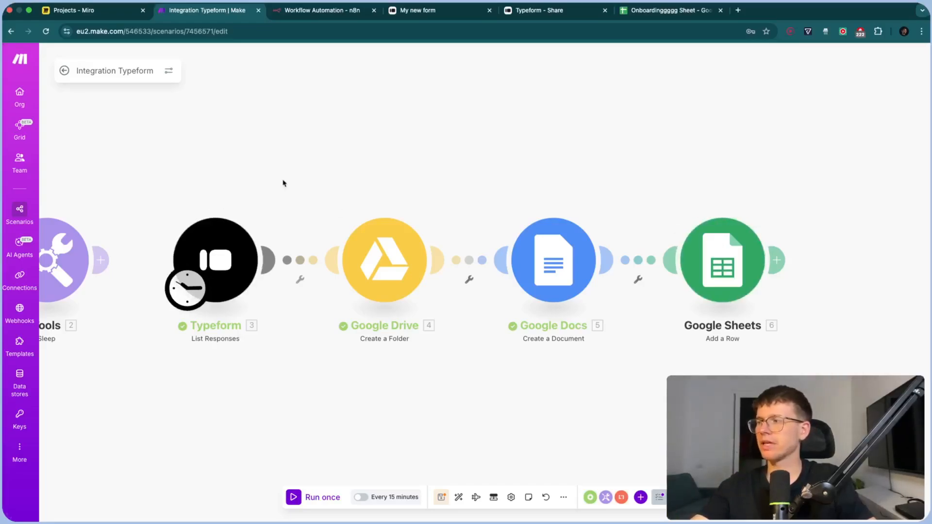
Run the scenario once as a test, then switch to the onboarding spreadsheet to check the new row
left_click_drag(283, 183, 348, 173)
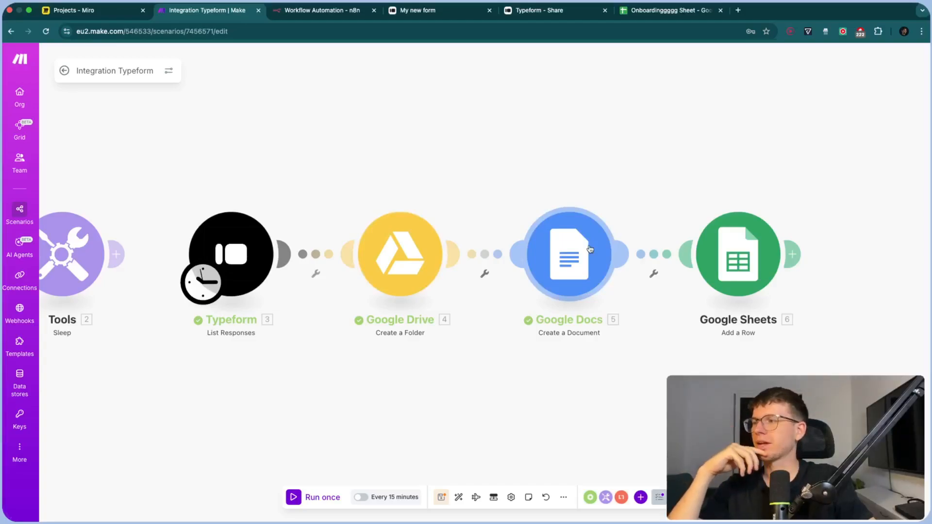
left_click(321, 496)
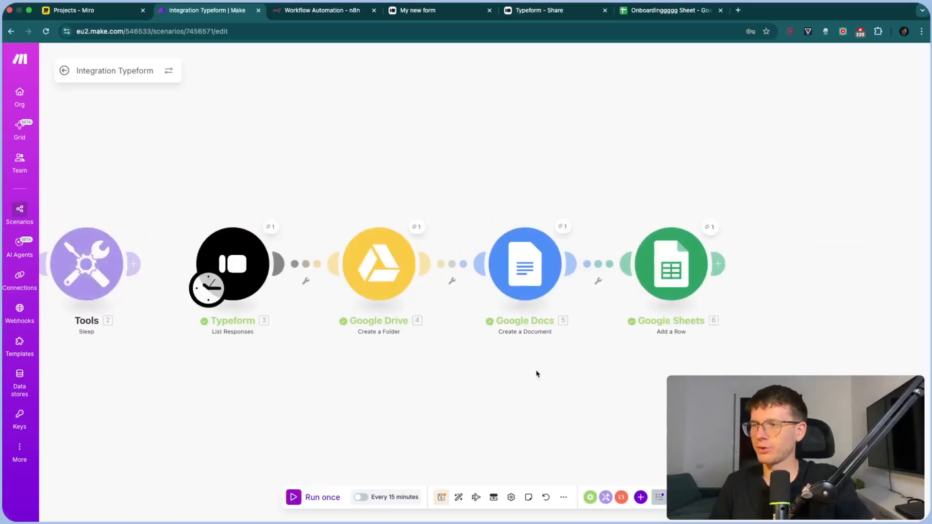
left_click(668, 10)
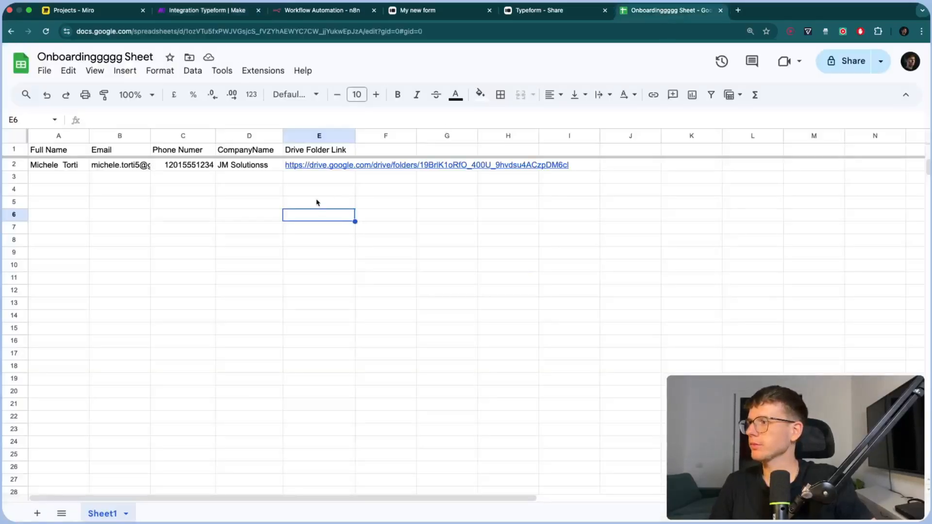
Auto-fit the Email and Drive Folder Link columns, and check the created Drive folder from E2
double_click(151, 136)
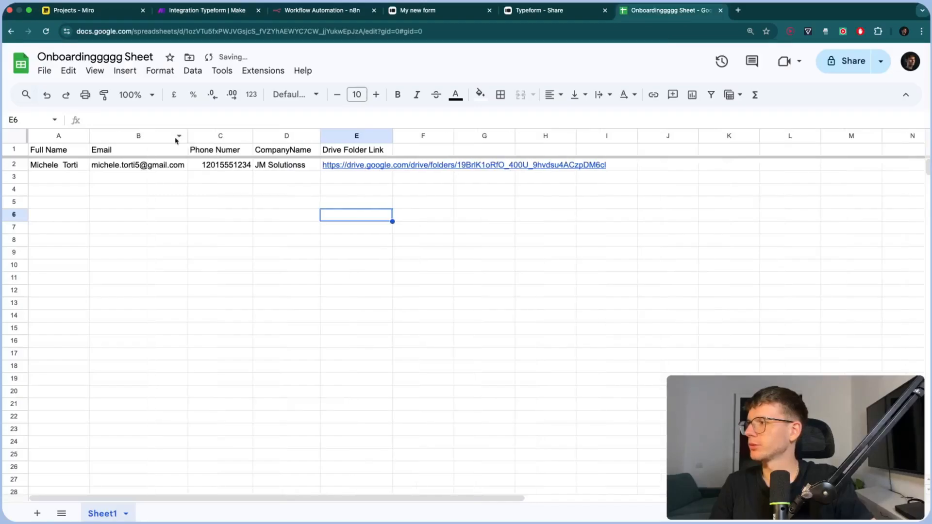
double_click(393, 136)
left_click(530, 165)
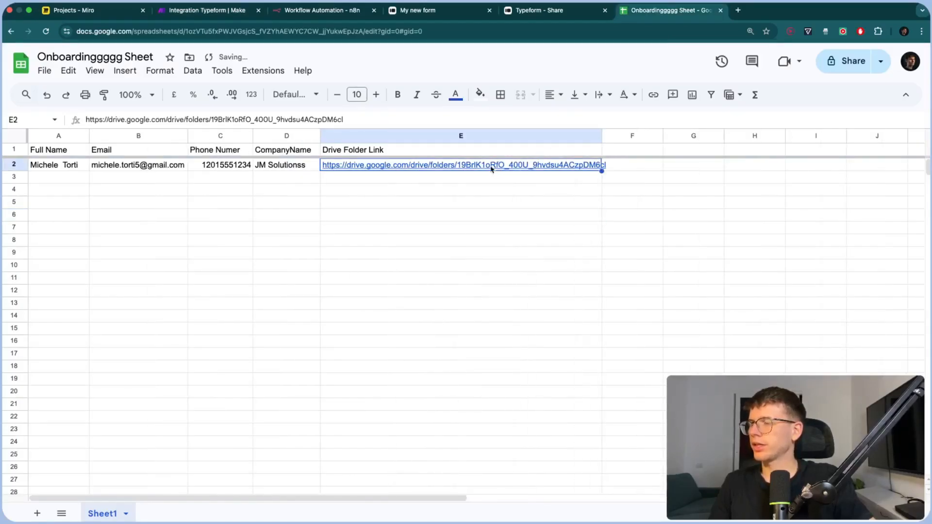
mouse_move(491, 168)
left_click(410, 189)
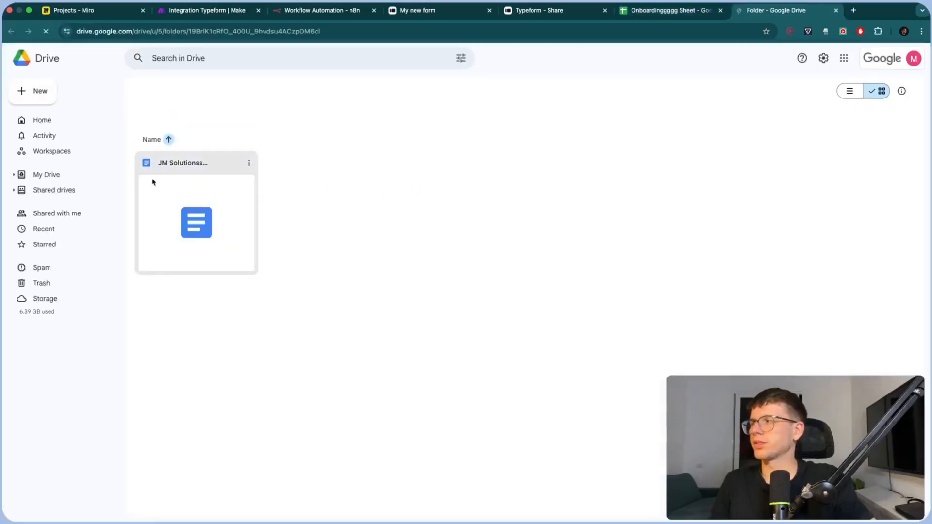
left_click(837, 11)
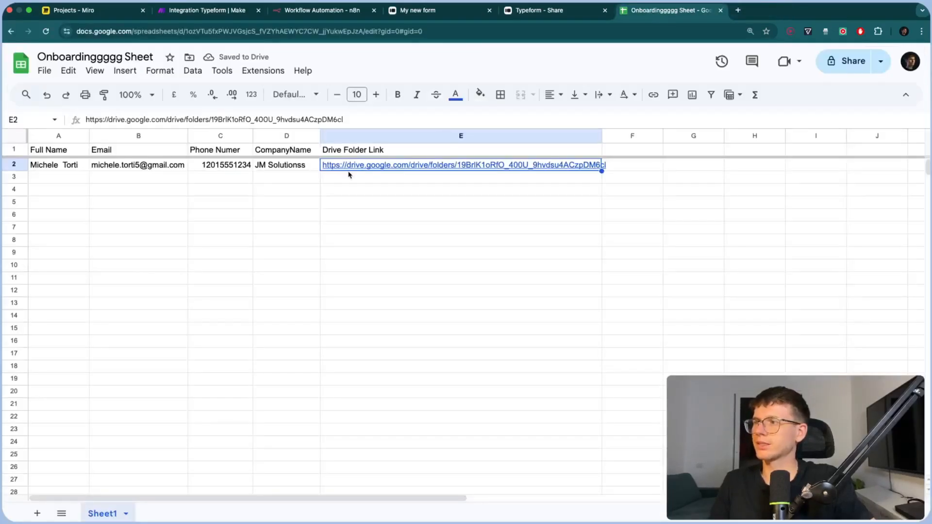
Format header row 1 with dark teal fill and bold, centred white text
right_click(19, 150)
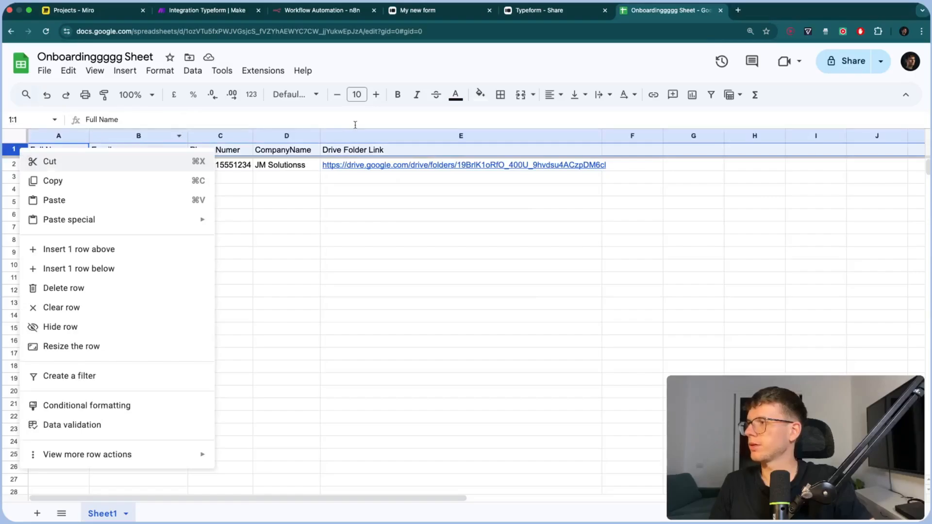
left_click(462, 152)
left_click(22, 151)
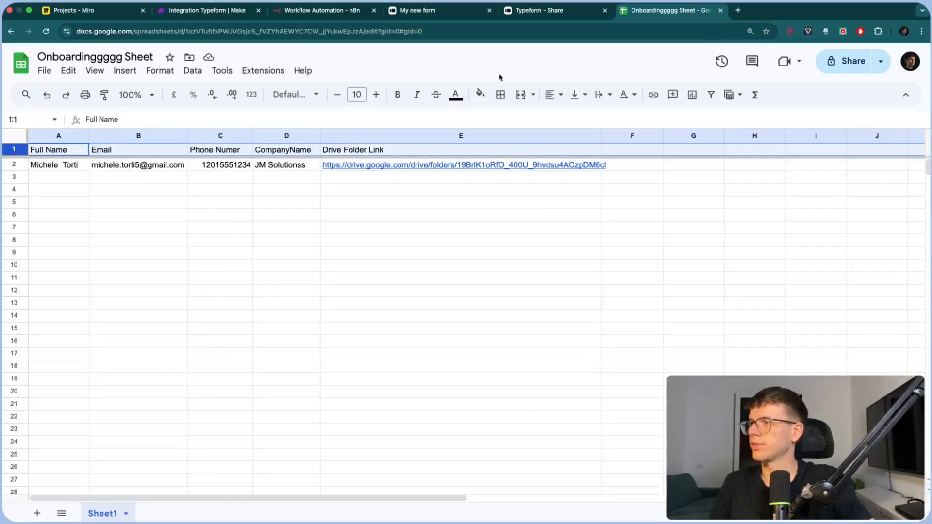
left_click(487, 94)
left_click(548, 233)
left_click(456, 95)
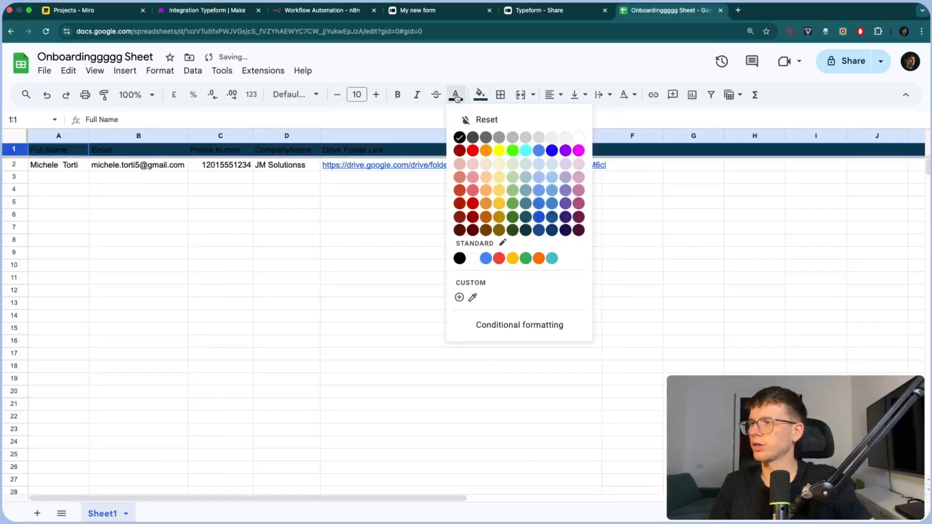
left_click(580, 138)
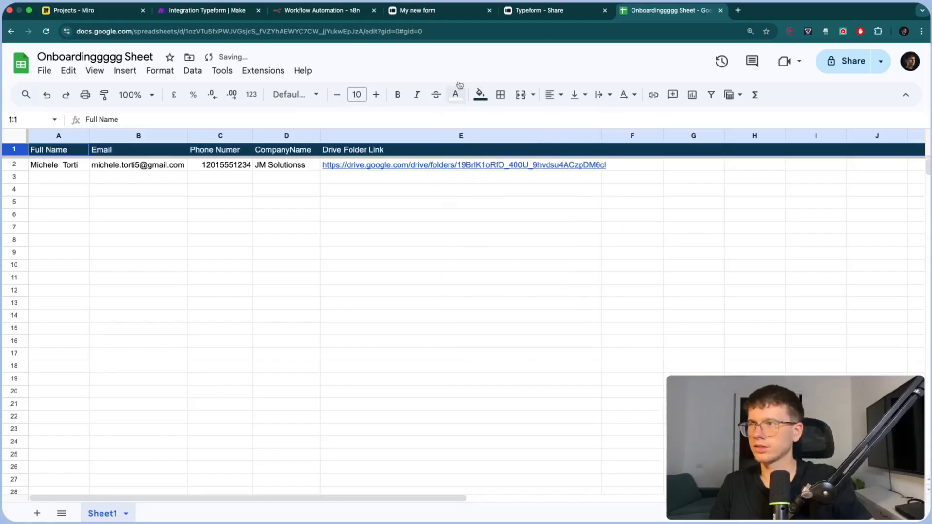
left_click(553, 95)
left_click(567, 120)
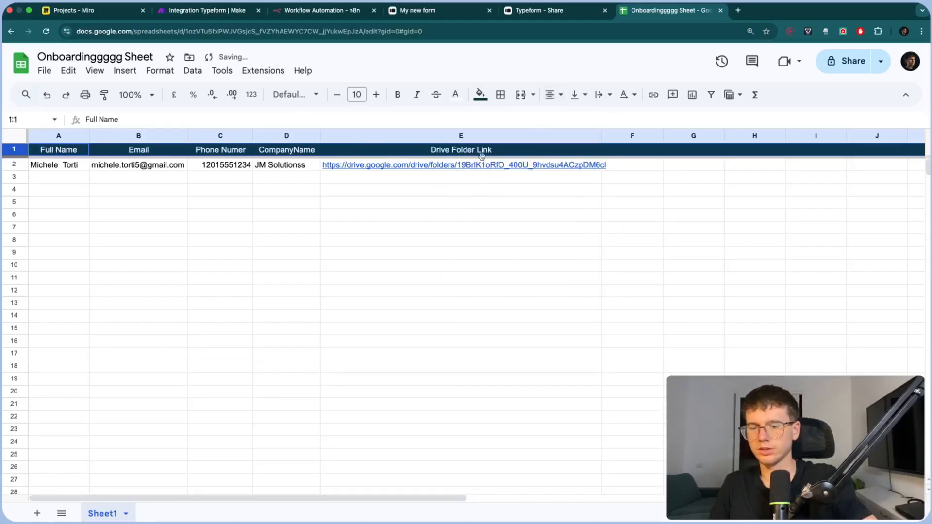
left_click(398, 94)
left_click(402, 231)
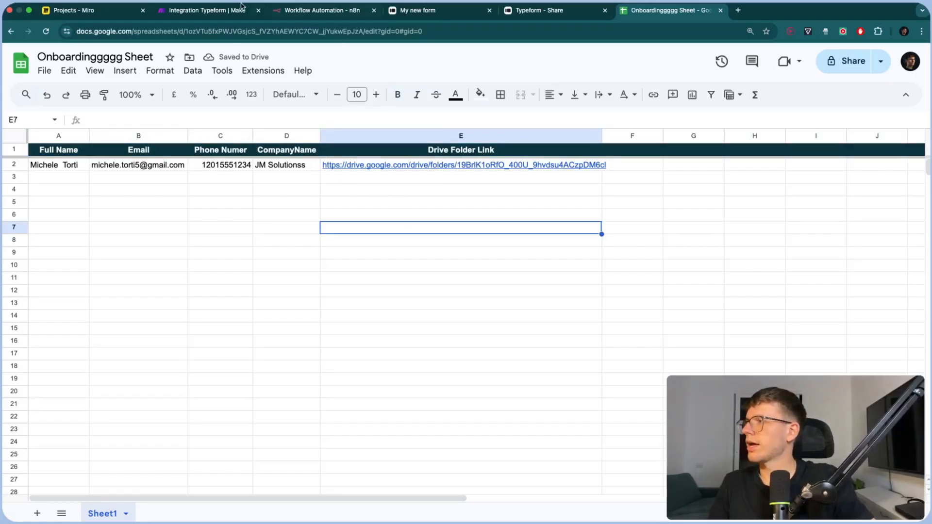
left_click(208, 12)
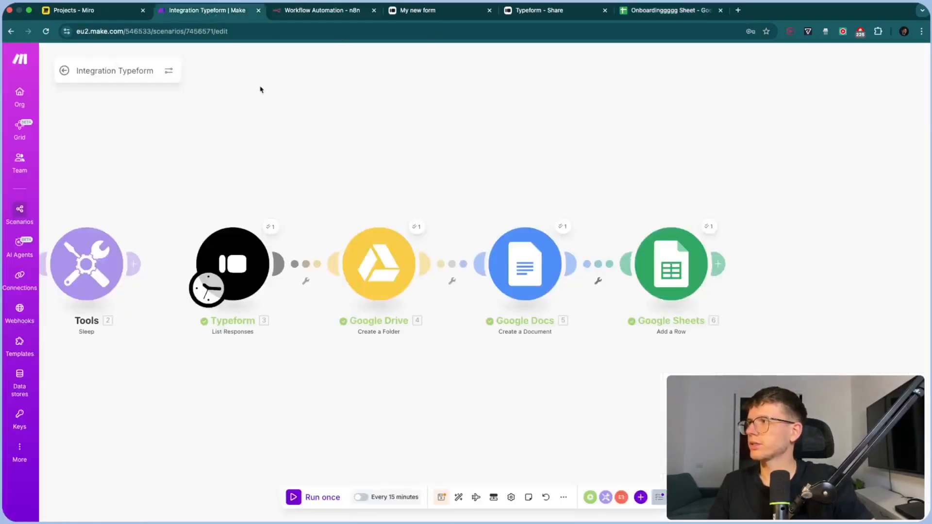
Add a Gmail 'Send an Email' module after Google Sheets and begin adding a new connection
left_click_drag(415, 143, 396, 139)
left_click(75, 10)
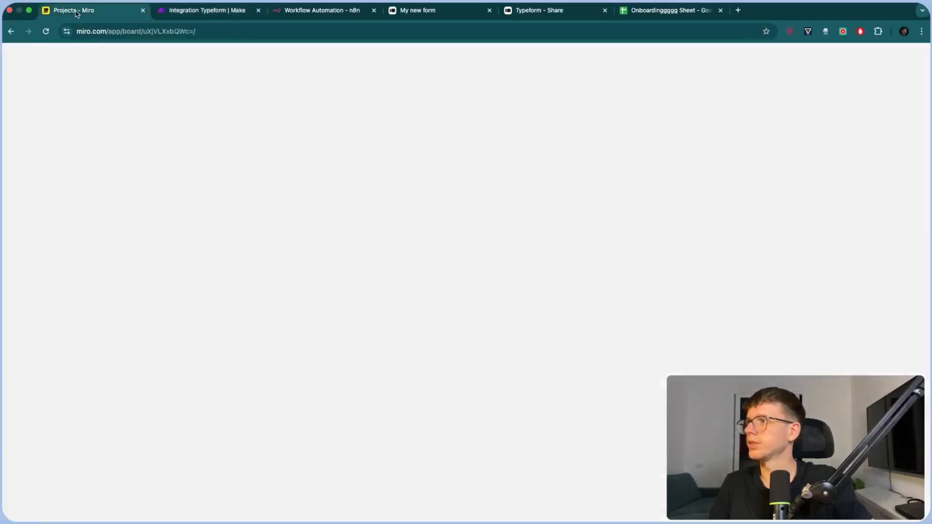
left_click(210, 12)
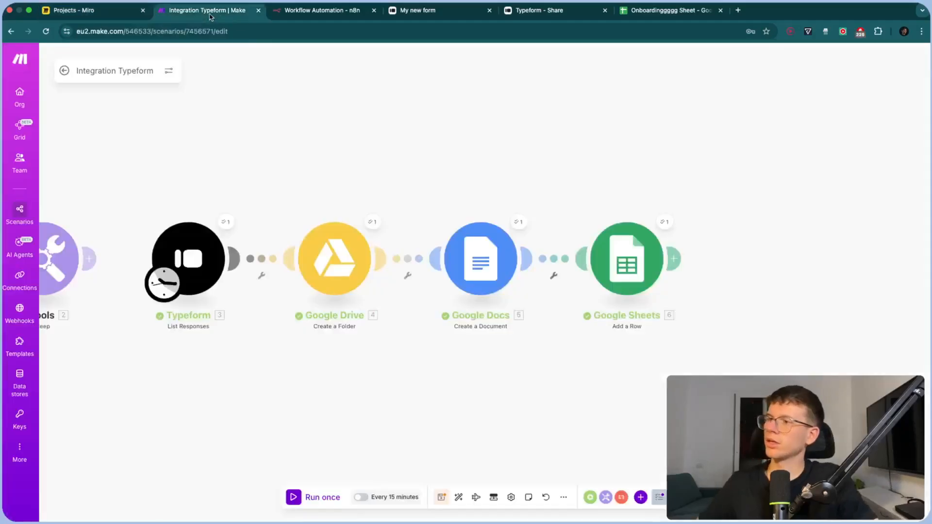
scroll(609, 141, "right", 3)
left_click(610, 265)
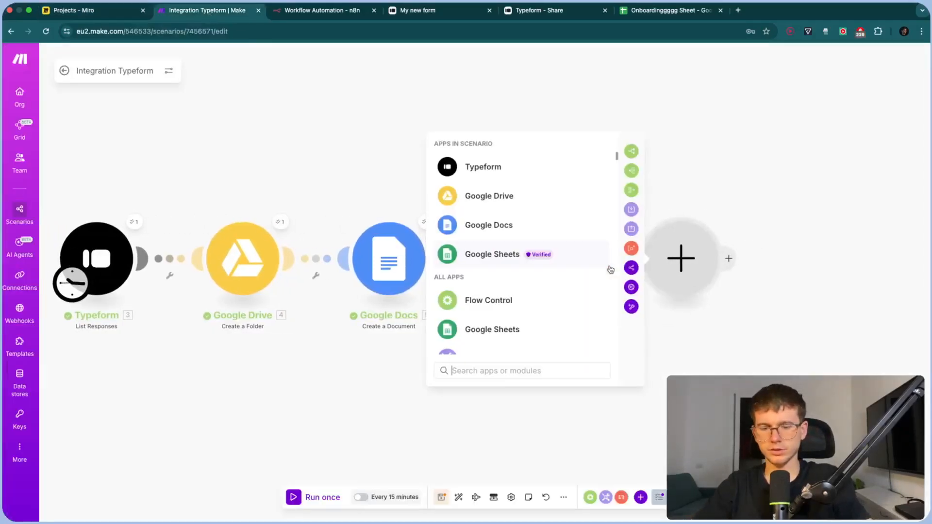
type("gmail")
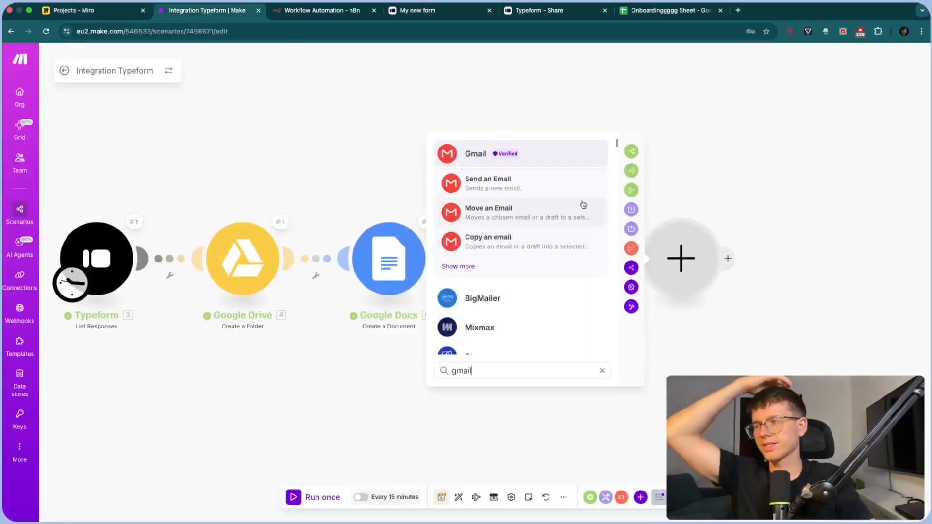
left_click(558, 180)
left_click(714, 170)
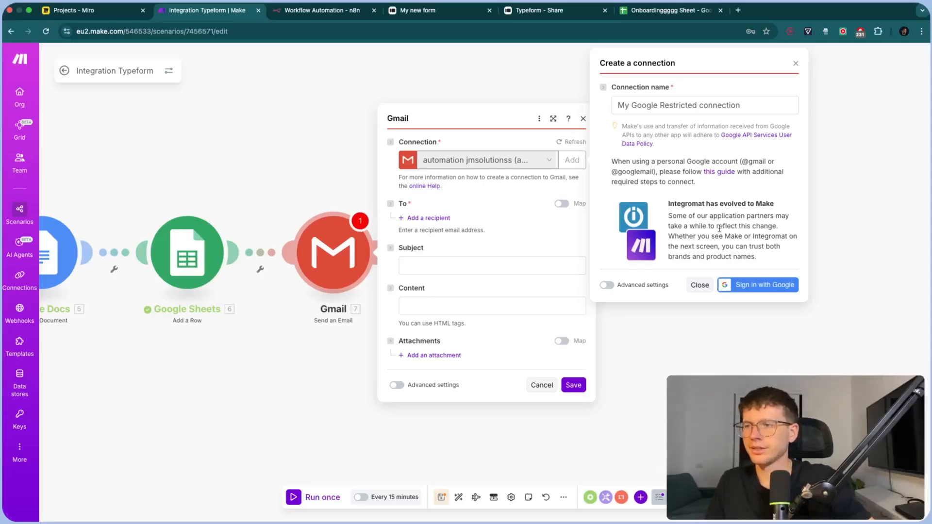
Dismiss the new-connection form and add the Typeform Email answer as the recipient
left_click(700, 284)
left_click_drag(309, 168, 374, 168)
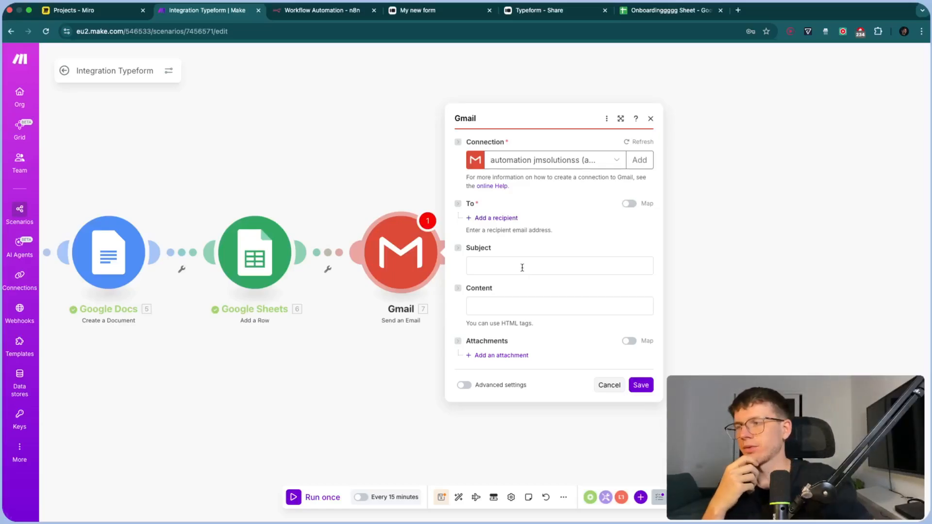
left_click(497, 219)
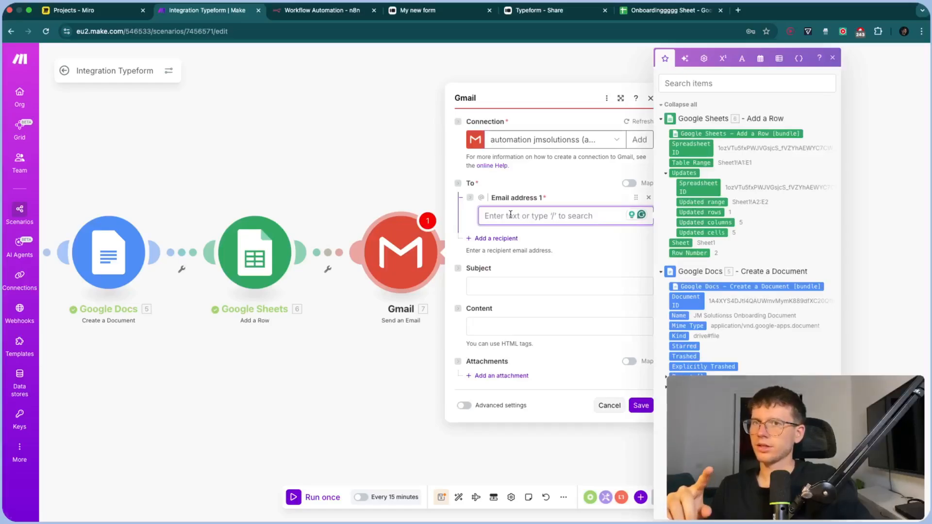
scroll(752, 313, "down", 1)
scroll(752, 313, "down", 20)
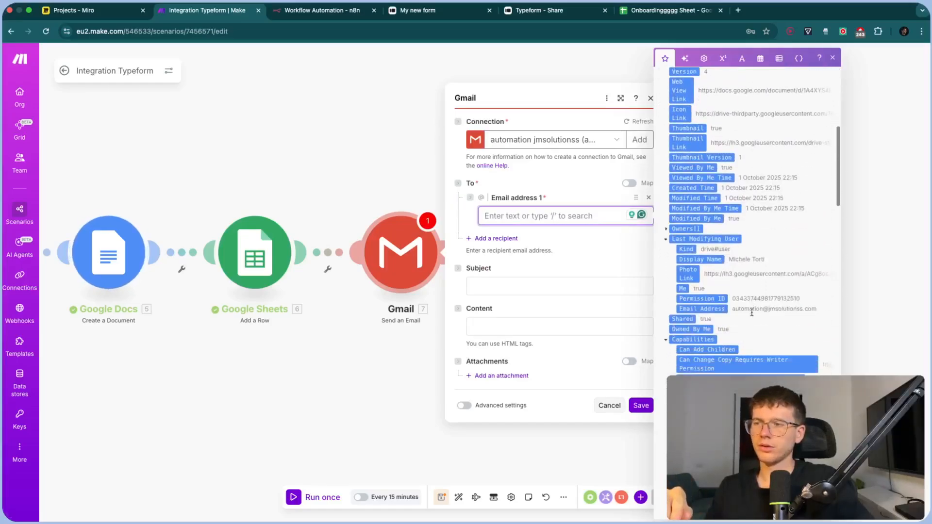
scroll(752, 313, "down", 10)
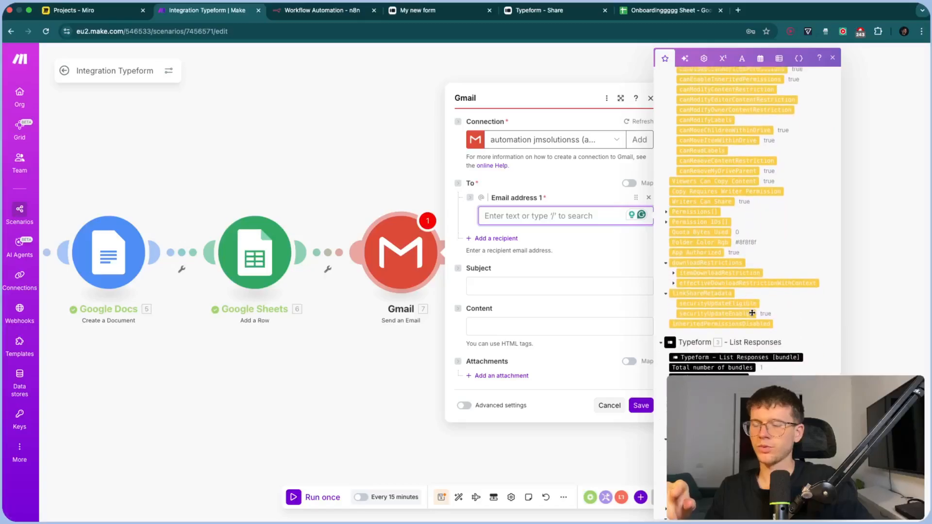
scroll(766, 346, "down", 1)
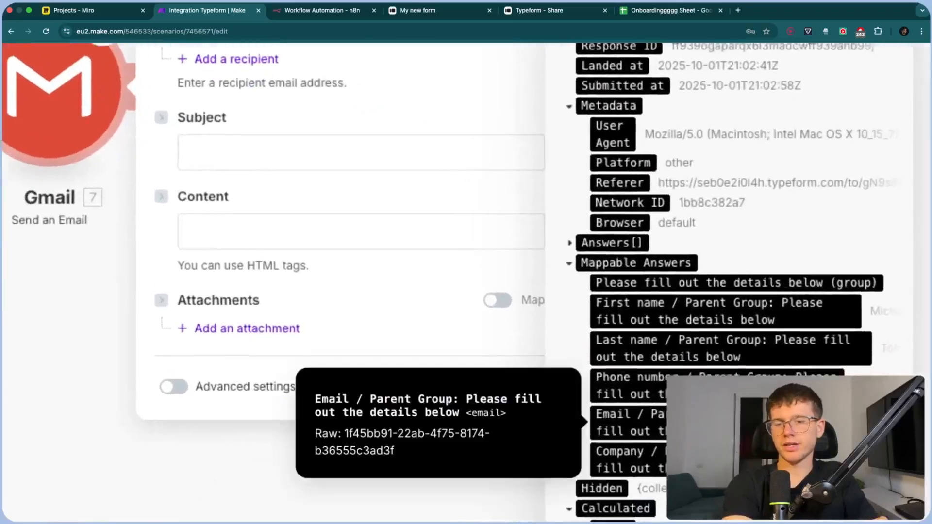
left_click(767, 424)
scroll(766, 424, "down", 5)
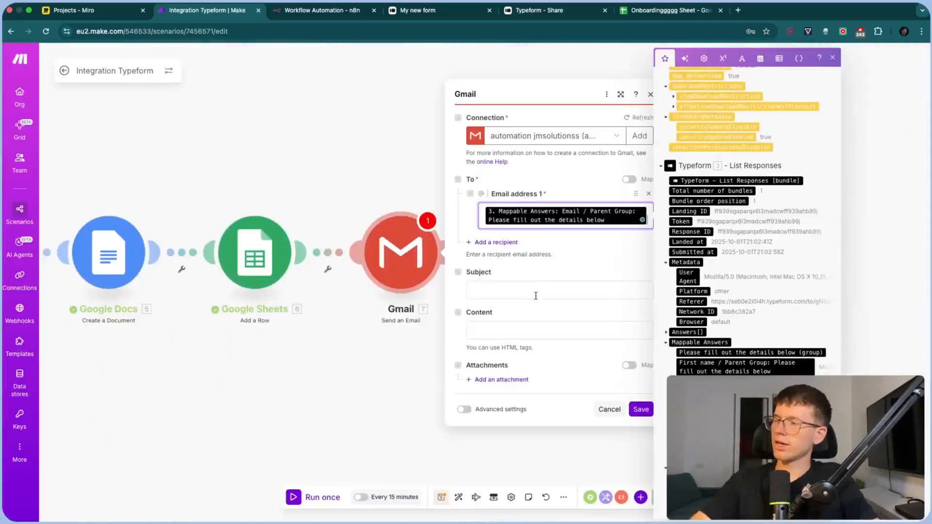
Set the email subject to 'Welcome to the JM Solutionss Team!!'
left_click(535, 293)
type("Welcome")
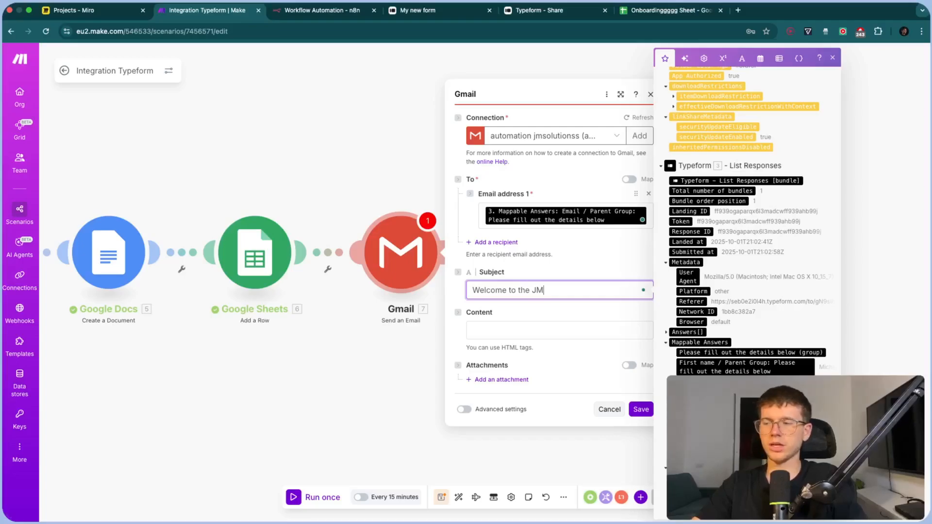
type(" to the JM t")
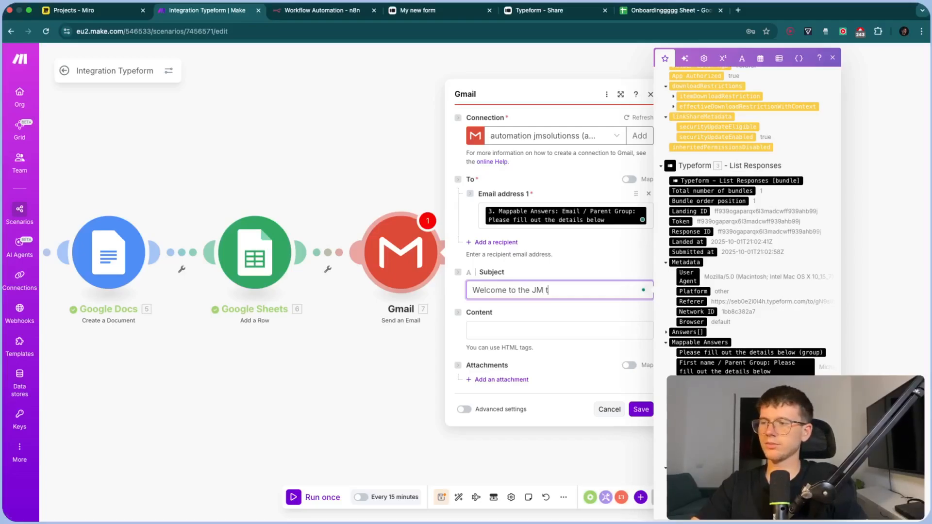
type("eam!")
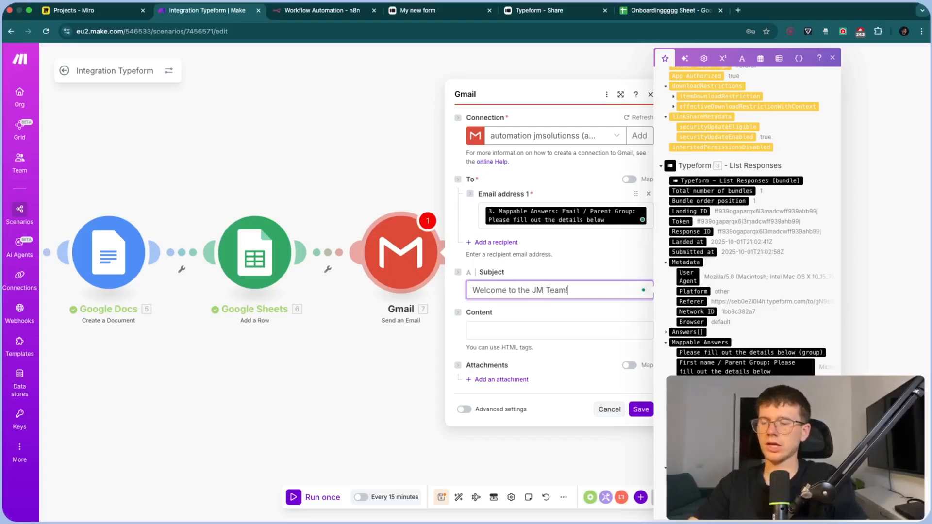
type("!")
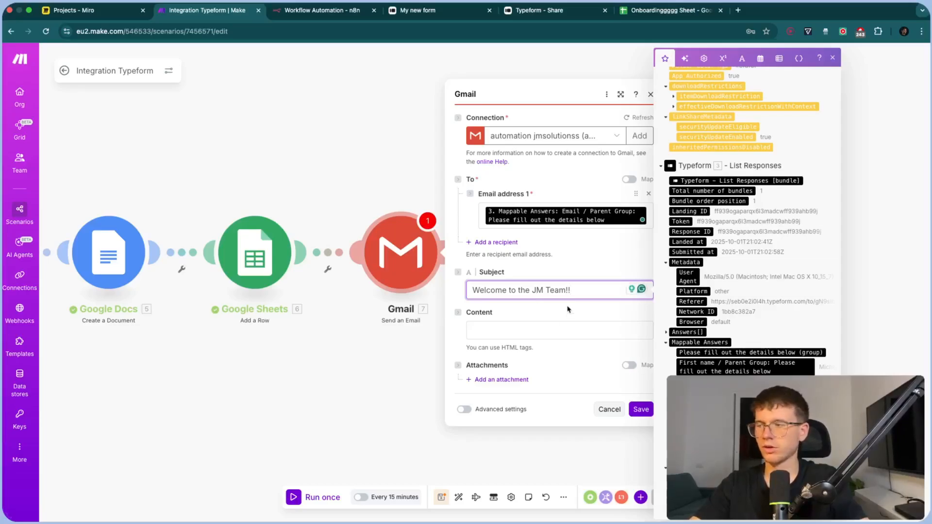
left_click(547, 291)
type("Solutionss")
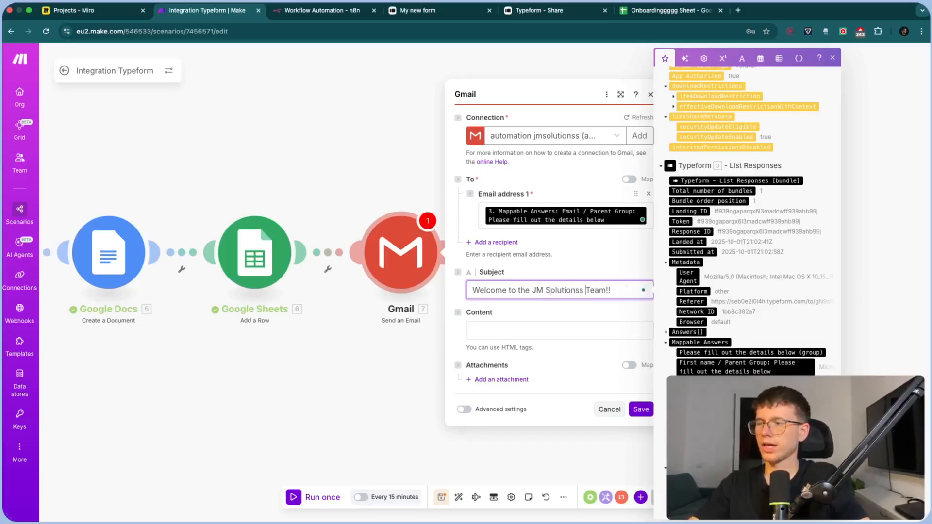
left_click(550, 310)
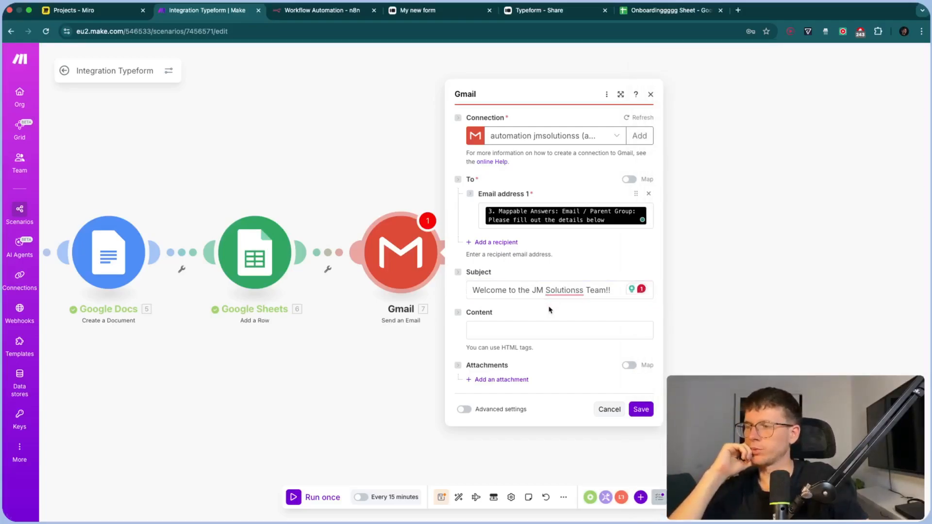
left_click_drag(306, 107, 345, 110)
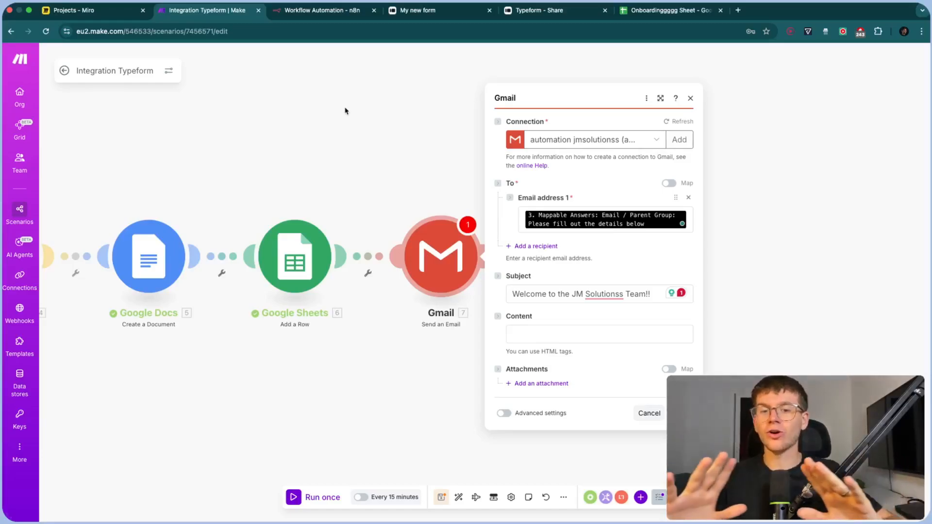
Map the Drive folder's Web View Link and the First name answer into the email body
left_click(580, 335)
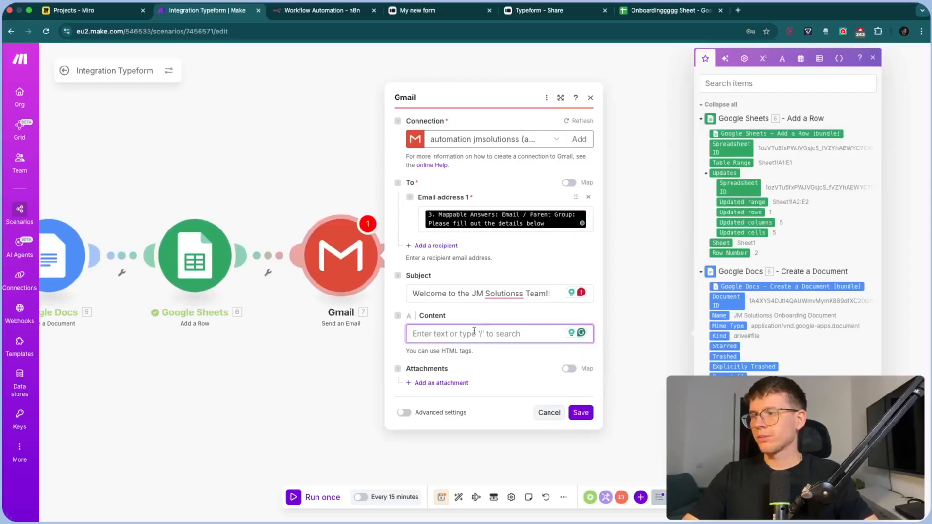
left_click_drag(339, 379, 426, 370)
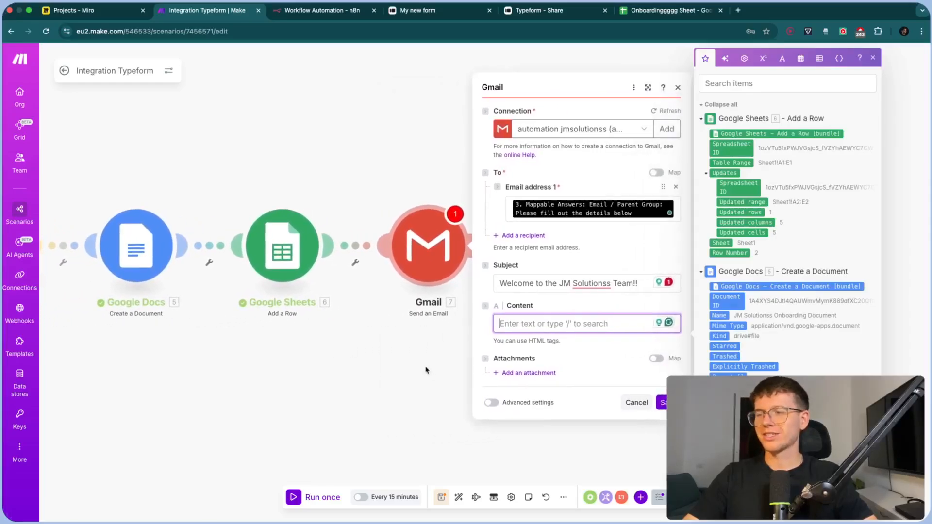
left_click(873, 59)
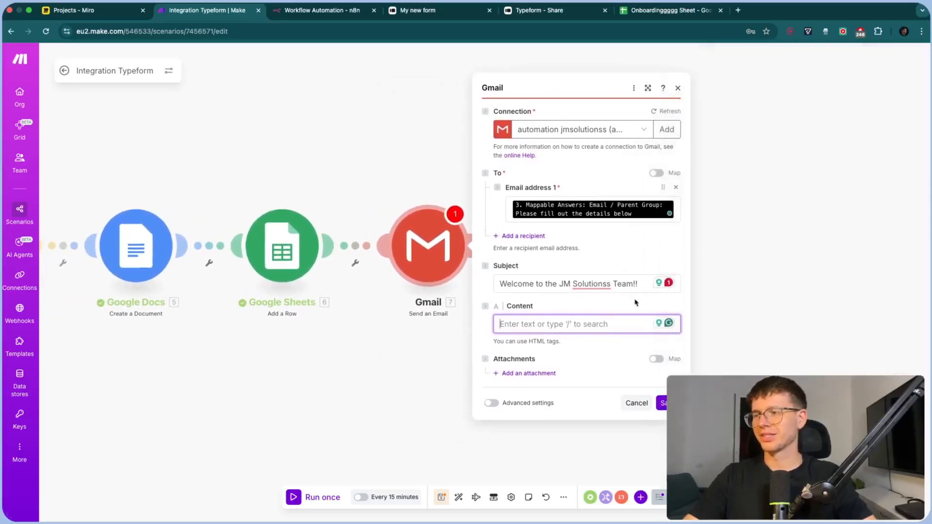
left_click(607, 323)
scroll(757, 312, "down", 5)
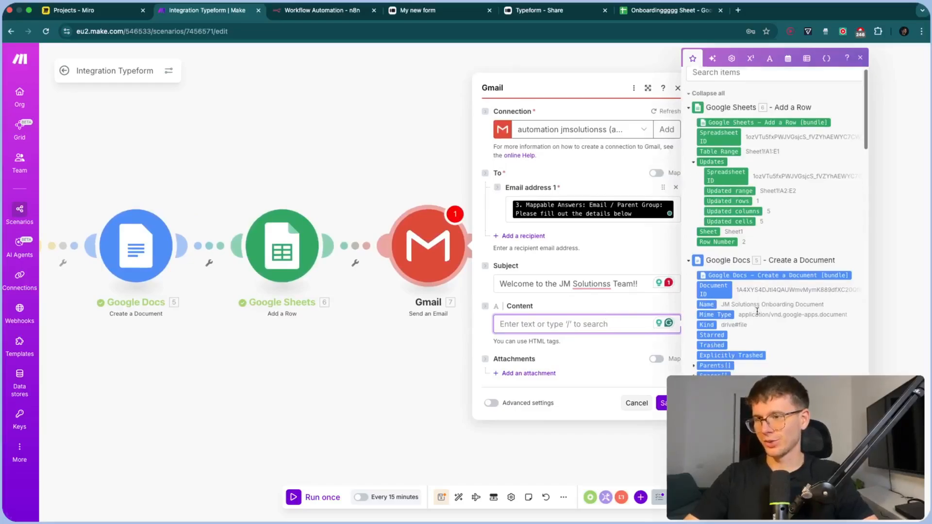
scroll(757, 315, "down", 5)
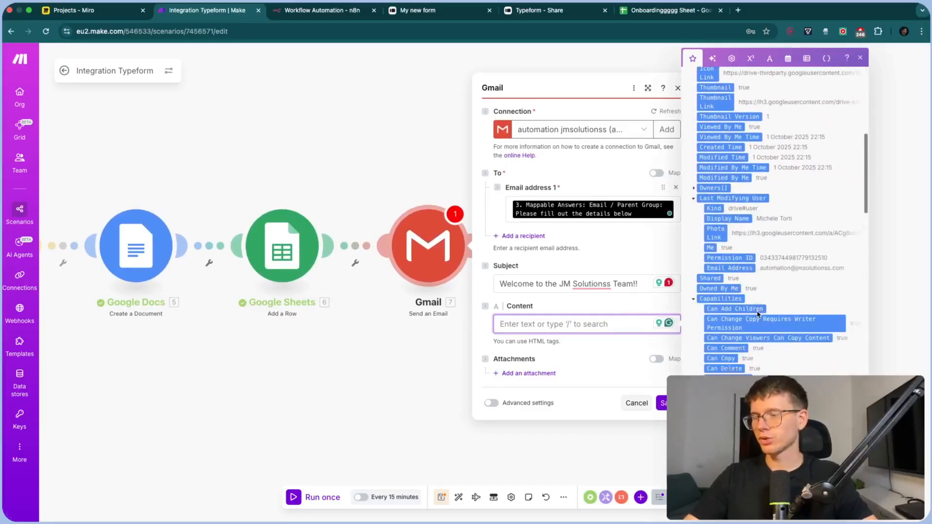
left_click(712, 309)
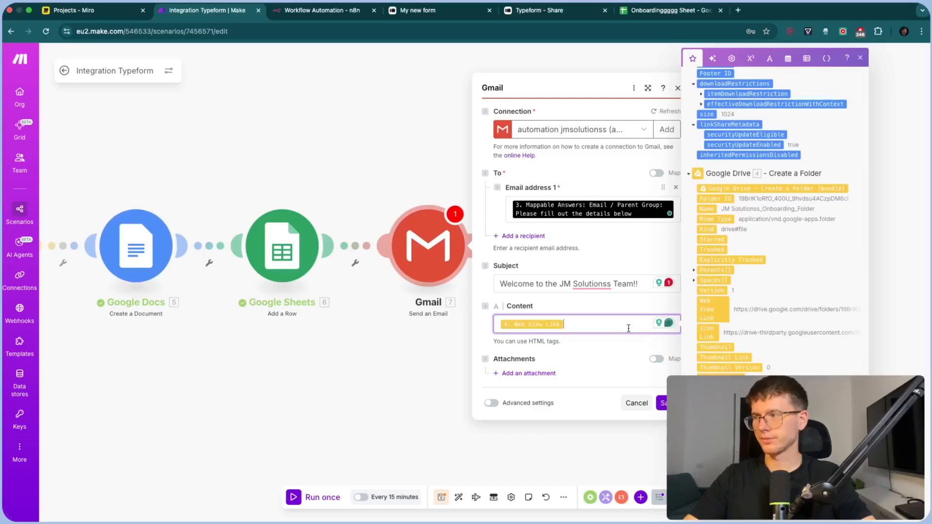
scroll(772, 291, "down", 4)
left_click_drag(772, 366, 613, 333)
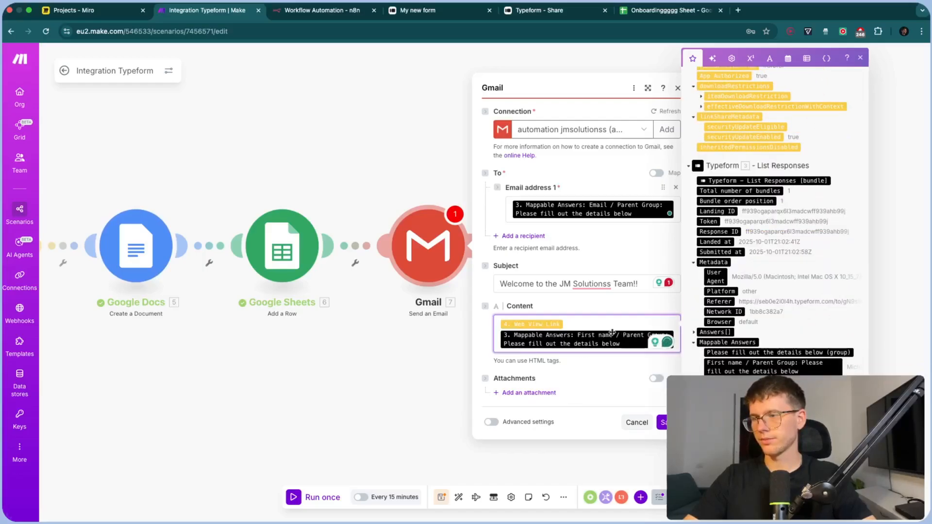
Select the body content and load ChatGPT in a new browser tab
key("super+a")
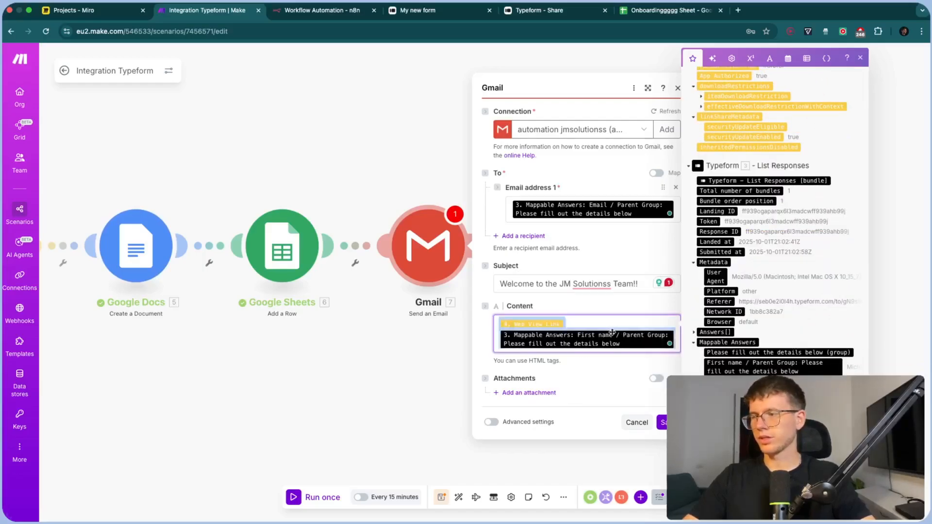
key("super+t")
type("chatgpt.com")
key("Return")
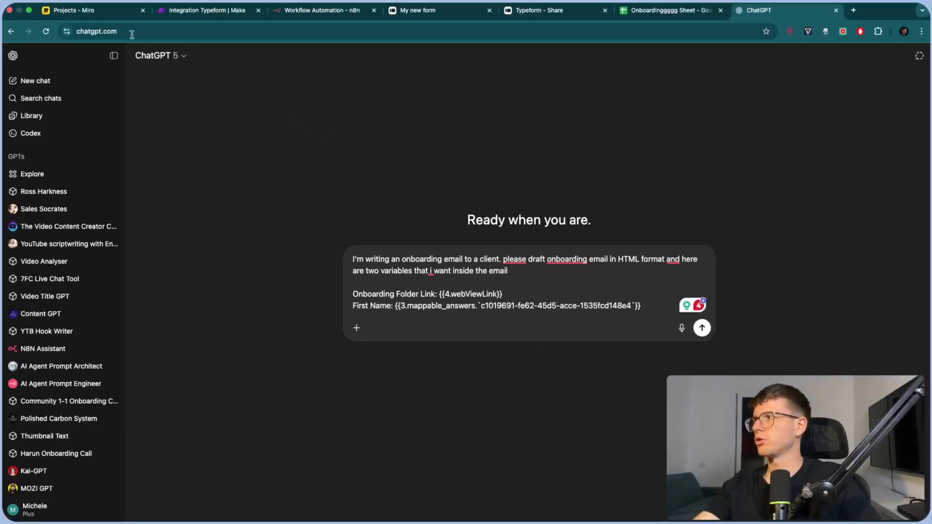
Confirm the Gmail body accepts HTML tags, then send the onboarding-email prompt to ChatGPT
left_click(209, 10)
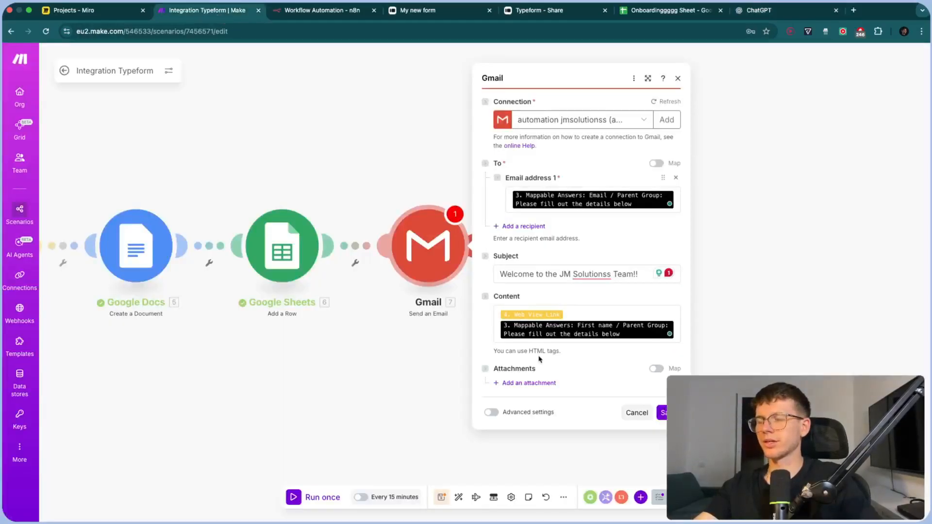
scroll(539, 358, "up", 5)
left_click_drag(517, 344, 560, 341)
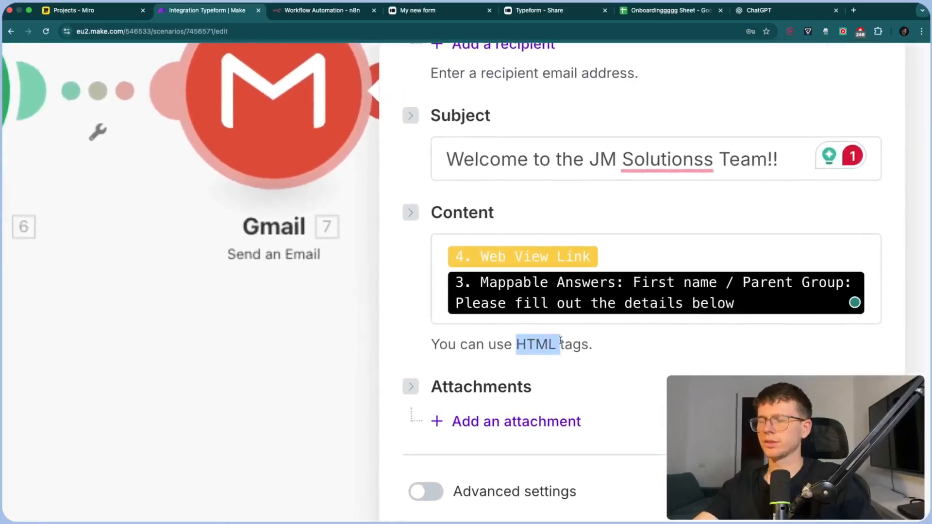
left_click(768, 11)
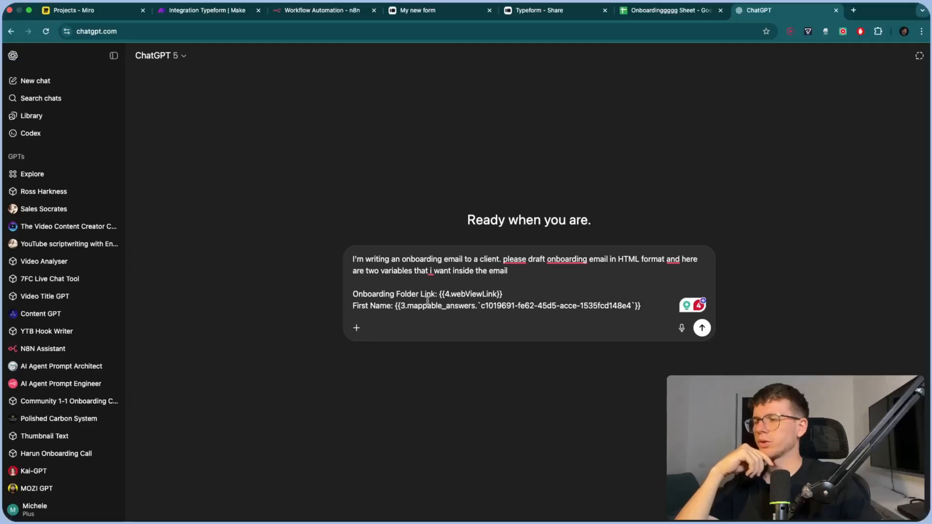
key("Return")
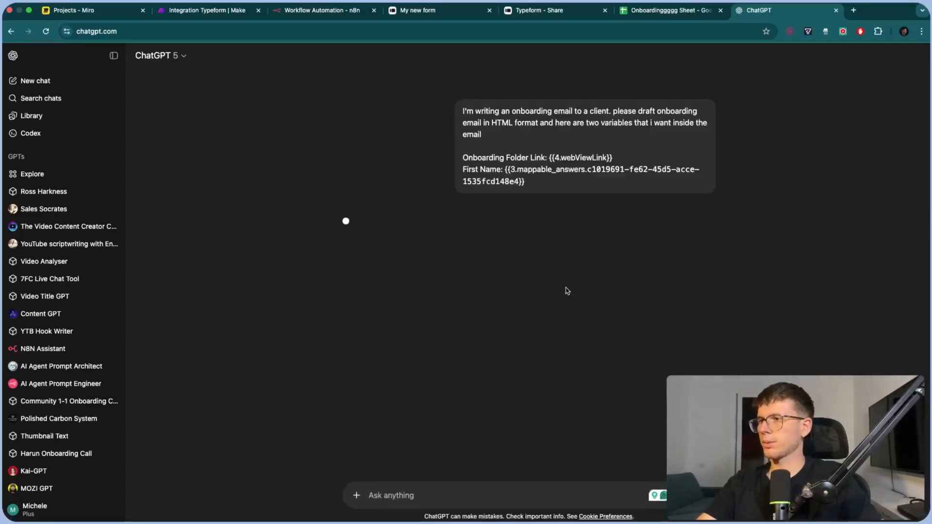
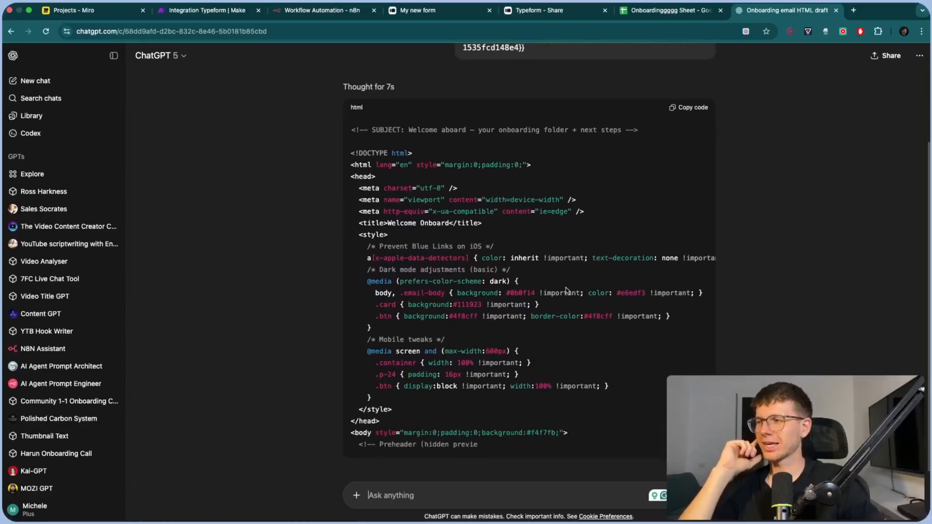
Review ChatGPT's HTML onboarding email, including its first-name placeholder, and copy the code
scroll(515, 191, "up", 1)
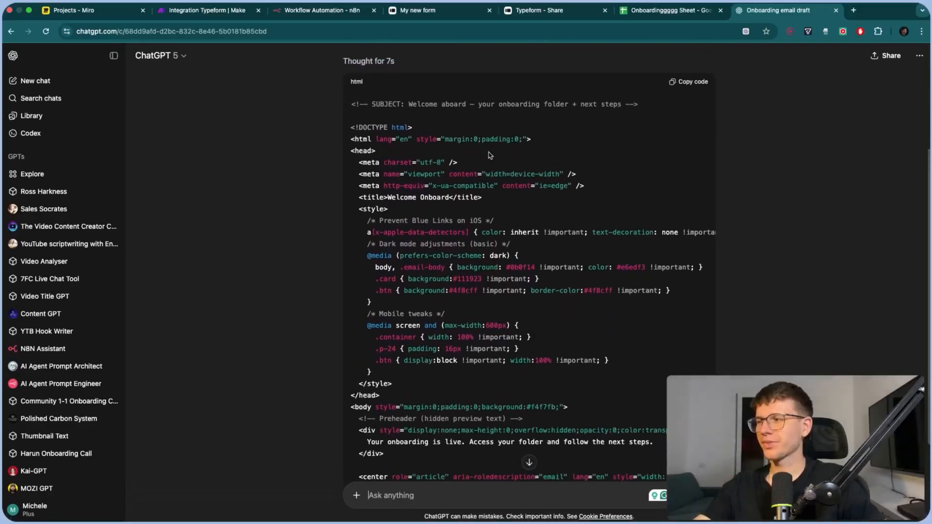
left_click_drag(381, 103, 558, 361)
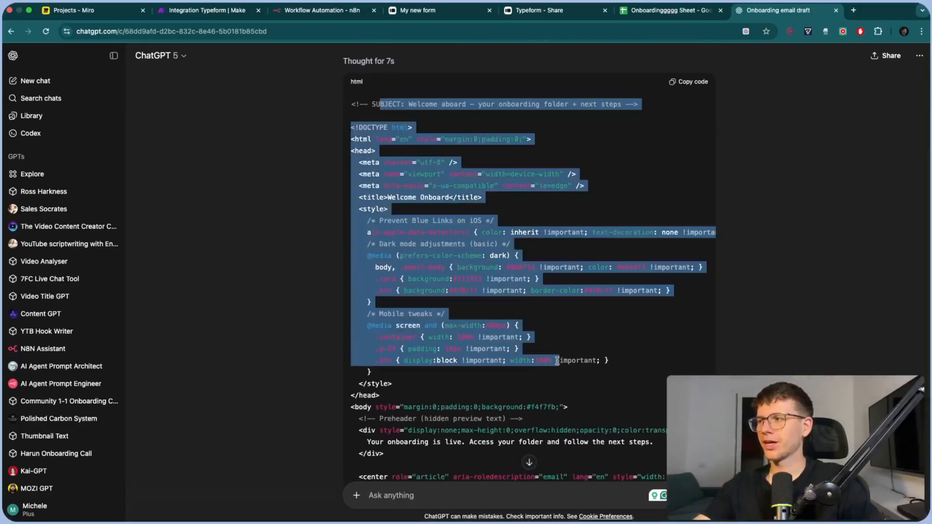
left_click(557, 360)
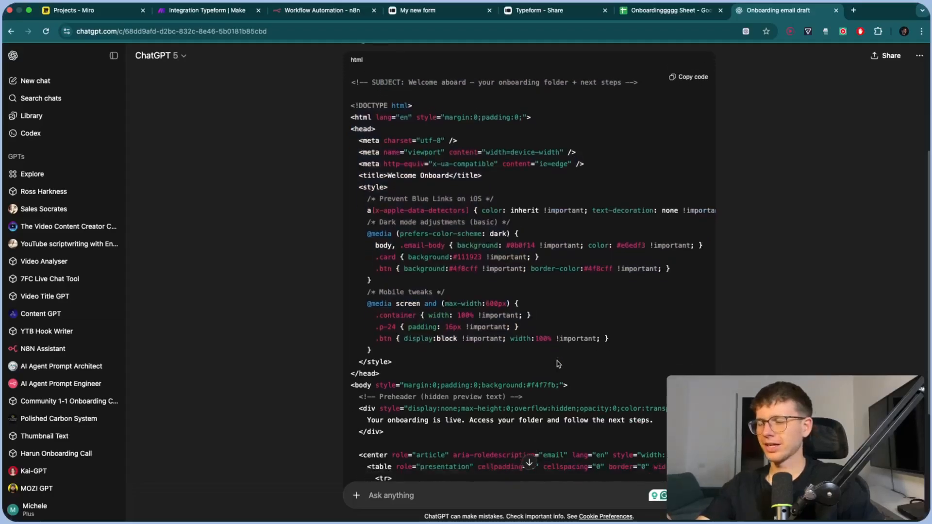
scroll(558, 362, "down", 5)
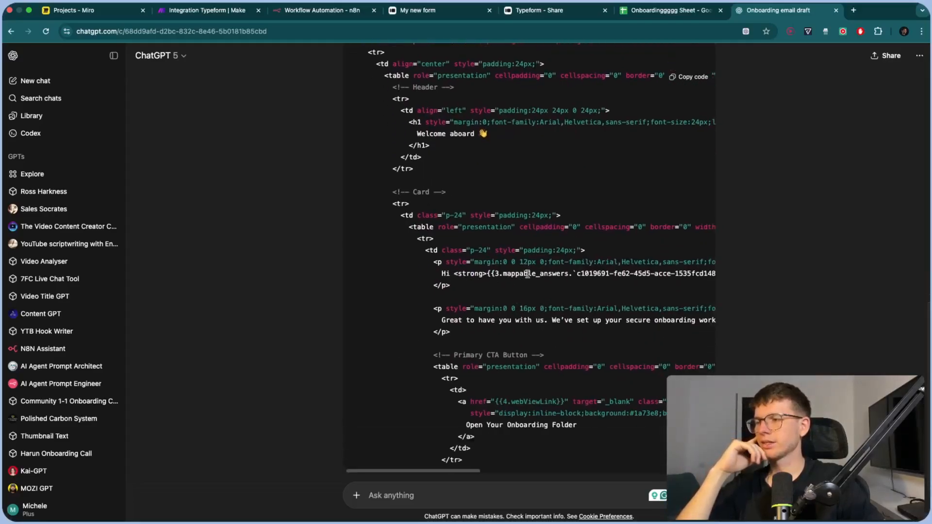
scroll(470, 273, "right", 5)
scroll(532, 275, "left", 1)
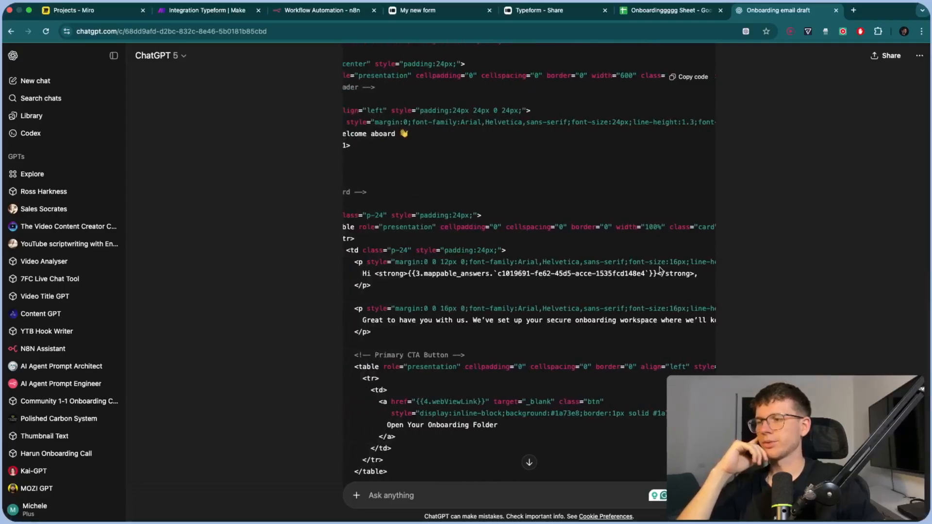
left_click_drag(656, 272, 408, 273)
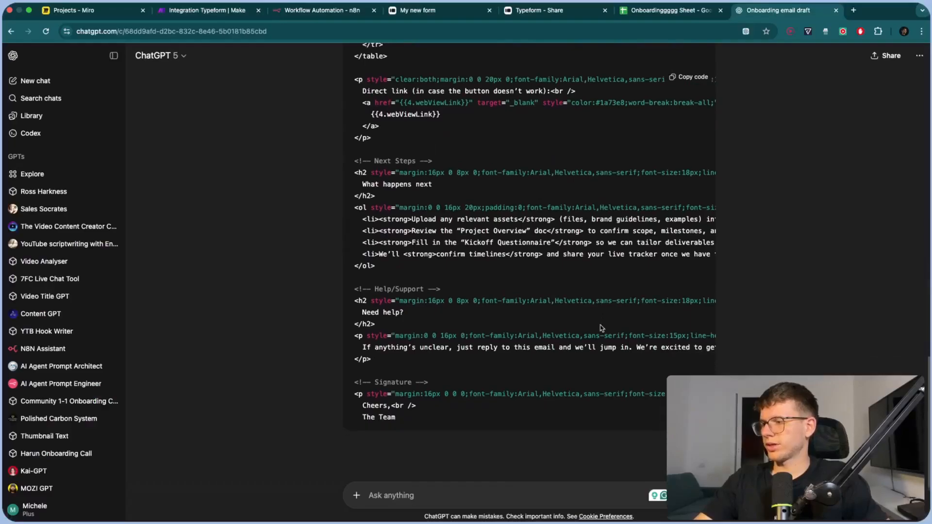
scroll(600, 329, "down", 3)
scroll(593, 268, "left", 3)
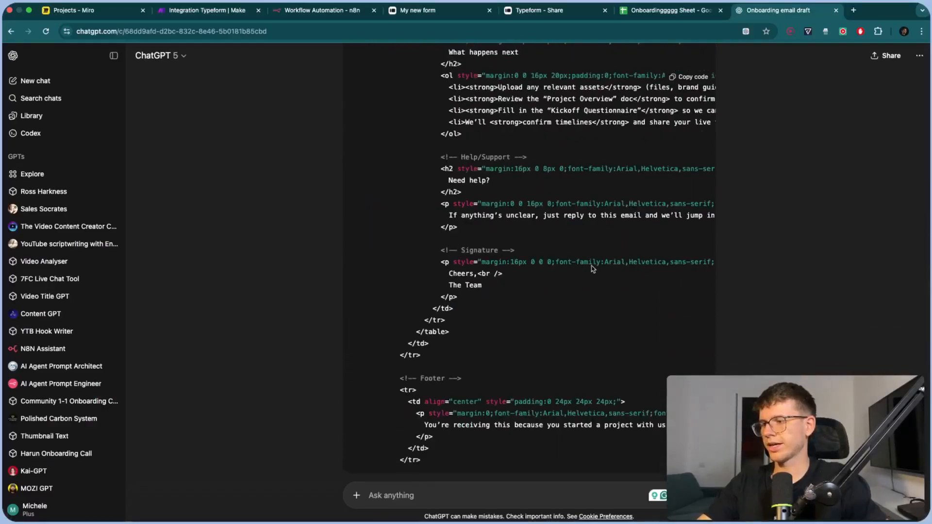
scroll(593, 268, "down", 3)
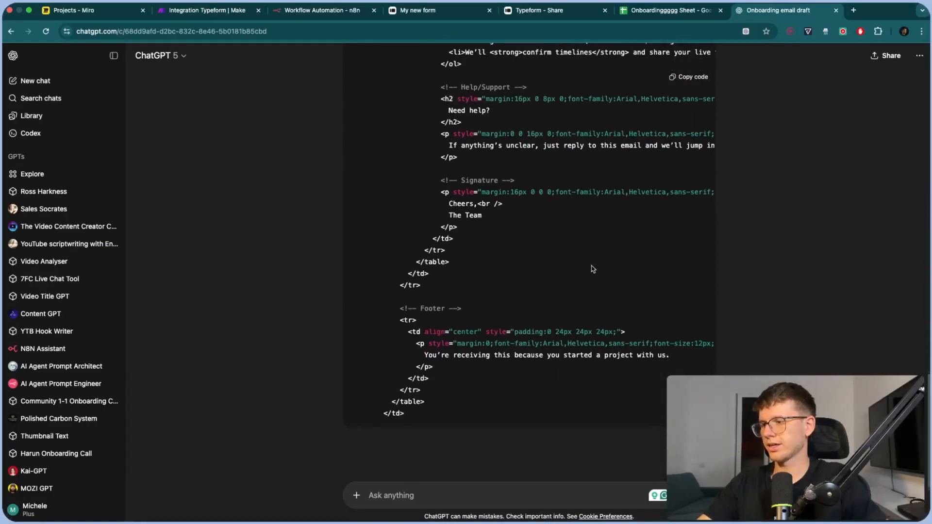
left_click(691, 77)
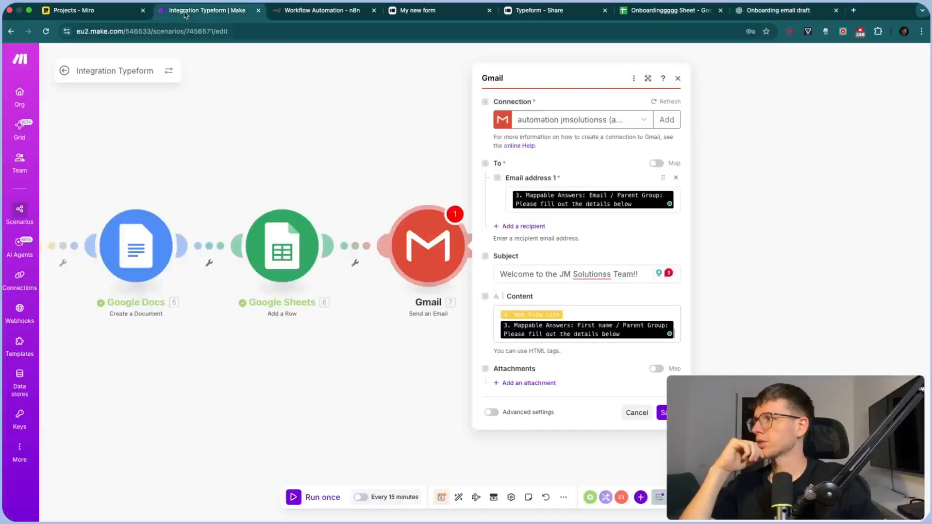
Replace the Gmail step's mapped content with the pasted HTML welcome template
left_click(208, 10)
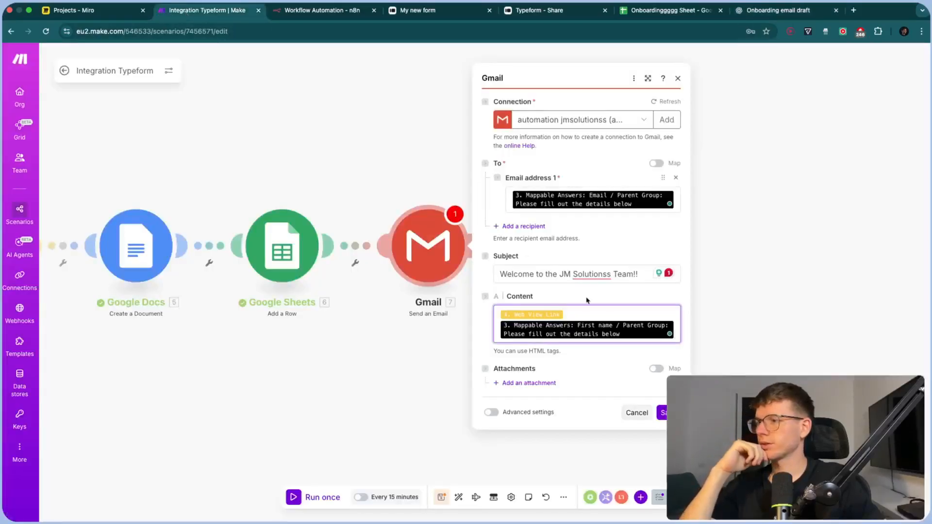
left_click(587, 323)
key("ctrl+a")
key("BackSpace")
key("ctrl+v")
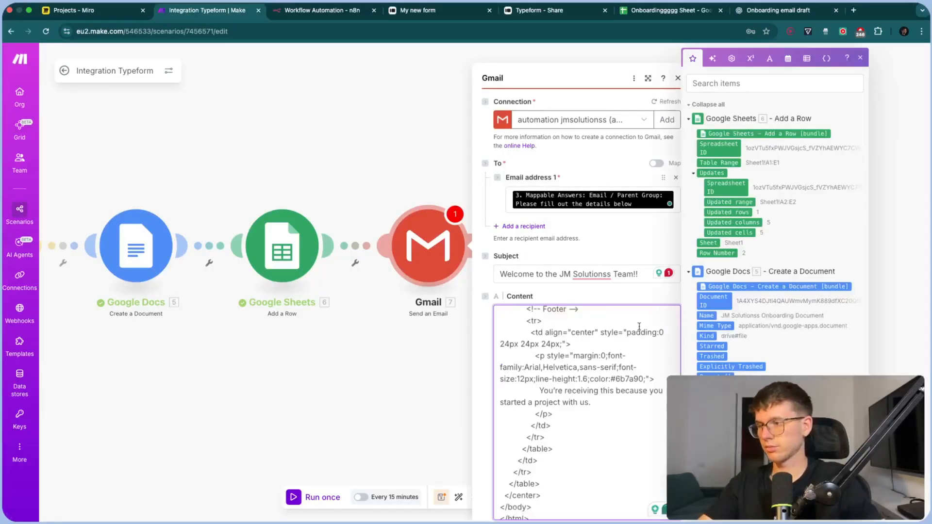
scroll(617, 371, "up", 10)
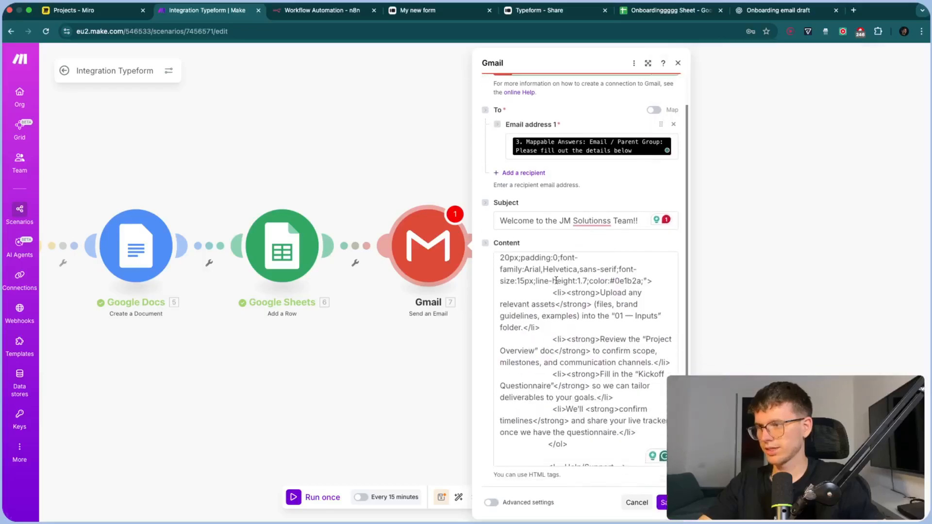
scroll(566, 322, "up", 6)
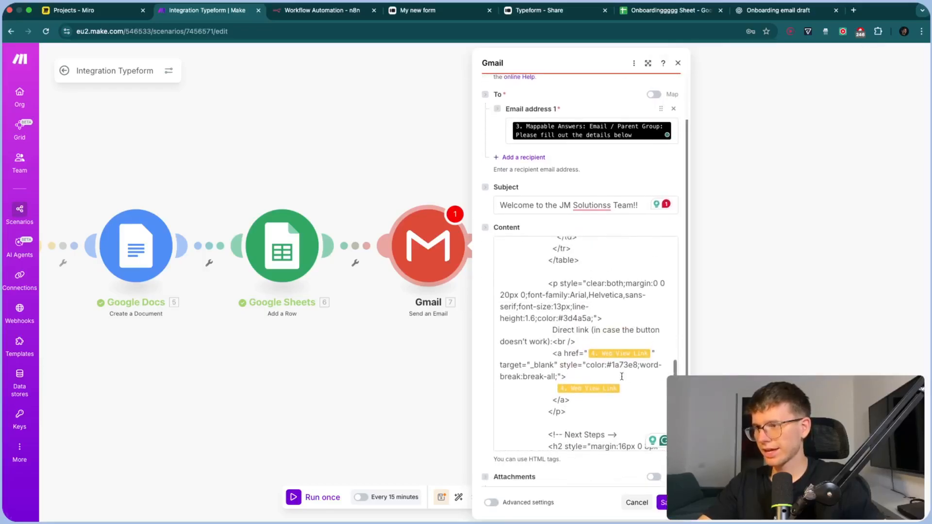
scroll(607, 370, "up", 8)
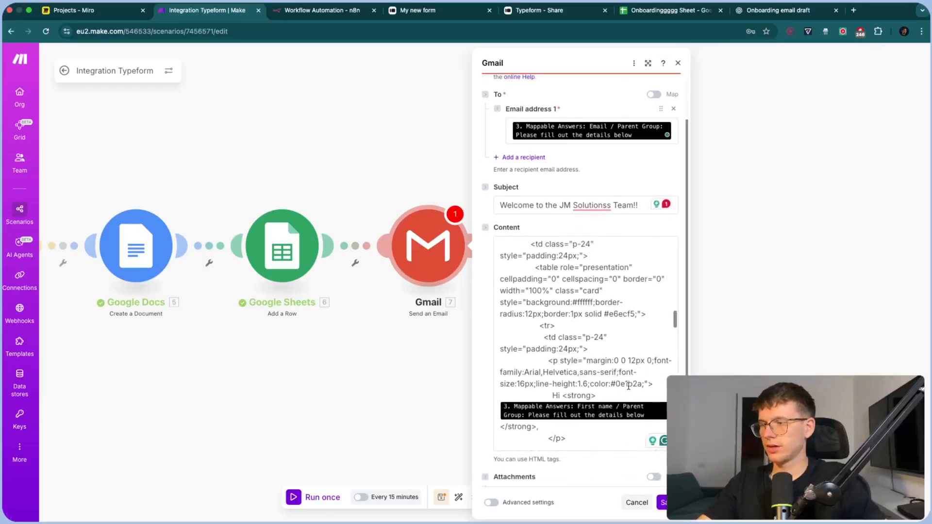
scroll(587, 356, "down", 3)
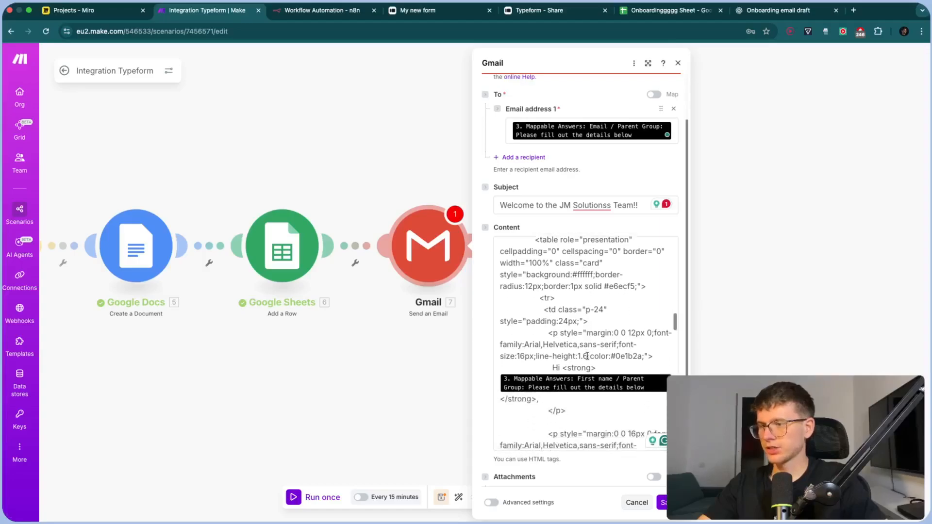
scroll(569, 372, "down", 12)
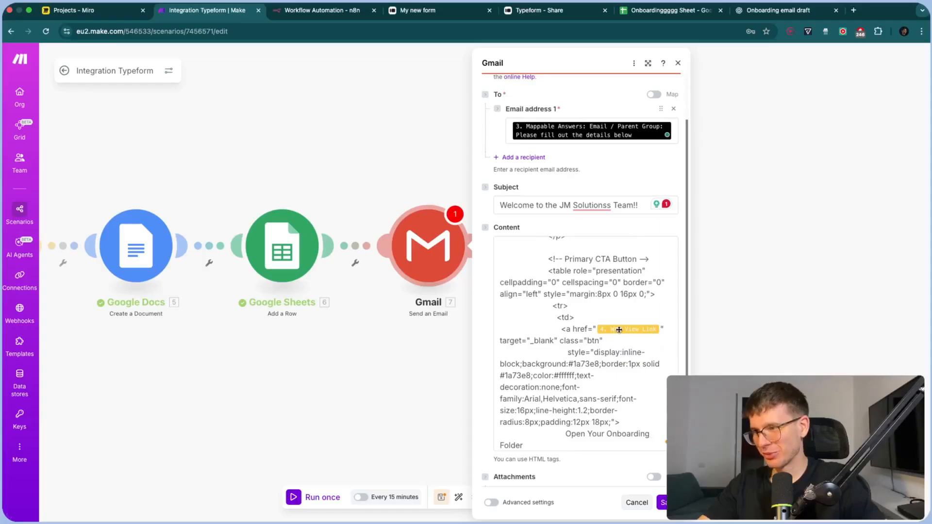
scroll(619, 330, "up", 6)
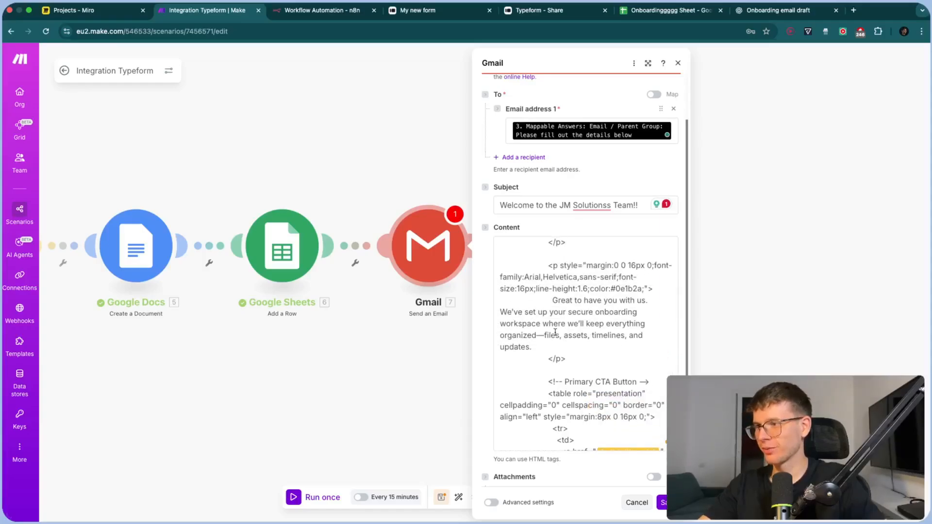
Change the dash after 'organized' to a comma and close the Gmail step
left_click(502, 326)
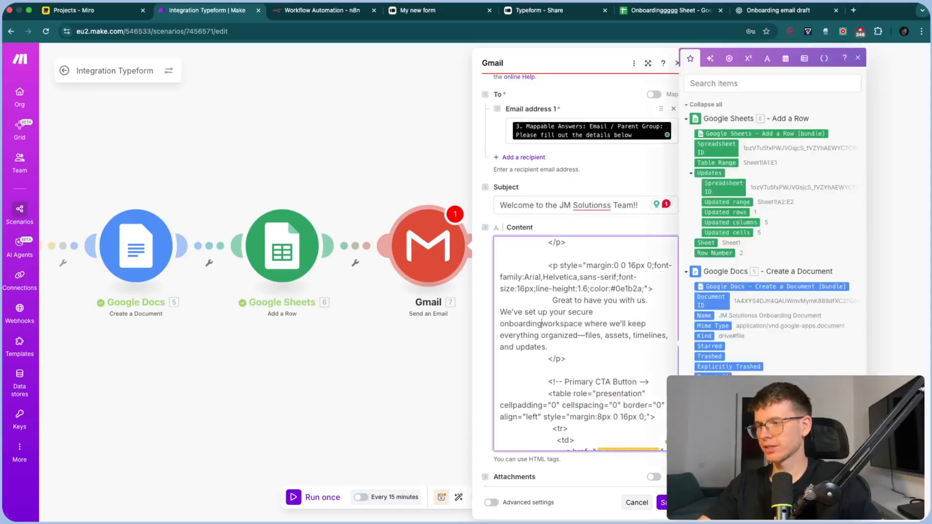
left_click(542, 336)
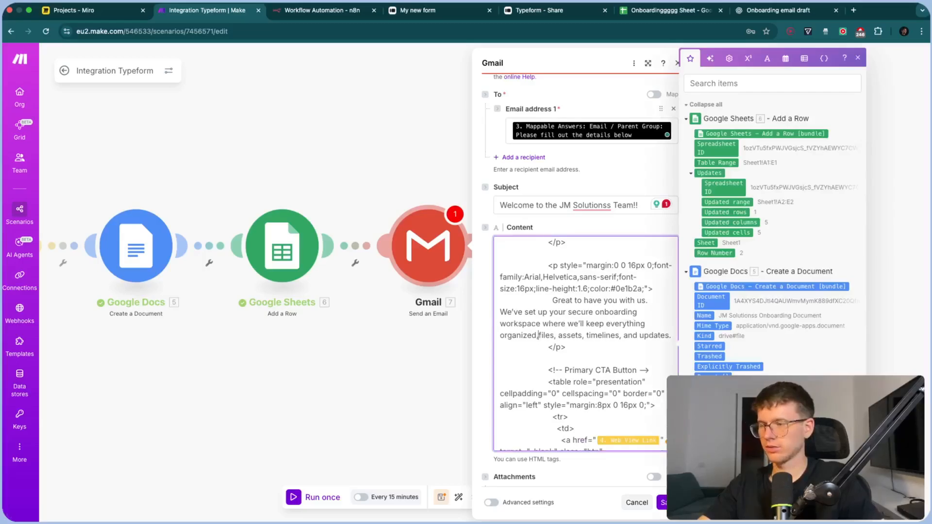
key("BackSpace")
type(",")
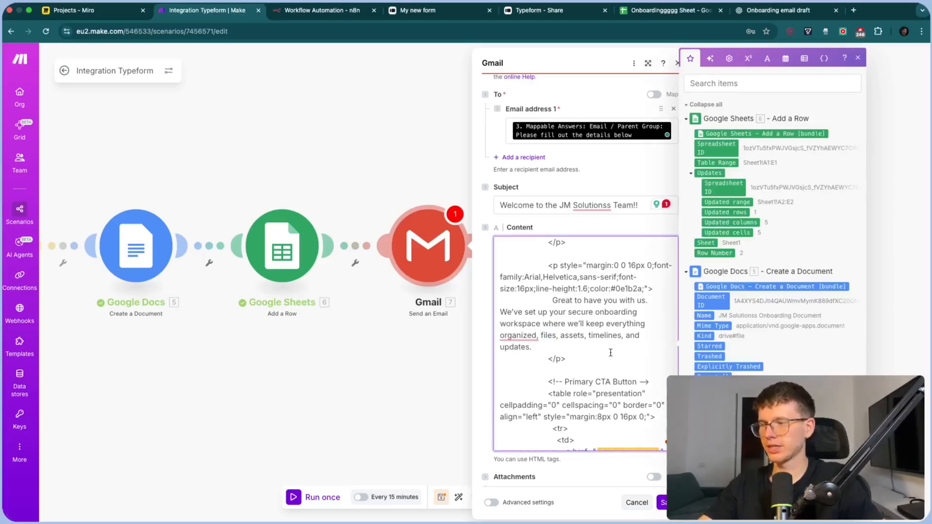
scroll(611, 353, "down", 5)
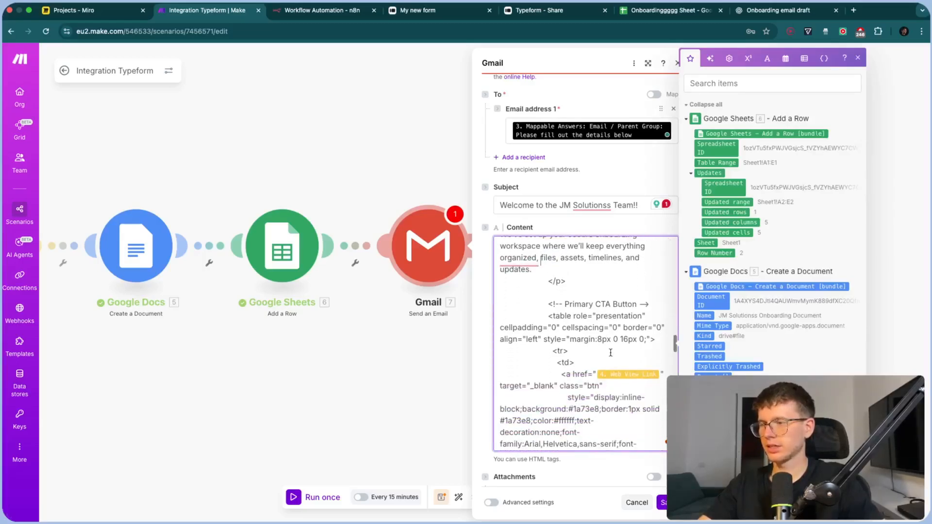
left_click(663, 503)
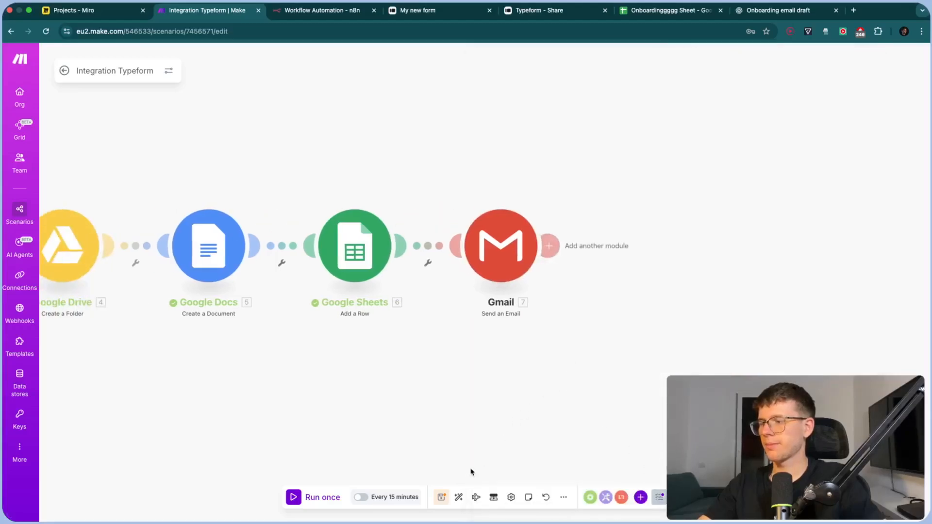
Save the scenario, run it once, and load mail.google.com in a new tab
left_click(443, 498)
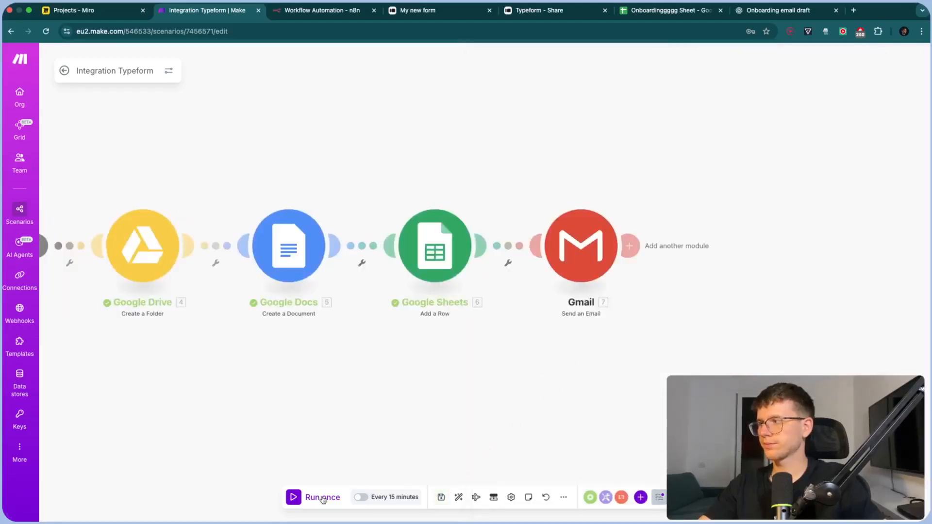
left_click(323, 498)
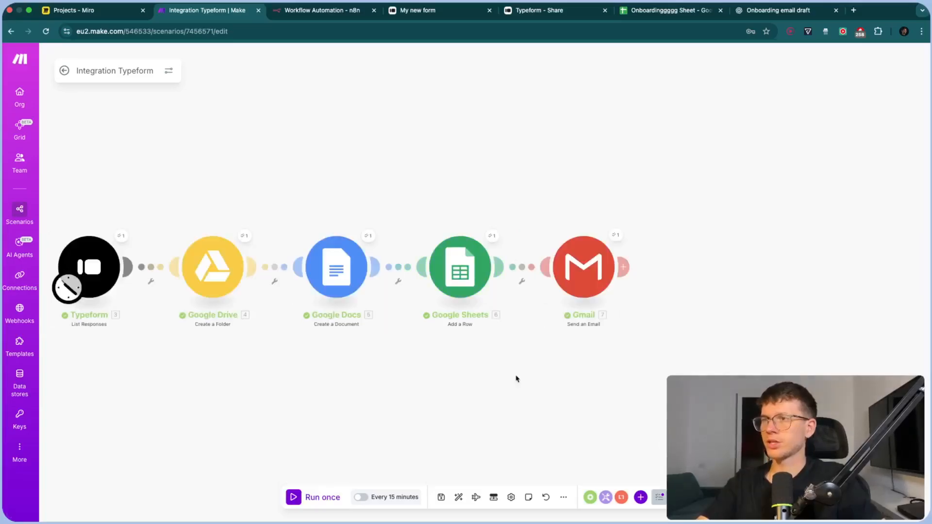
key("ctrl+t")
type("mail.google.com")
key("Return")
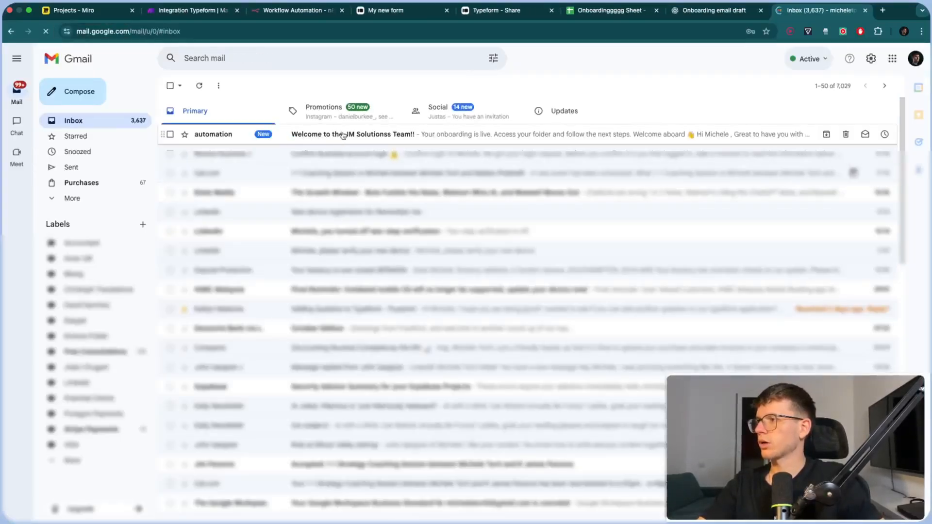
Open the 'Welcome to the JM Solutionss Team!!' email and check its linked onboarding folder
left_click(383, 135)
scroll(437, 194, "down", 3)
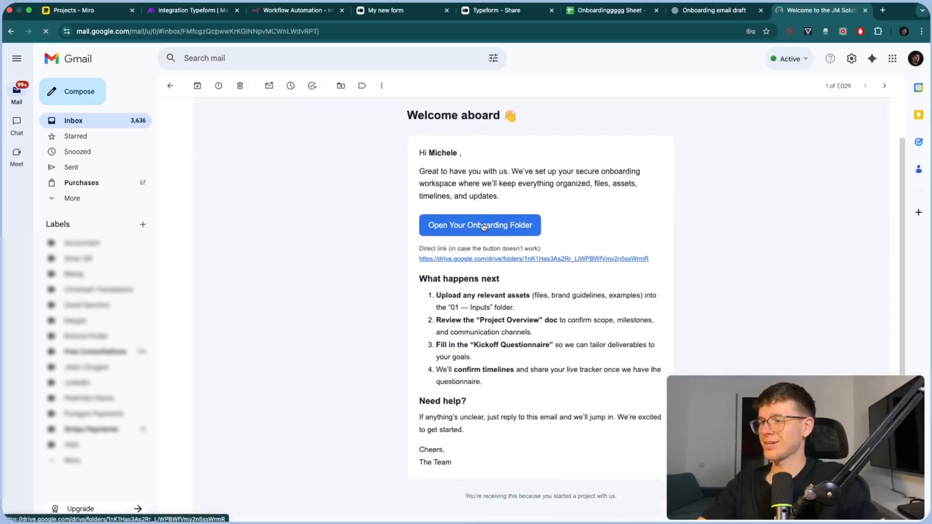
scroll(484, 227, "up", 3)
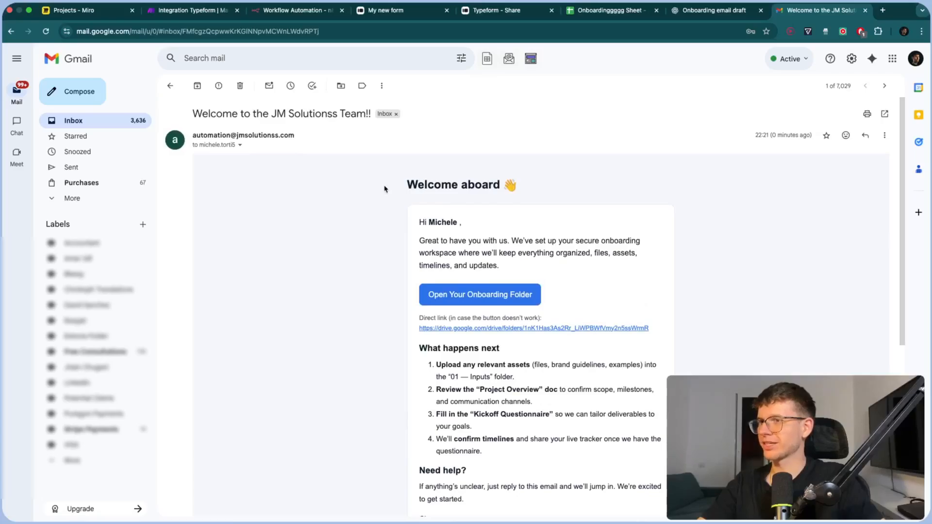
scroll(533, 212, "down", 2)
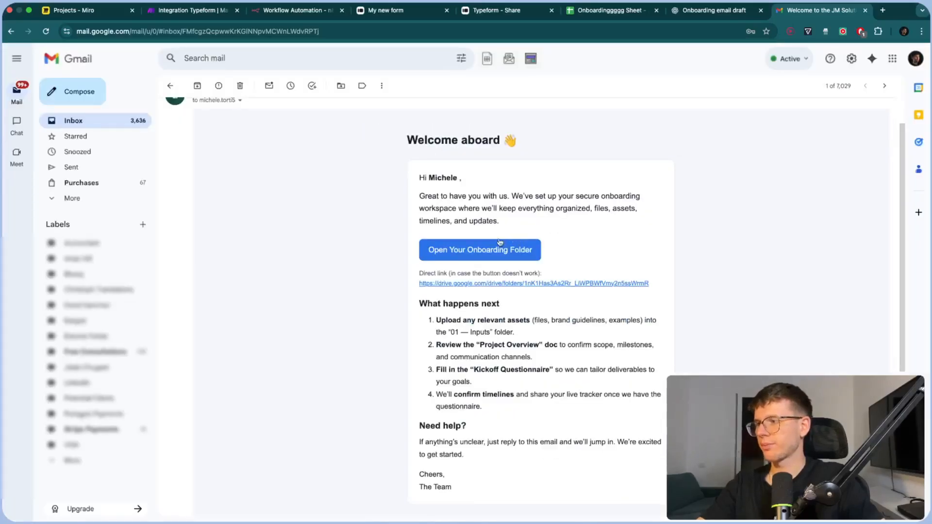
left_click(475, 251)
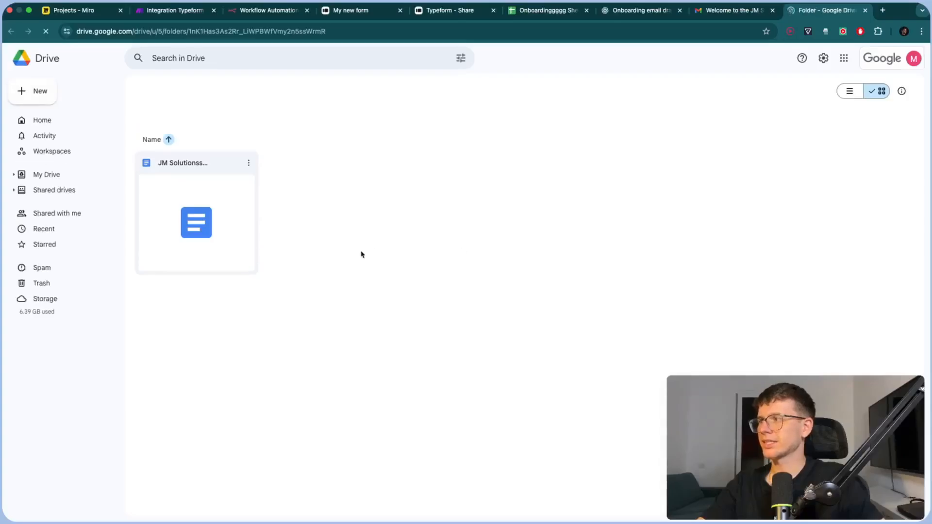
key("super+w")
Read through the email's next steps, highlighting the Kickoff Questionnaire line
scroll(520, 260, "up", 5)
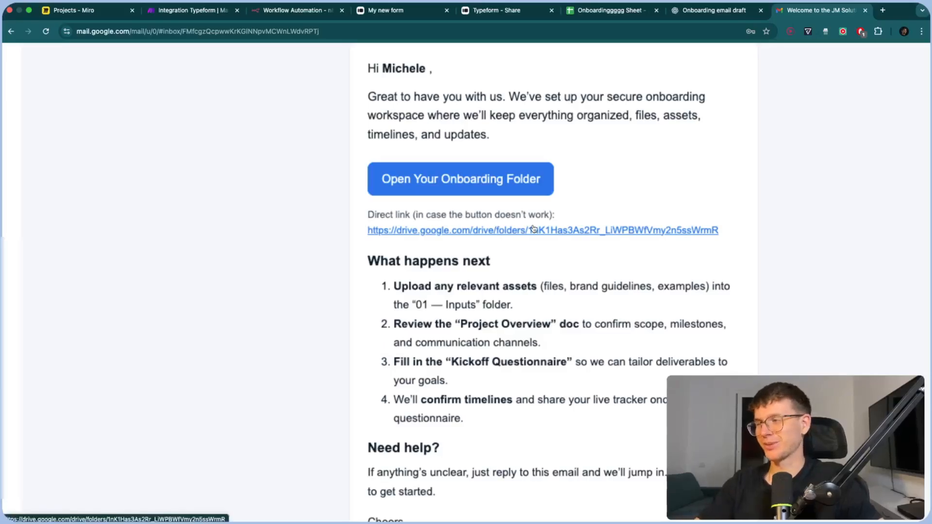
scroll(534, 229, "down", 3)
scroll(532, 277, "down", 1)
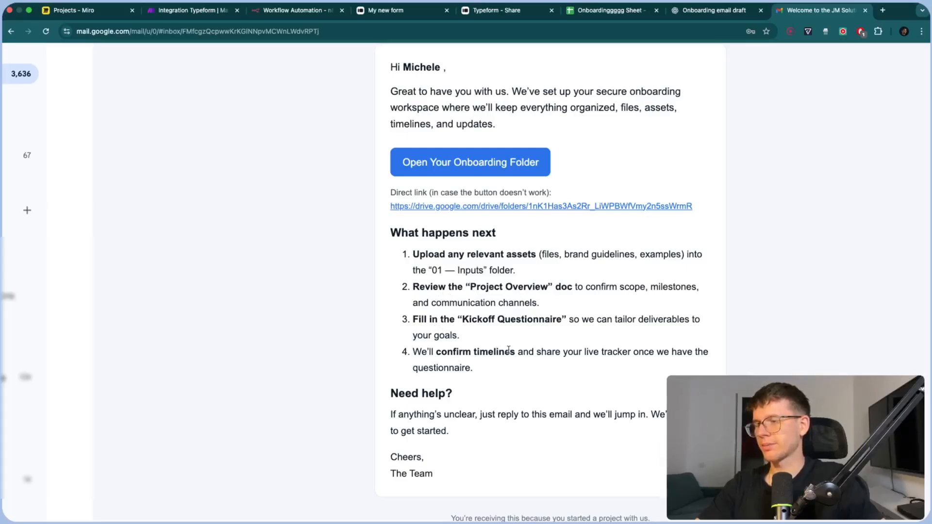
left_click_drag(505, 342, 416, 320)
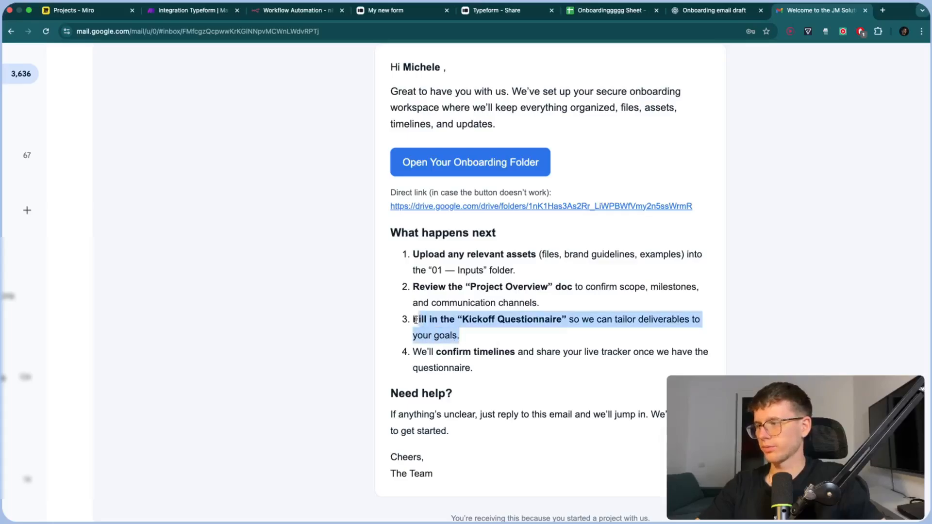
scroll(493, 322, "down", 5)
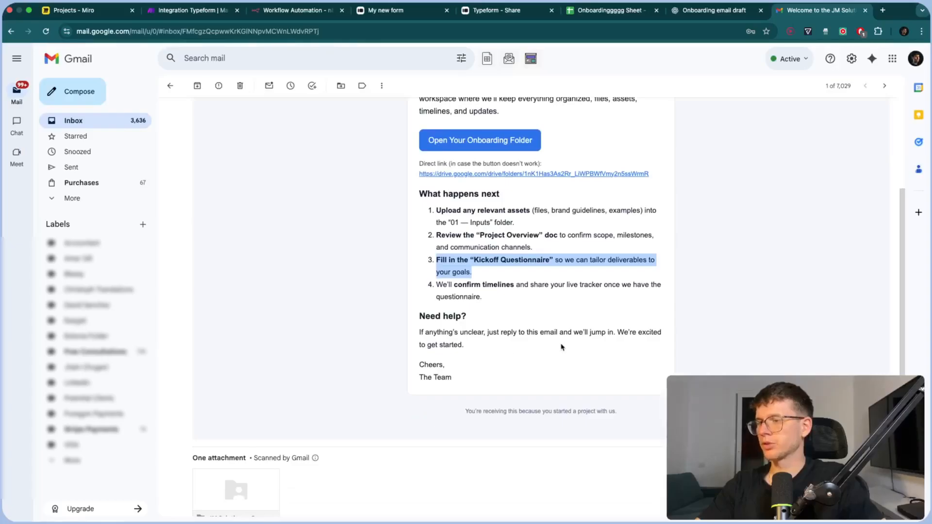
scroll(495, 358, "down", 3)
scroll(495, 358, "up", 6)
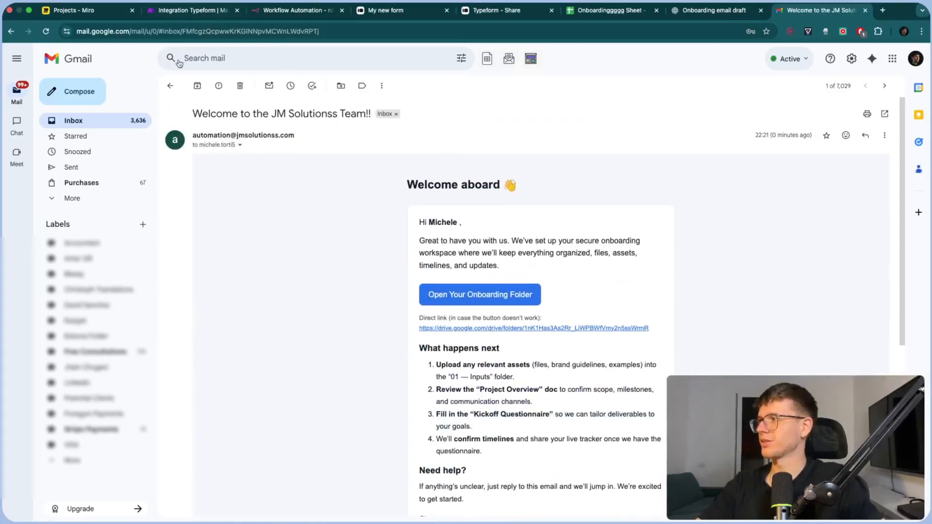
left_click(193, 17)
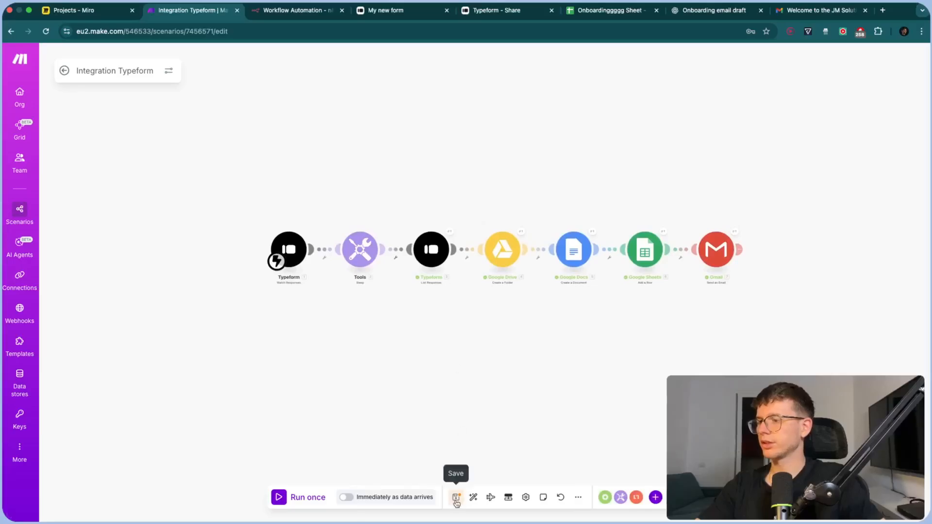
Review and save the List Responses Typeform module, then reposition the workflow on the canvas
left_click(432, 250)
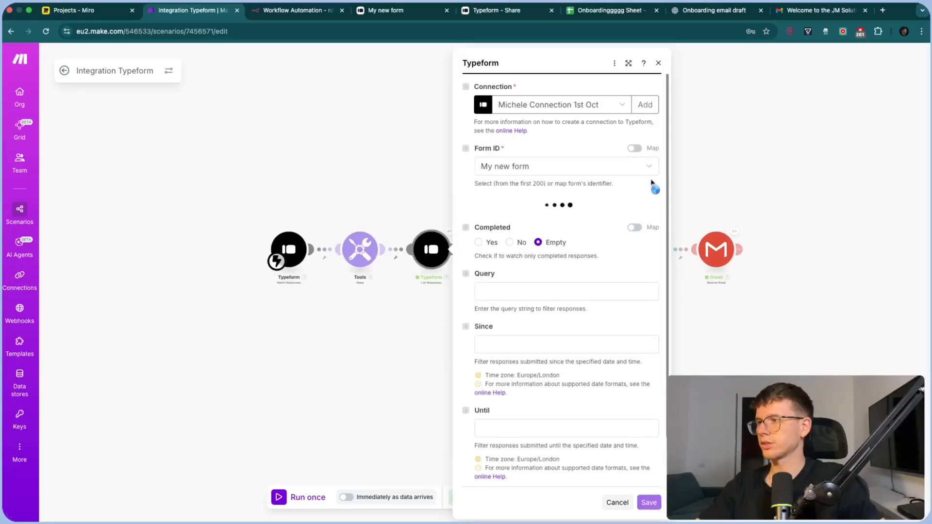
scroll(573, 229, "down", 3)
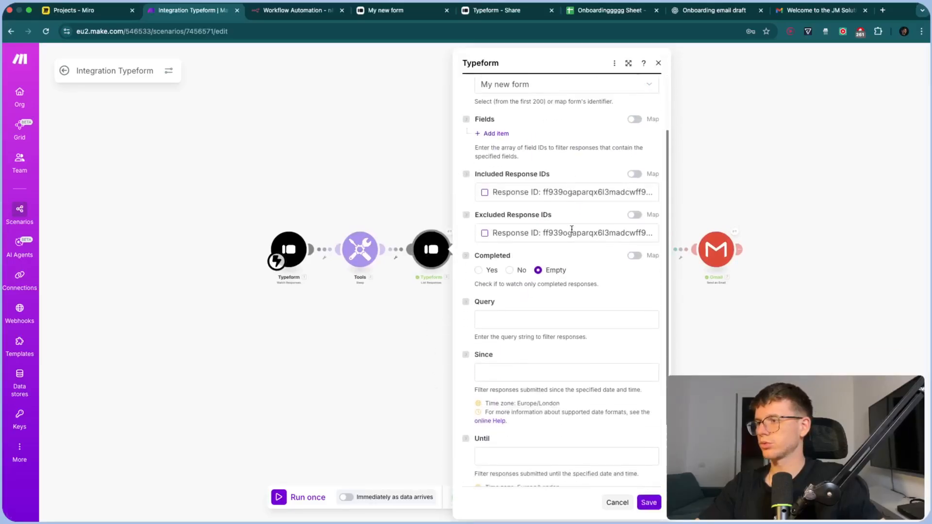
scroll(572, 229, "up", 3)
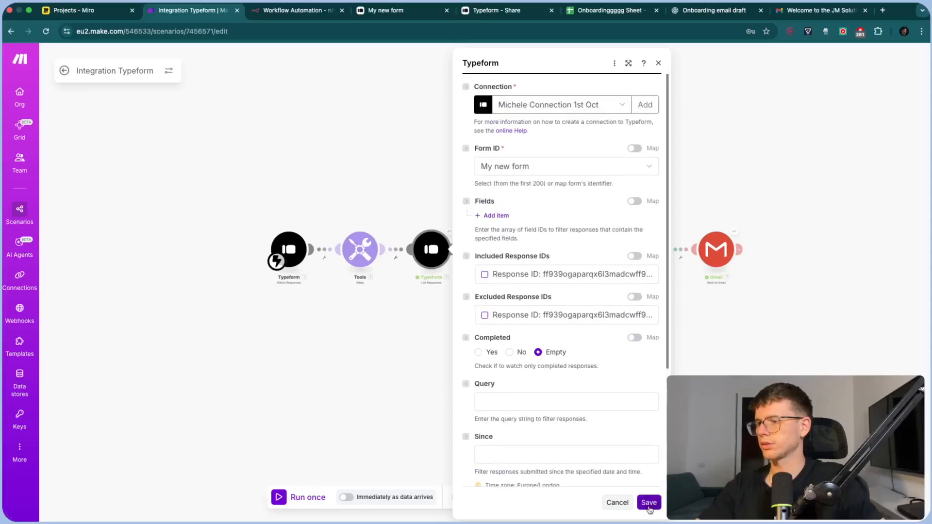
left_click(649, 502)
left_click_drag(510, 314, 494, 348)
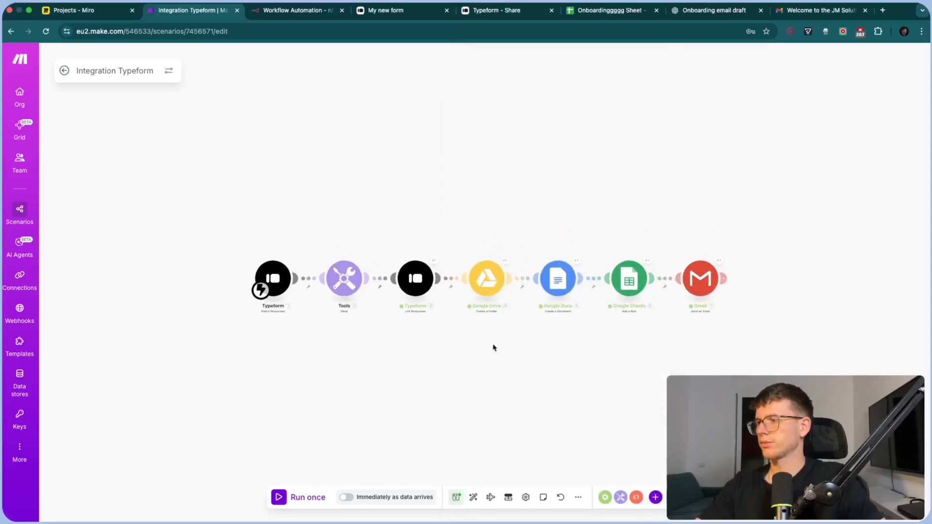
scroll(494, 347, "up", 2)
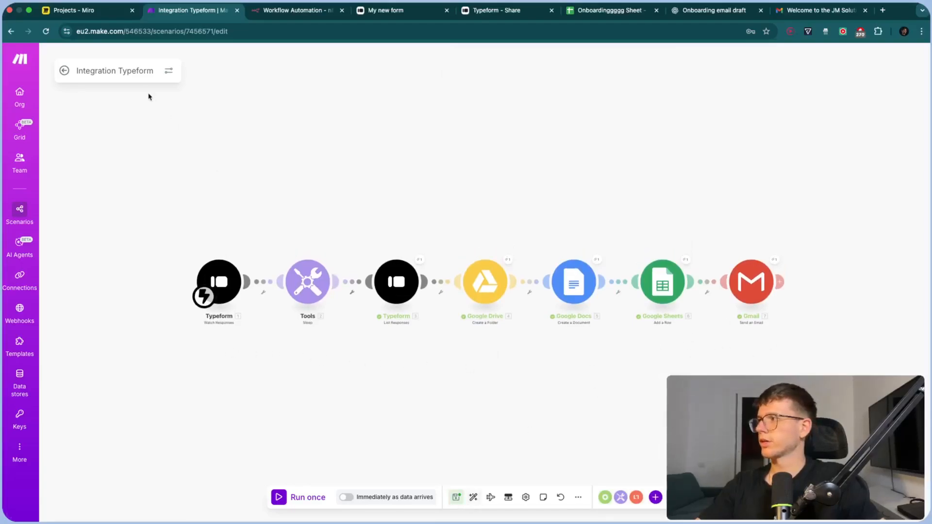
Rename the scenario to 'Onboarding System | YT Tutorial'
left_click(133, 72)
triple_click(133, 72)
type("O")
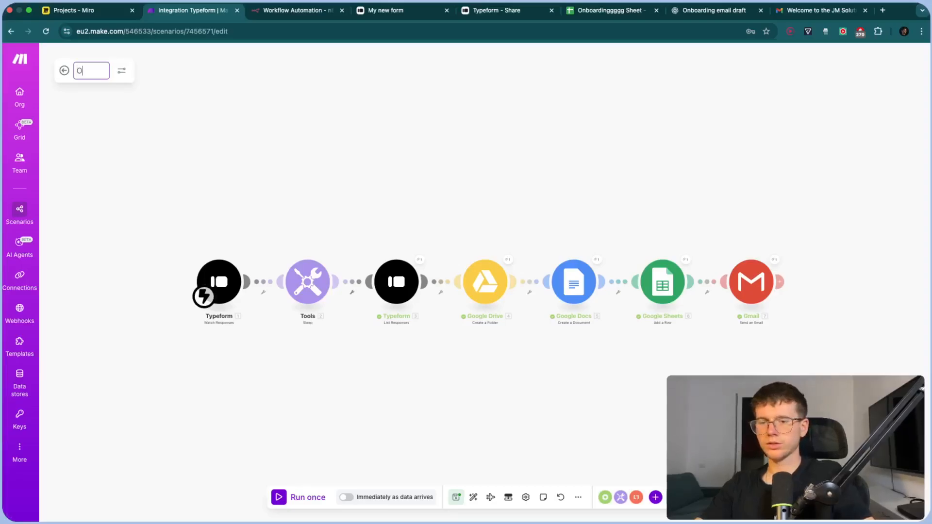
type("nboarding System | YT Tutorial")
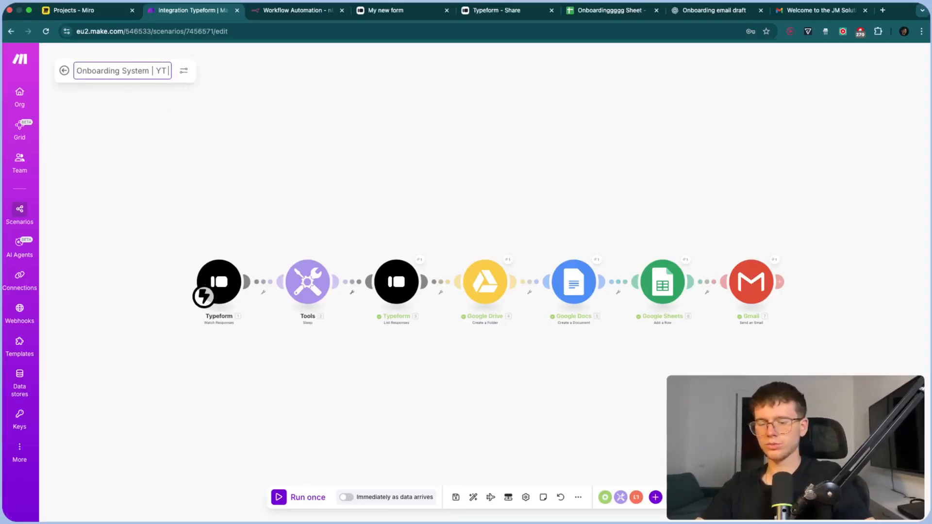
key("Return")
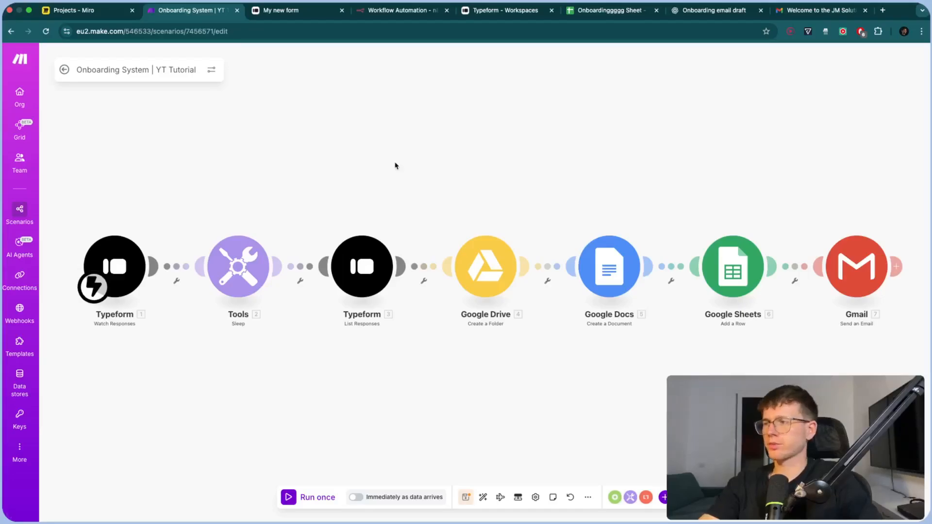
Map Watch Responses' '1. Token' into List Responses' Included Response IDs field
left_click(362, 266)
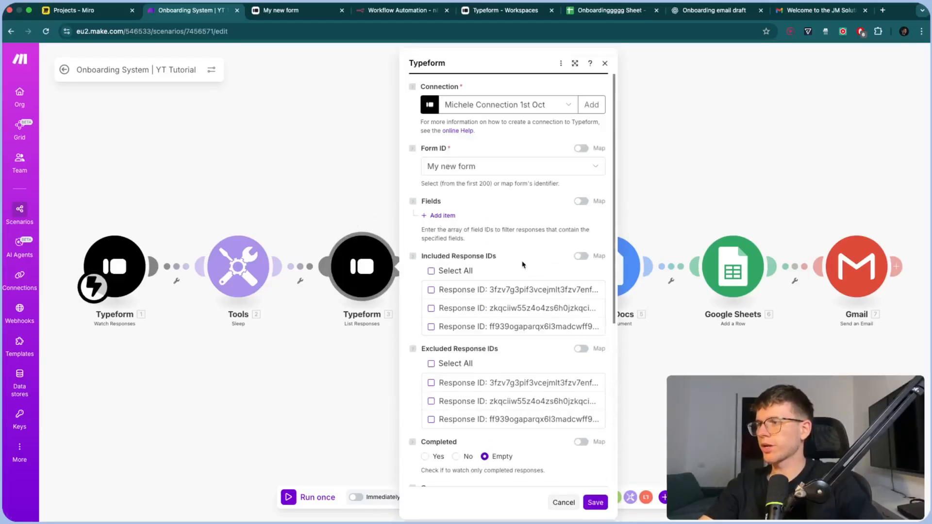
left_click(582, 257)
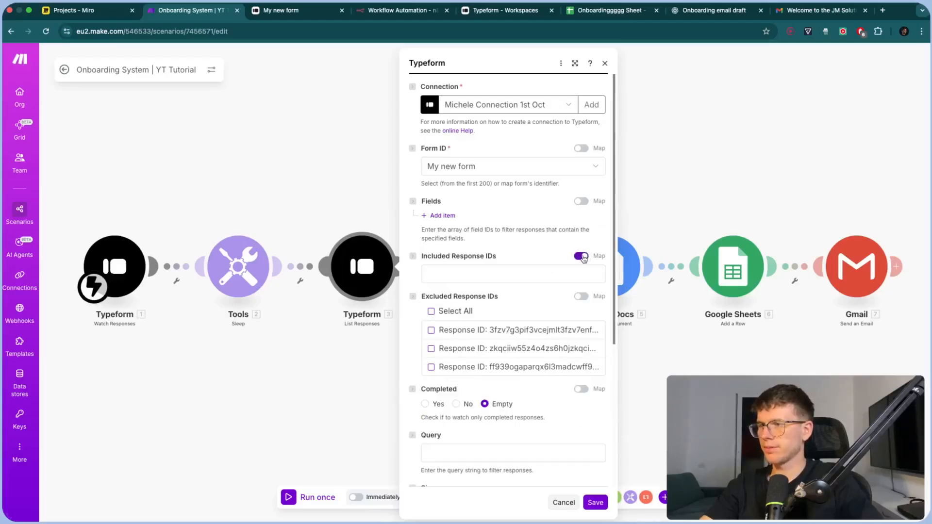
left_click(525, 276)
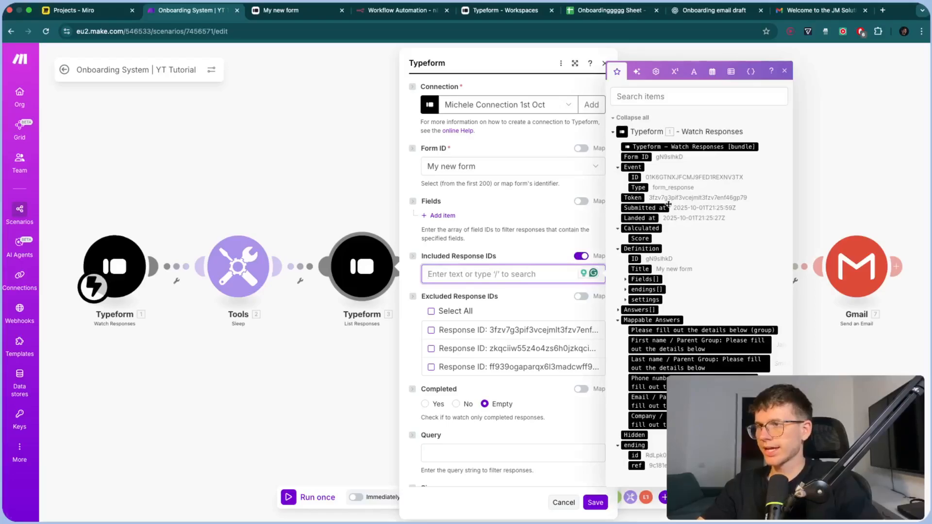
left_click(633, 197)
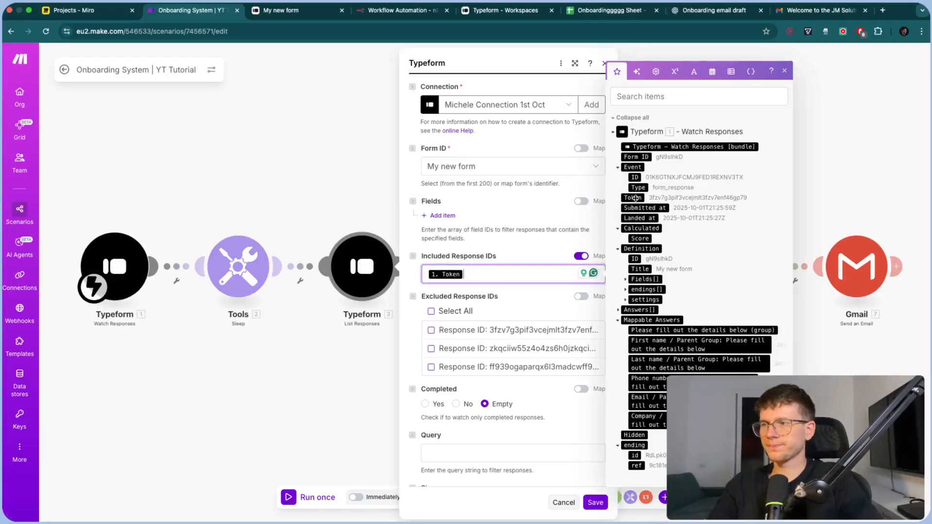
left_click(544, 297)
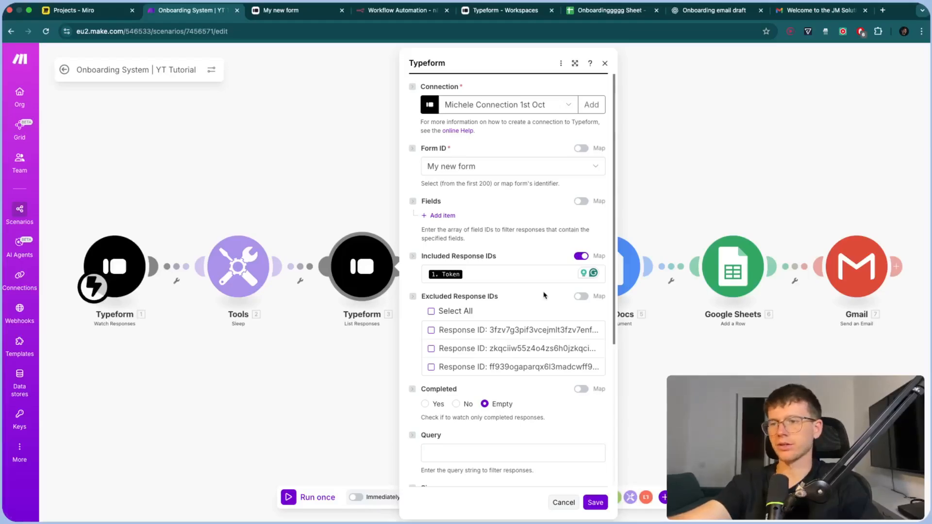
left_click(564, 502)
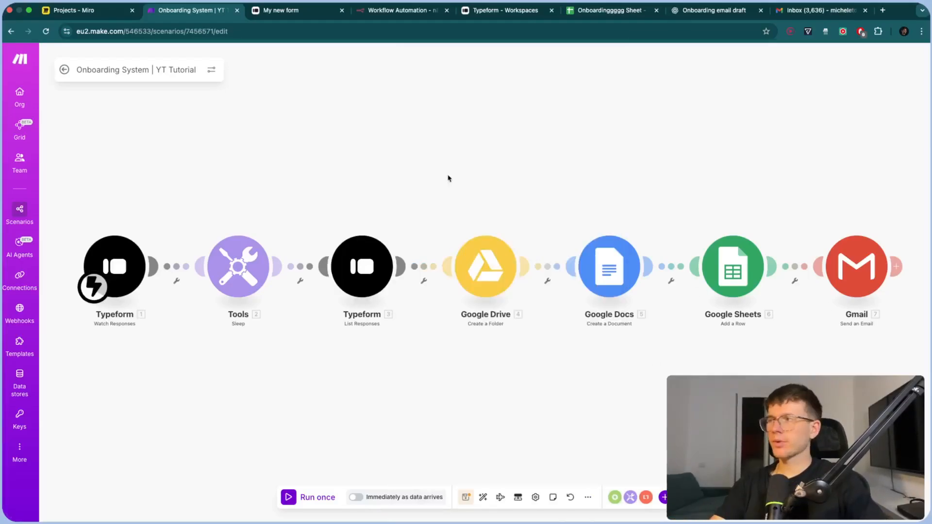
Run the scenario once and submit a test onboarding form with a first name
left_click(324, 505)
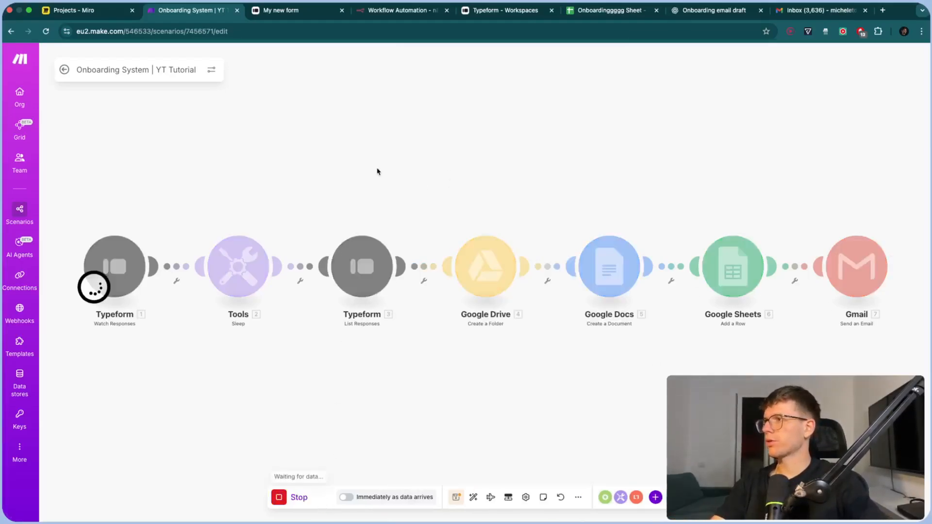
left_click(287, 10)
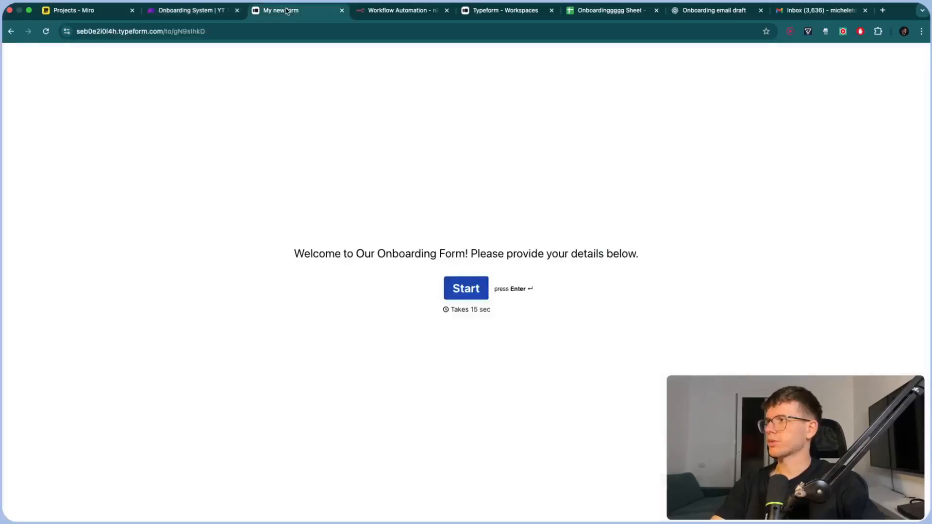
left_click(472, 290)
left_click(326, 158)
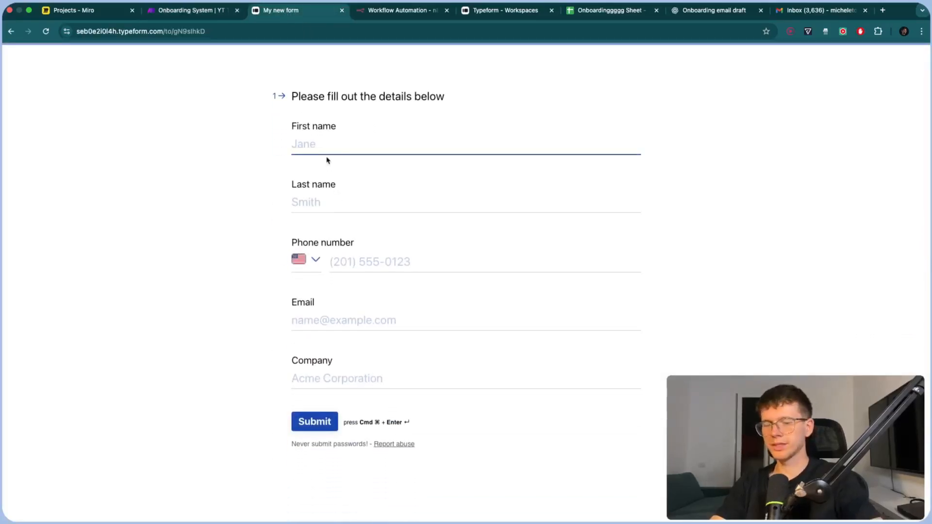
type("Jane")
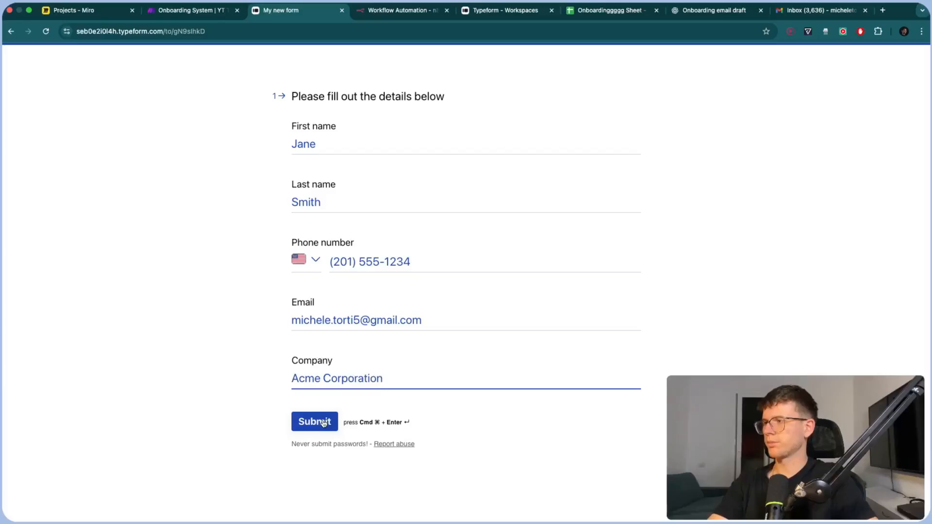
left_click(324, 424)
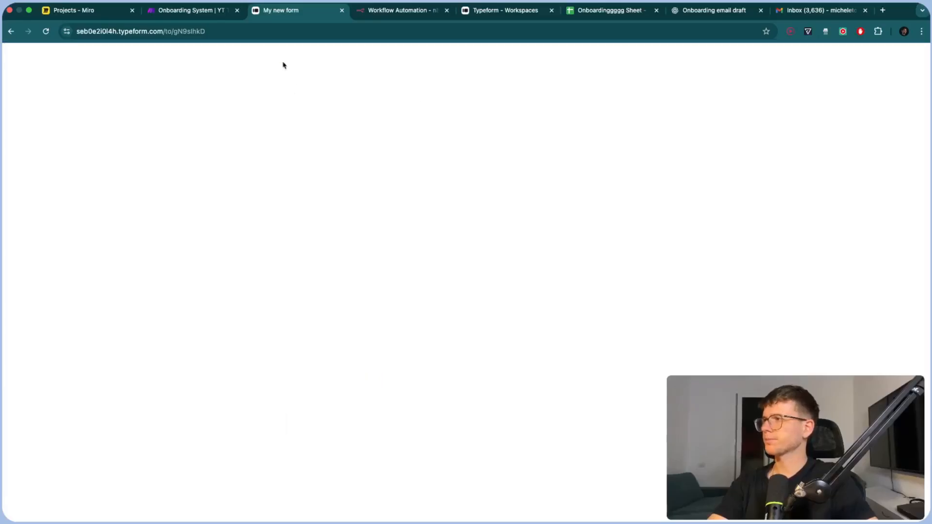
left_click(197, 11)
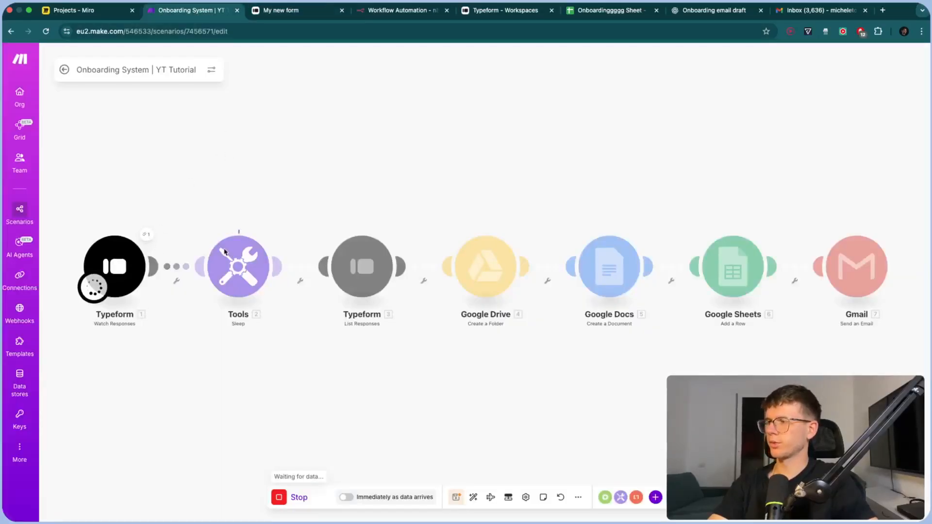
Inspect List Responses' Mappable Answers output, then check the sheet's new row and the inbox
left_click(394, 234)
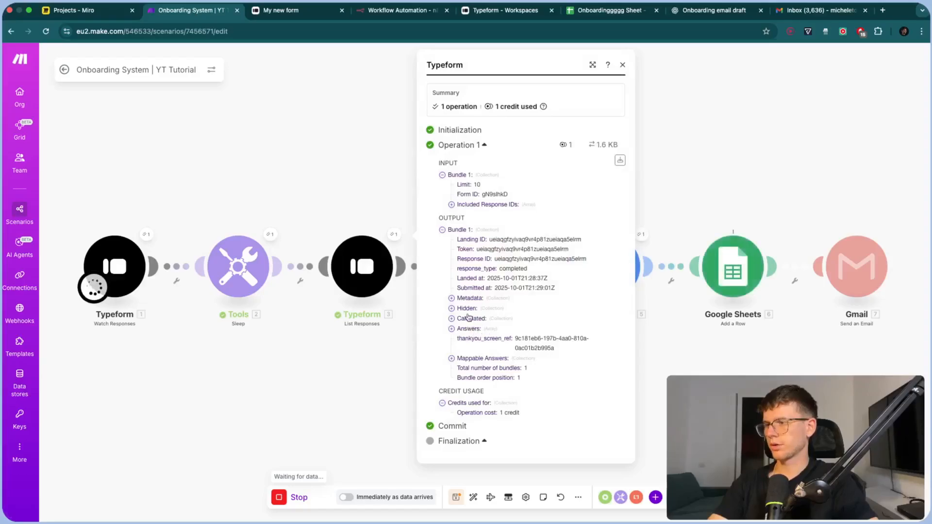
left_click(459, 359)
left_click(361, 376)
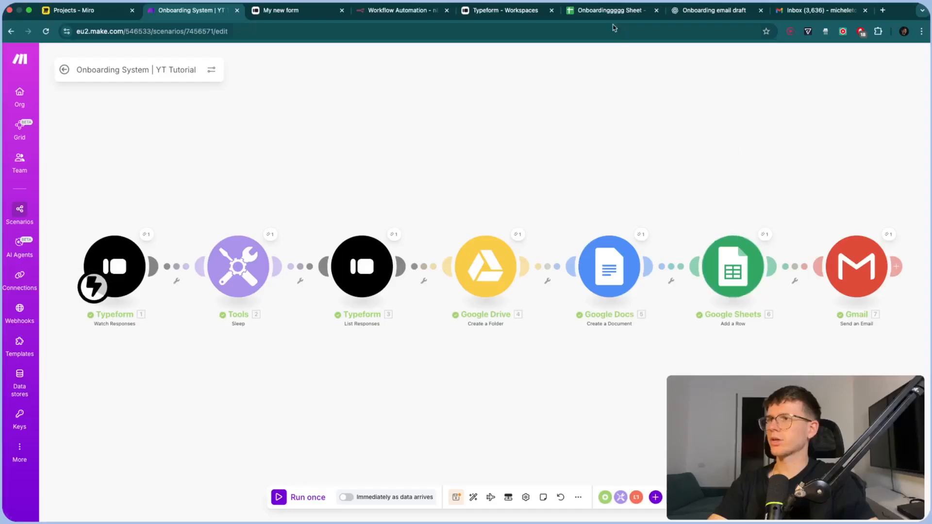
left_click(601, 14)
left_click(227, 220)
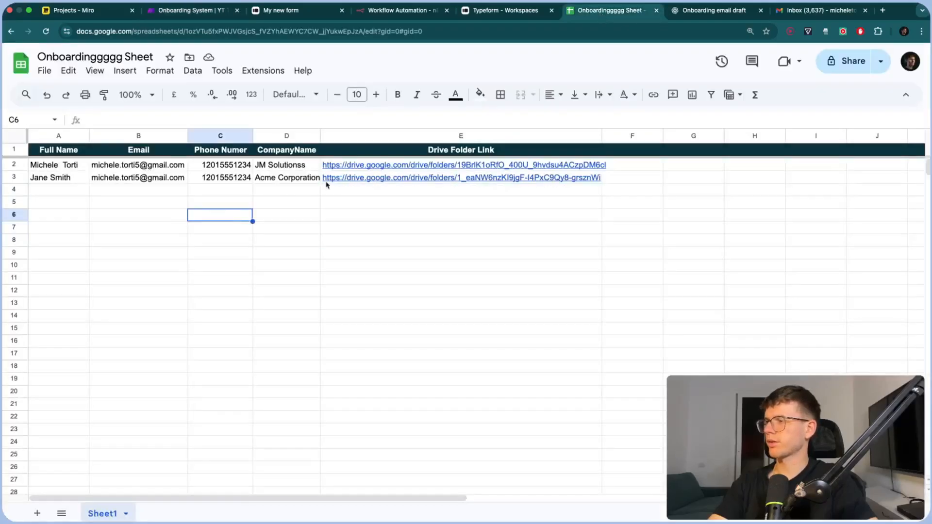
left_click(816, 10)
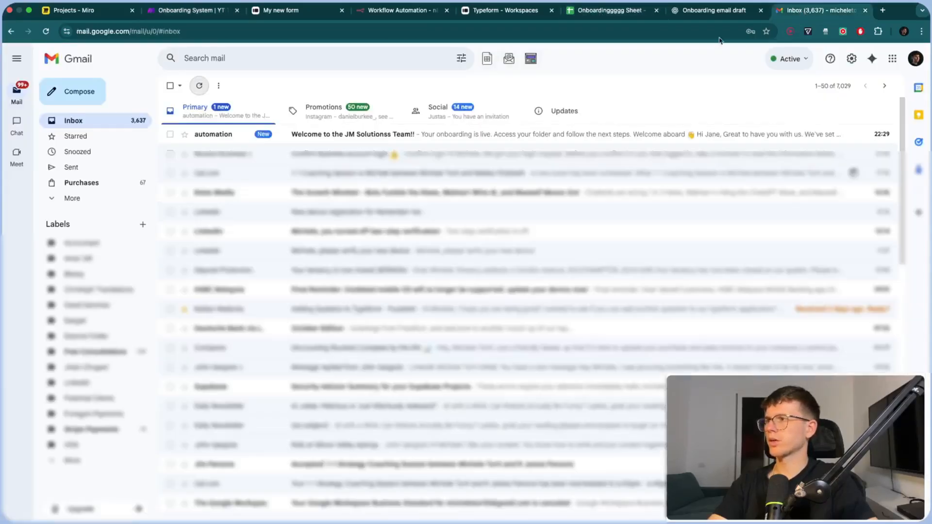
Open the new welcome email and view the Acme Corporation document in its linked folder
left_click(346, 139)
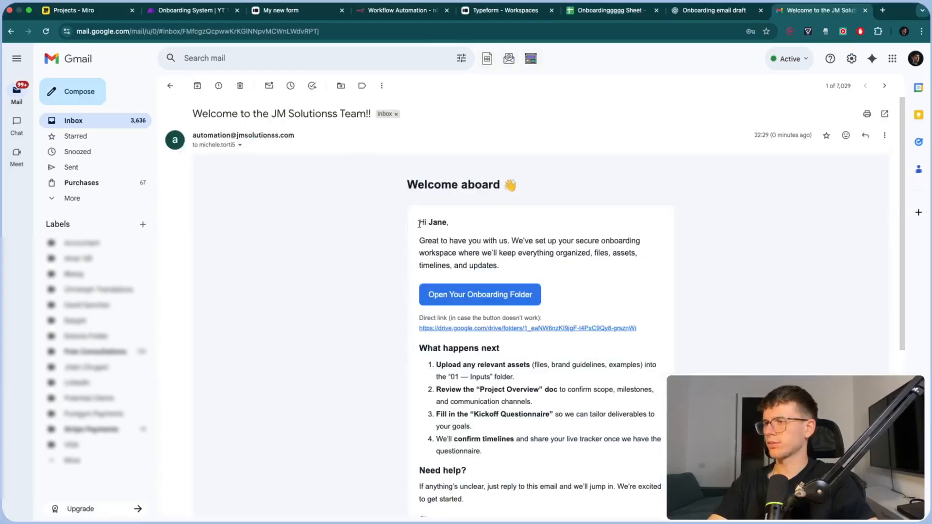
scroll(495, 250, "down", 2)
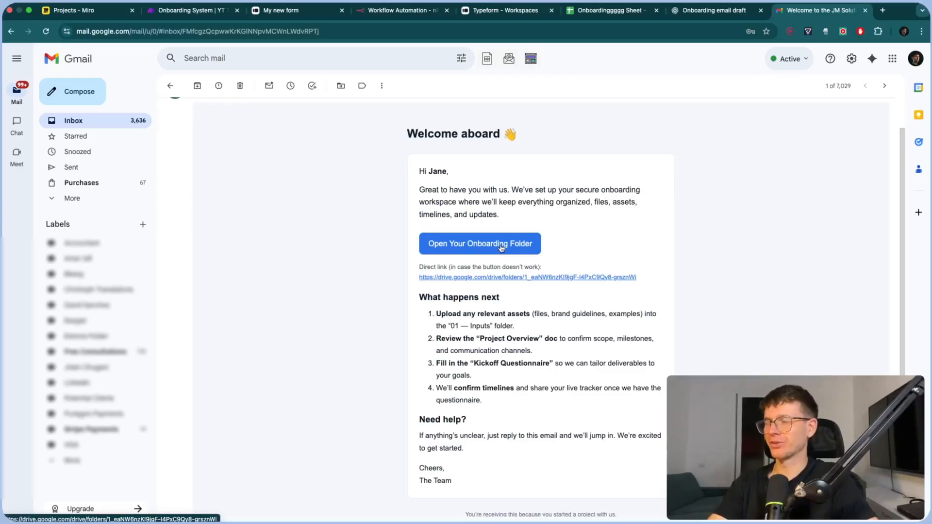
left_click(502, 248)
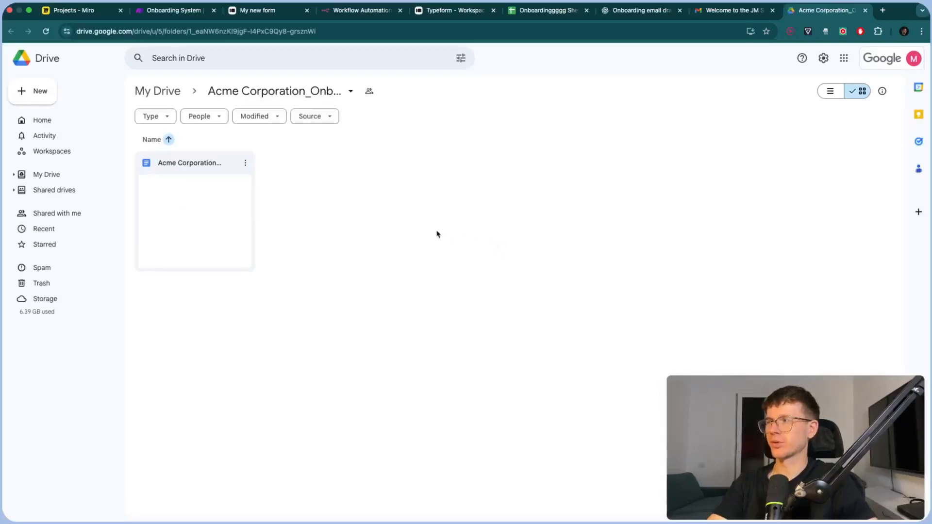
double_click(203, 214)
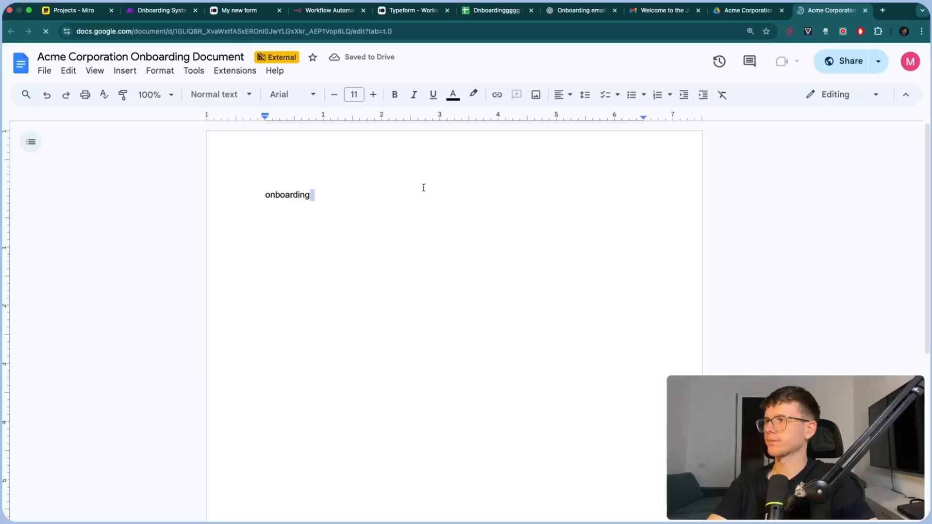
key("super+w")
key("super+w")
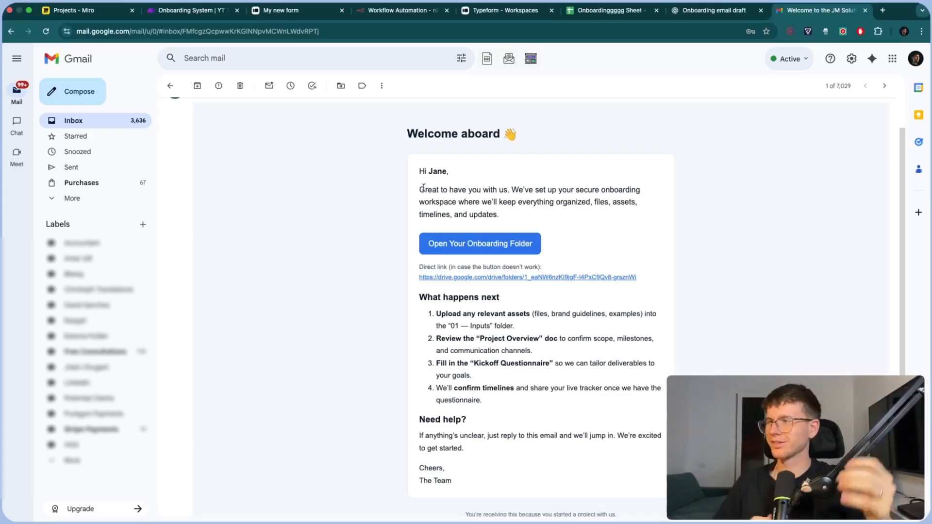
Delete the welcome email and return to the Make onboarding scenario
scroll(411, 188, "up", 2)
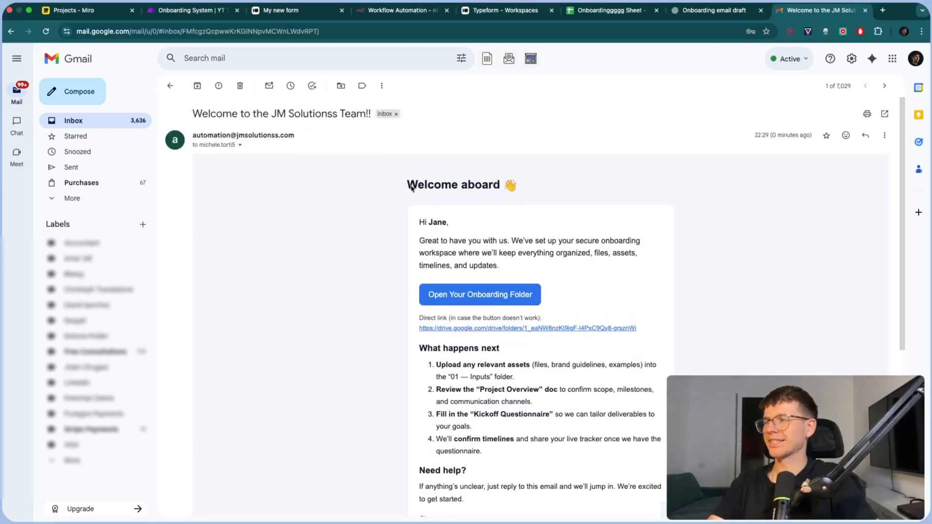
left_click(239, 86)
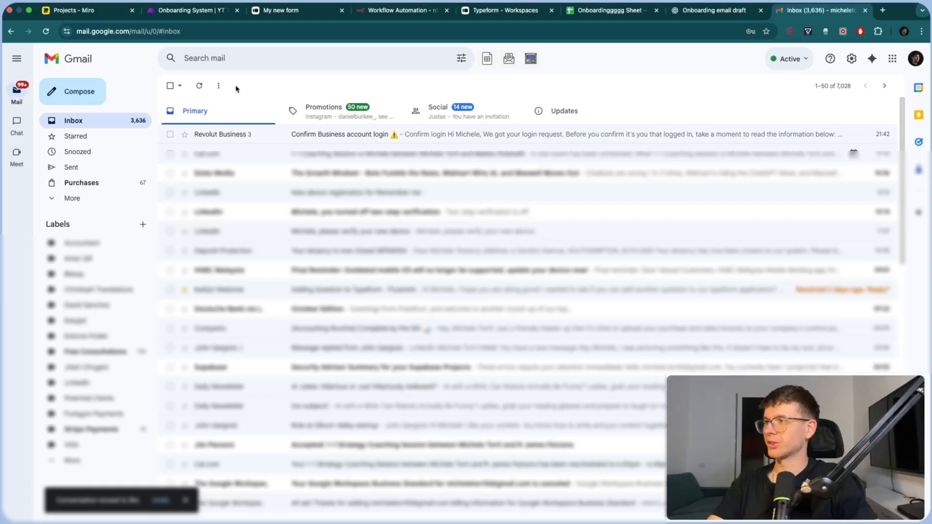
left_click(196, 14)
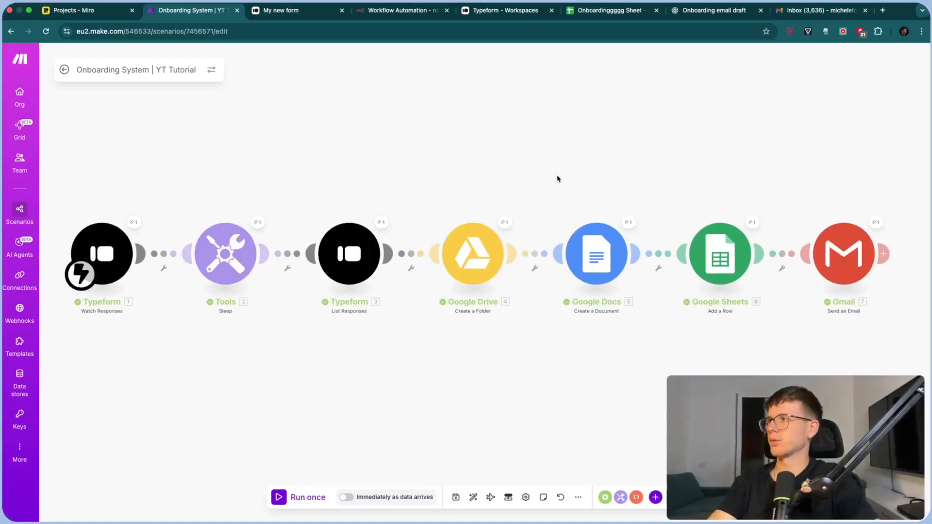
Add a Typeform Trigger as the first n8n node and start a new Typeform credential
left_click(394, 14)
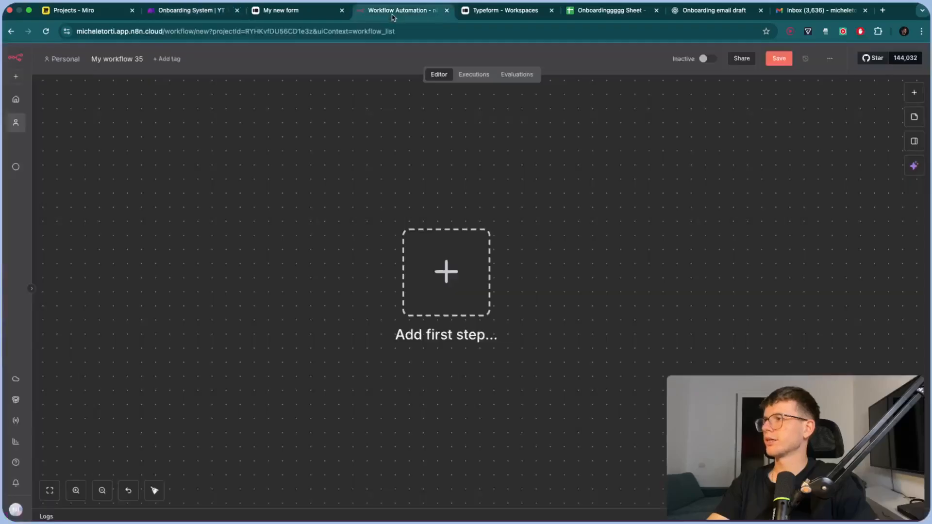
left_click_drag(398, 13, 305, 15)
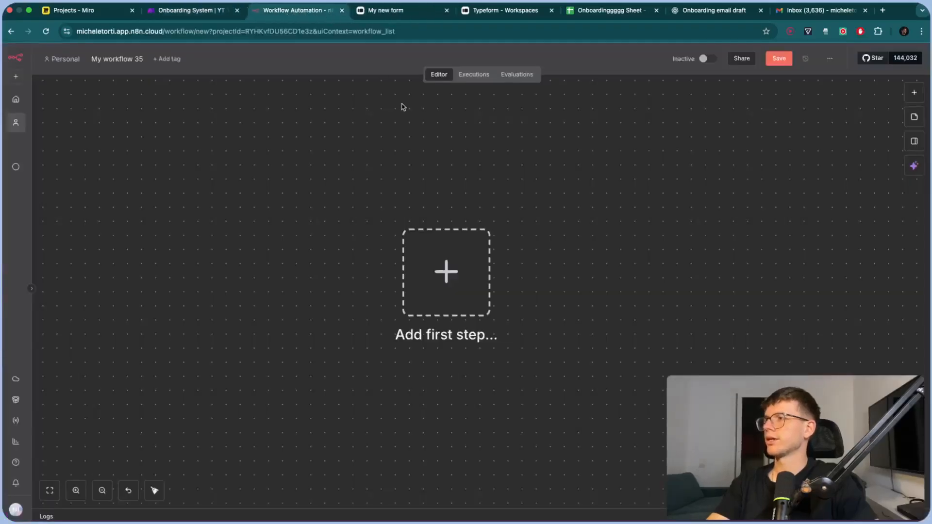
left_click(458, 230)
type("typefor")
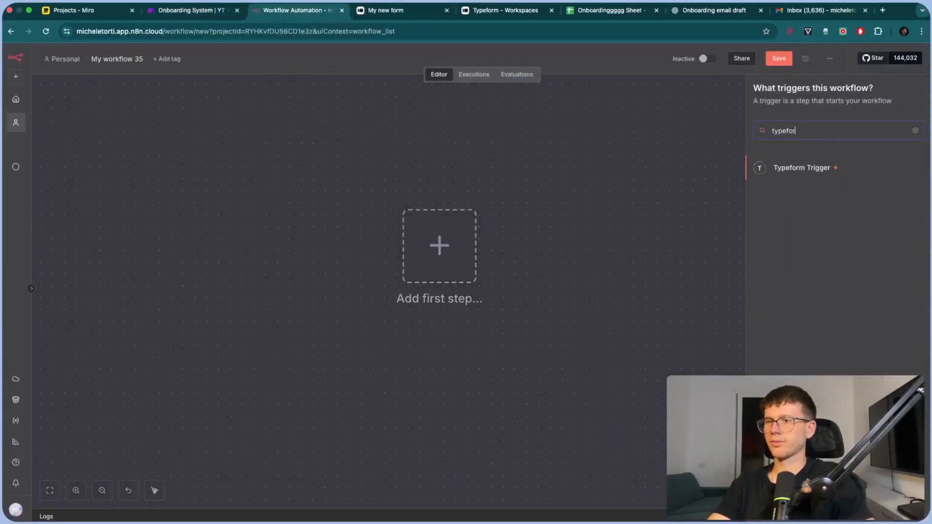
left_click(809, 170)
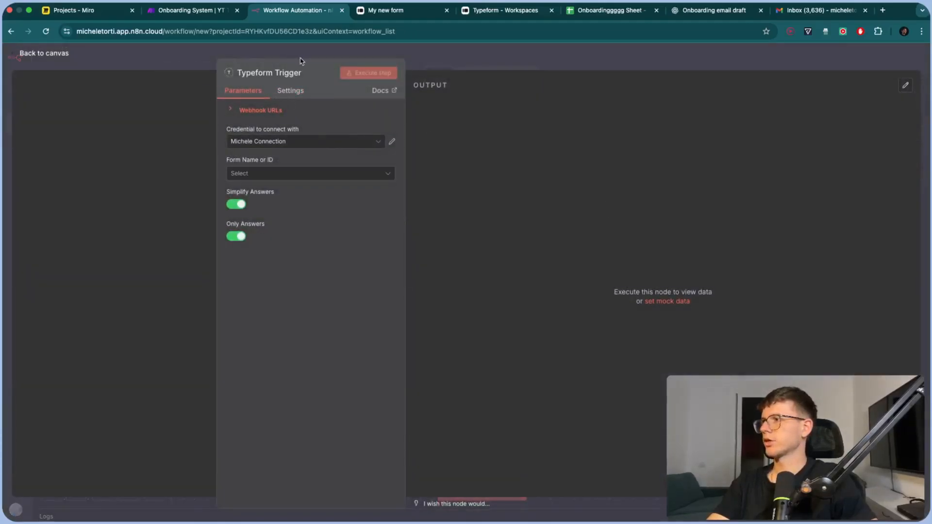
left_click(305, 147)
left_click(306, 193)
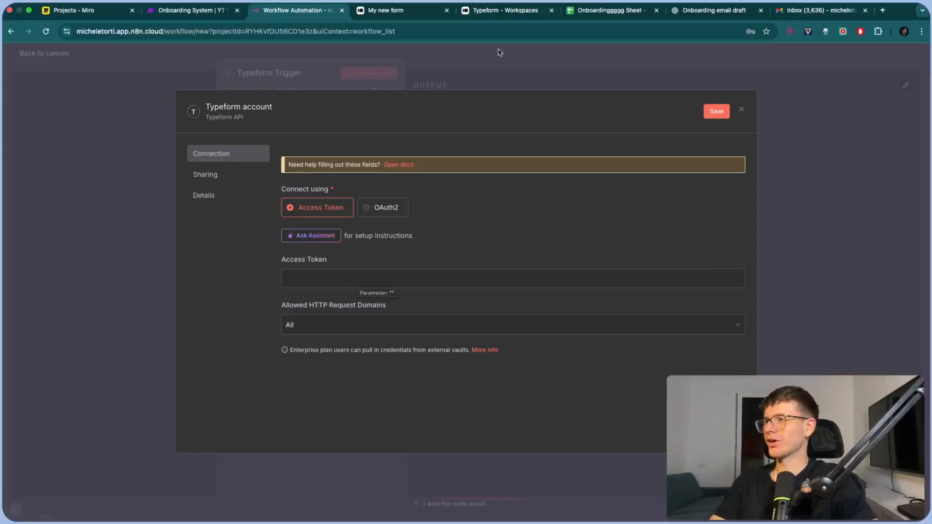
left_click(484, 12)
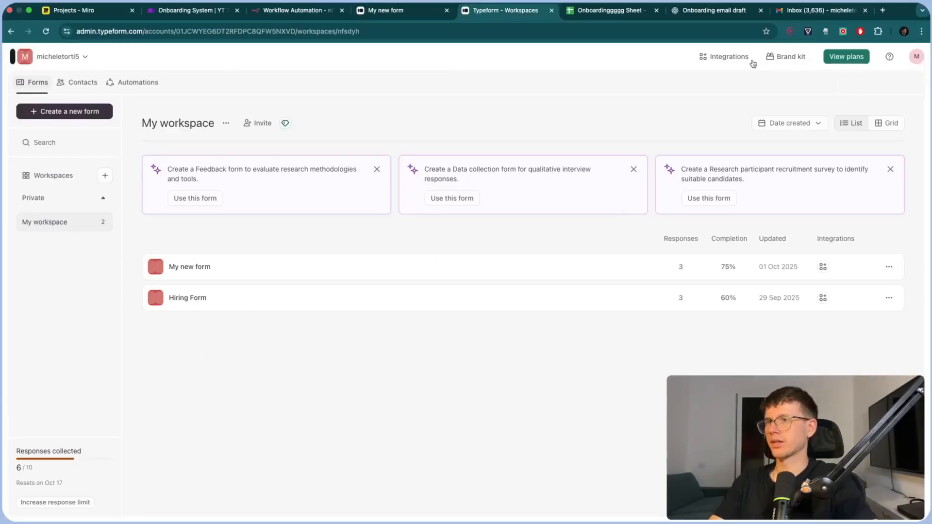
left_click(734, 58)
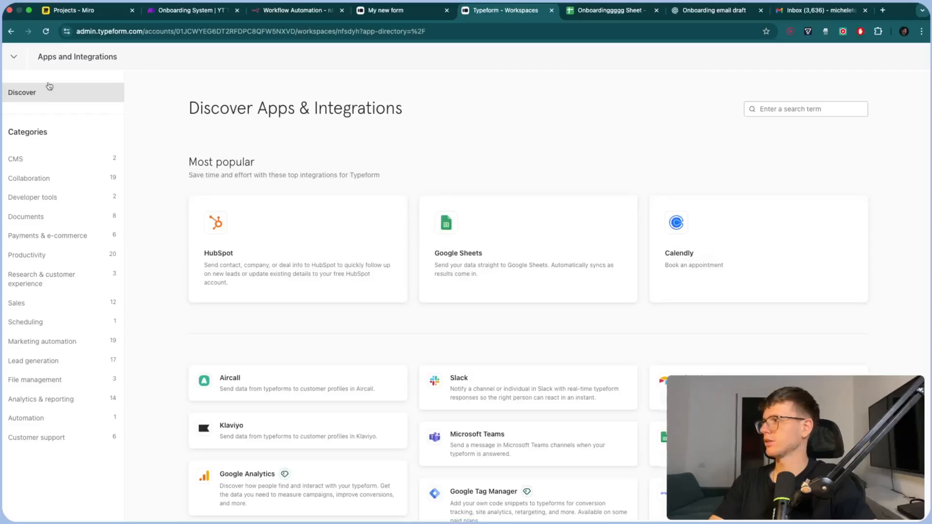
left_click(13, 60)
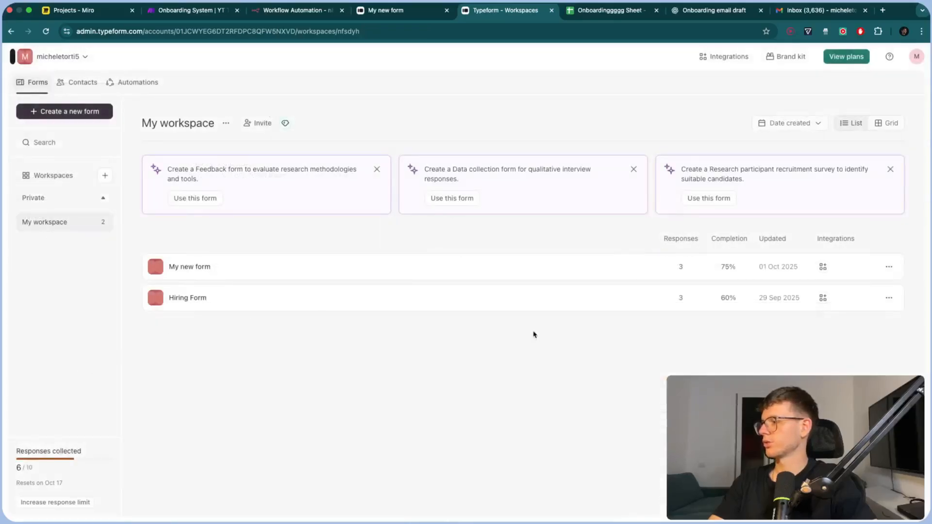
left_click(916, 56)
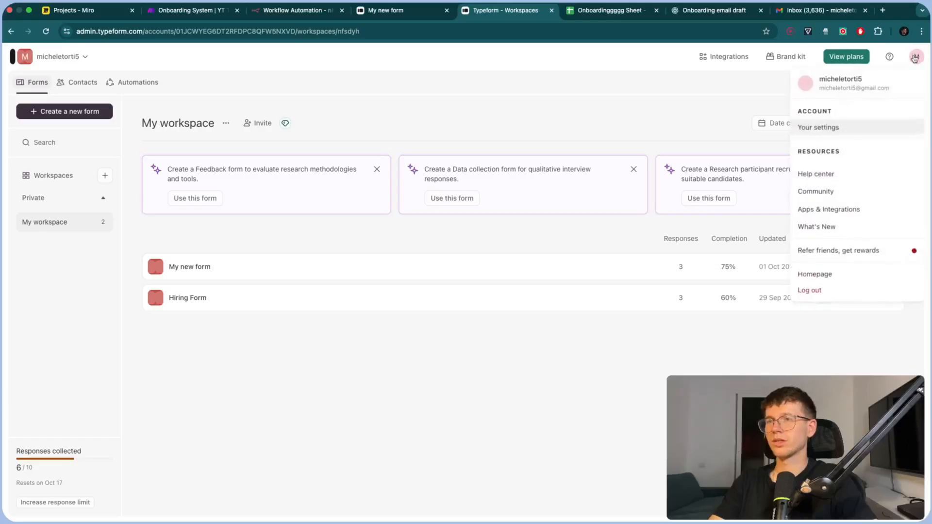
left_click(845, 130)
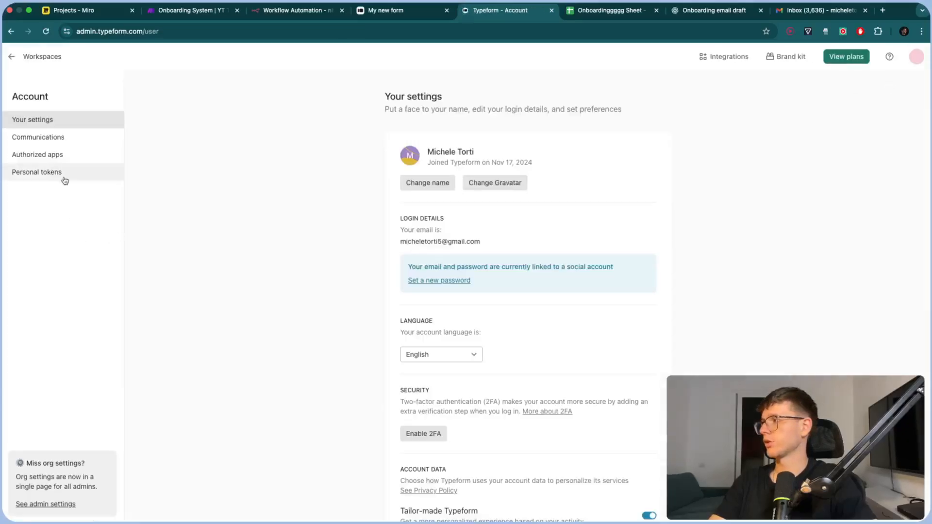
left_click(60, 174)
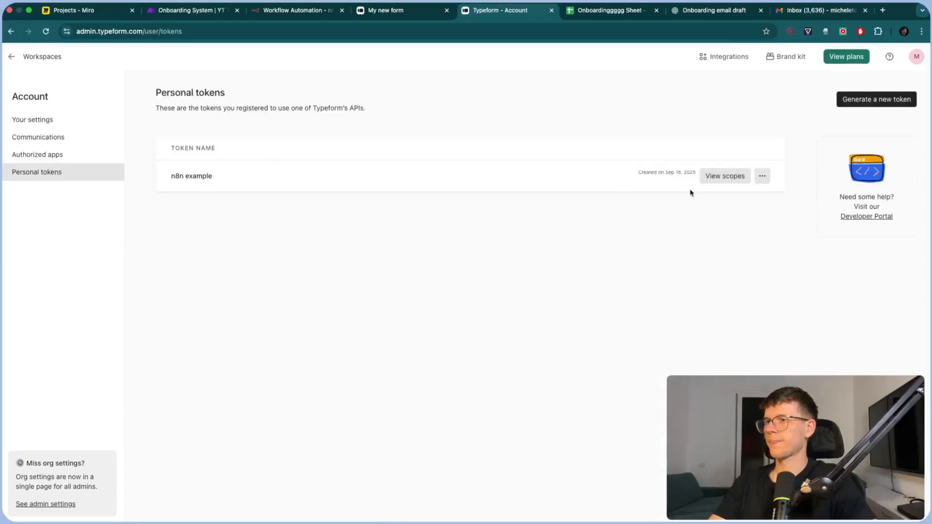
Generate a named all-scopes personal token and copy it for the n8n credential
left_click(867, 108)
left_click(444, 235)
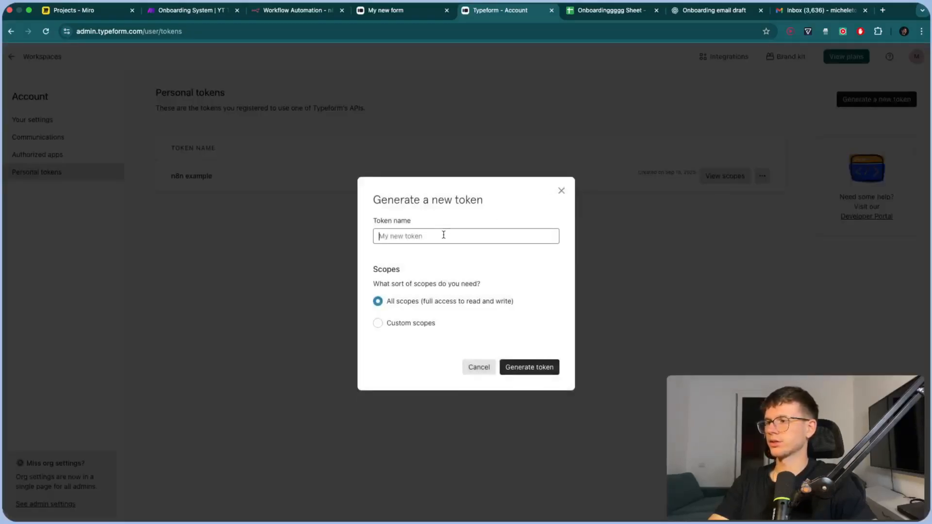
type("Mciheel")
key("BackSpace")
key("BackSpace")
key("BackSpace")
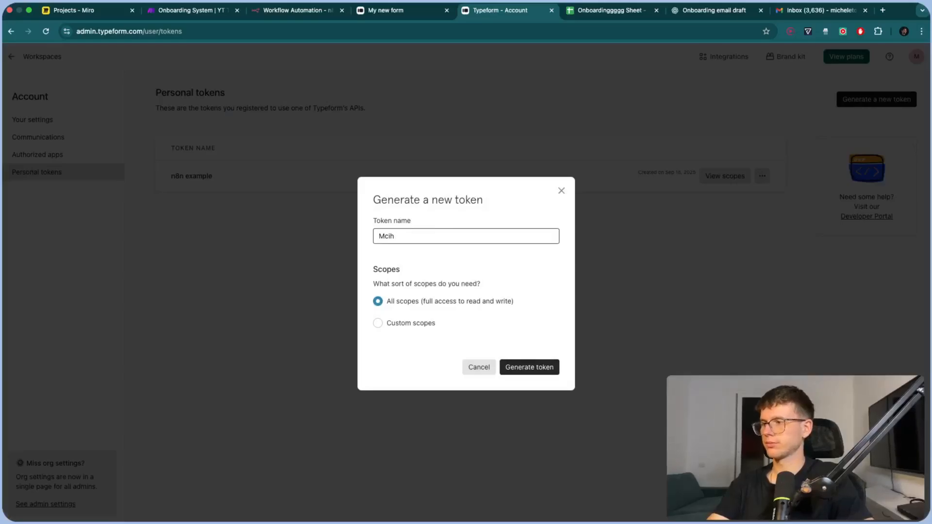
type("ichele")
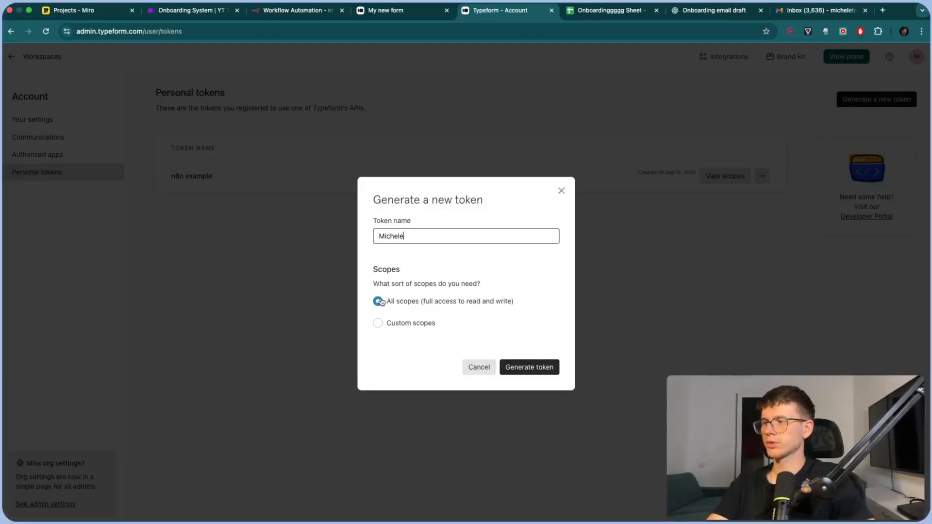
left_click(530, 368)
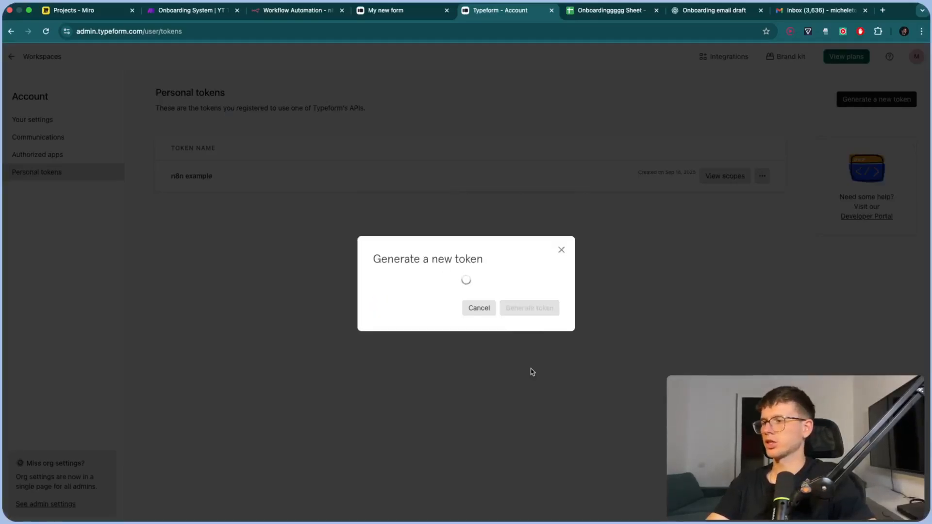
left_click(545, 260)
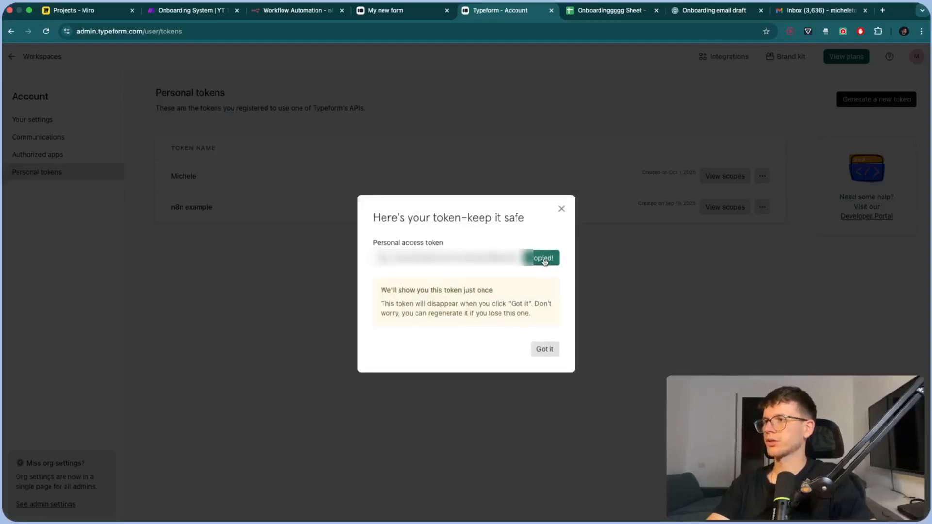
left_click(299, 10)
Paste the new Typeform access token and rename the credential to a name ending '1st Oct'
left_click(347, 278)
key("super+v")
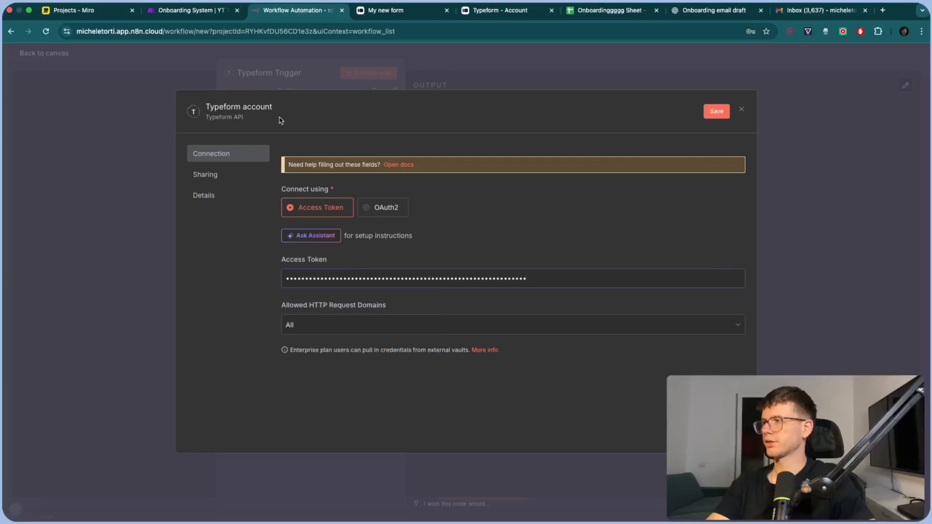
left_click(251, 106)
type("Michele Co")
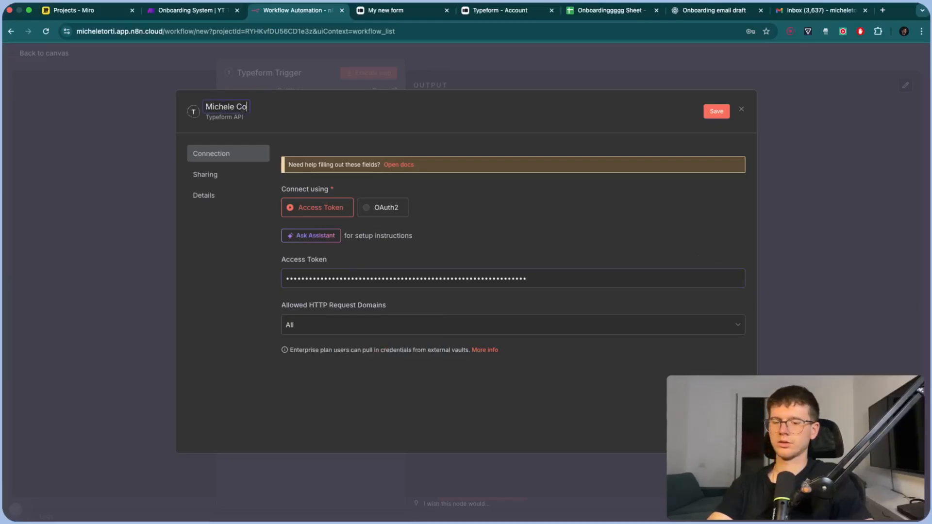
type("nnection")
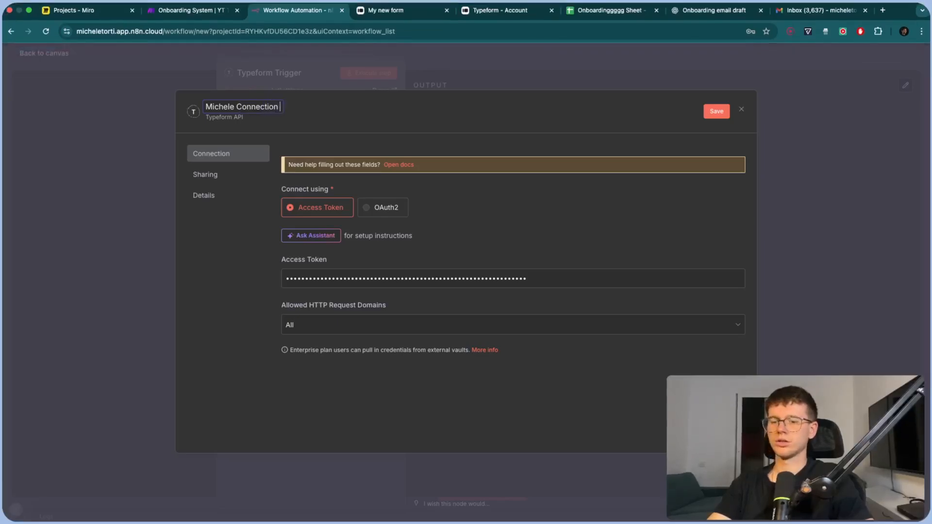
type(" 1st Oct")
key("Return")
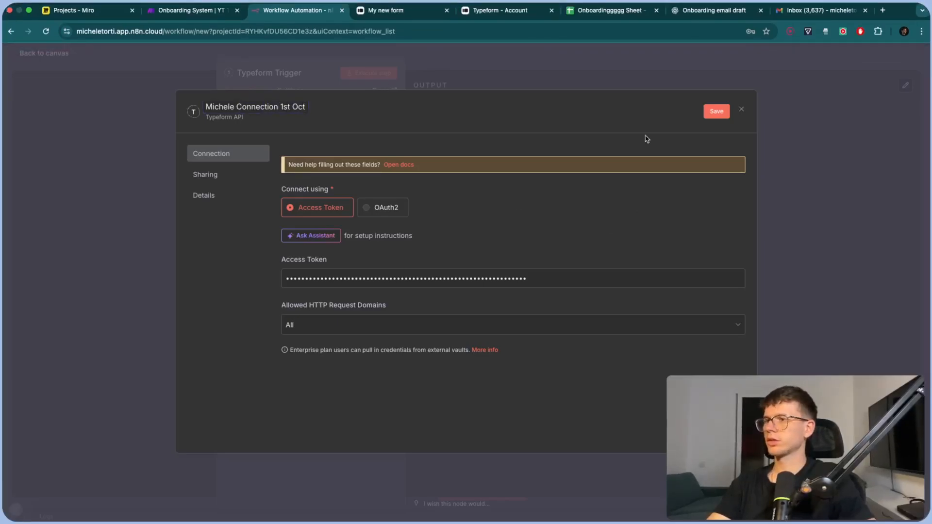
Save the Typeform credential, dismiss the browser prompt, and close the credential dialog
left_click(718, 112)
left_click(670, 183)
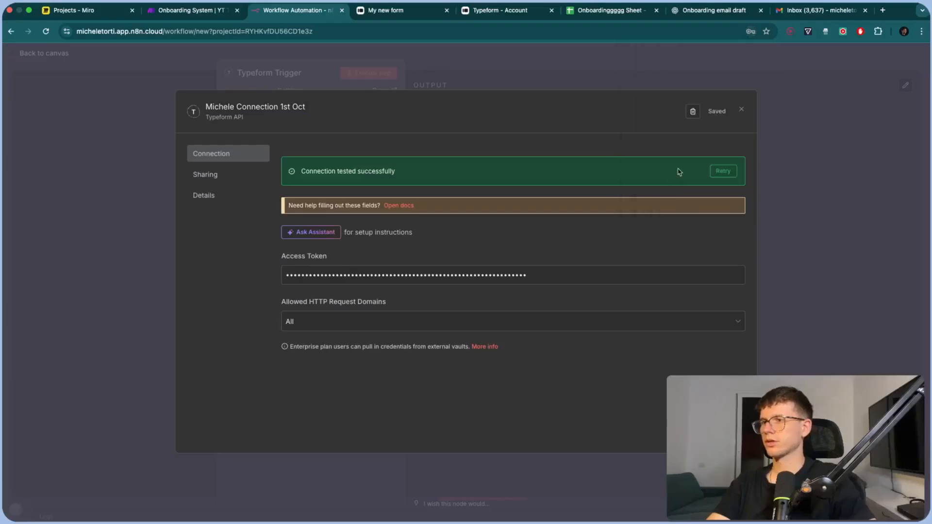
left_click(741, 112)
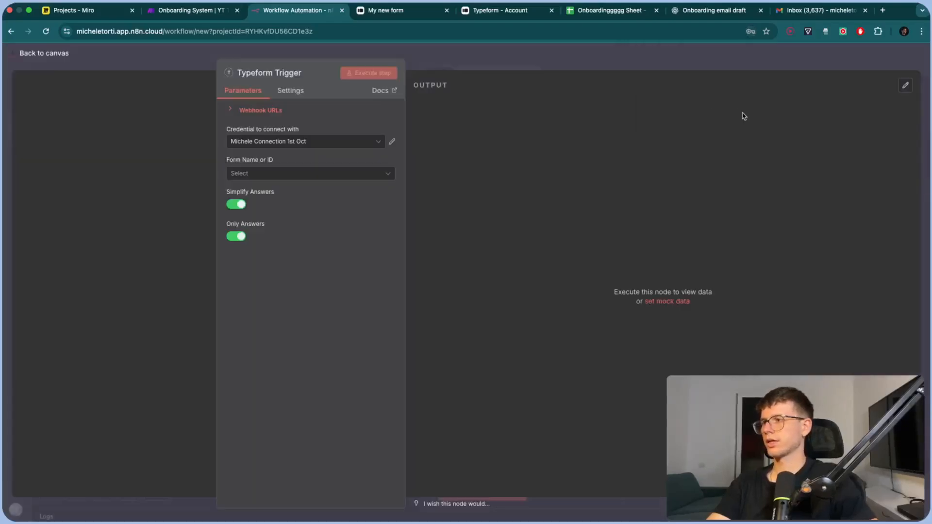
Set the Typeform Trigger to watch the form 'My new form'
left_click(312, 174)
left_click(294, 199)
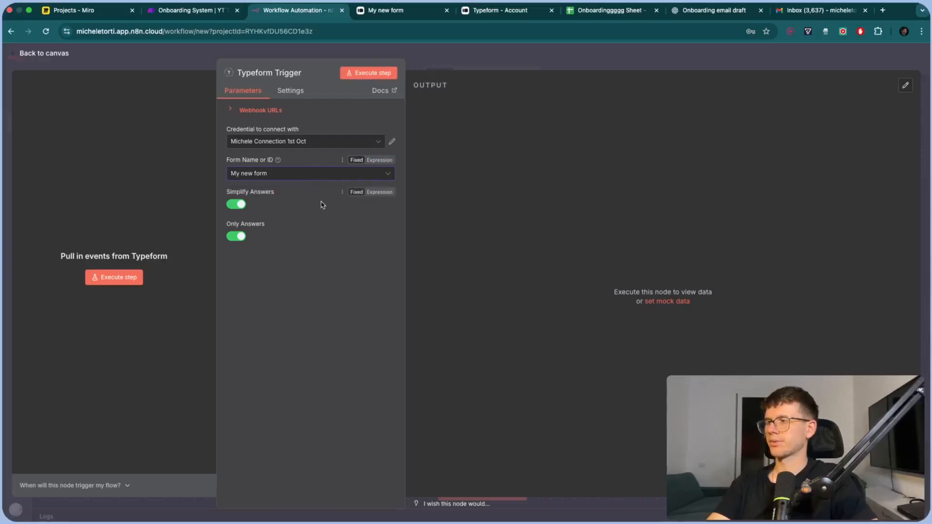
left_click(442, 58)
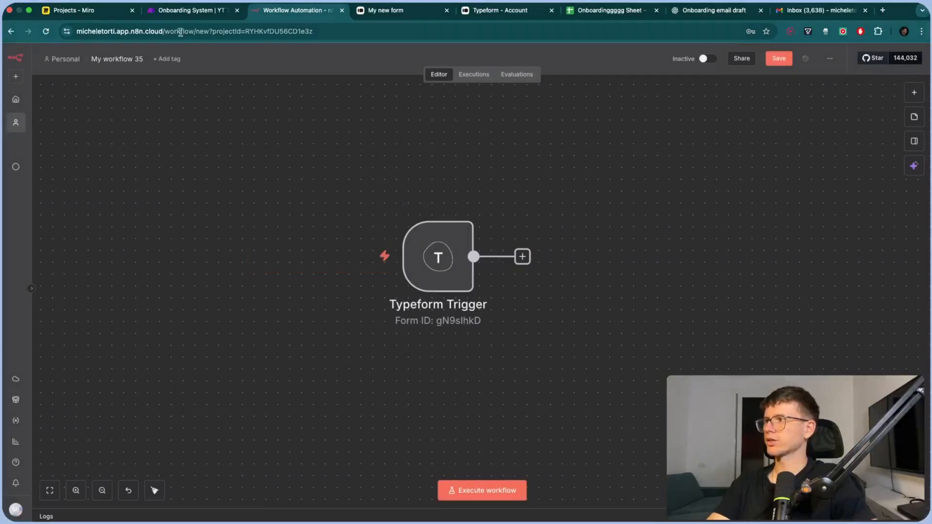
Reopen the Typeform Trigger and start listening for a test event
left_click(175, 11)
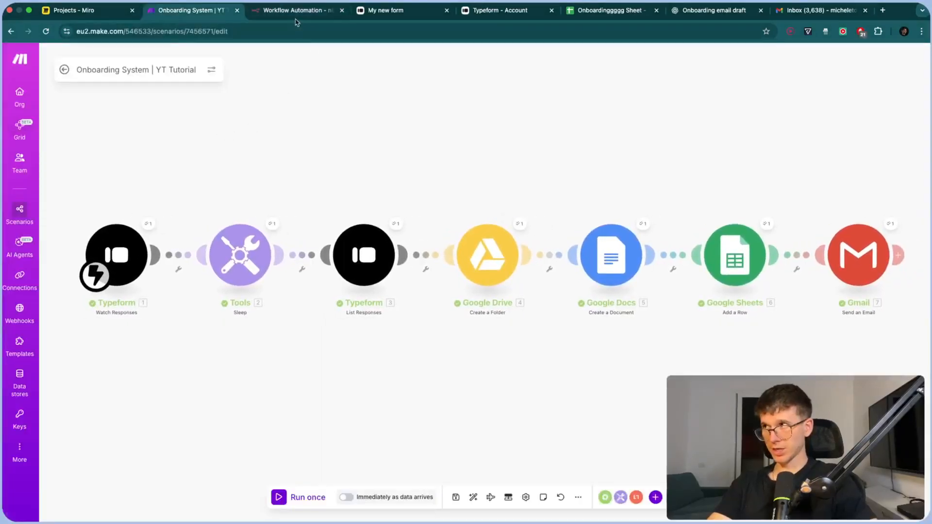
left_click(296, 18)
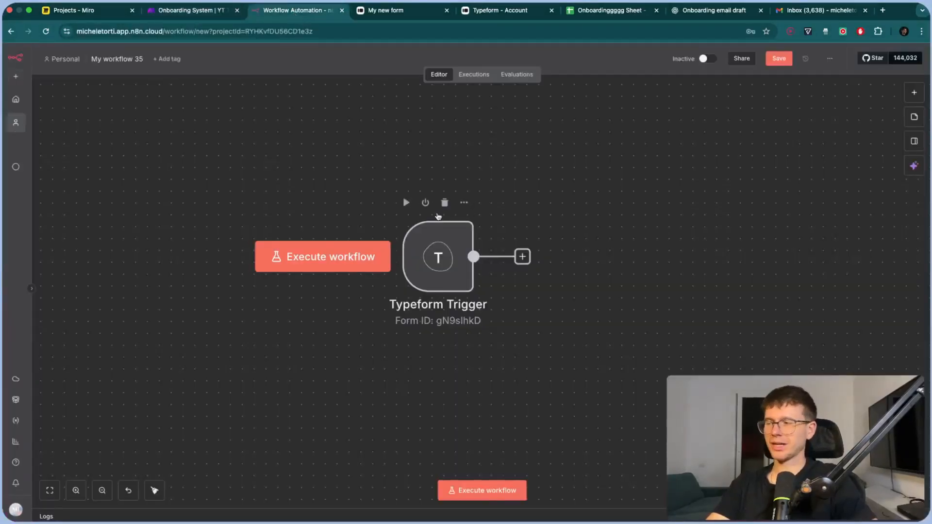
double_click(432, 248)
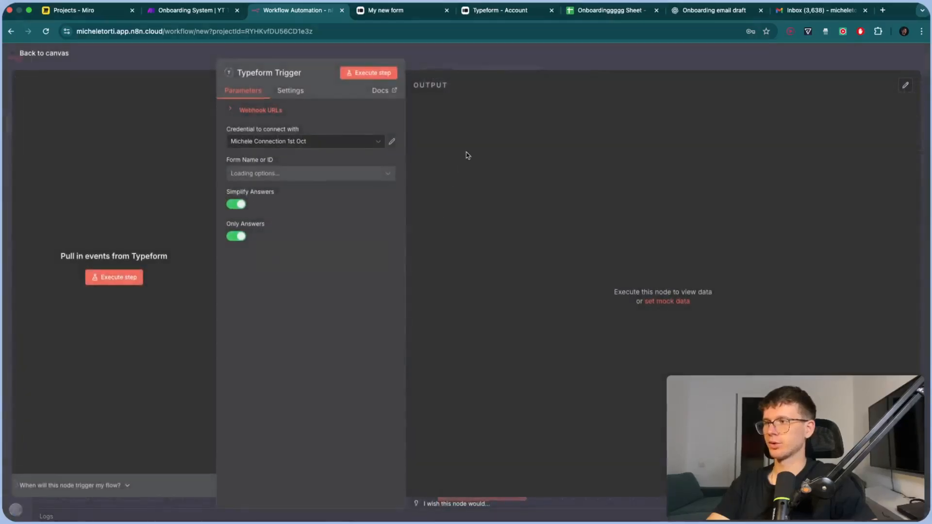
left_click(386, 77)
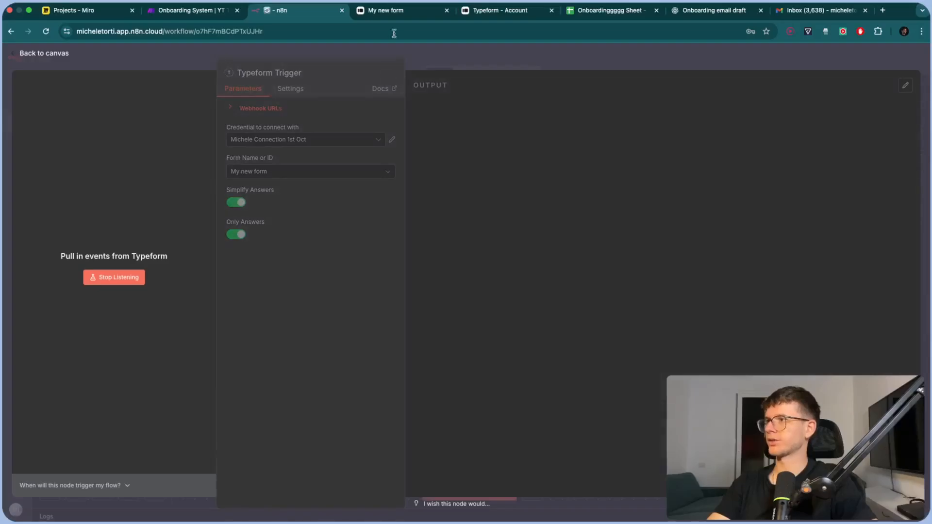
Reload the live onboarding form in Typeform and start a fresh response
left_click(500, 16)
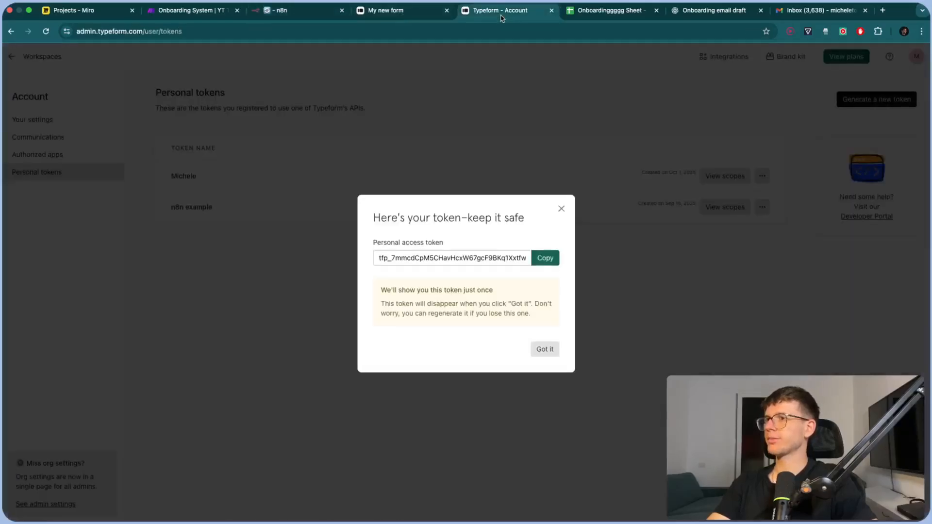
left_click(474, 131)
left_click(9, 58)
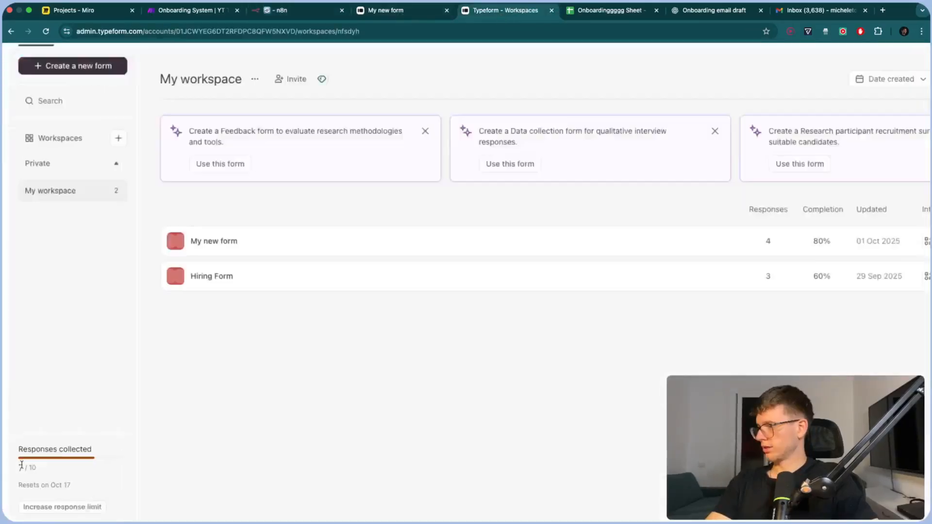
left_click(397, 12)
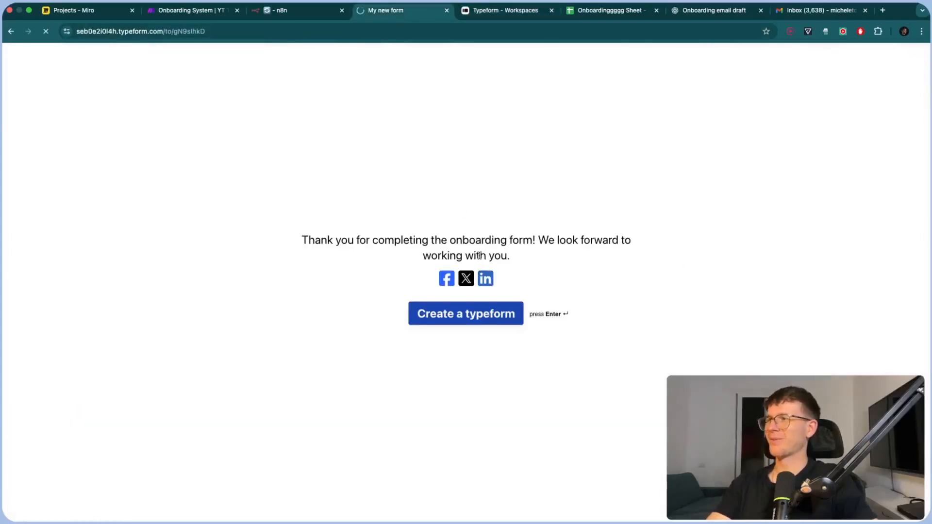
key("super+r")
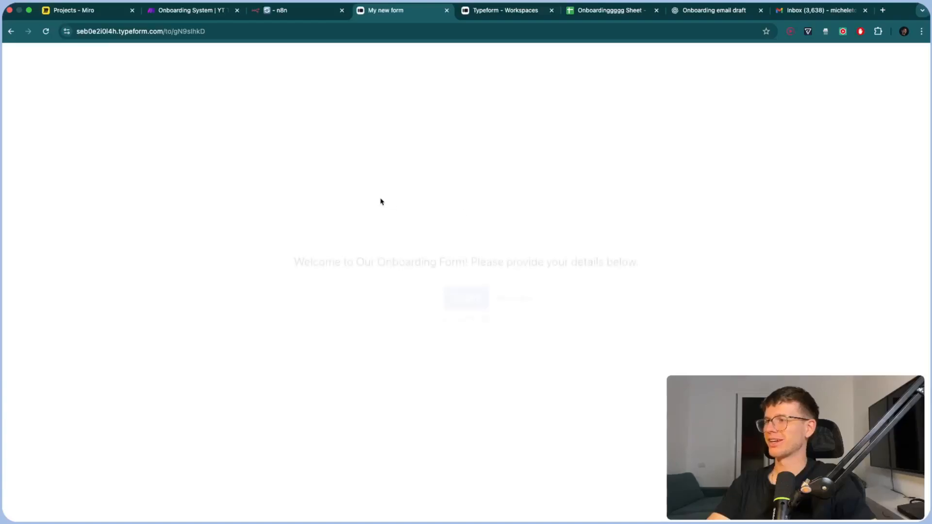
left_click(469, 289)
Enter a sample first name, last name and phone number in the form
left_click(349, 165)
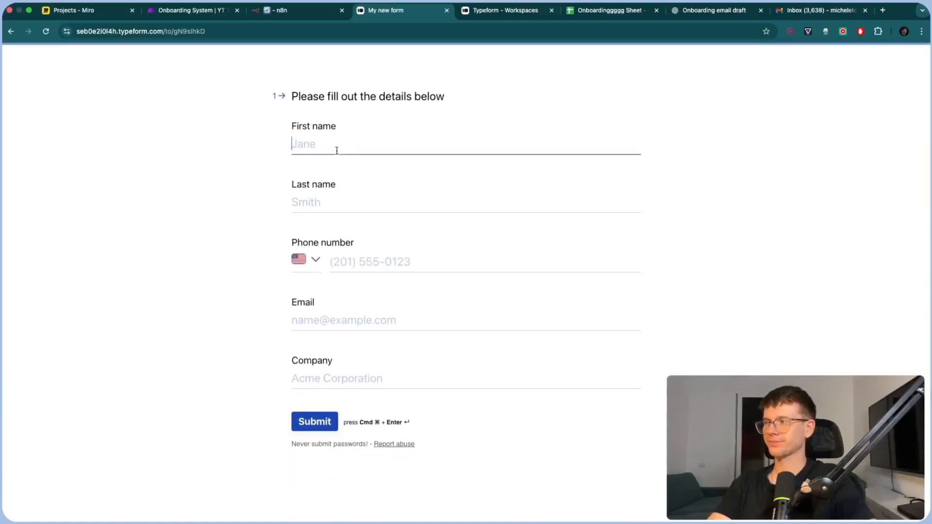
type("Jane")
left_click(335, 200)
type("Smith")
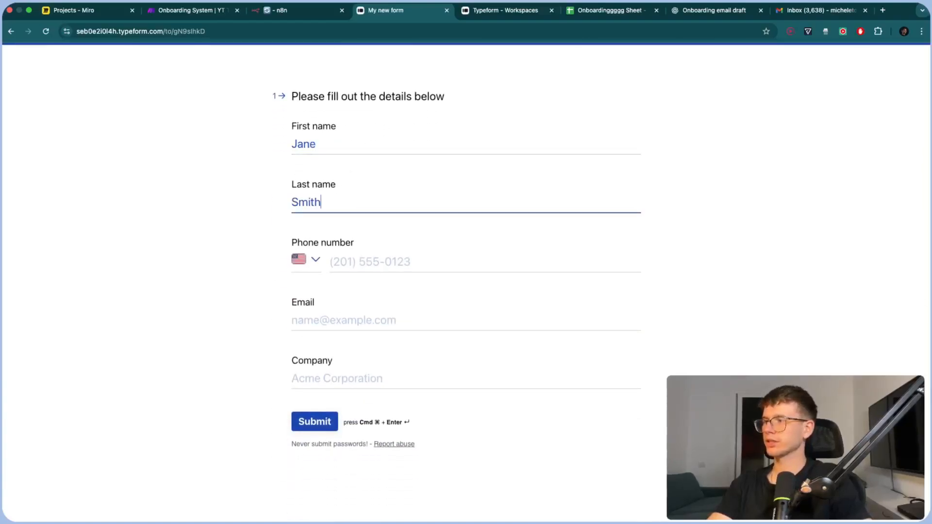
left_click(372, 254)
type("201) 55")
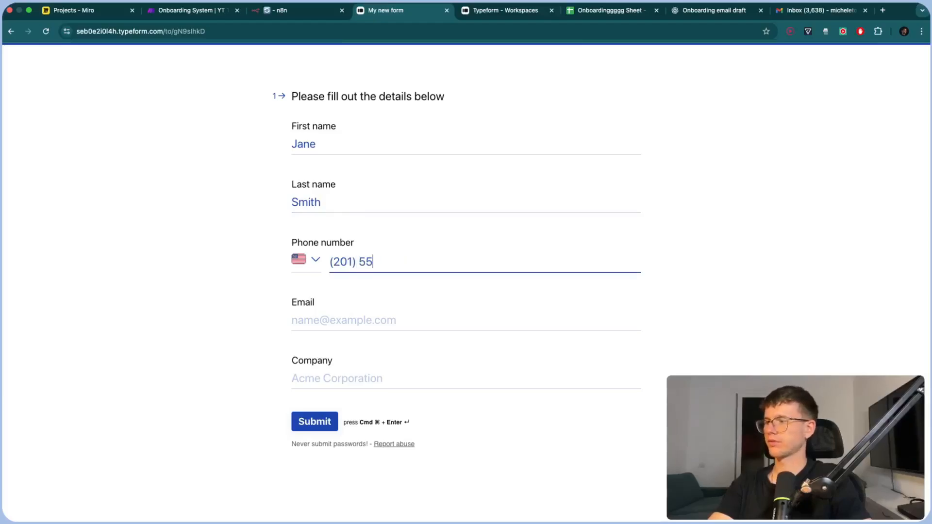
type("5-1234")
Enter a sample e-mail and company 'Acme Corporation', then submit the response
left_click(372, 314)
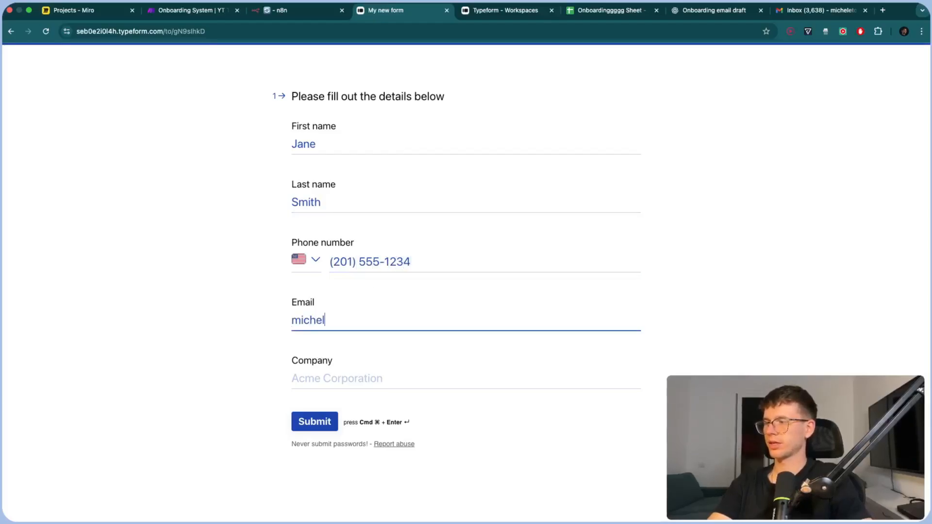
left_click(373, 376)
type("Acme Corporation")
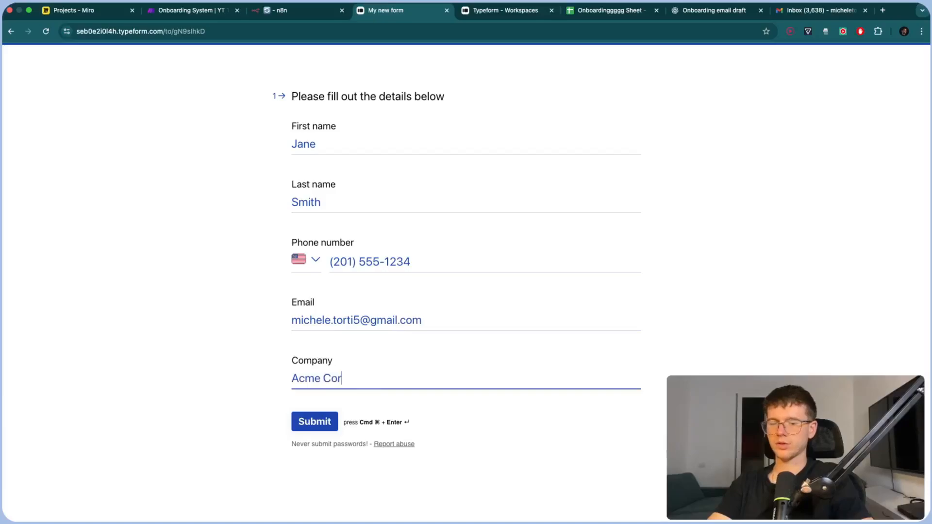
left_click(329, 425)
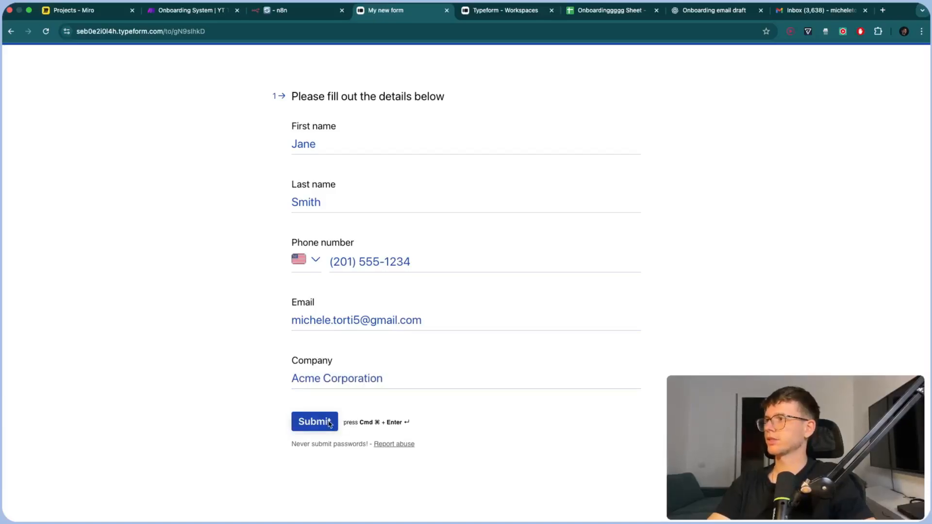
left_click(291, 12)
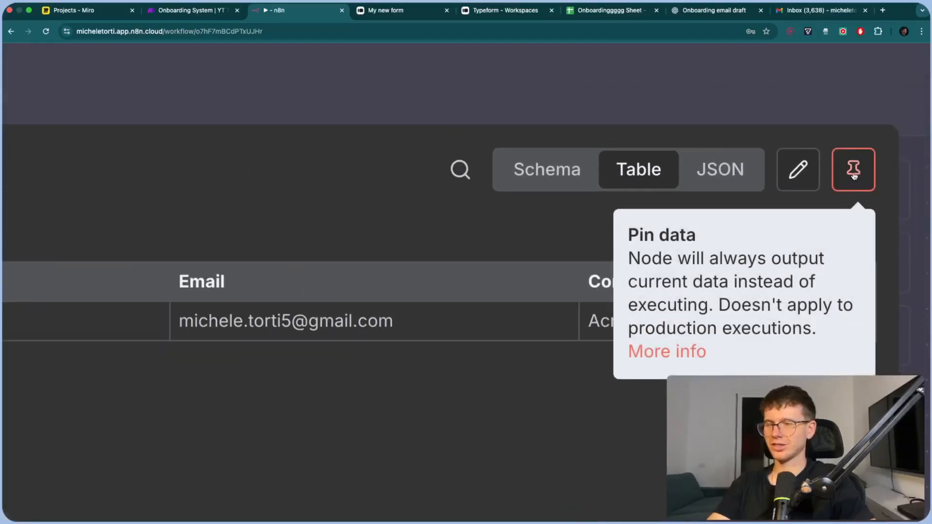
Pin the received Typeform response on the trigger and execute the whole workflow with it
left_click(854, 175)
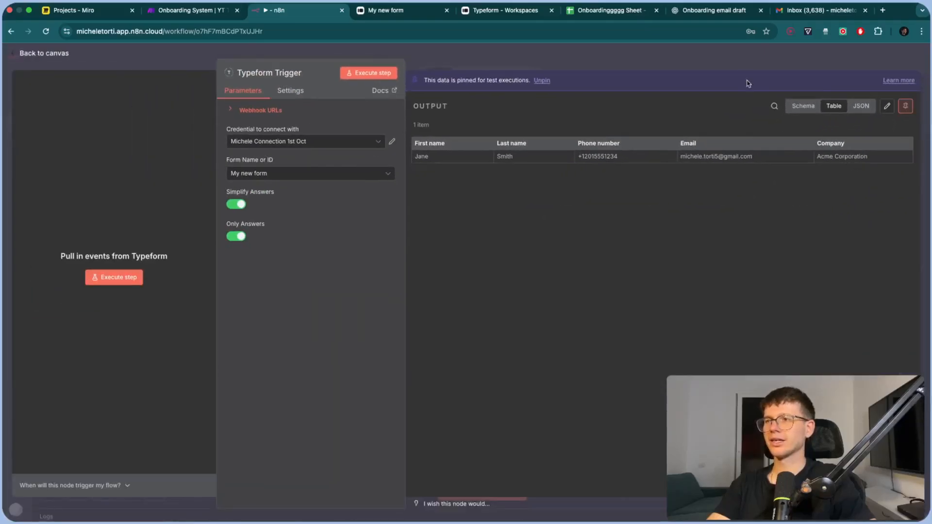
left_click(743, 63)
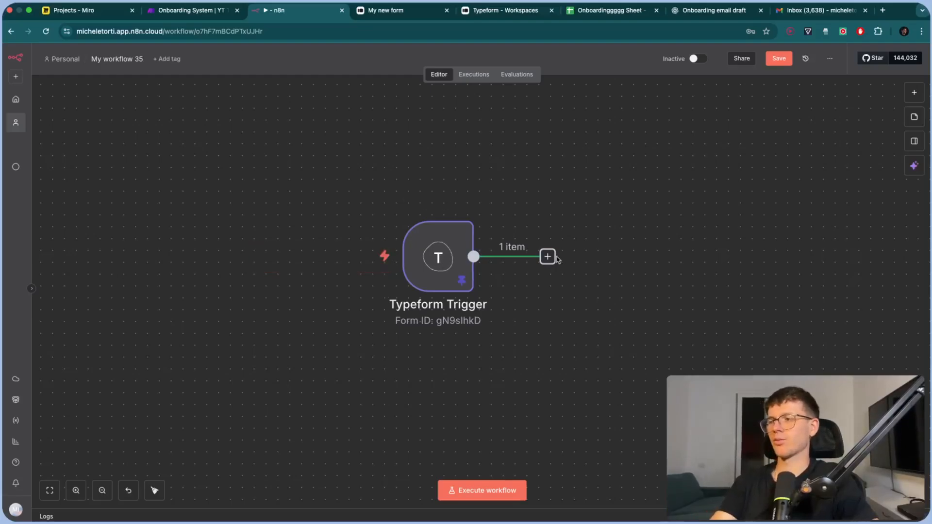
left_click(340, 262)
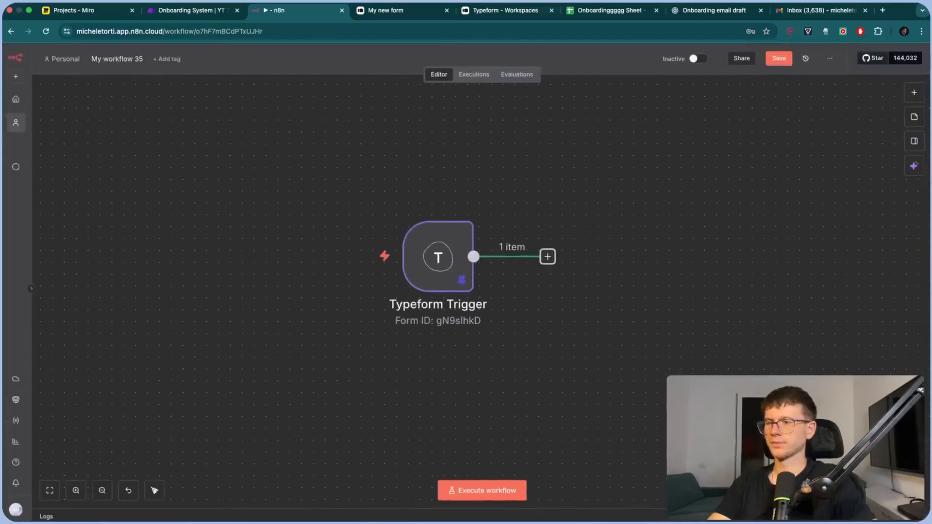
scroll(713, 448, "down", 5)
key("1")
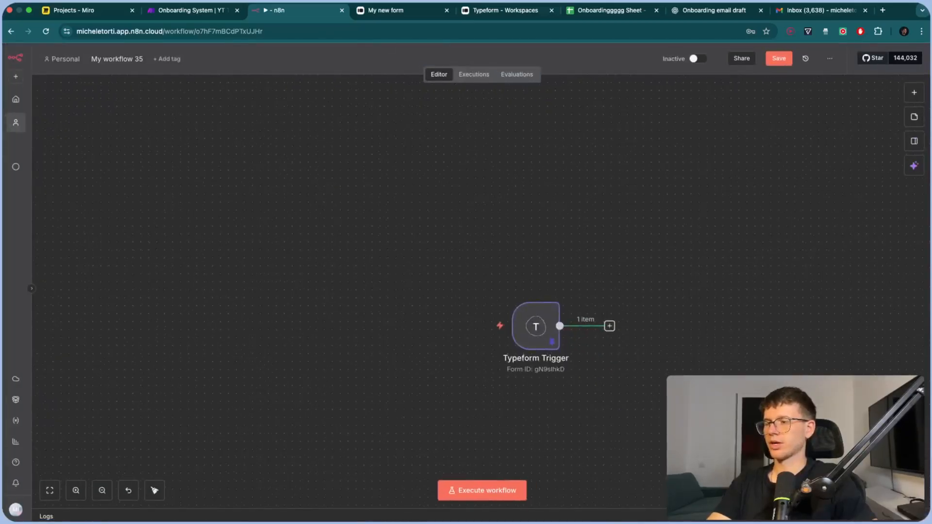
scroll(572, 337, "down", 1)
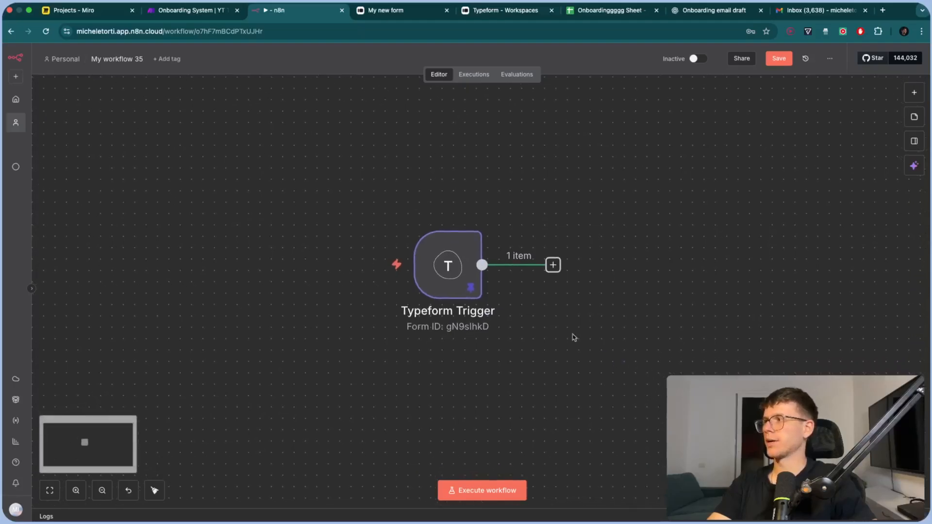
Add a Google Drive 'Create folder' step after the Typeform Trigger
left_click(209, 12)
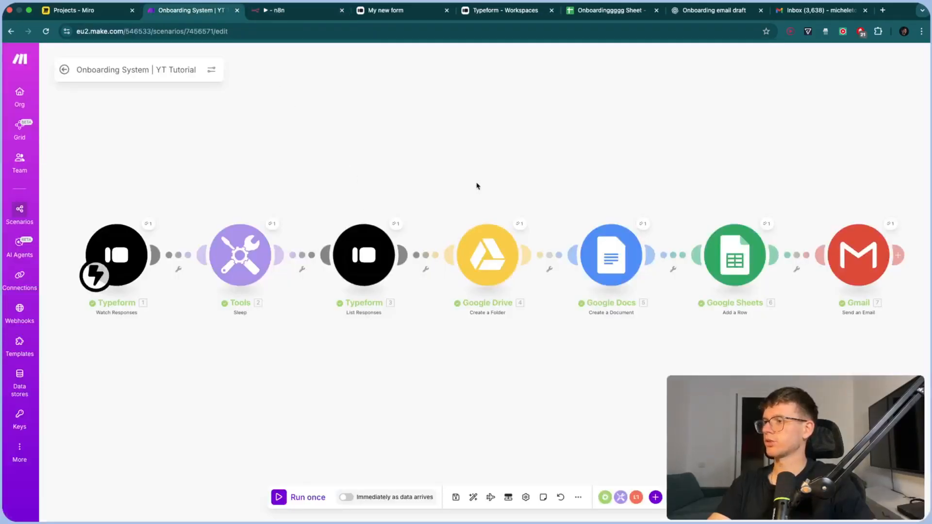
left_click_drag(476, 185, 312, 180)
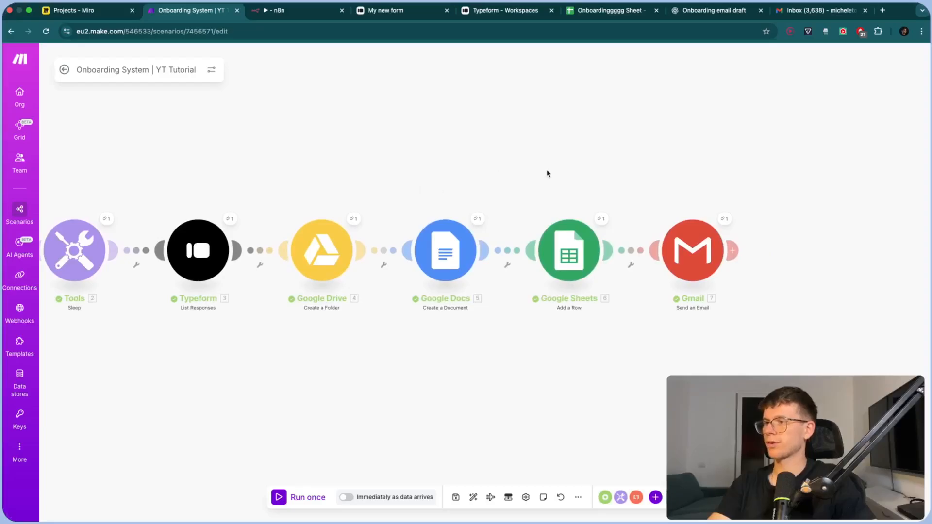
left_click(319, 18)
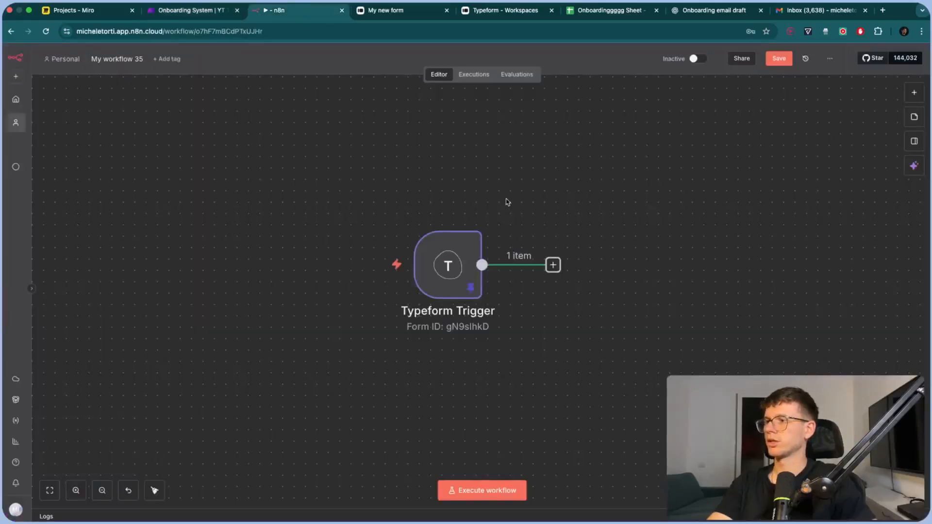
left_click(553, 265)
type("drive")
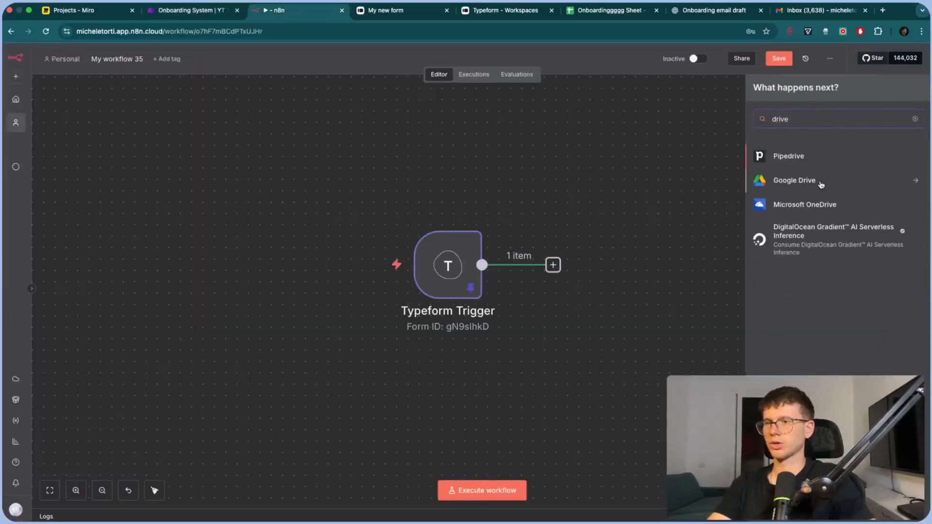
left_click(821, 184)
type("crea")
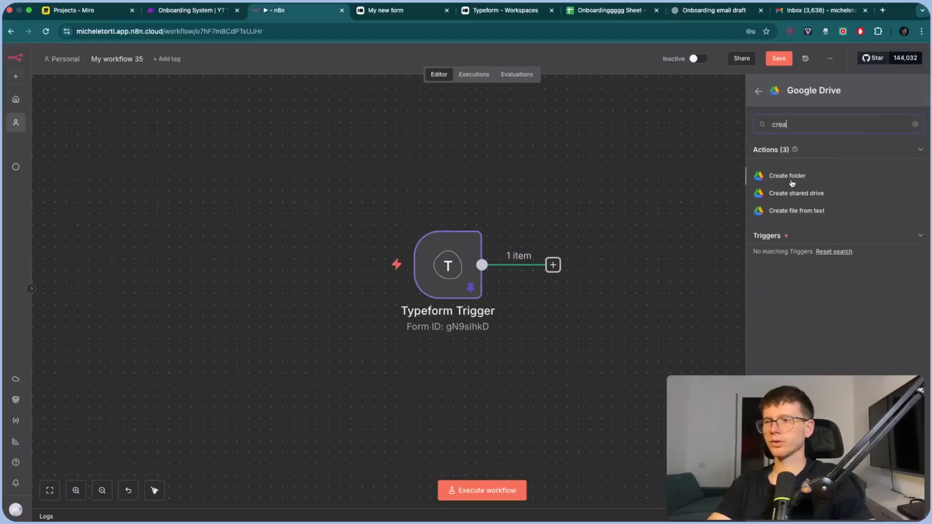
left_click(787, 176)
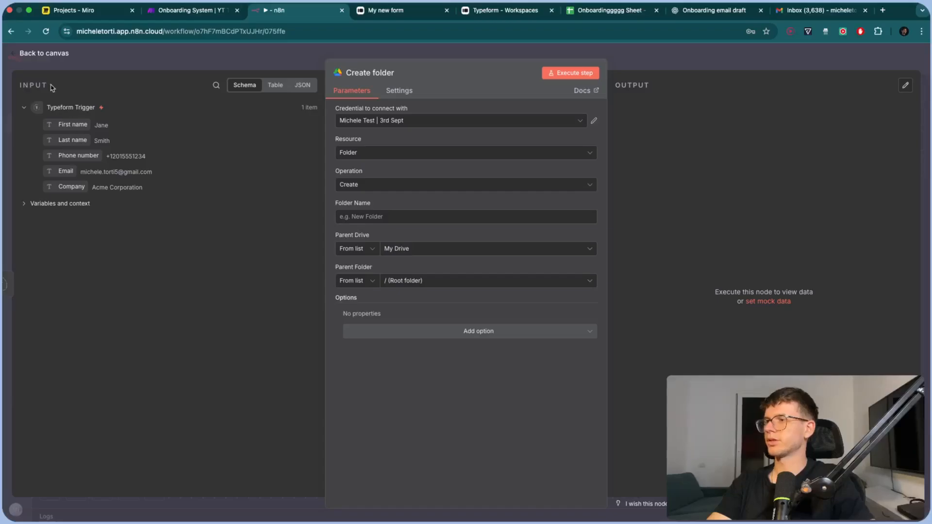
Keep the existing Drive credential, abandoning a new credential setup without connecting
left_click_drag(625, 95, 653, 88)
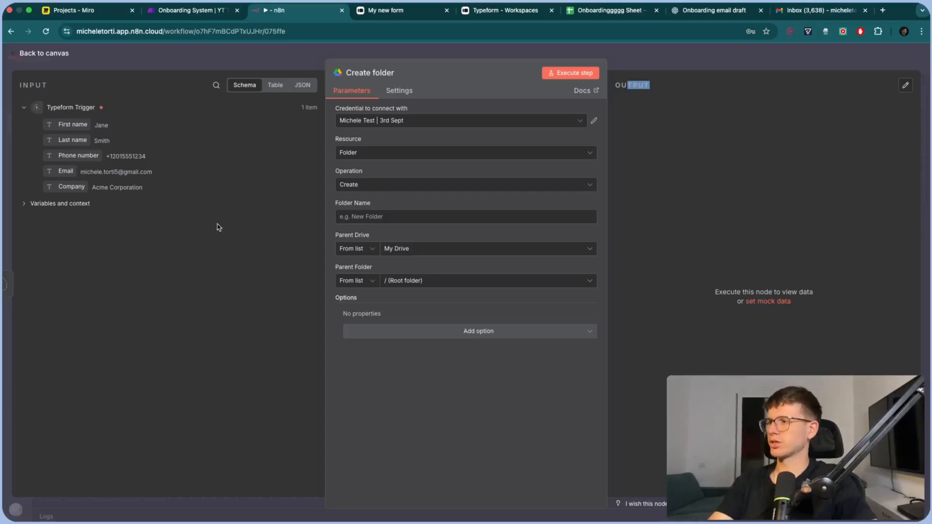
left_click(393, 122)
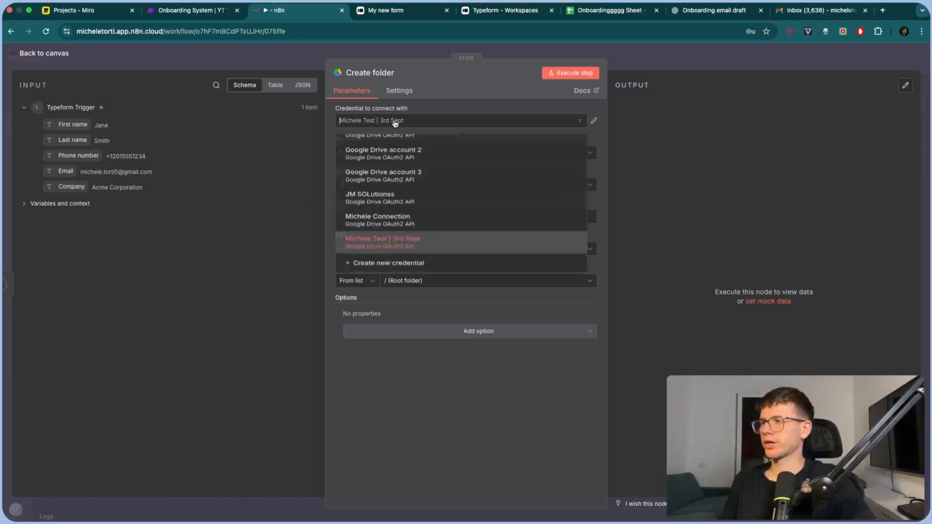
left_click(411, 278)
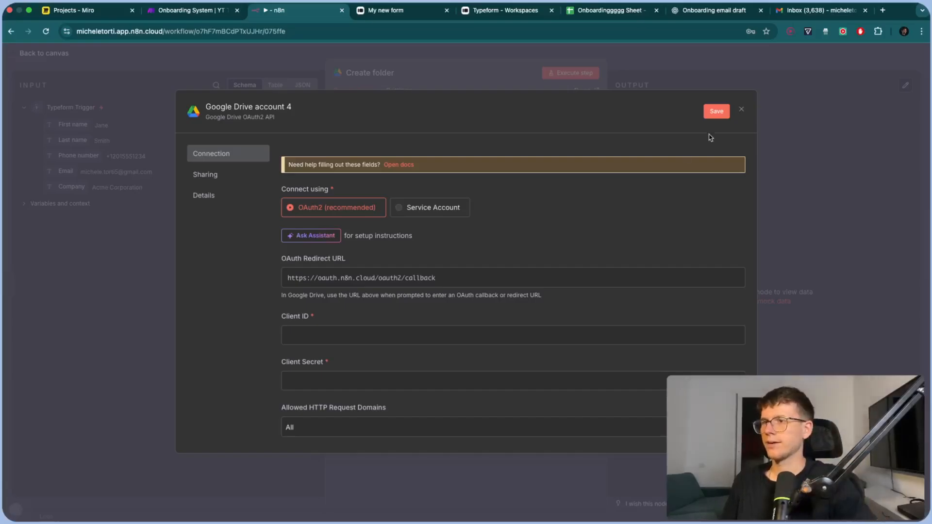
left_click(743, 111)
left_click(494, 304)
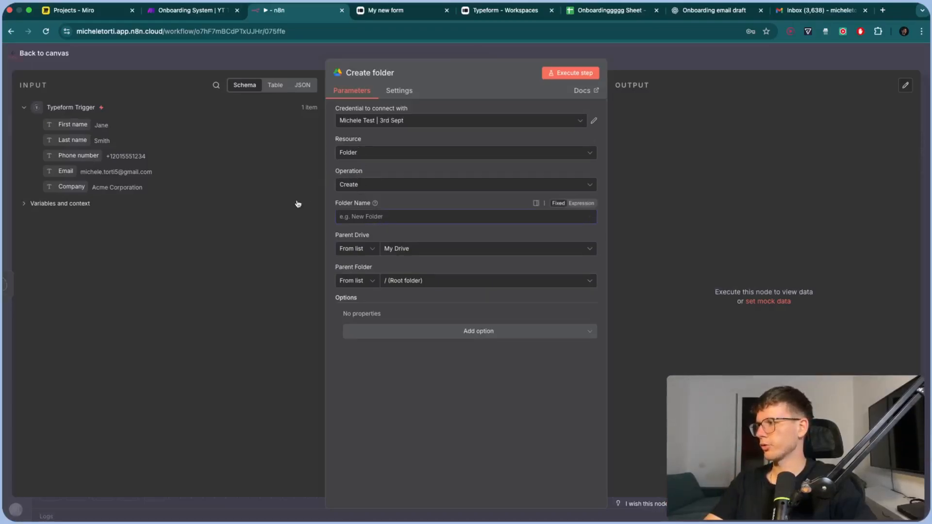
Map the Typeform Company field into the Folder Name expression
left_click_drag(71, 187, 407, 216)
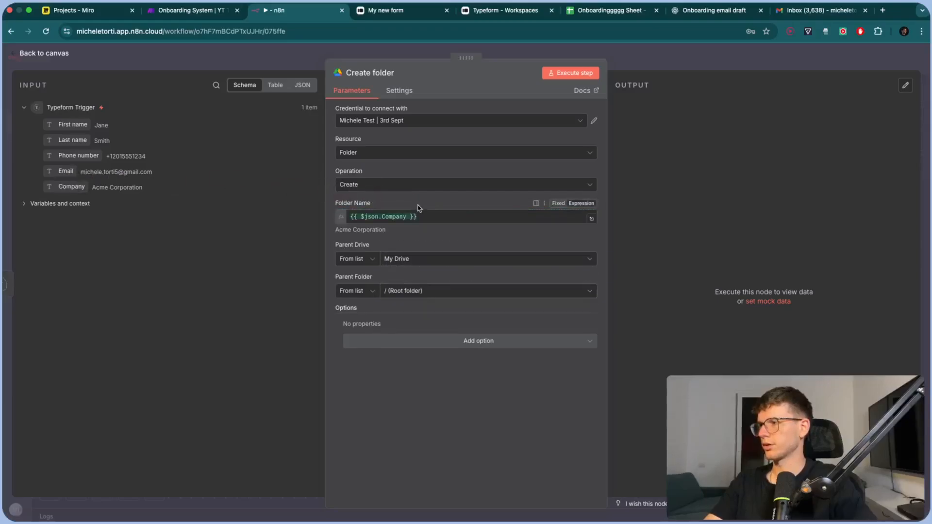
left_click(427, 217)
key("BackSpace")
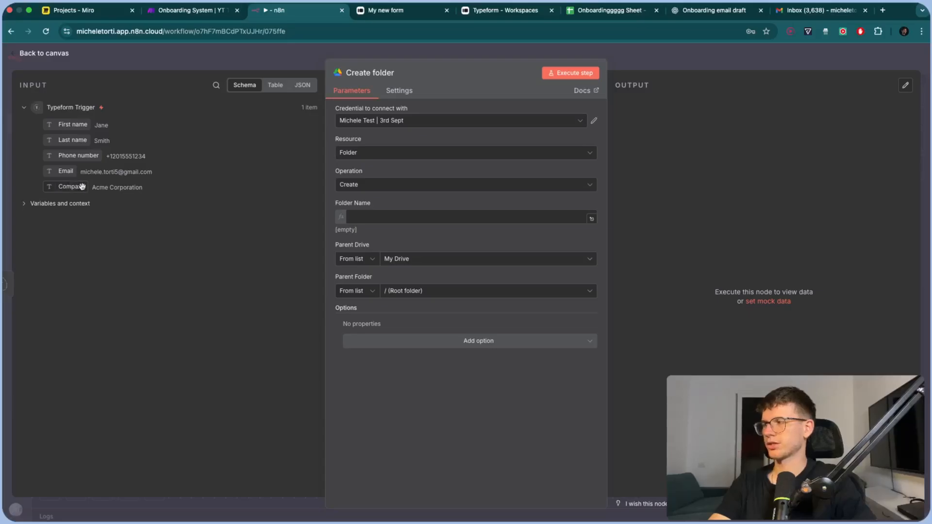
left_click_drag(82, 186, 369, 217)
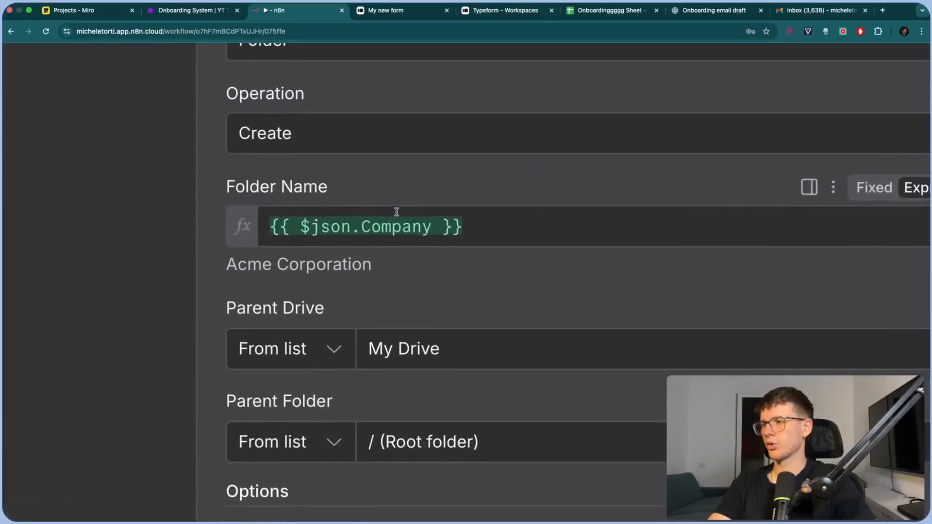
left_click(416, 216)
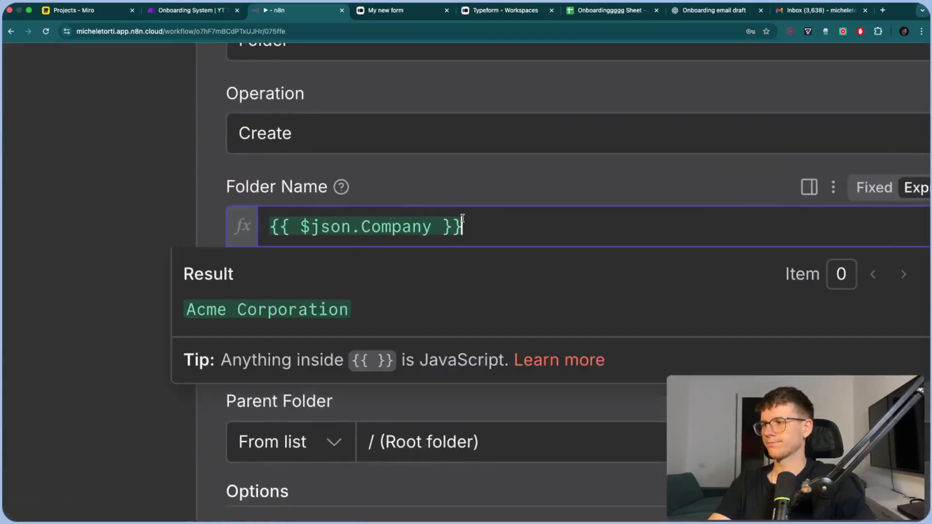
left_click_drag(463, 218, 267, 216)
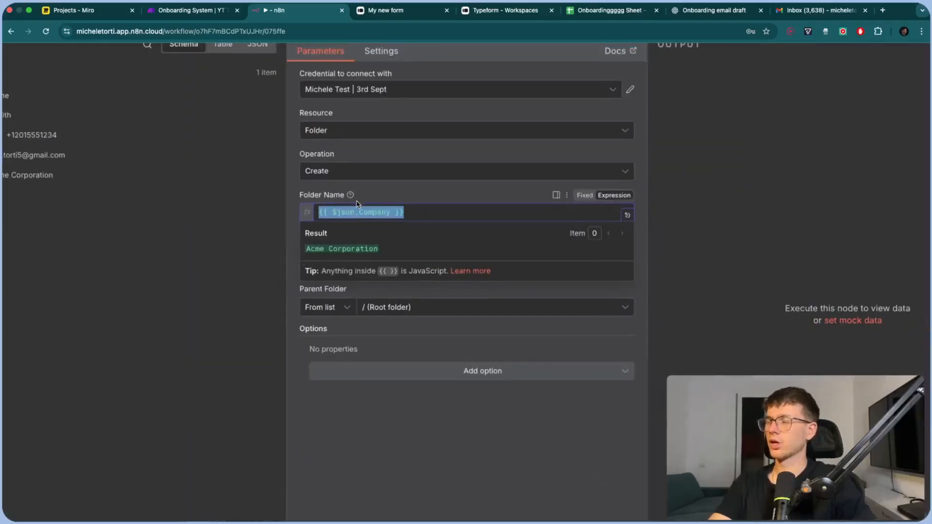
left_click(416, 190)
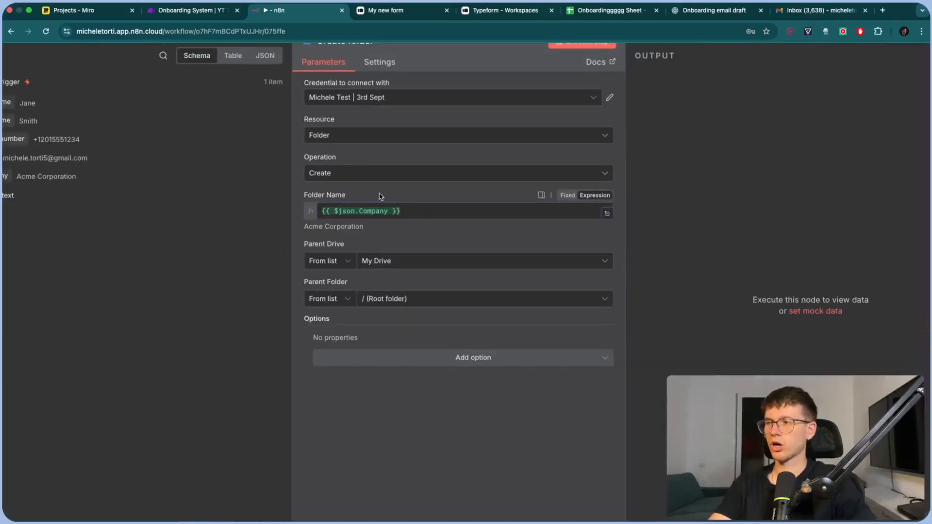
left_click(414, 205)
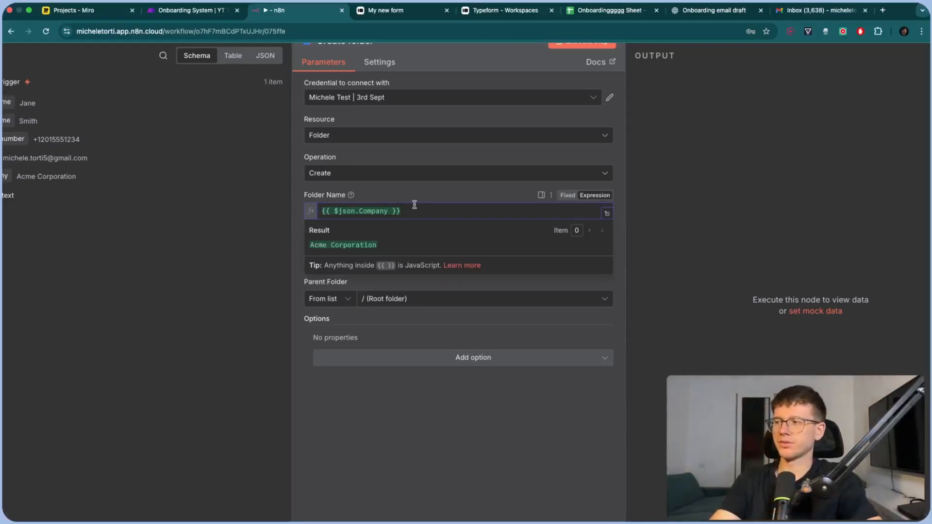
left_click(417, 198)
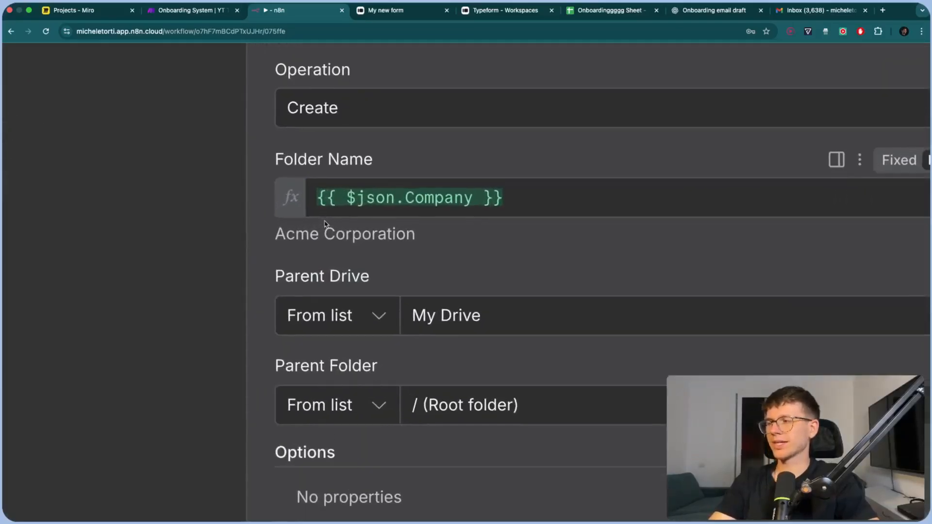
Append ' Onboarding Folder' and test-create 'Acme Corporation Onboarding Folder' in Drive
left_click_drag(304, 228, 368, 229)
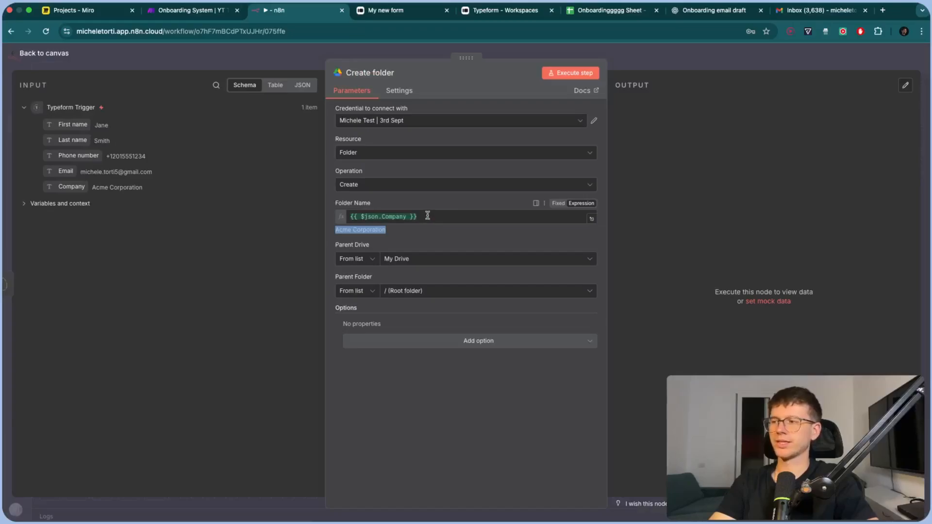
left_click(428, 215)
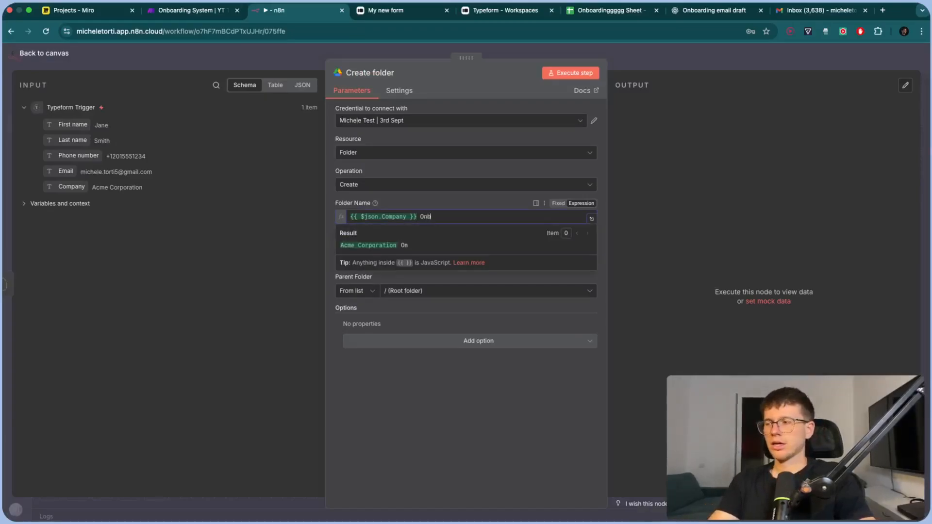
type("Onboarding Folder")
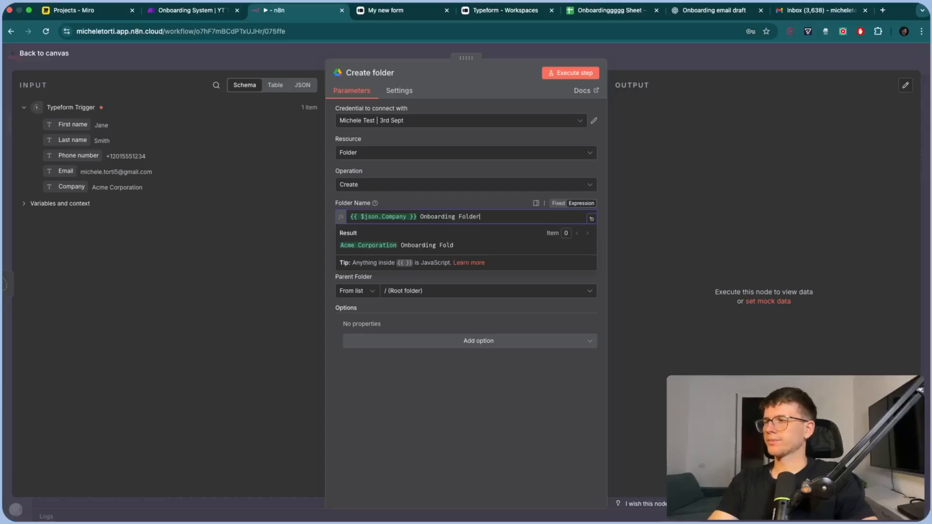
left_click(426, 199)
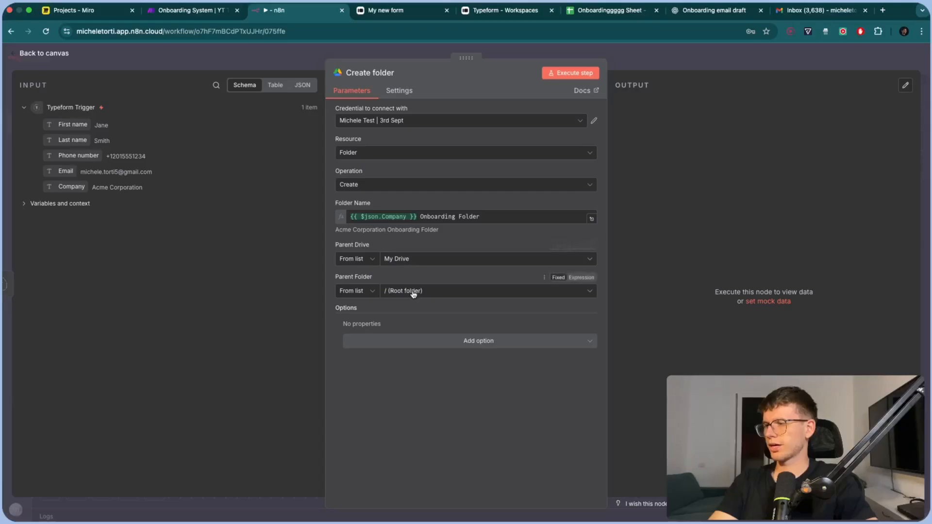
left_click(425, 342)
left_click(424, 341)
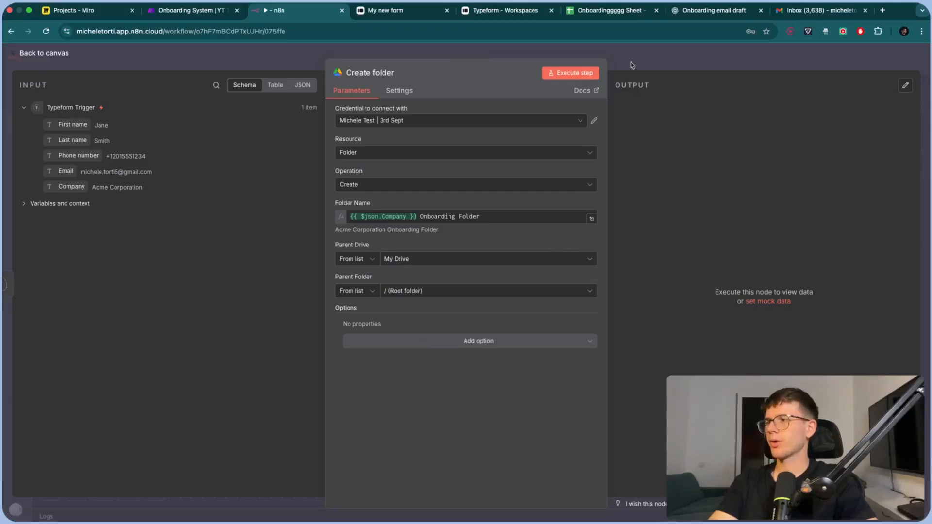
left_click(567, 76)
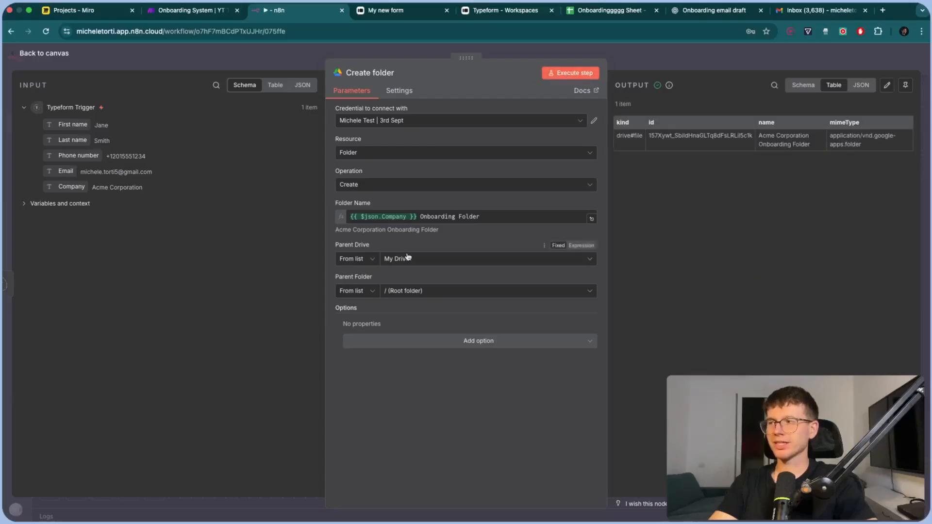
left_click(664, 60)
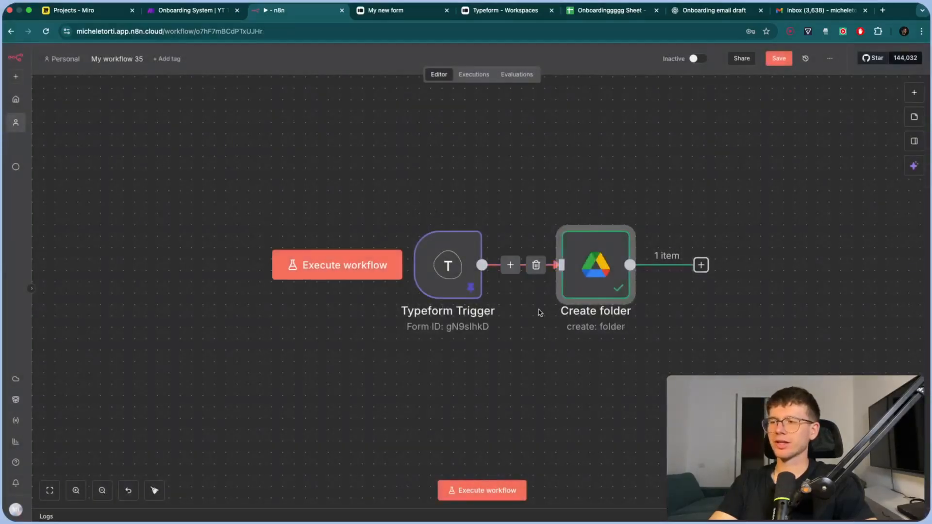
Review the Create folder step's settings, then close them
double_click(595, 272)
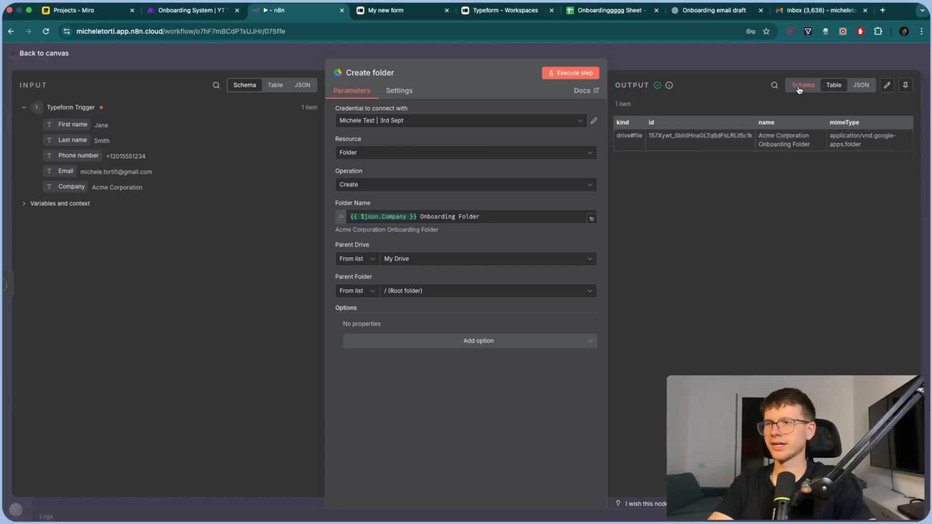
key("Escape")
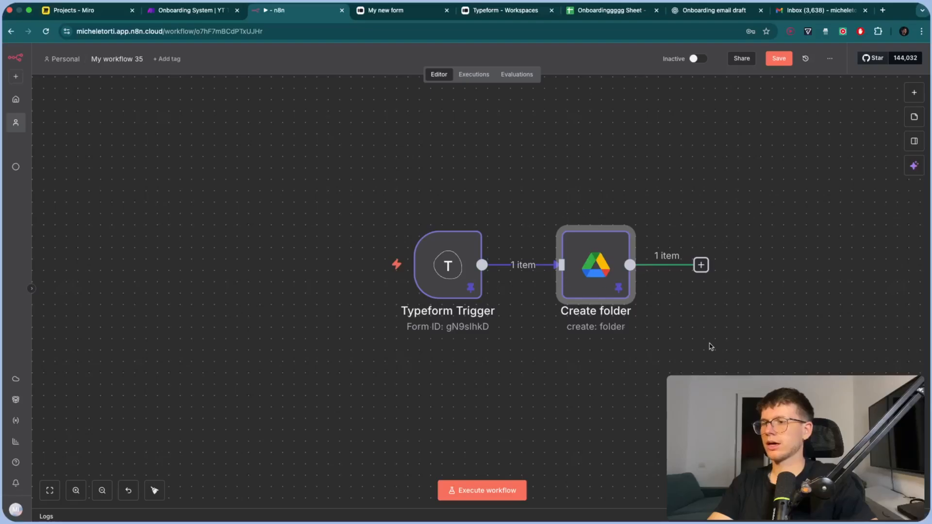
scroll(709, 346, "right", 3)
Add a Google Docs 'Create a document' step after Create folder
left_click(626, 265)
type("google doc")
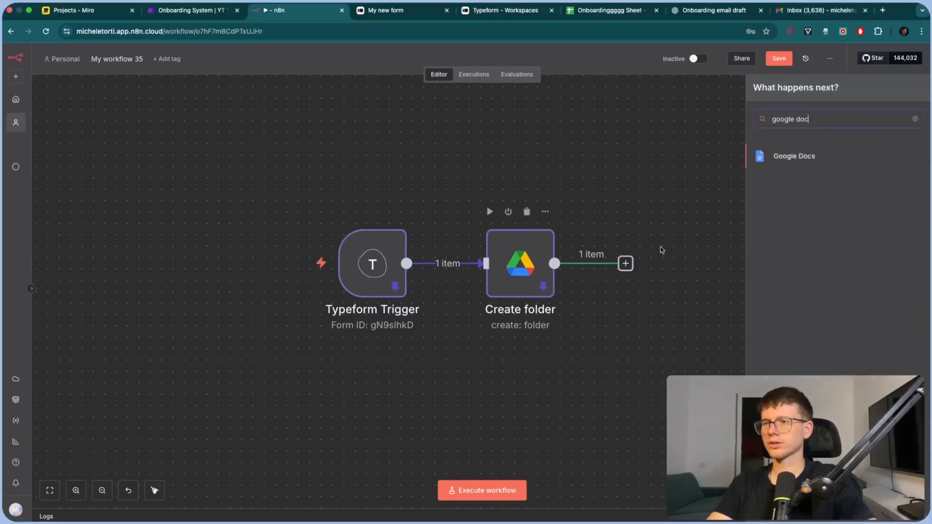
left_click(799, 157)
type("c")
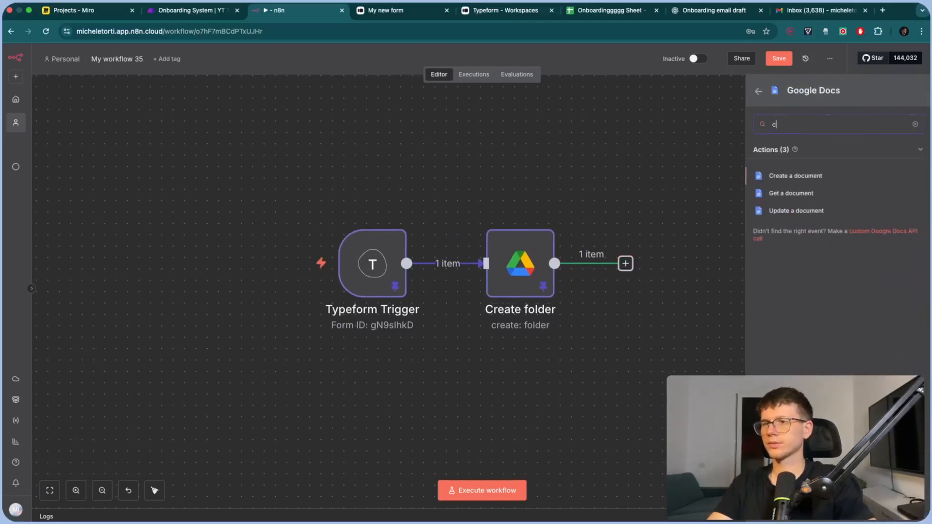
left_click(798, 177)
Keep the existing Google Docs credential, discarding an unfinished new one
left_click(462, 121)
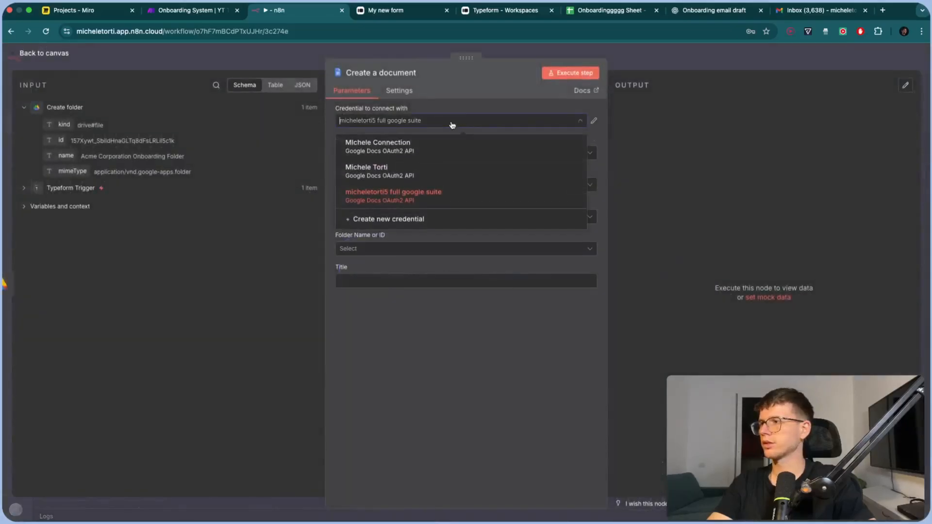
left_click(421, 221)
scroll(387, 262, "down", 3)
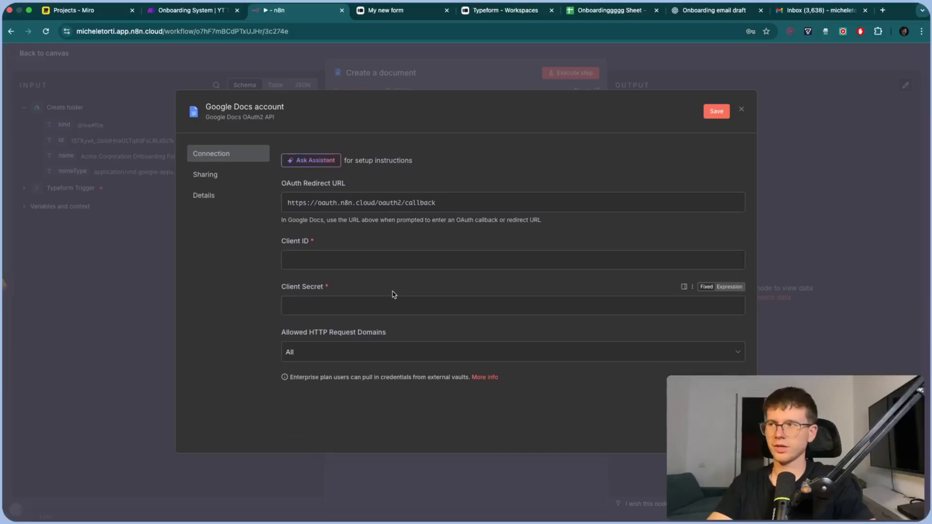
left_click(742, 111)
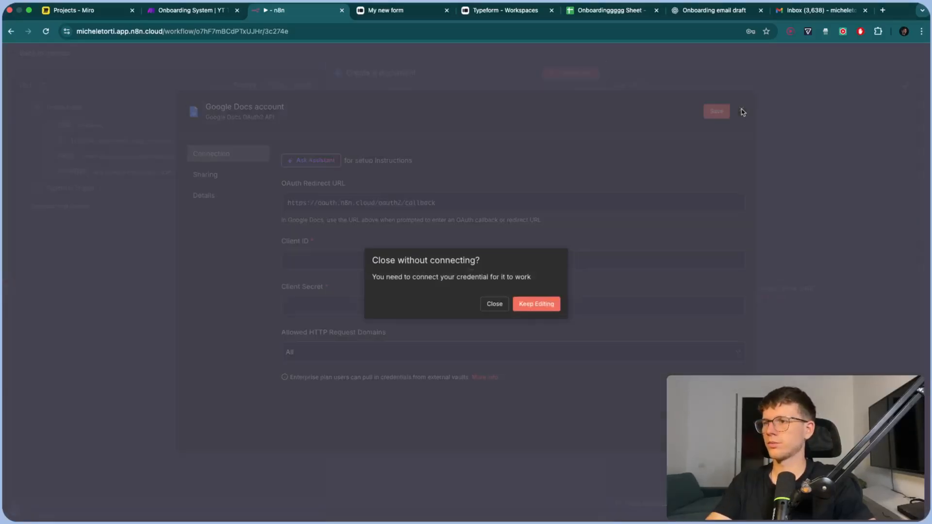
left_click(486, 307)
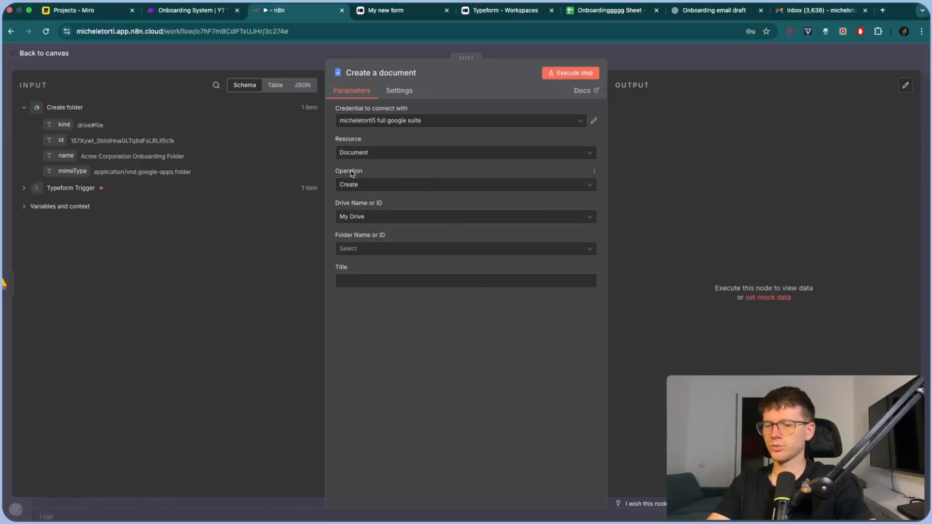
Map the created folder's id into the document's Folder Name or ID as {{ $json.id }}
left_click(354, 248)
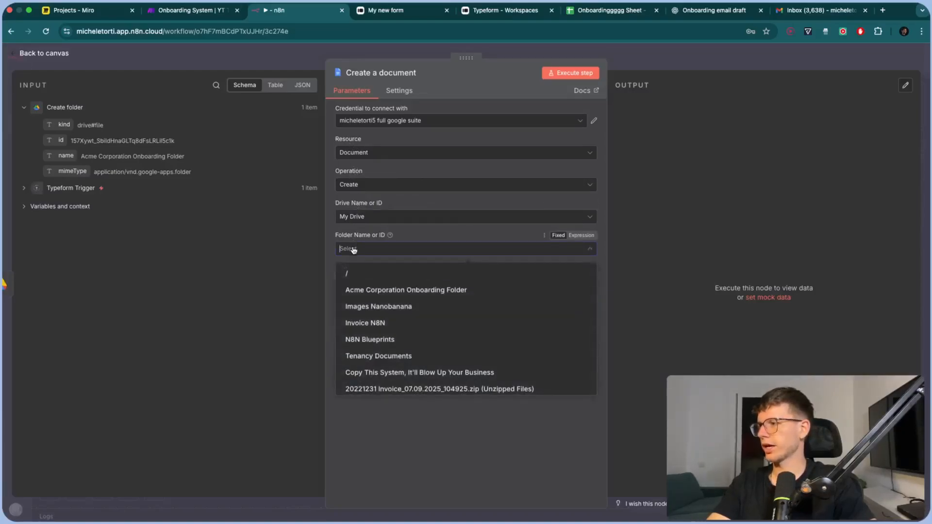
left_click(488, 227)
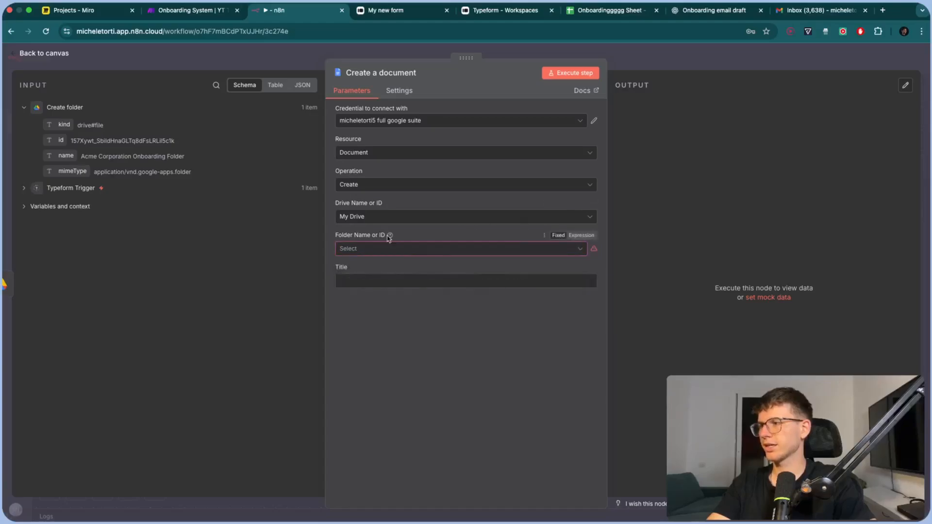
left_click(589, 236)
left_click(474, 233)
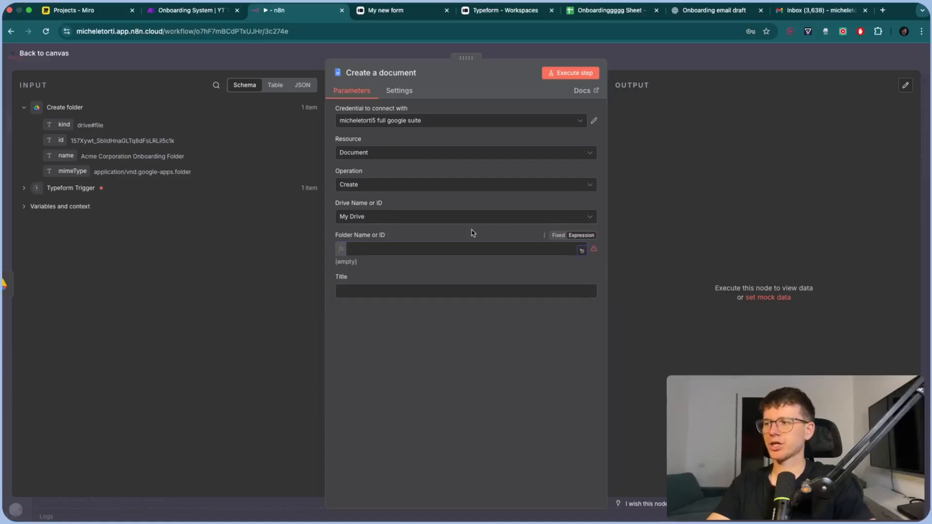
left_click(438, 249)
left_click(559, 236)
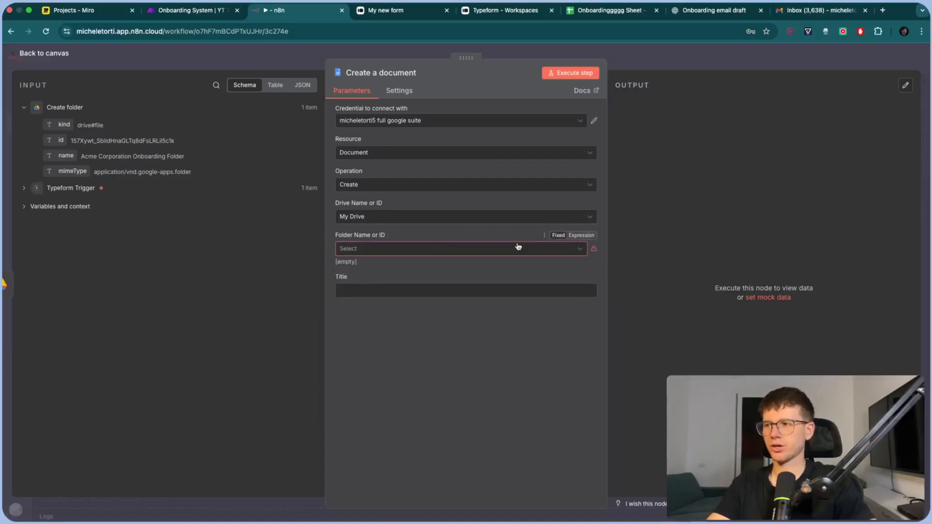
left_click(582, 236)
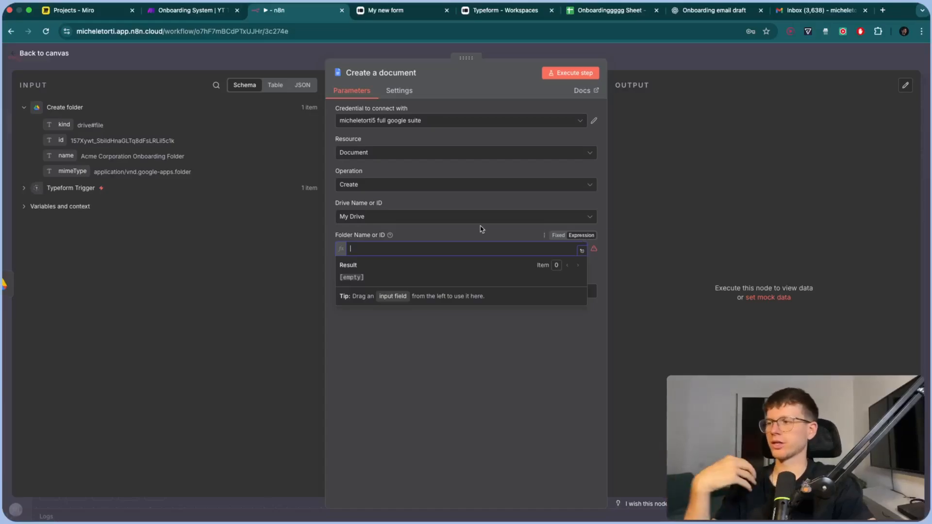
left_click_drag(55, 141, 379, 249)
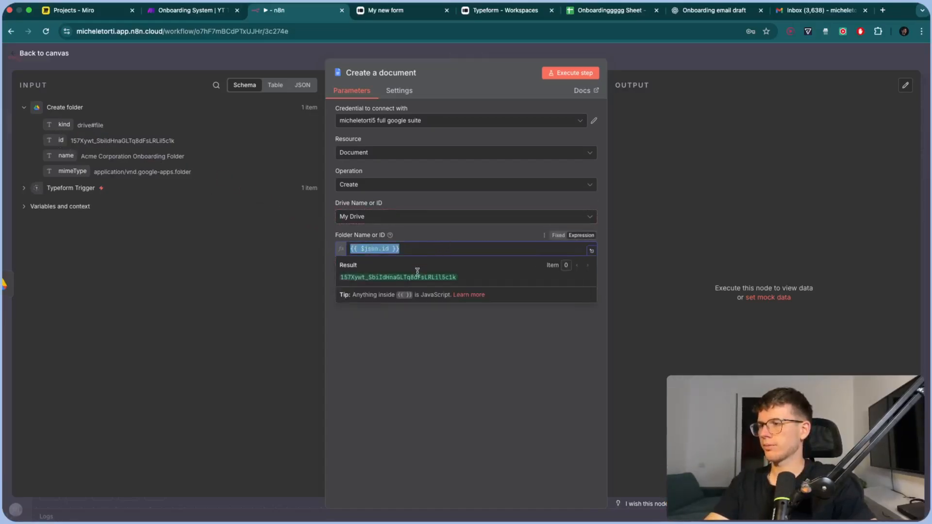
left_click_drag(342, 278, 435, 277)
left_click(452, 239)
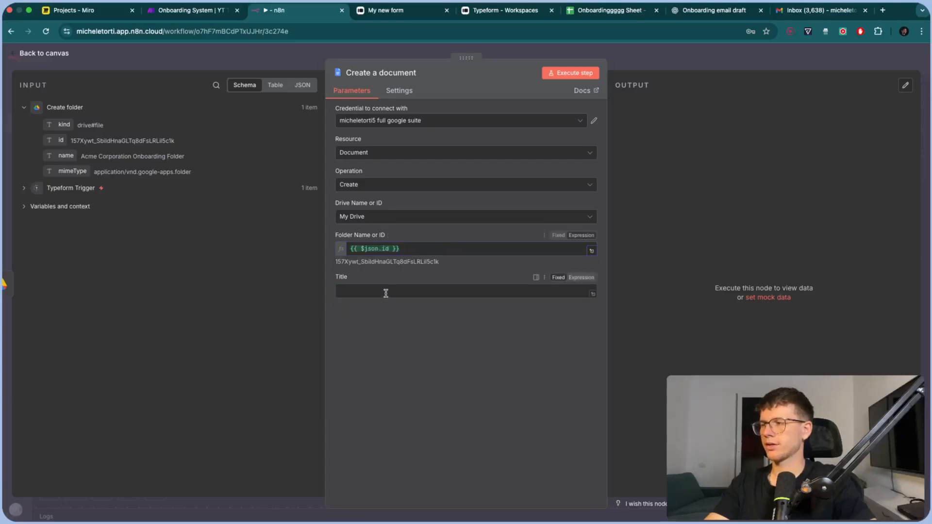
Set the document Title to the Typeform Company field plus ' Onboarding Document'
left_click(381, 293)
left_click(24, 188)
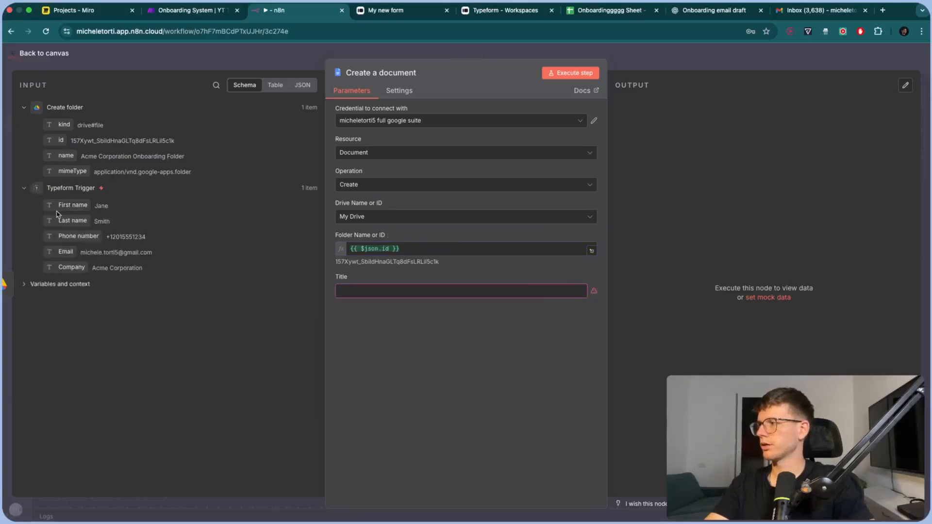
left_click_drag(71, 262, 357, 292)
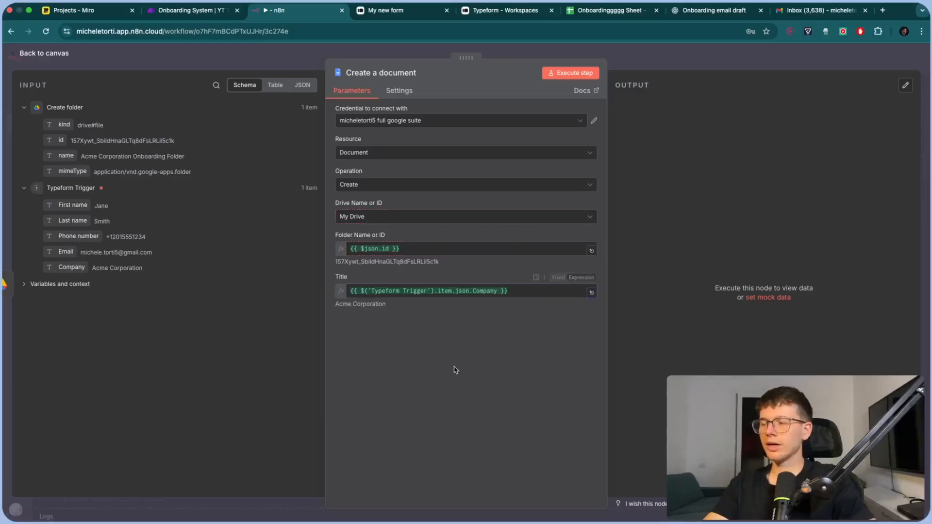
scroll(401, 303, "up", 5)
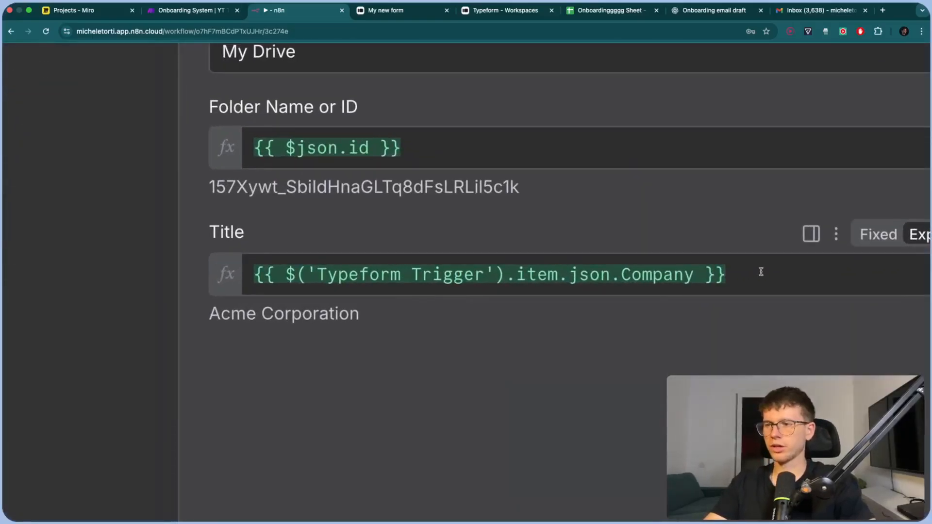
left_click_drag(761, 272, 193, 269)
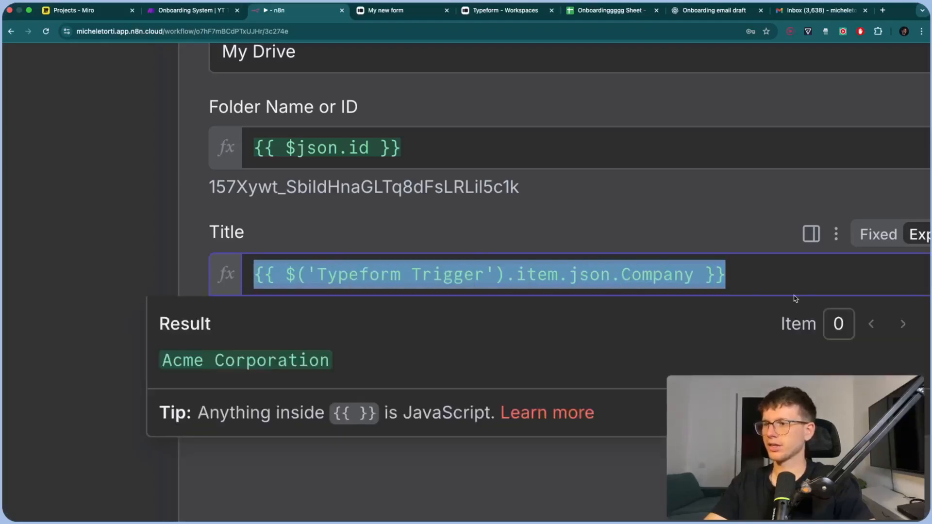
left_click(793, 278)
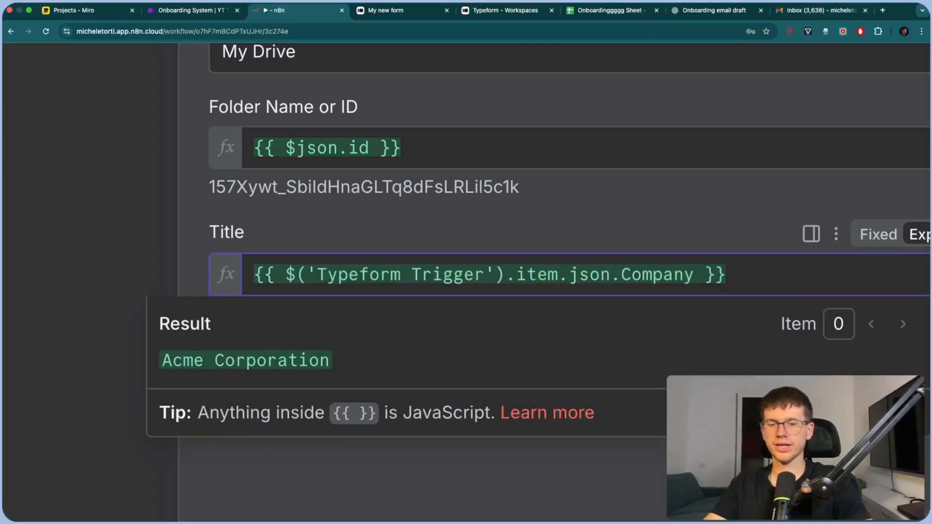
type("Onboar")
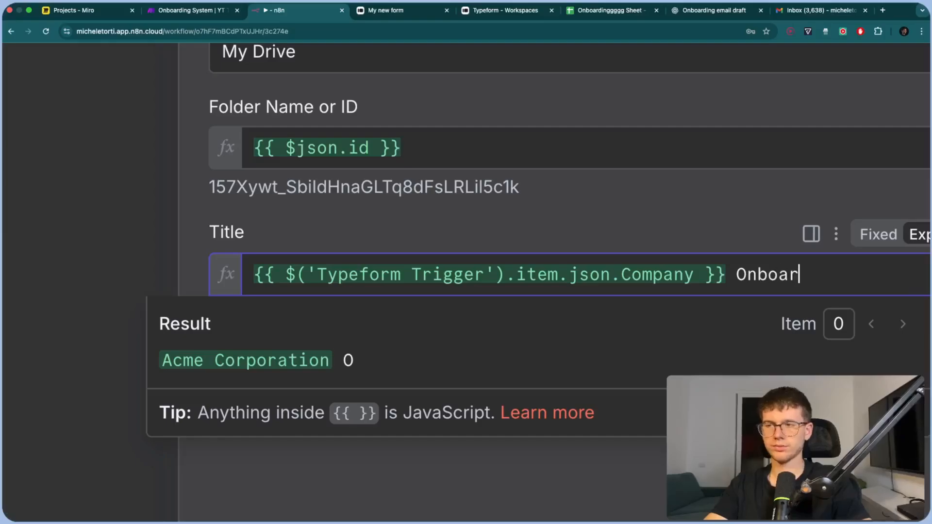
type("ding Document")
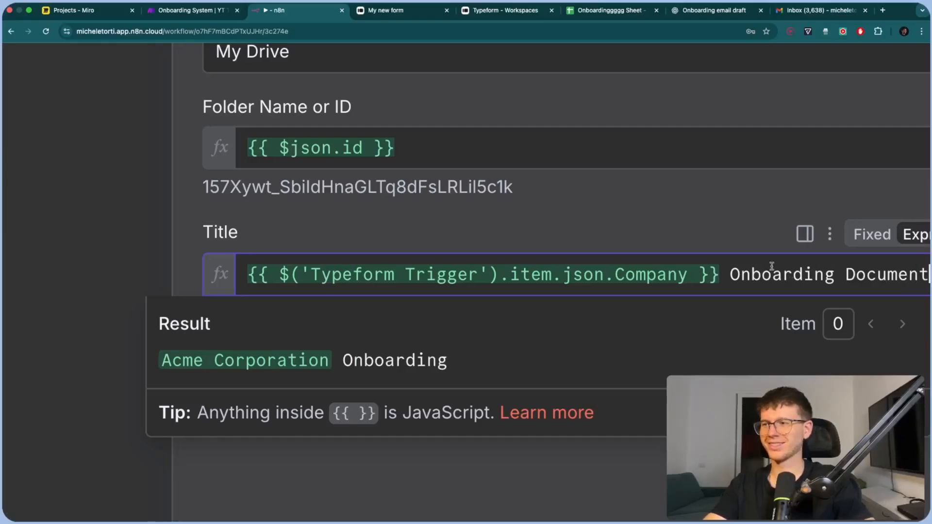
left_click(687, 213)
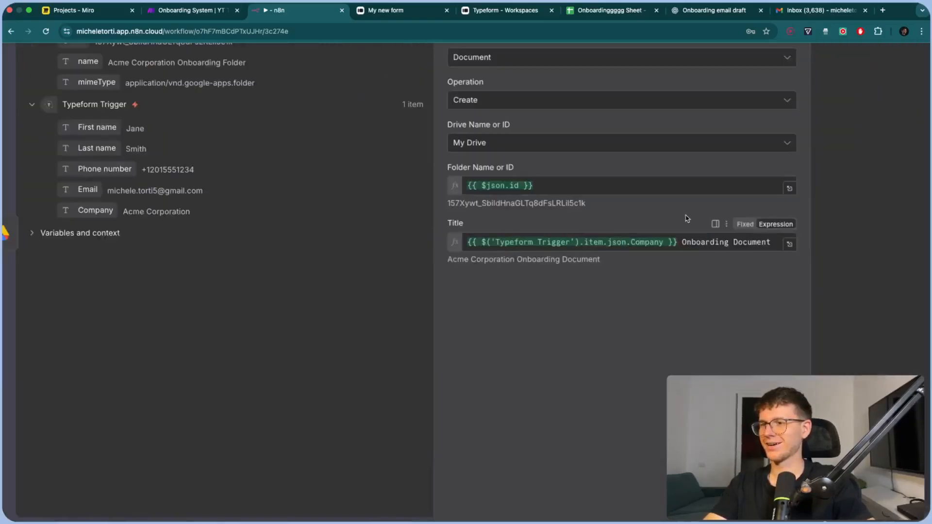
Run the step to create 'Acme Corporation Onboarding Document' and return to the canvas
scroll(687, 219, "down", 3)
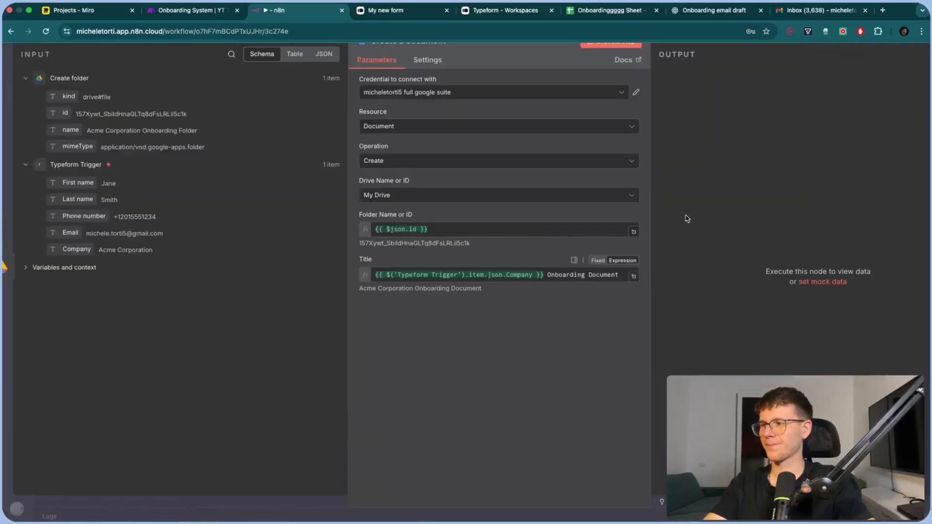
left_click_drag(483, 290, 358, 289)
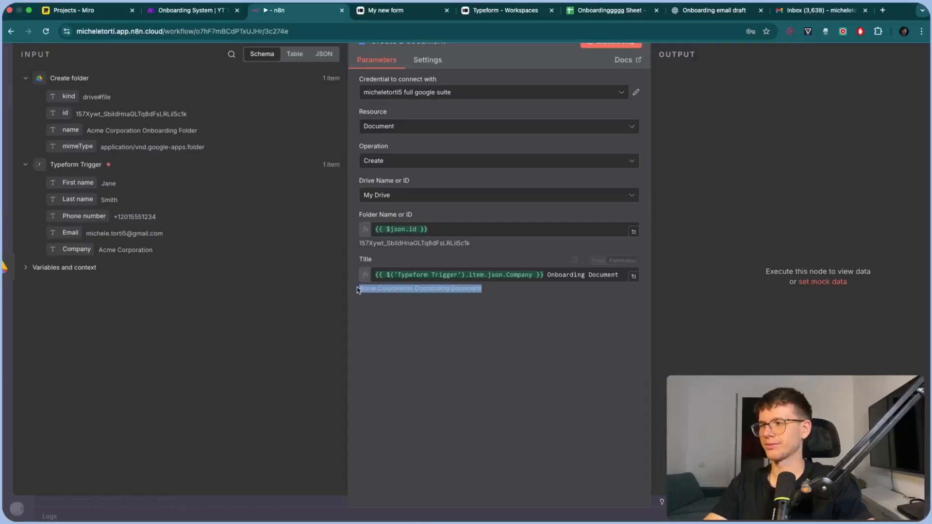
left_click(452, 312)
scroll(452, 313, "down", 3)
left_click(571, 73)
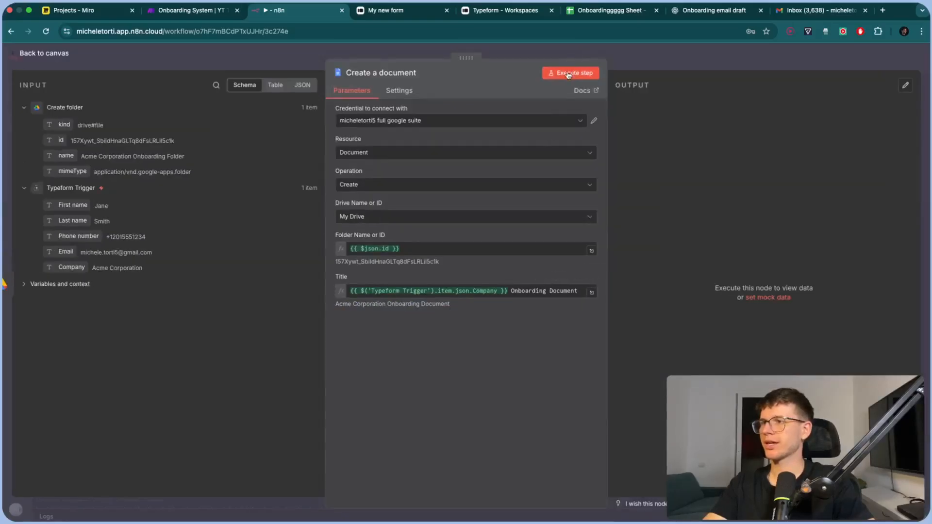
left_click(631, 57)
scroll(644, 242, "right", 5)
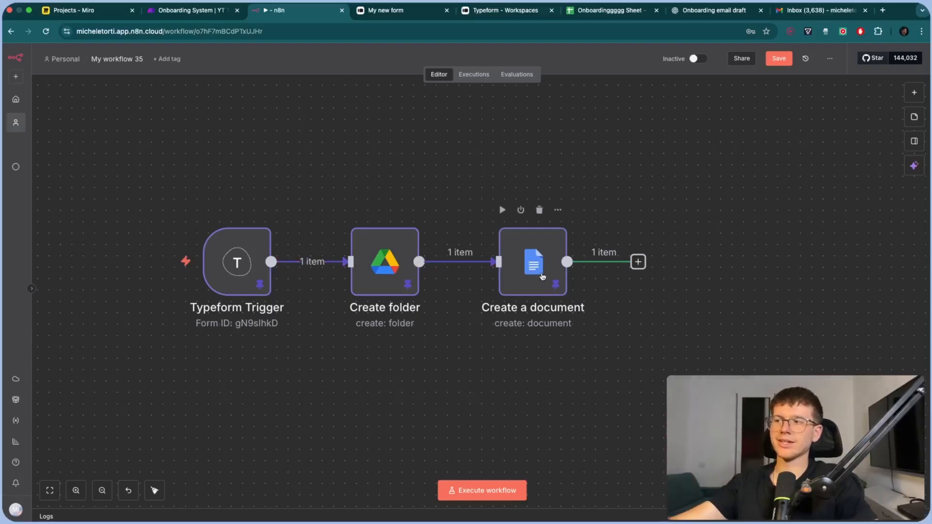
Glance at the Make scenario for reference, then return to the n8n workflow
mouse_move(130, 271)
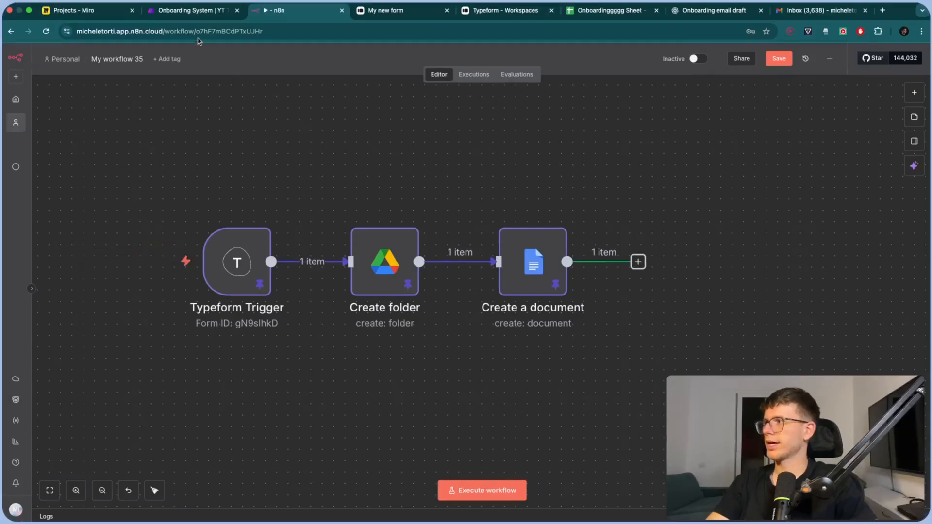
left_click(187, 10)
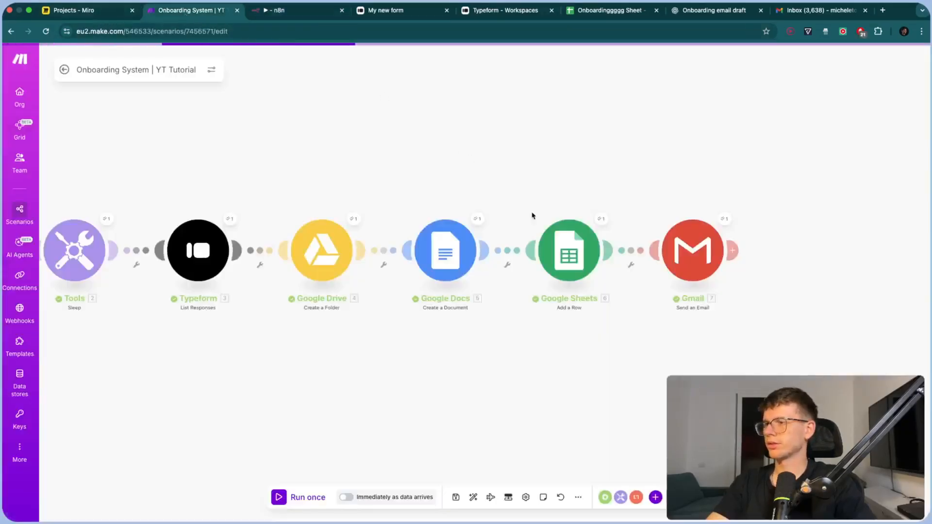
left_click(299, 13)
Add a Google Sheets 'Append row in sheet' step after Create a document
left_click(571, 260)
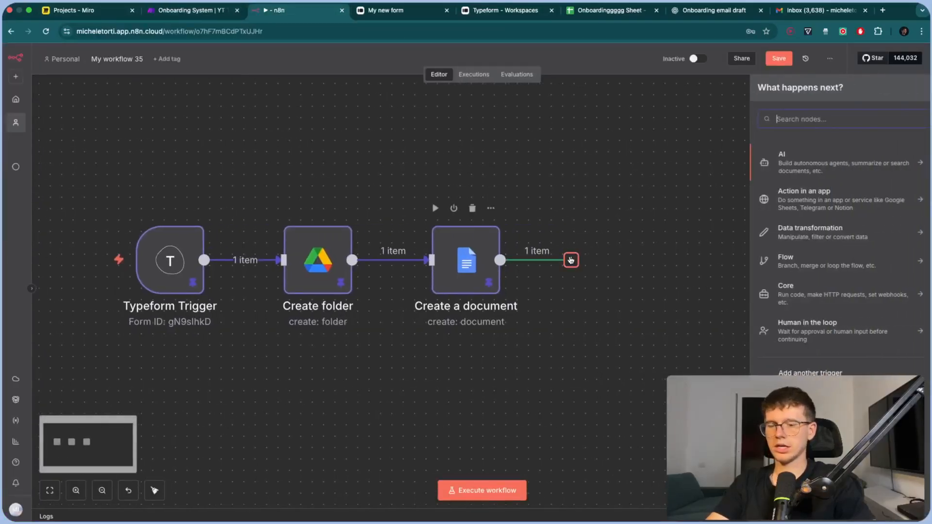
type("google")
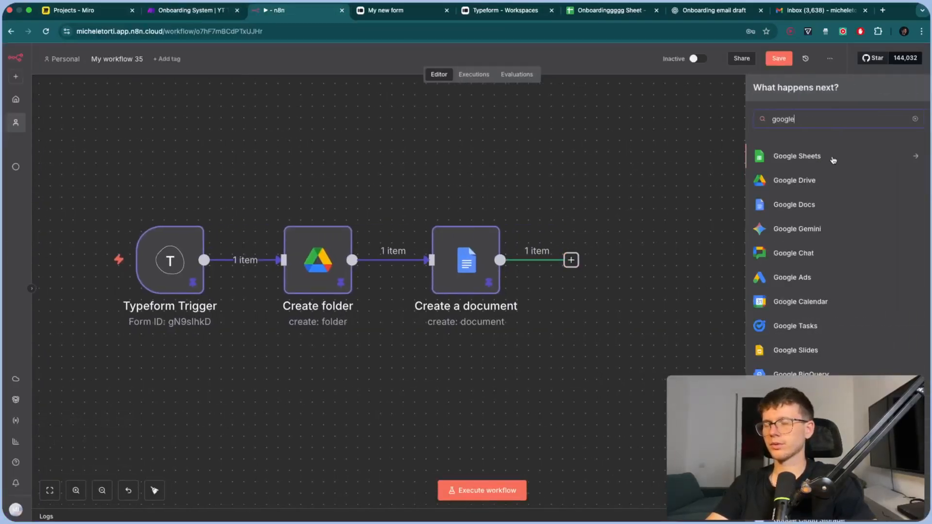
left_click(833, 160)
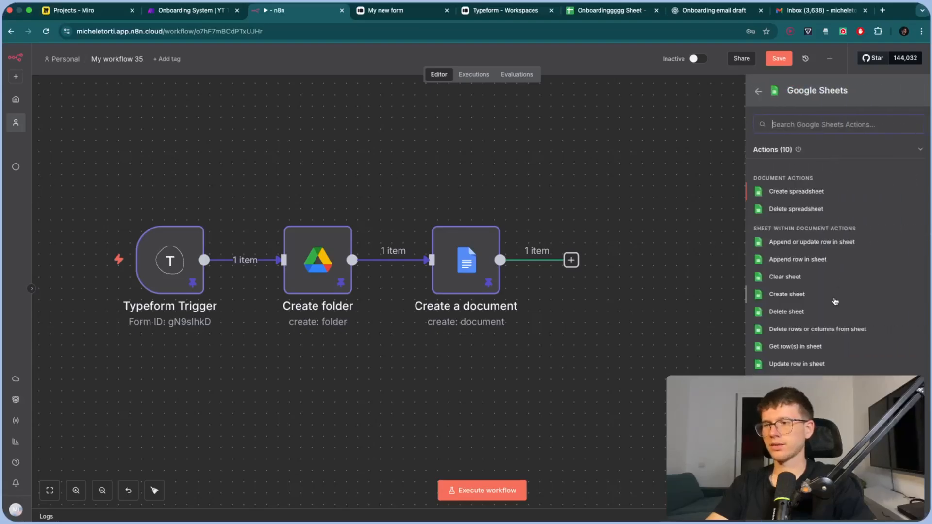
scroll(858, 273, "up", 5)
left_click(776, 252)
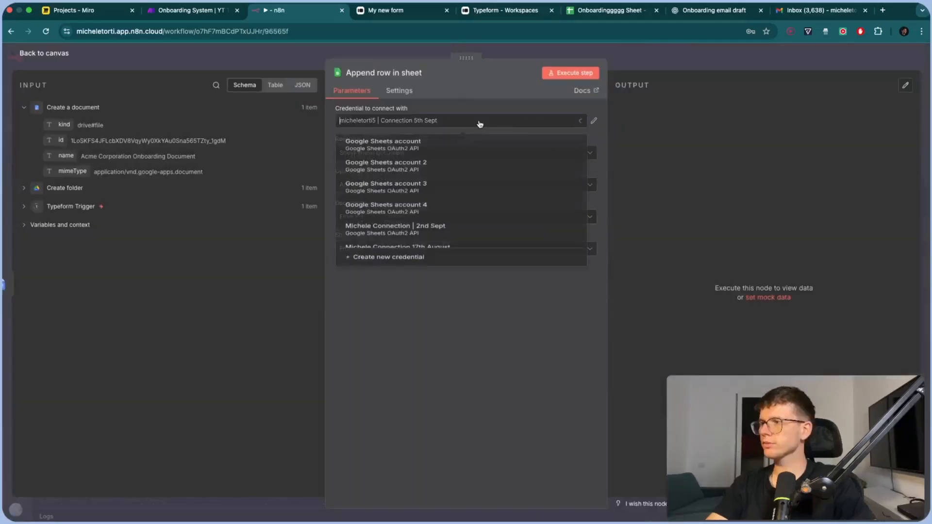
scroll(414, 272, "down", 3)
Create a Google Sheets credential through Sign in with Google
left_click(413, 286)
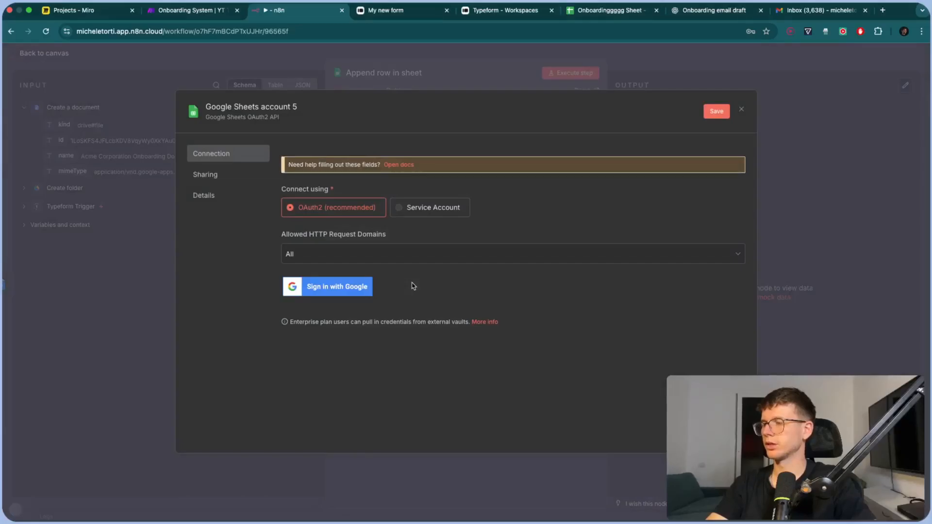
left_click(368, 287)
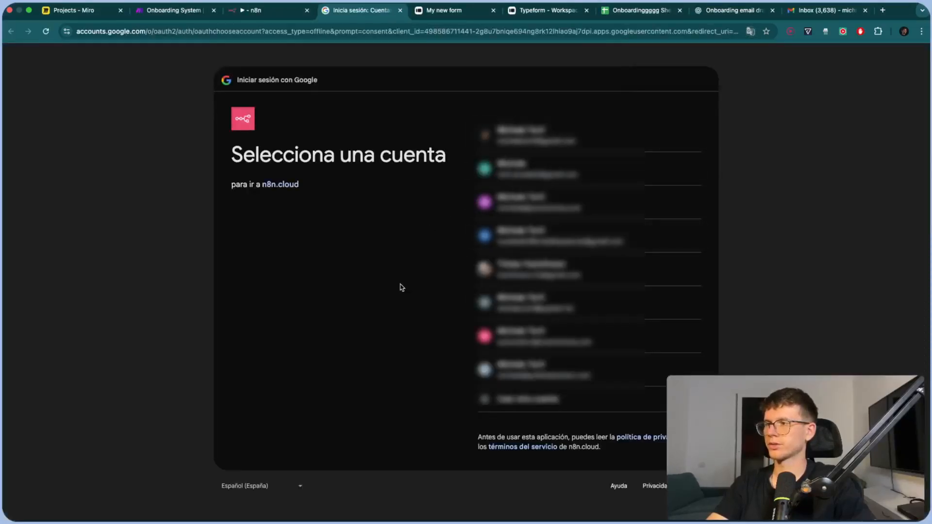
key("super+w")
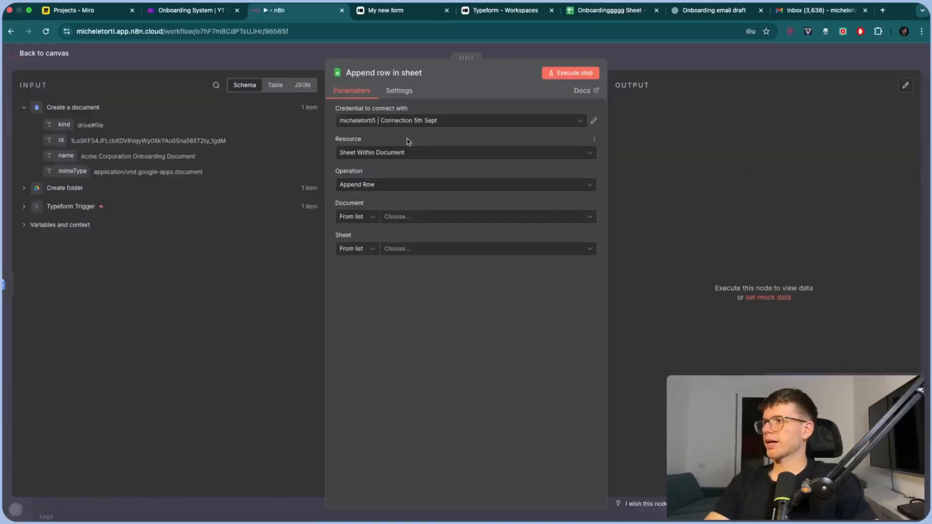
Target Sheet1 of the Onboardingggg Sheet spreadsheet
left_click(418, 218)
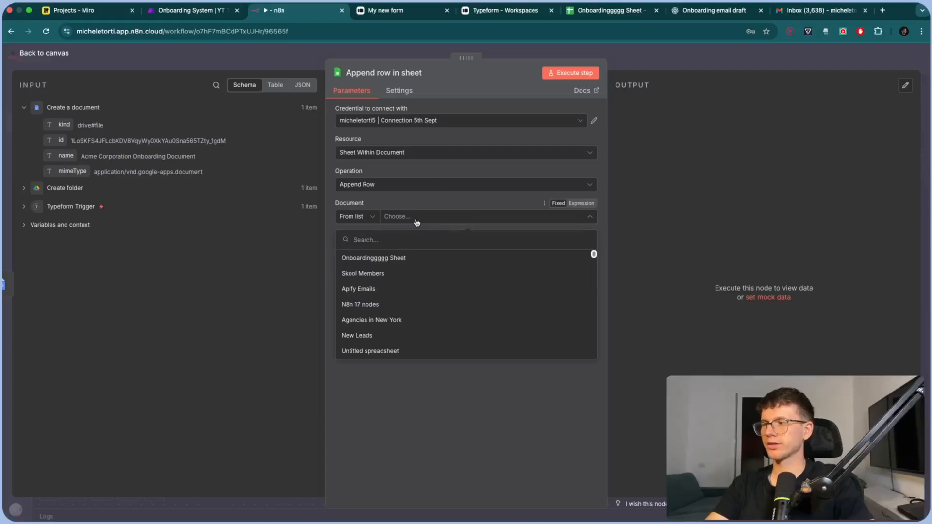
left_click(398, 258)
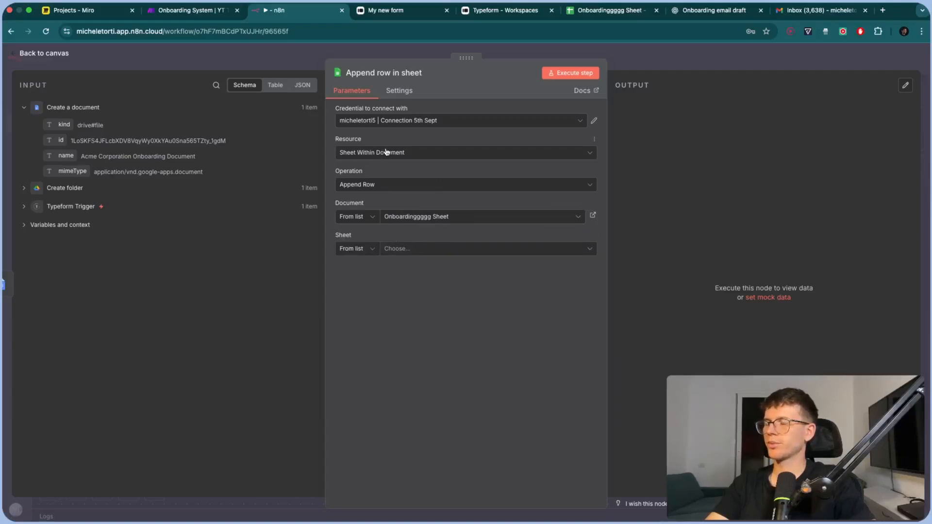
left_click(412, 251)
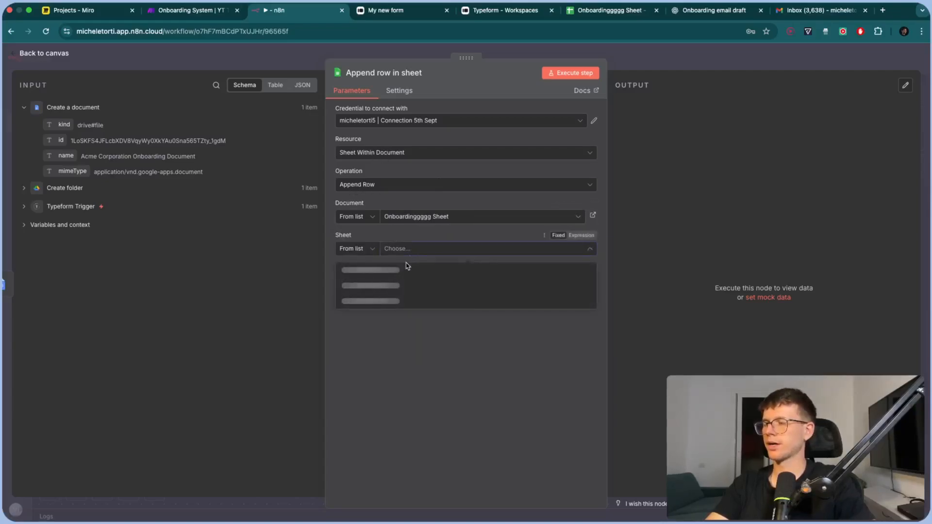
left_click(394, 278)
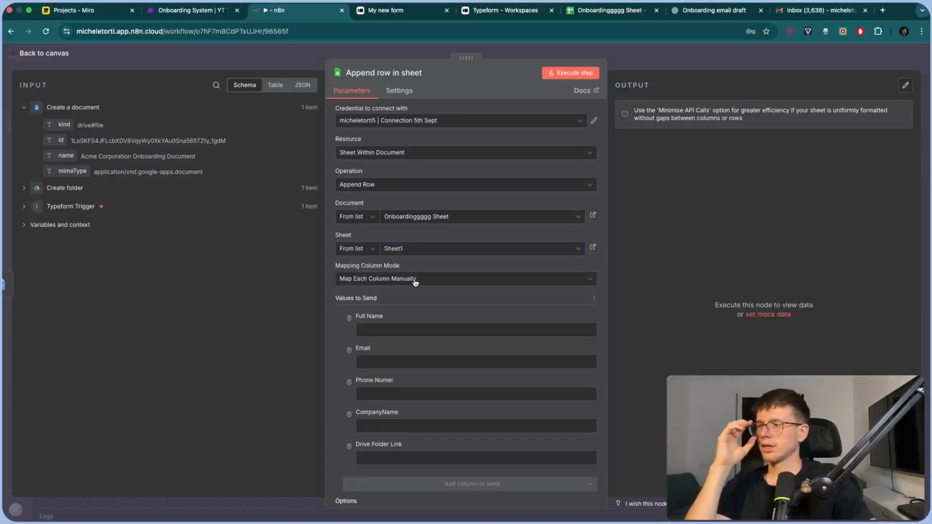
Map Full Name from the form's First name and Last name, and Email from its email
scroll(414, 287, "down", 2)
left_click(398, 278)
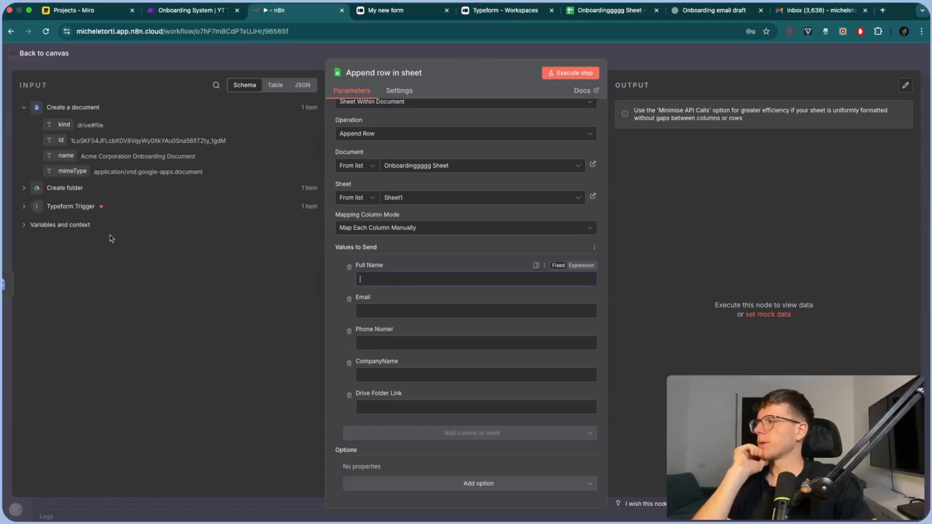
left_click(23, 207)
left_click_drag(73, 224, 458, 281)
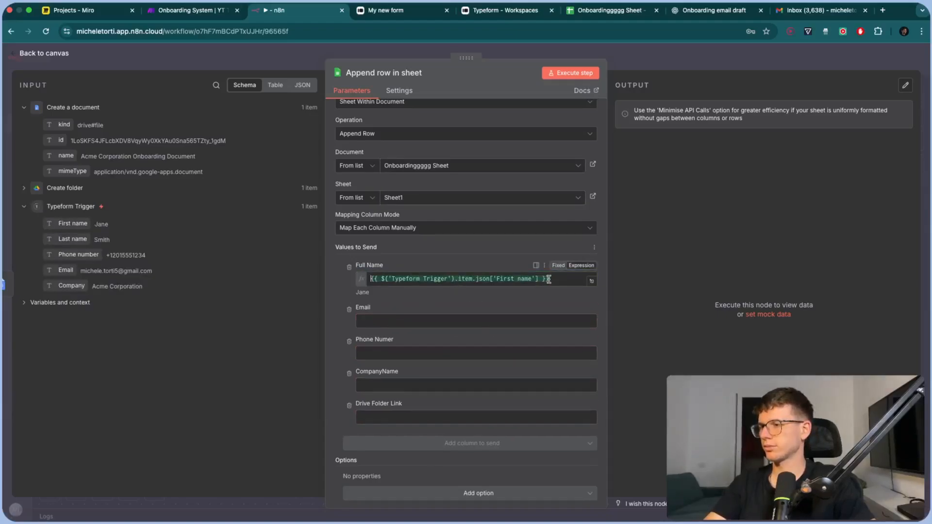
left_click_drag(73, 239, 572, 286)
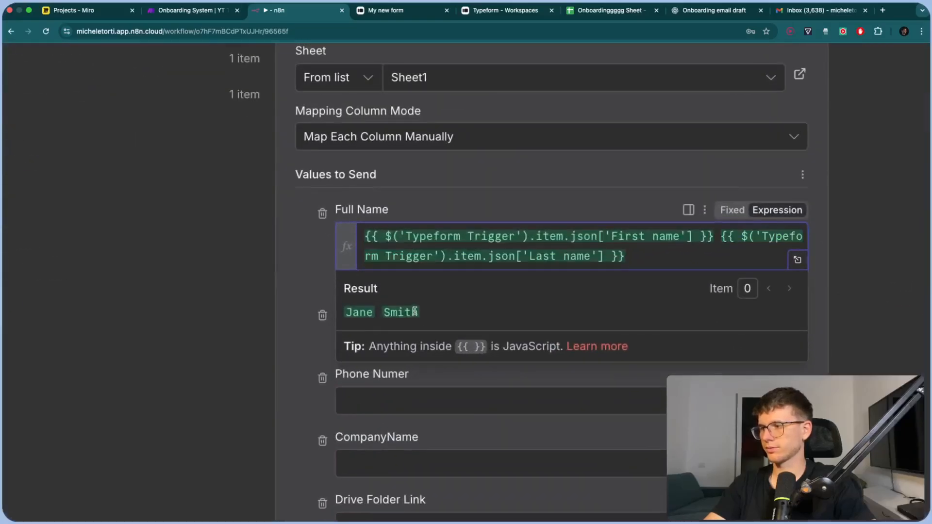
left_click_drag(399, 317, 364, 316)
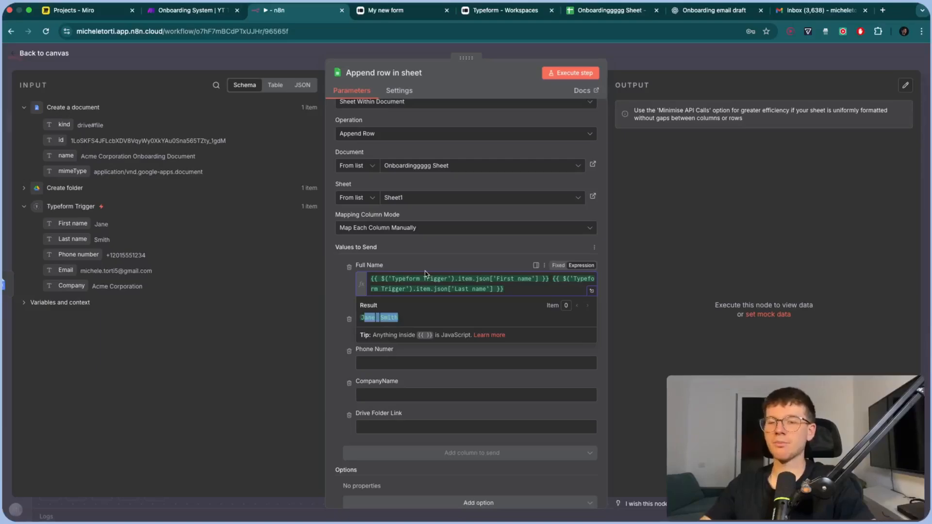
left_click(433, 268)
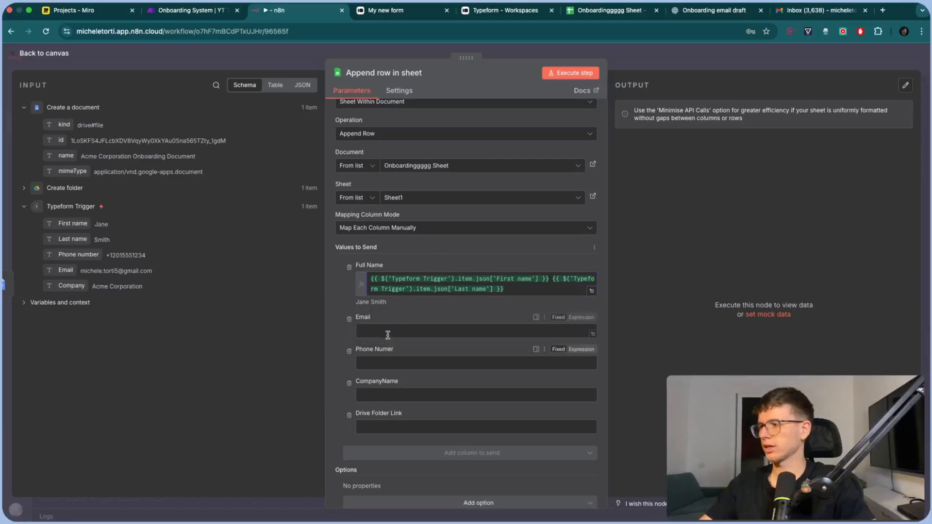
left_click_drag(66, 270, 370, 331)
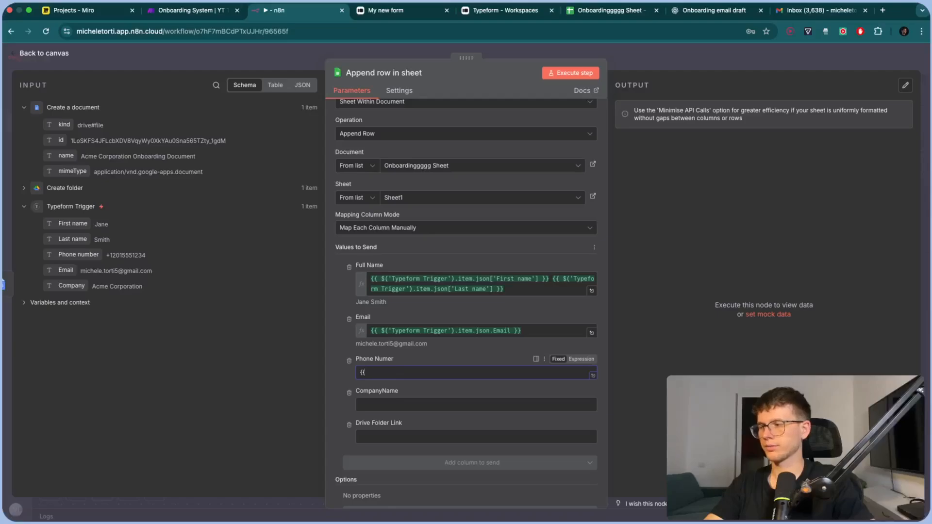
Switch Phone Numer to an expression starting with $('Typeform Trigger')
left_click(581, 359)
left_click(378, 371)
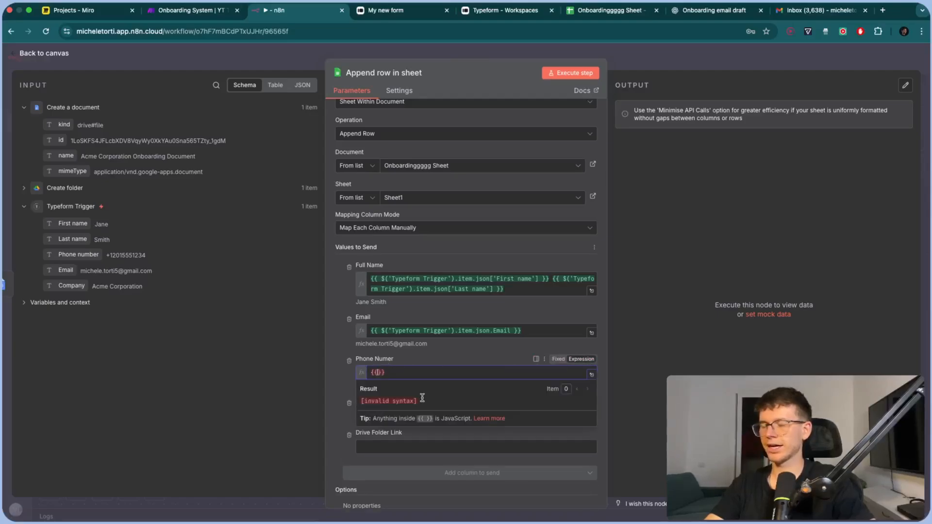
type("$")
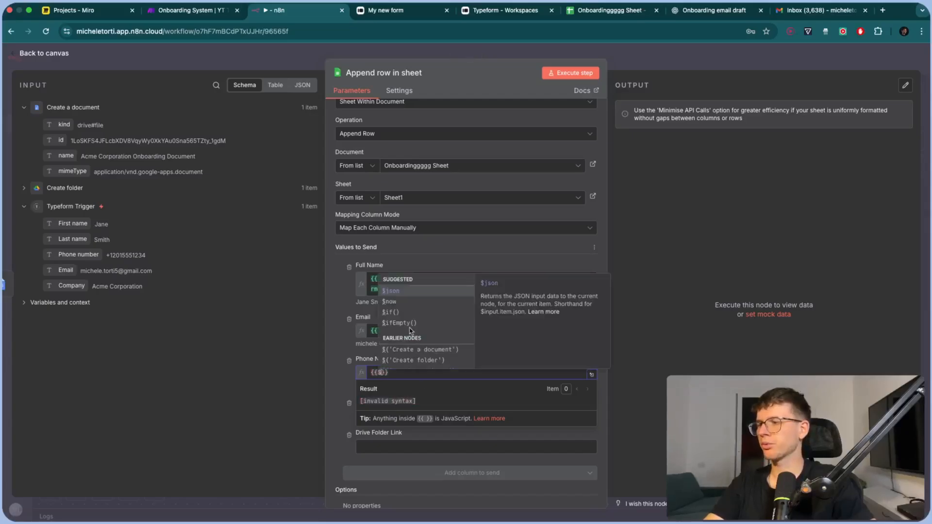
left_click(391, 291)
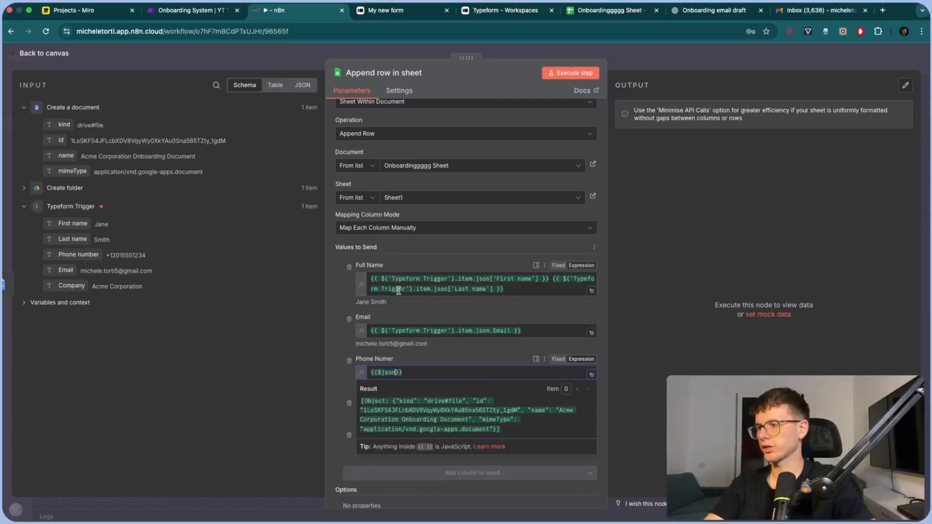
key("BackSpace")
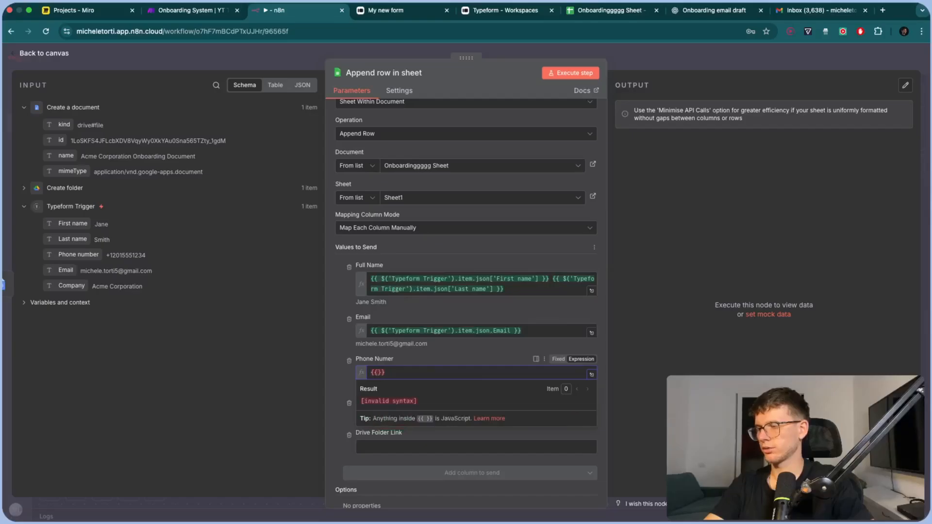
type("$")
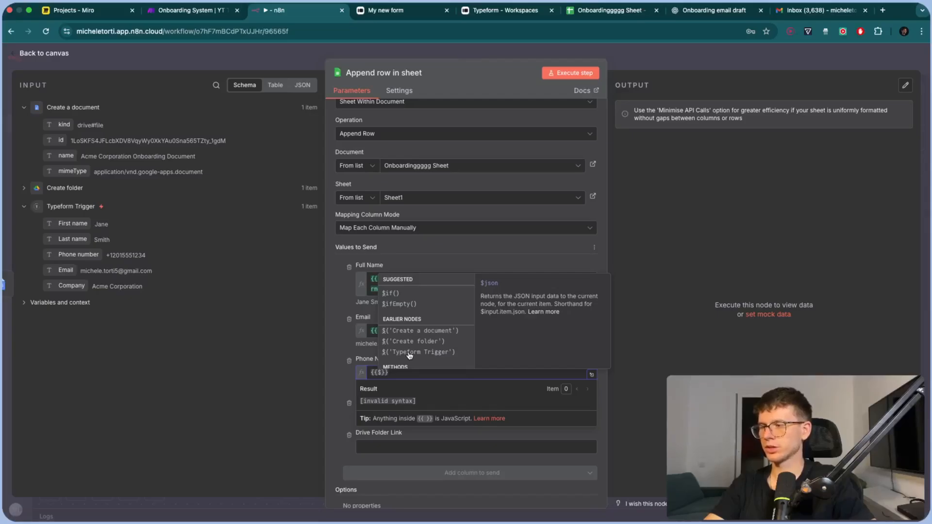
left_click(409, 353)
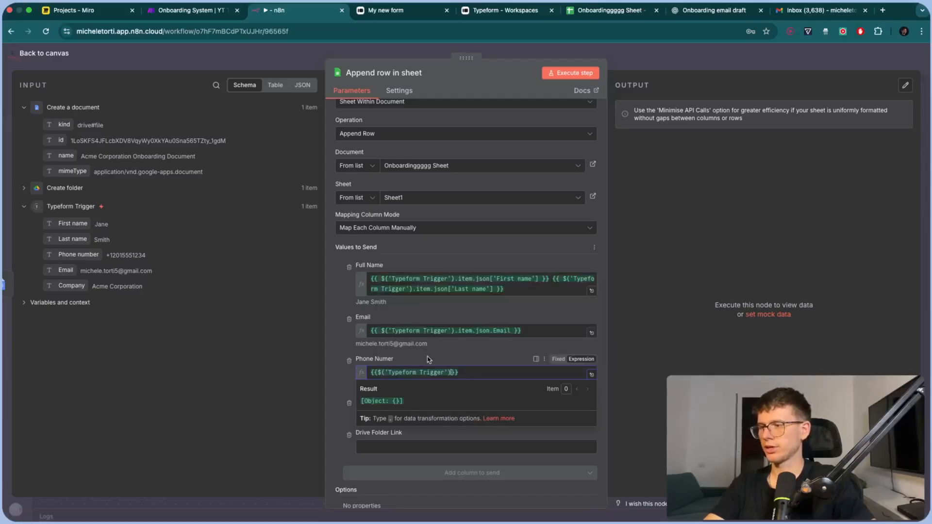
type(".")
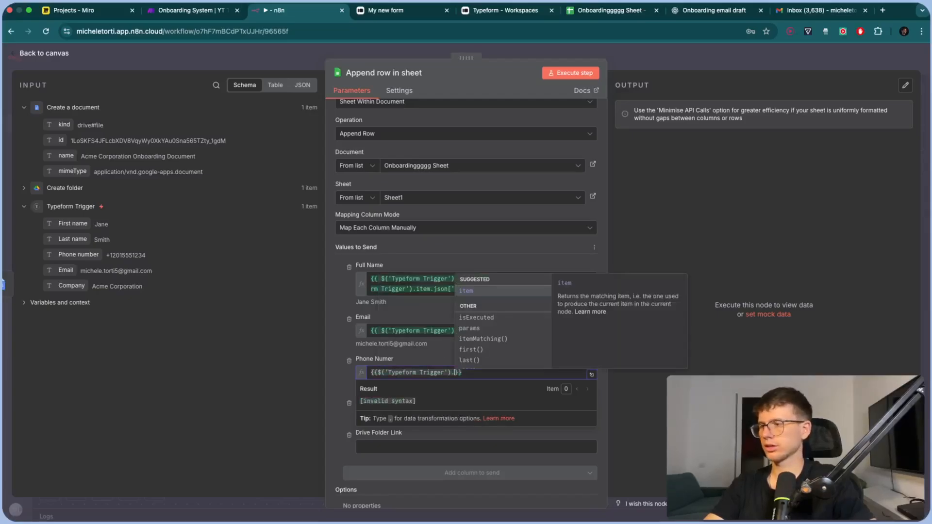
Complete the Phone Numer expression with .item.json['Phone number'] and map Company into CompanyName
left_click(488, 290)
type(".")
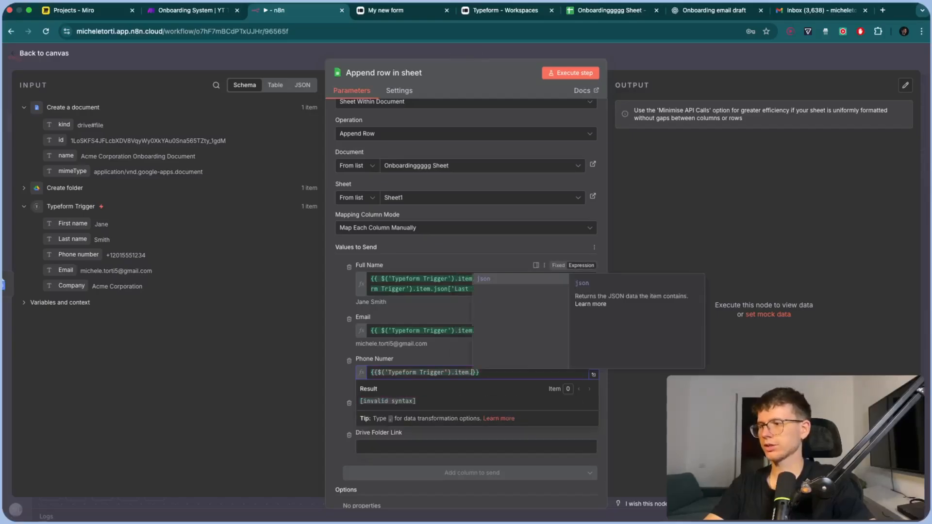
left_click(500, 280)
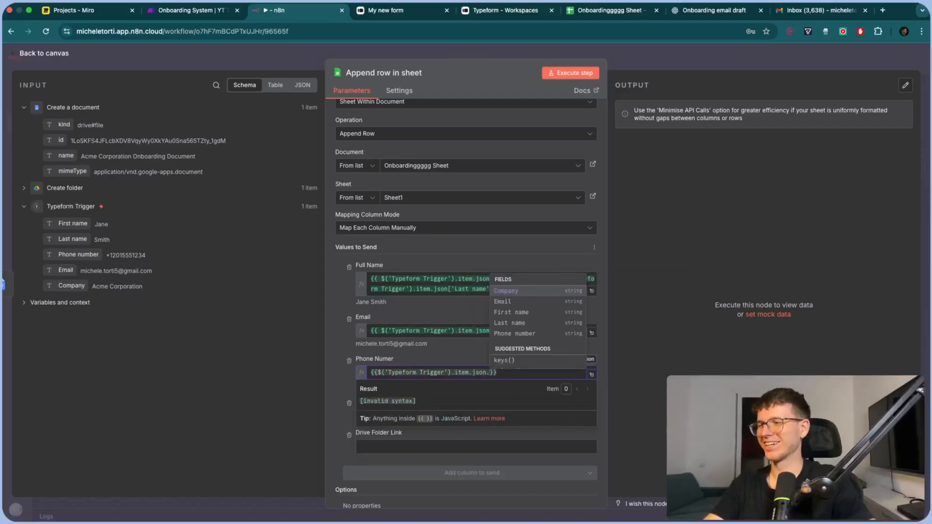
left_click(517, 335)
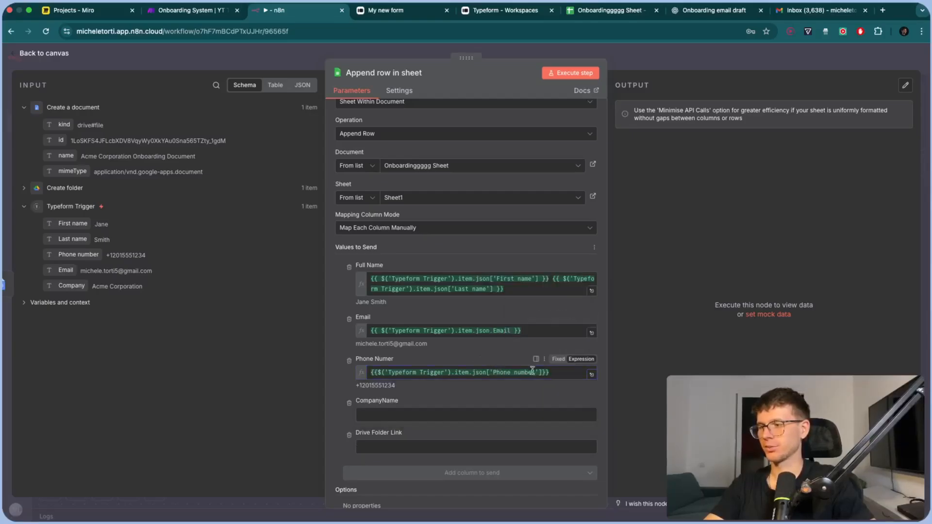
left_click_drag(565, 373, 365, 373)
key("BackSpace")
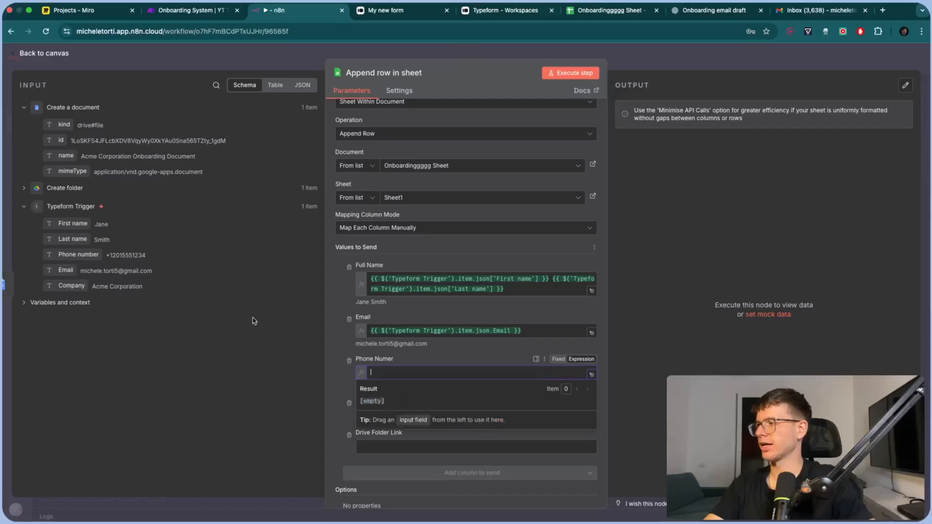
key("super+z")
left_click(431, 356)
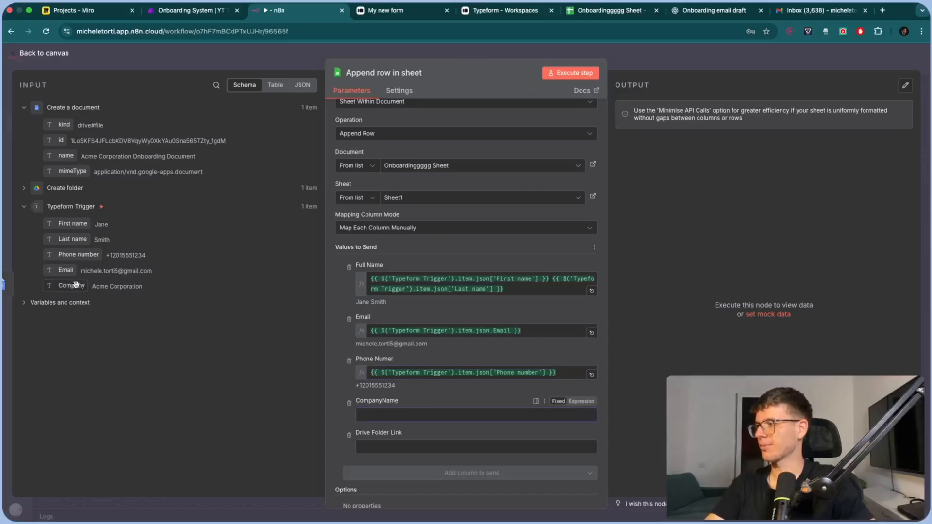
left_click_drag(122, 286, 417, 410)
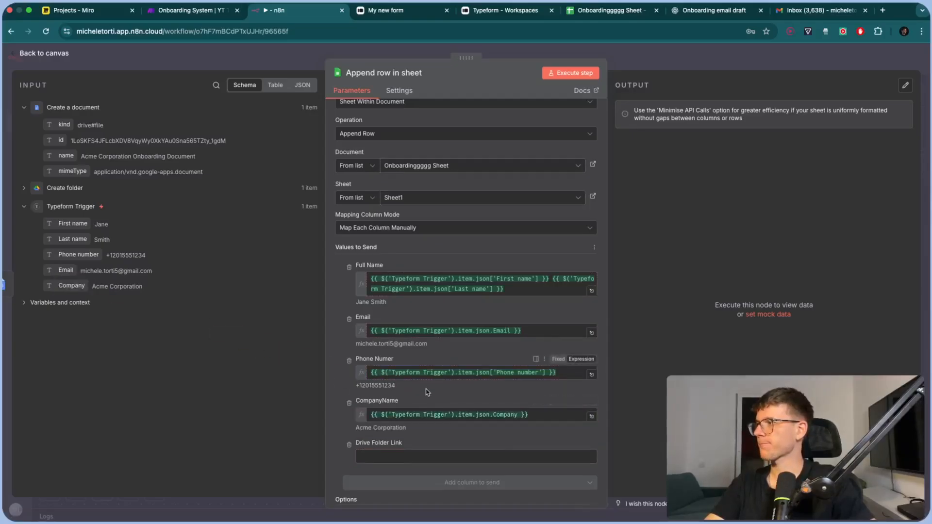
scroll(425, 392, "down", 2)
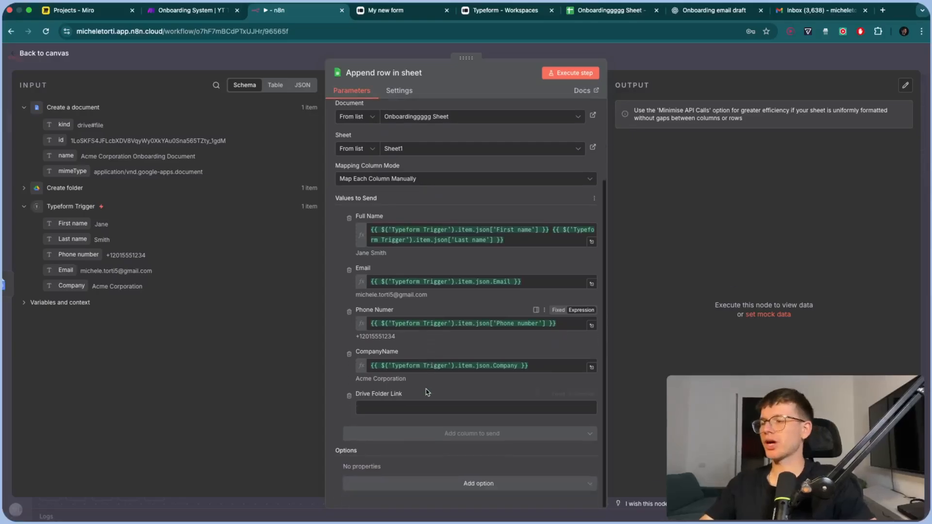
Copy the Acme Corporation Drive folder's URL from the address bar
left_click(23, 188)
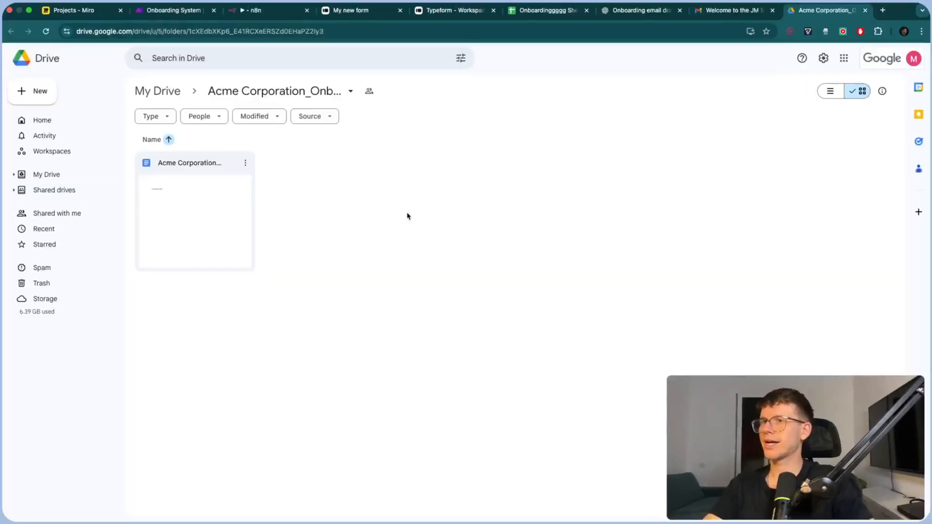
left_click(365, 31)
key("super+c")
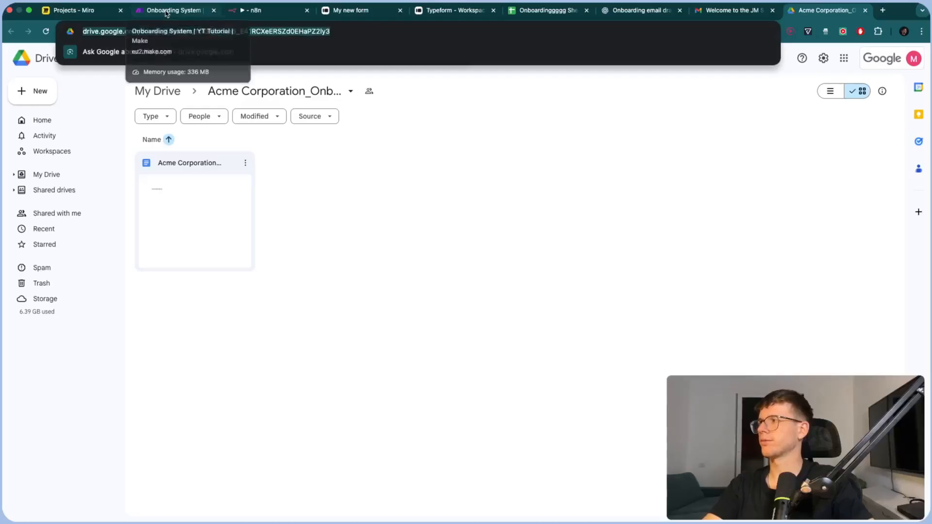
left_click(252, 11)
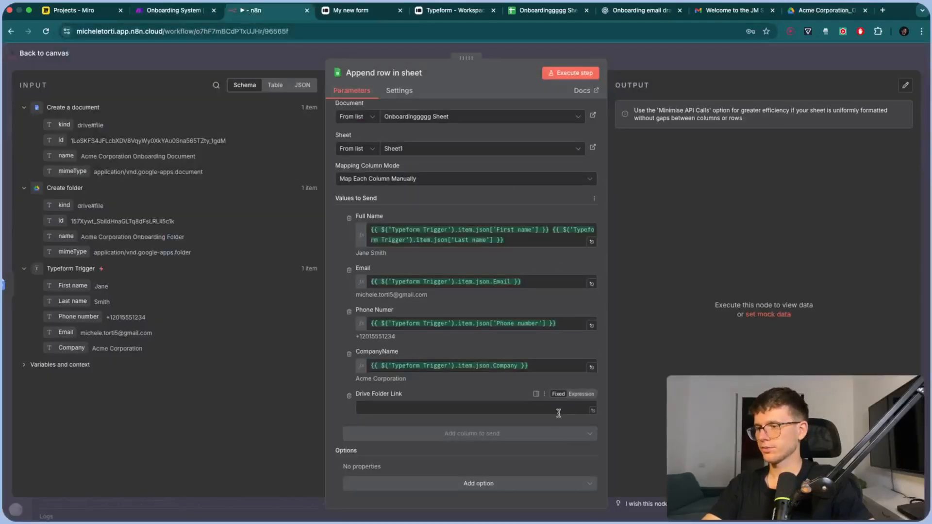
Paste the Drive folder URL into the Drive Folder Link expression and replace its ID with Create folder's id
left_click(579, 395)
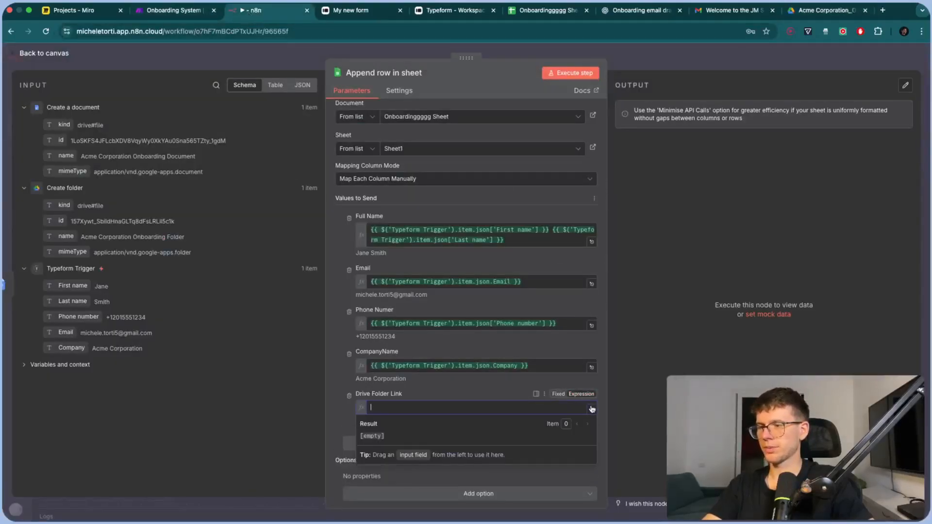
left_click(592, 411)
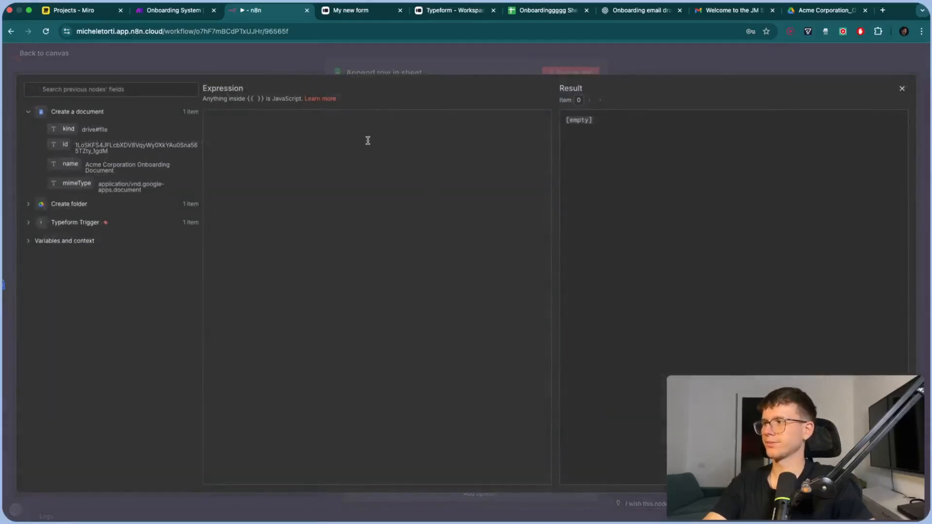
key("super+v")
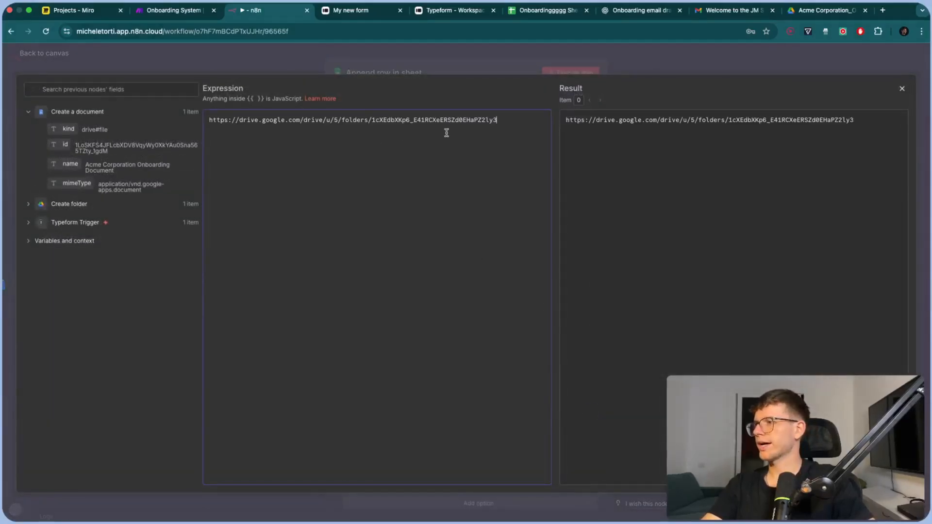
left_click_drag(494, 128, 373, 118)
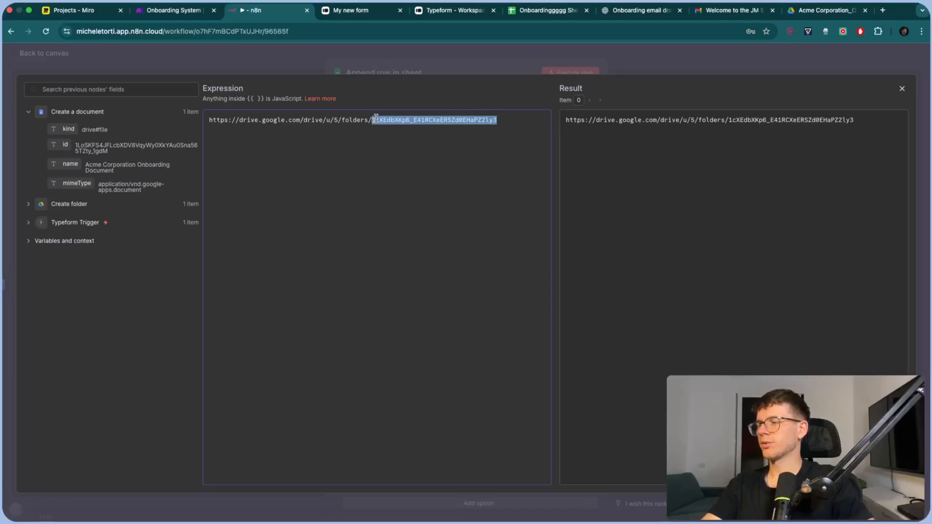
key("BackSpace")
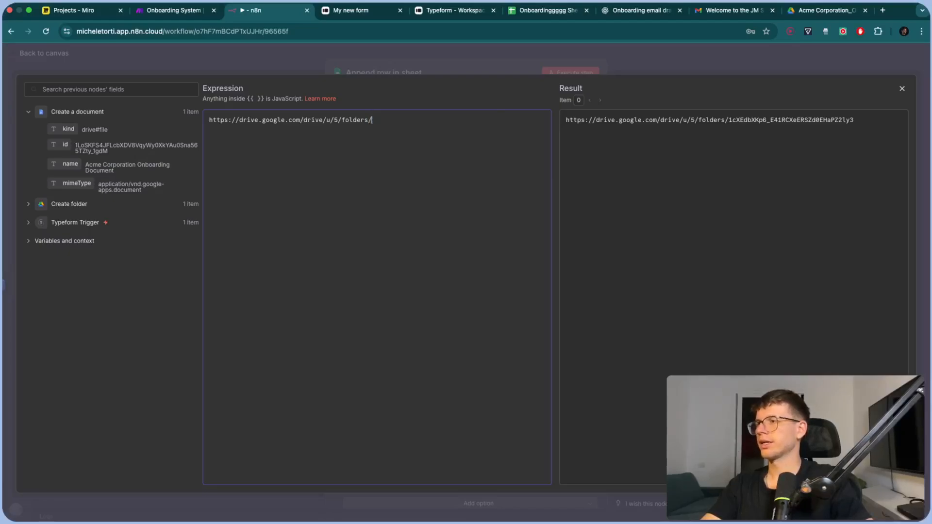
left_click(27, 205)
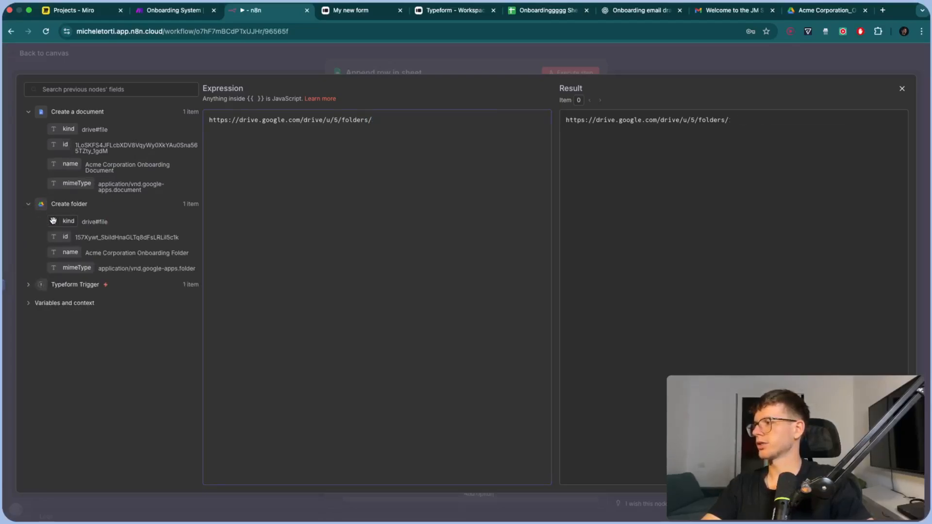
left_click_drag(57, 237, 541, 124)
left_click(373, 120)
key("super+shift+Left")
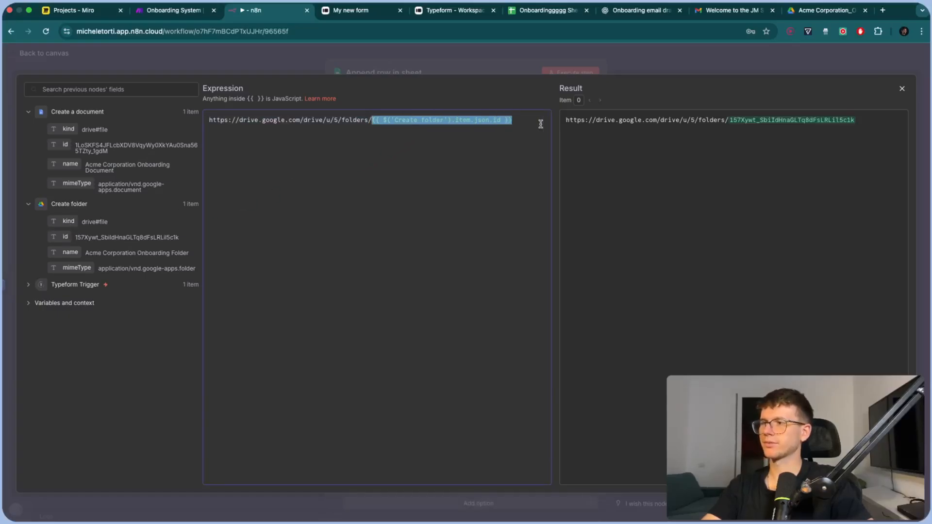
left_click(534, 67)
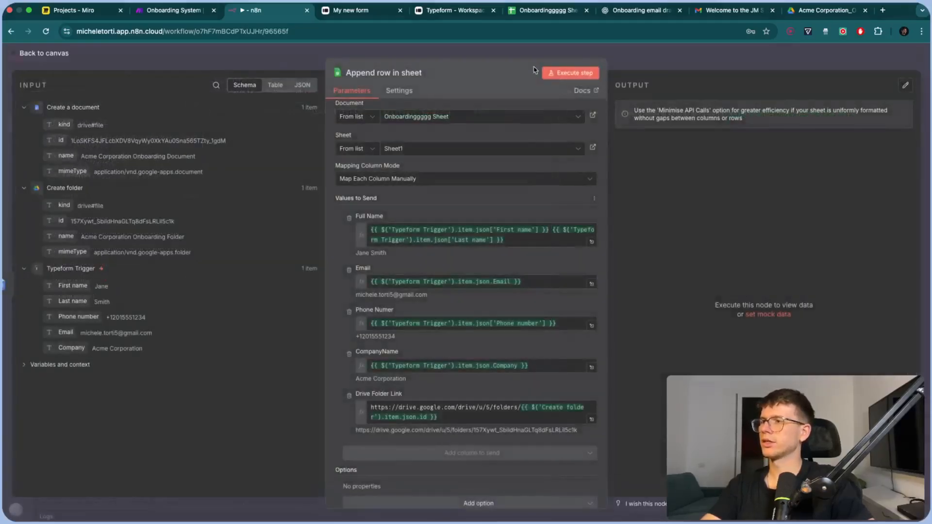
Run the Append row step and delete the empty rows 4 to 6 in the sheet
left_click(577, 73)
left_click(541, 14)
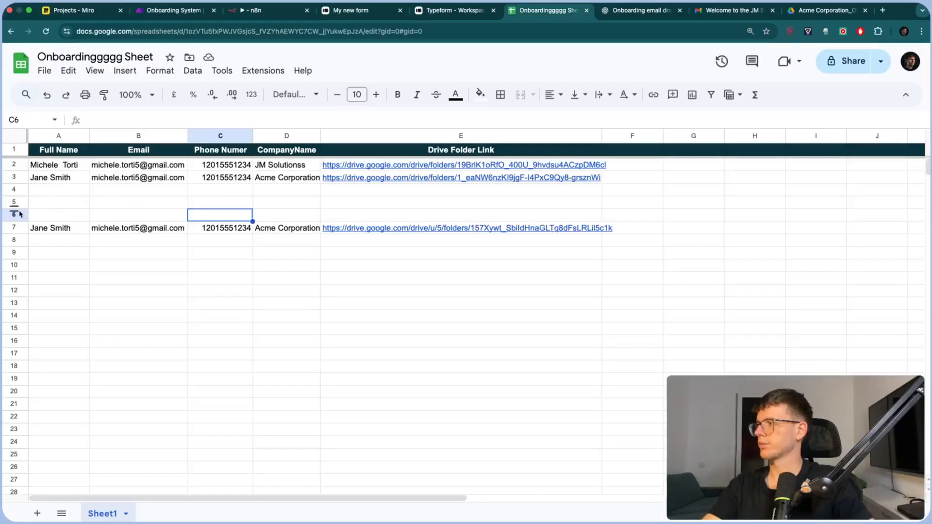
left_click_drag(19, 214, 15, 189)
right_click(14, 189)
left_click(72, 331)
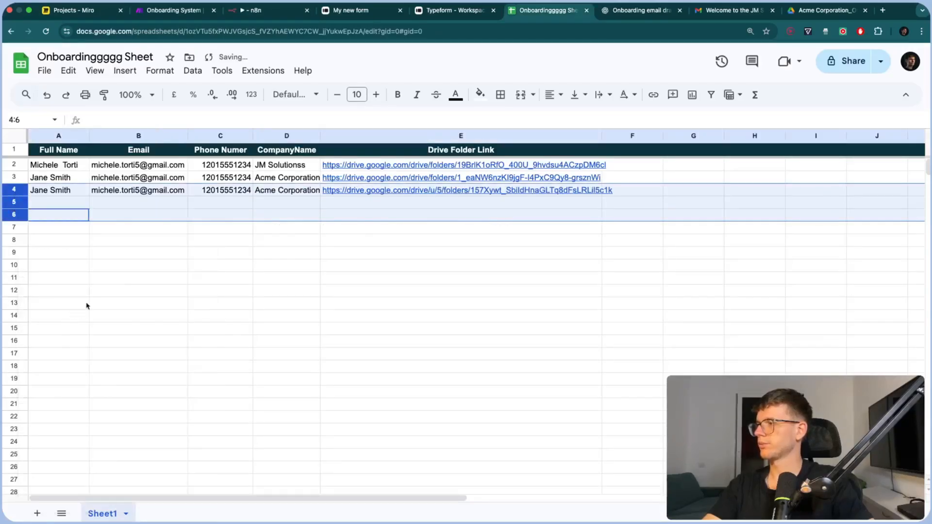
left_click(237, 227)
Check the new Acme Corporation row's Drive folder link and dismiss its preview
left_click(394, 193)
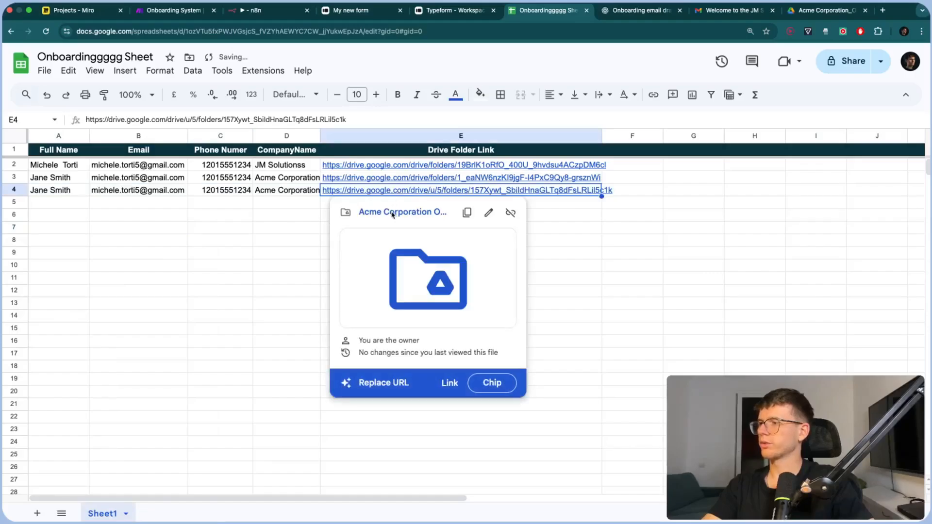
left_click(393, 213)
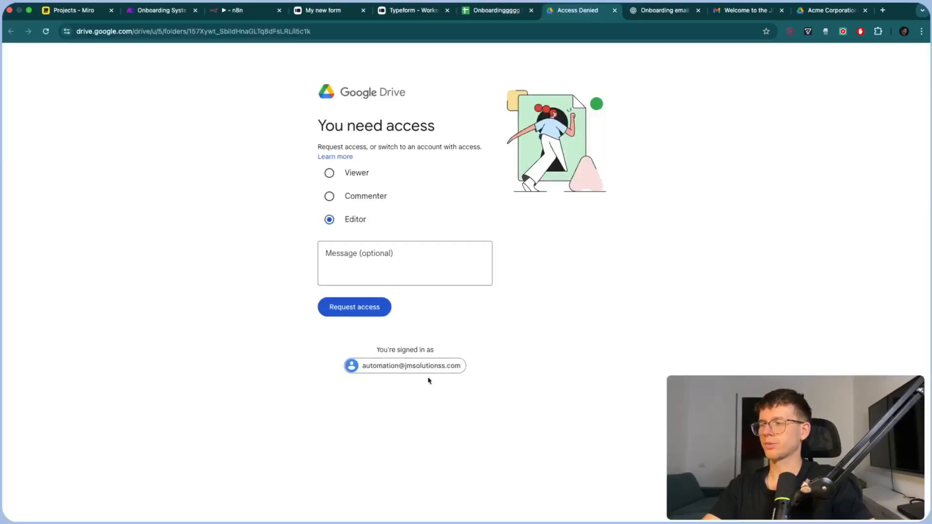
key("super+w")
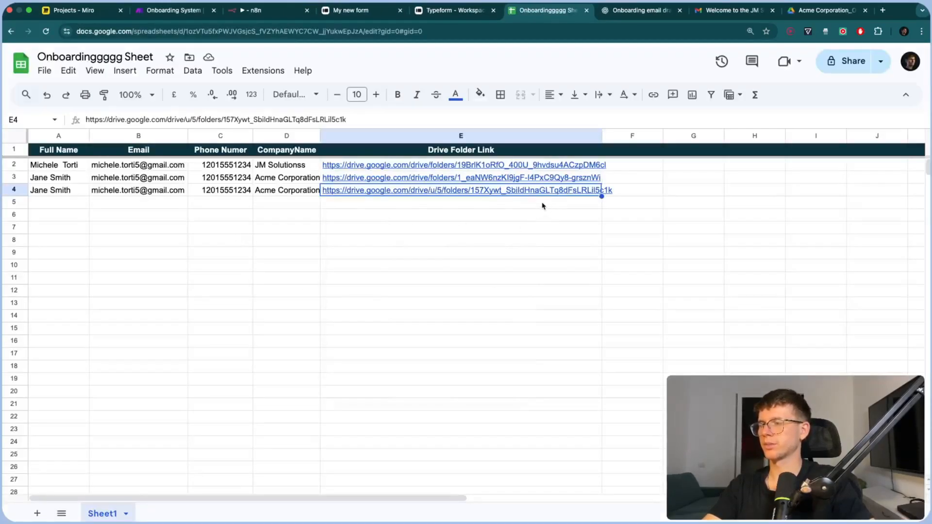
mouse_move(584, 178)
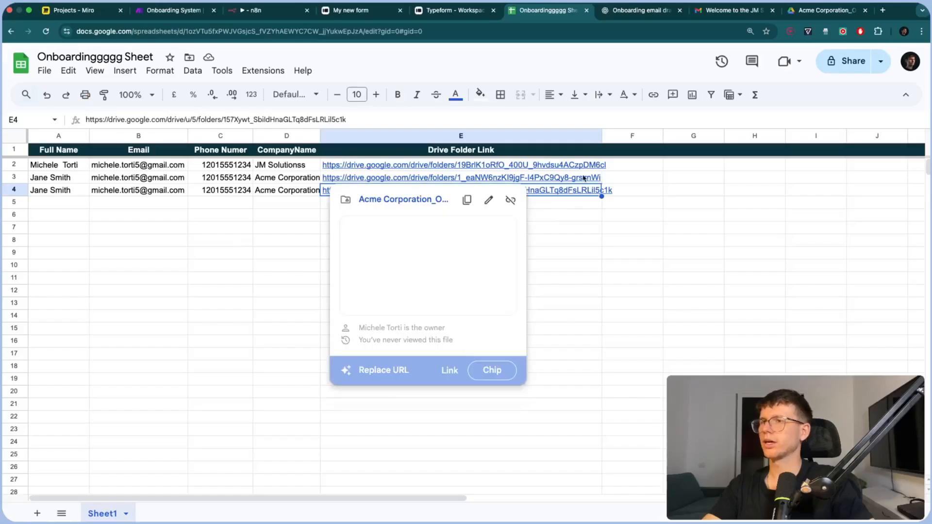
left_click(582, 208)
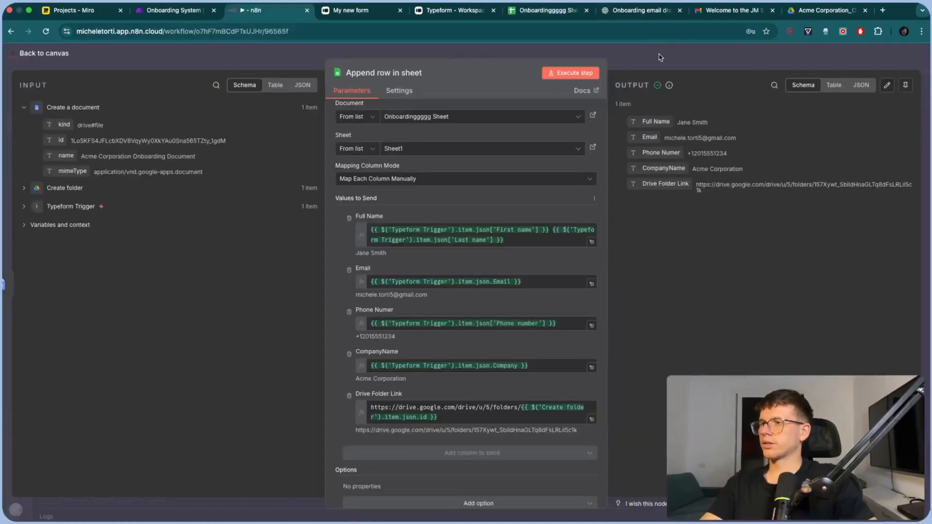
left_click(660, 57)
Add a Gmail 'Send a message' step after Append row in sheet
scroll(663, 249, "right", 2)
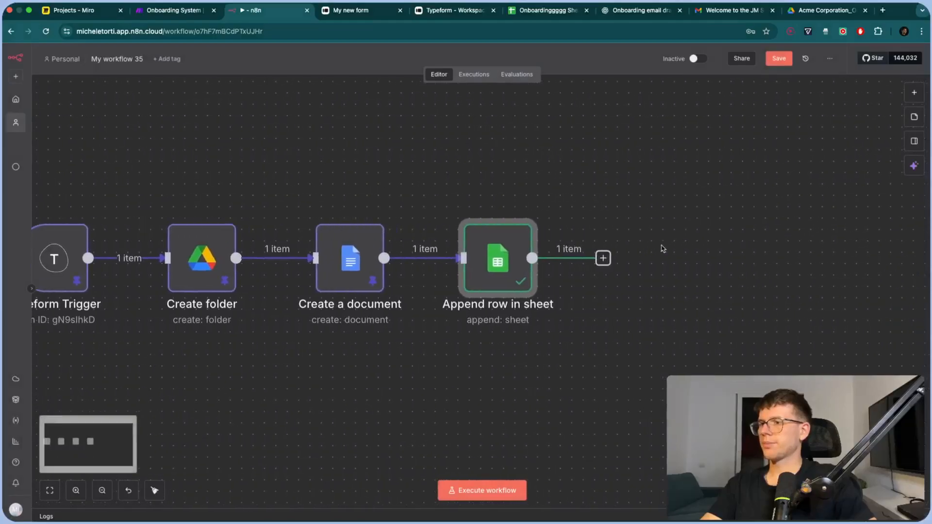
left_click(606, 258)
type("gmail")
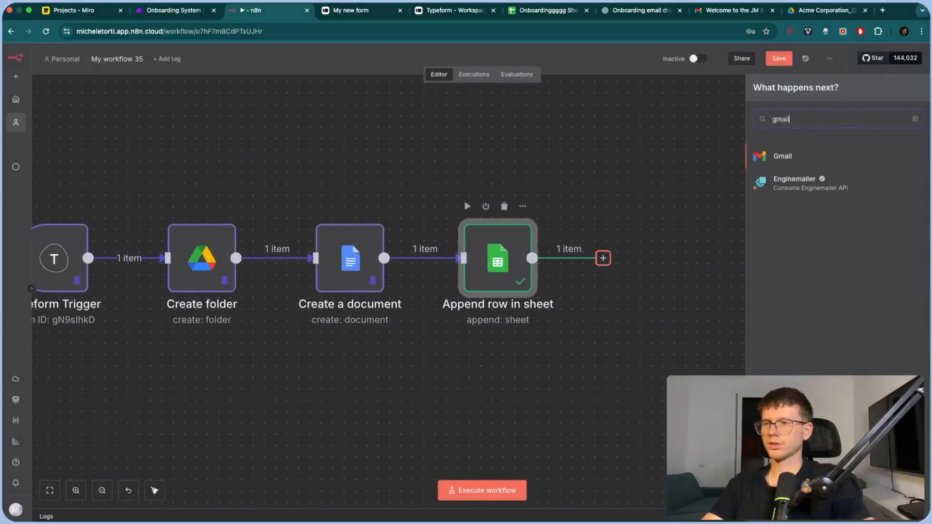
left_click(818, 158)
type("sejd")
key("BackSpace")
key("BackSpace")
type("nd")
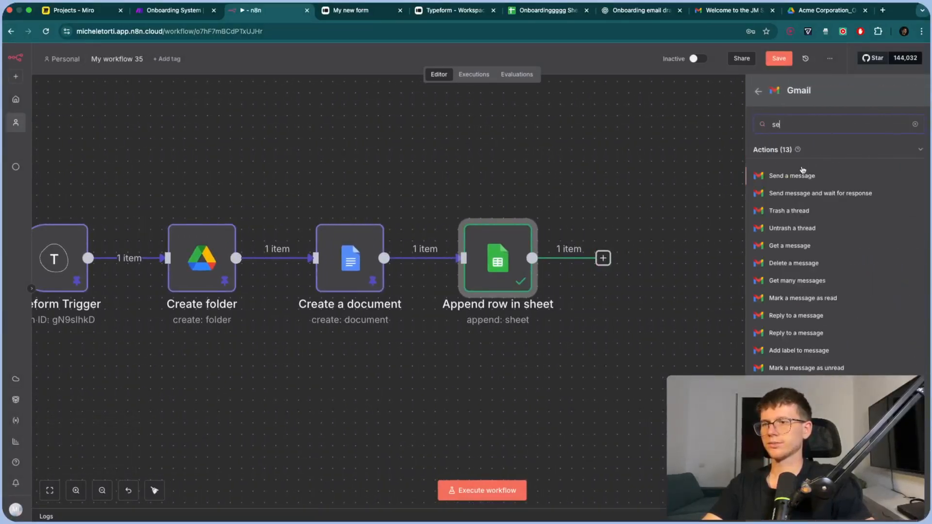
left_click(799, 176)
Create a Gmail credential via Google sign-in and map the Typeform Email into To
left_click(451, 122)
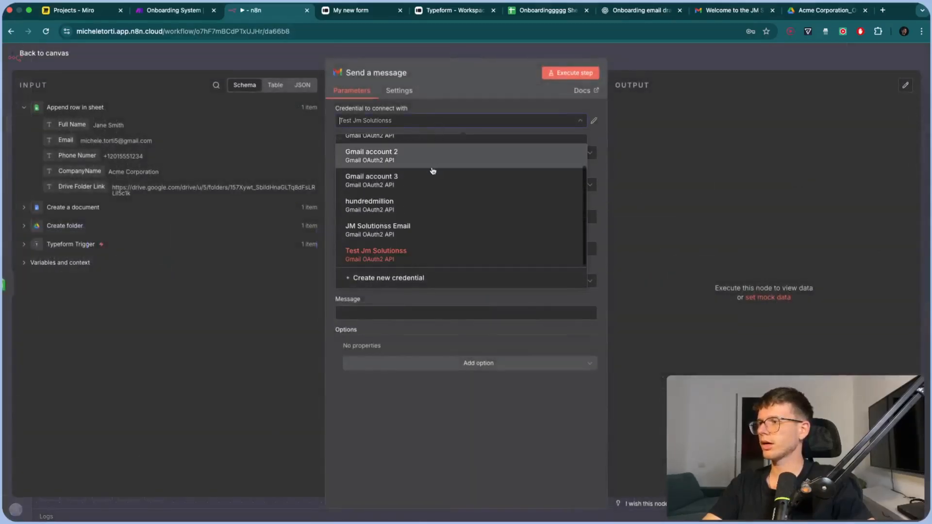
left_click(411, 275)
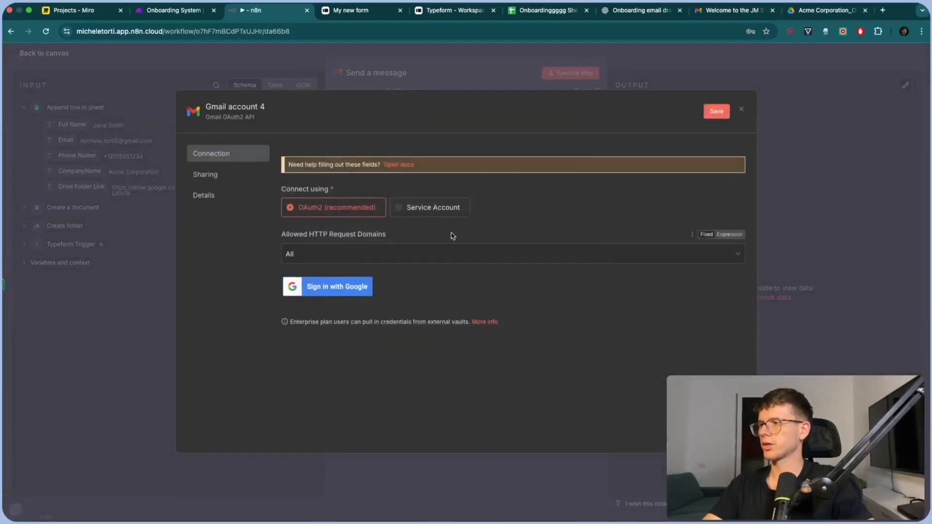
left_click(335, 287)
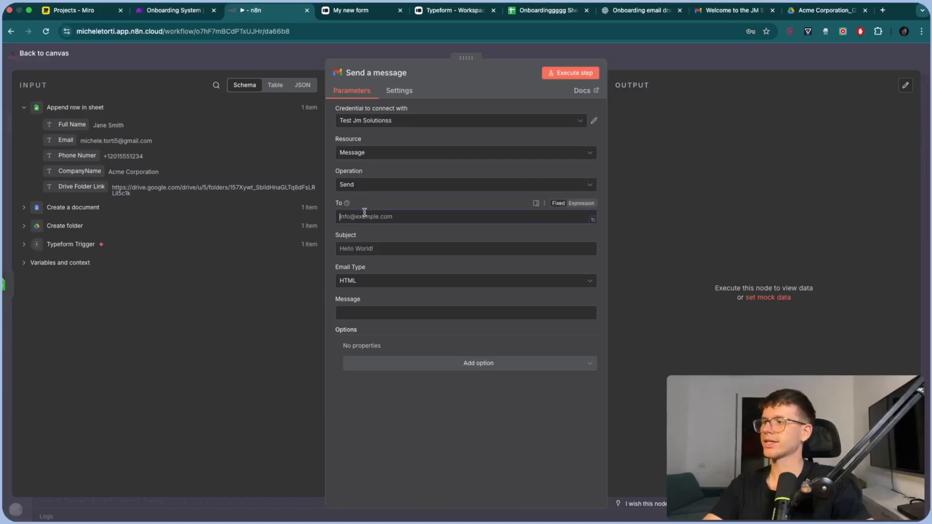
left_click(23, 245)
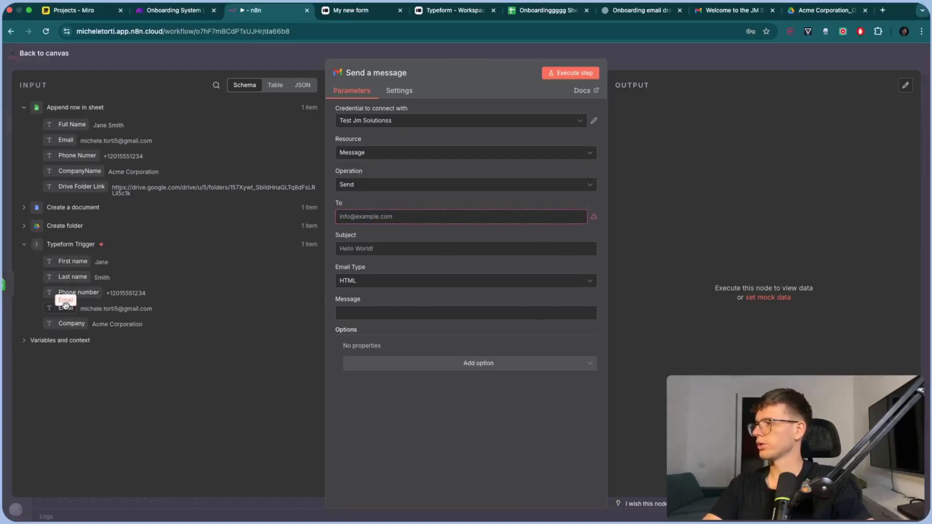
left_click_drag(66, 308, 355, 219)
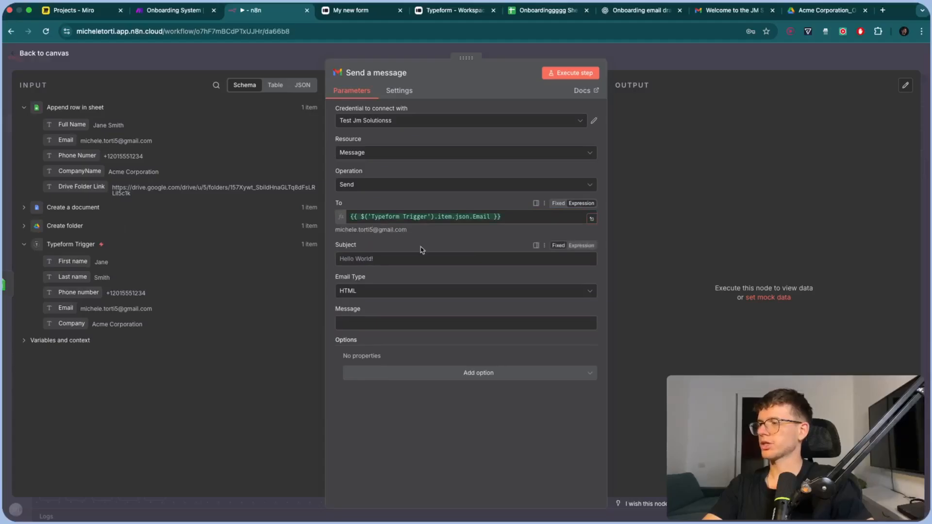
Copy the welcome subject from Make's Gmail module into the n8n Subject field
left_click(175, 12)
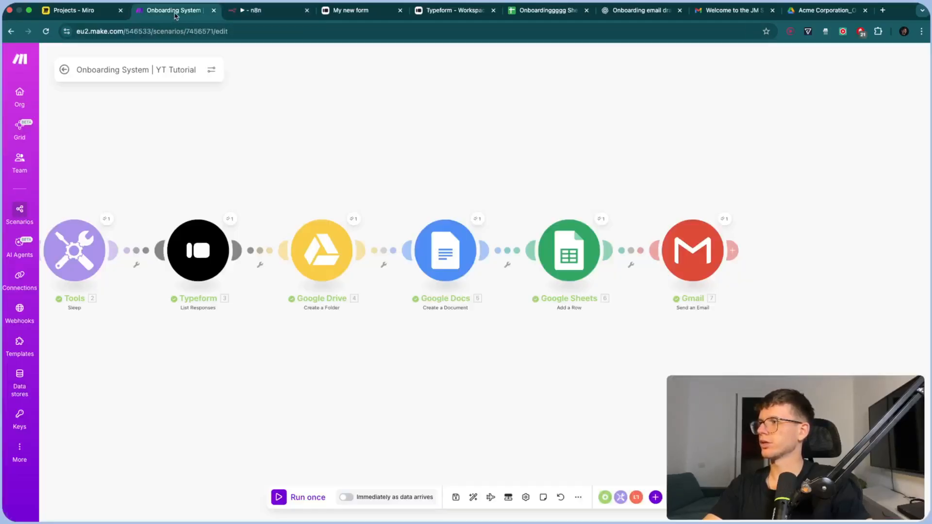
left_click(690, 249)
left_click_drag(680, 155, 404, 166)
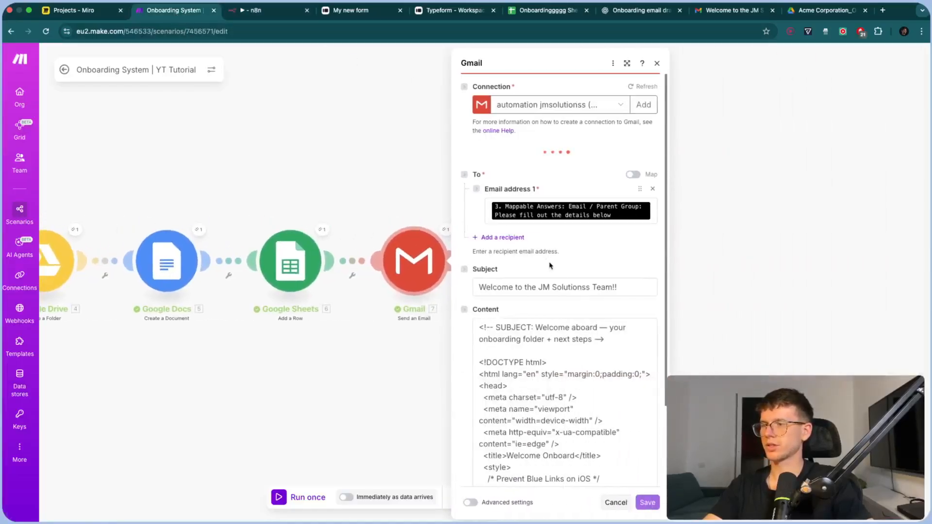
double_click(560, 286)
triple_click(564, 262)
key("ctrl+c")
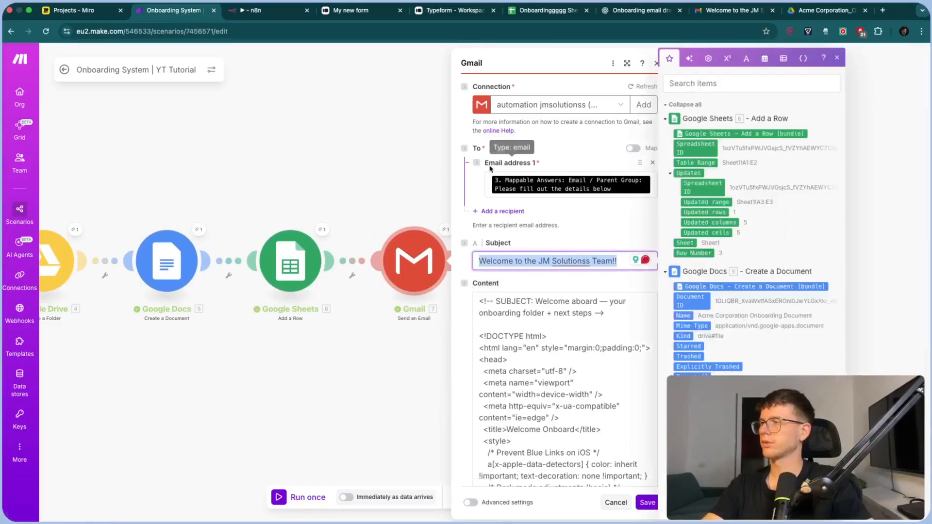
left_click(265, 11)
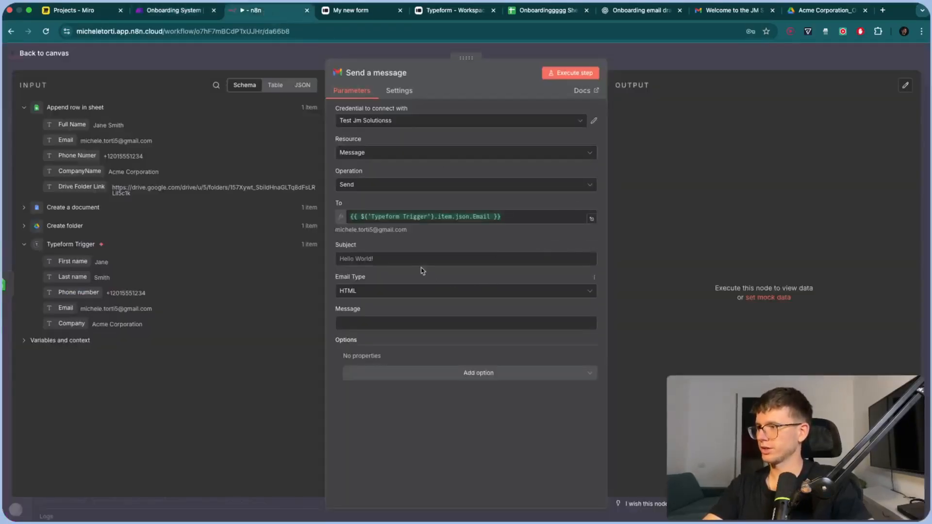
left_click(406, 258)
key("ctrl+v")
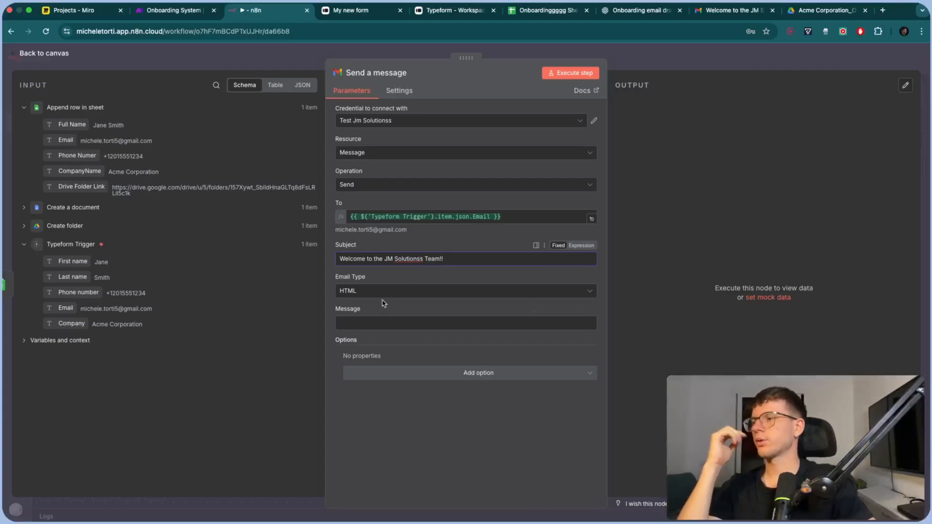
Select the entire HTML email body in Make's Gmail module
left_click(184, 15)
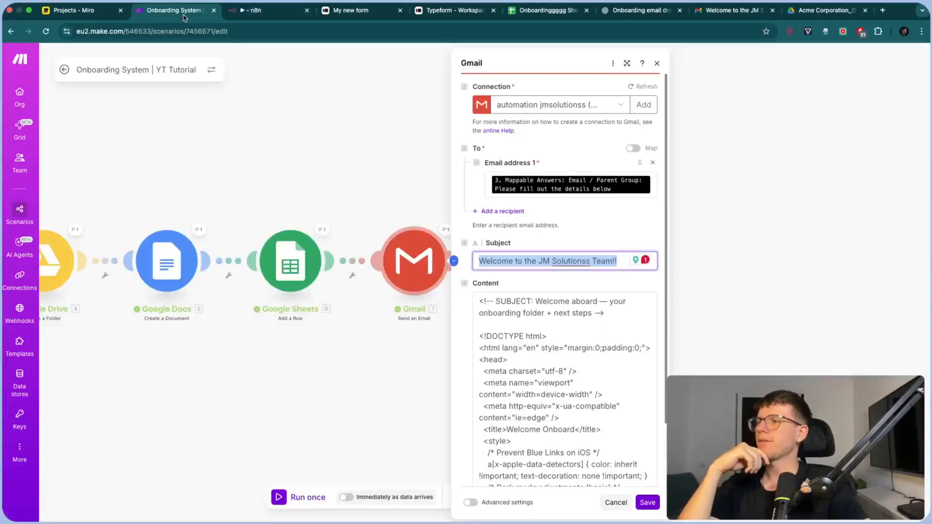
left_click(549, 343)
key("ctrl+a")
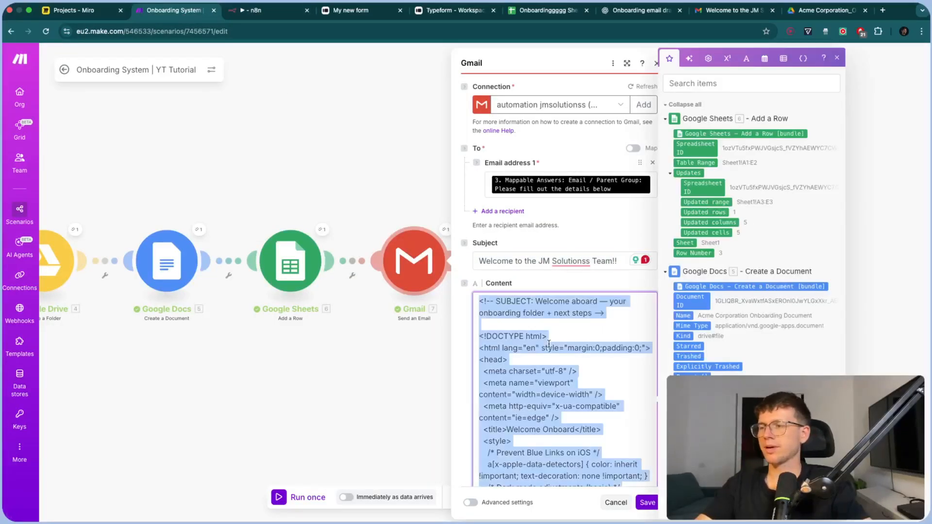
left_click(549, 344)
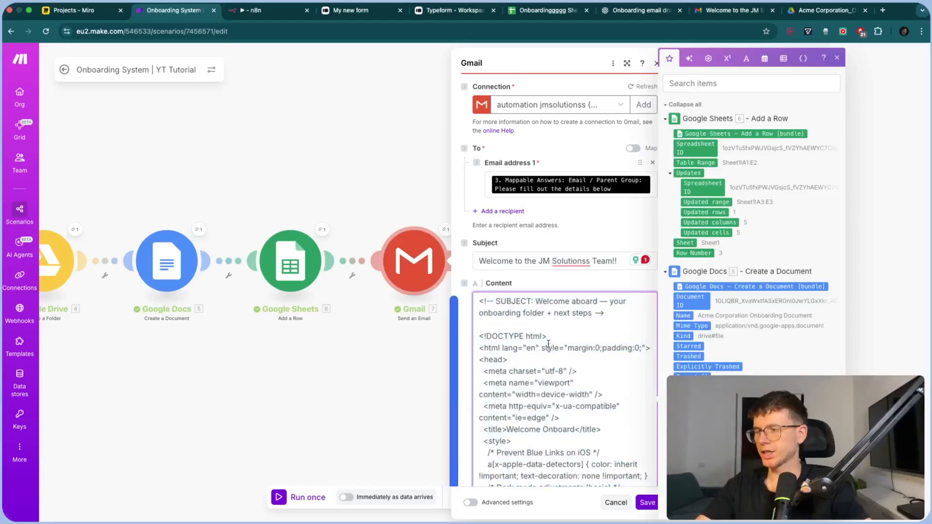
scroll(549, 344, "down", 10)
scroll(548, 344, "down", 5)
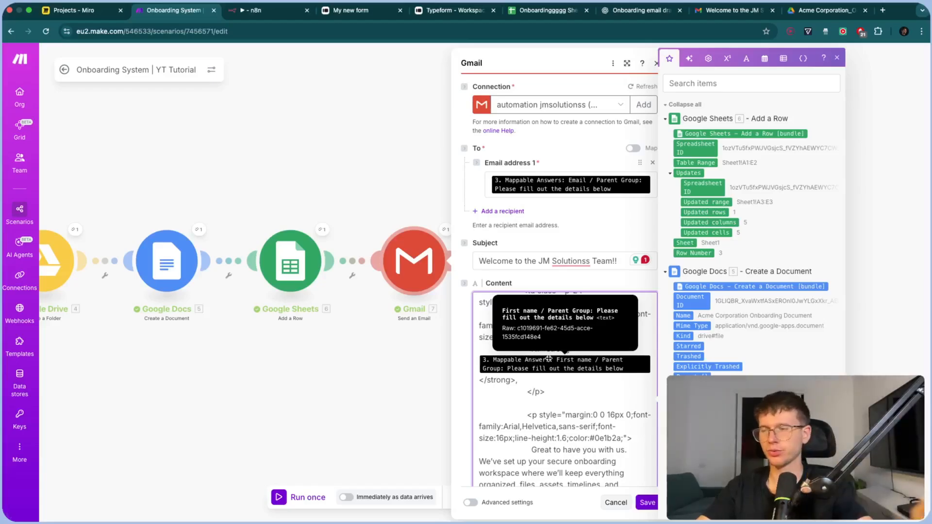
scroll(549, 358, "down", 5)
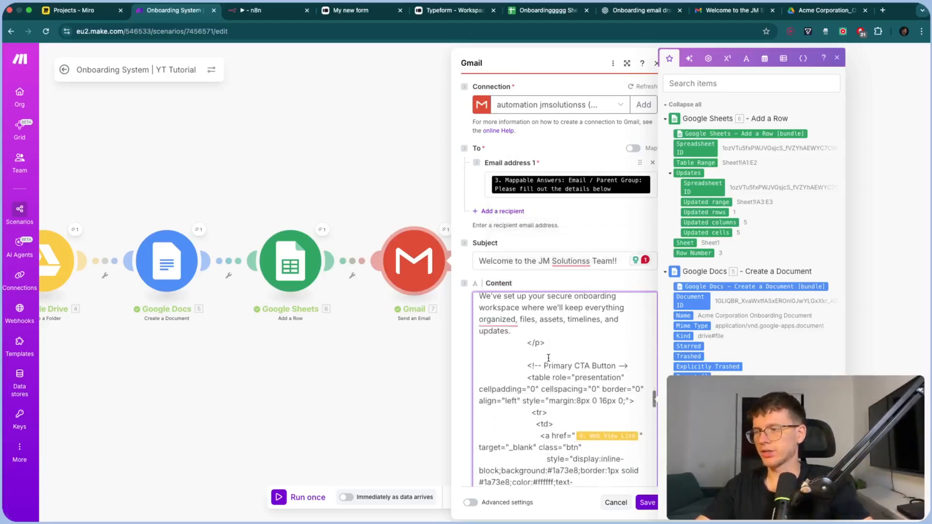
key("super+a")
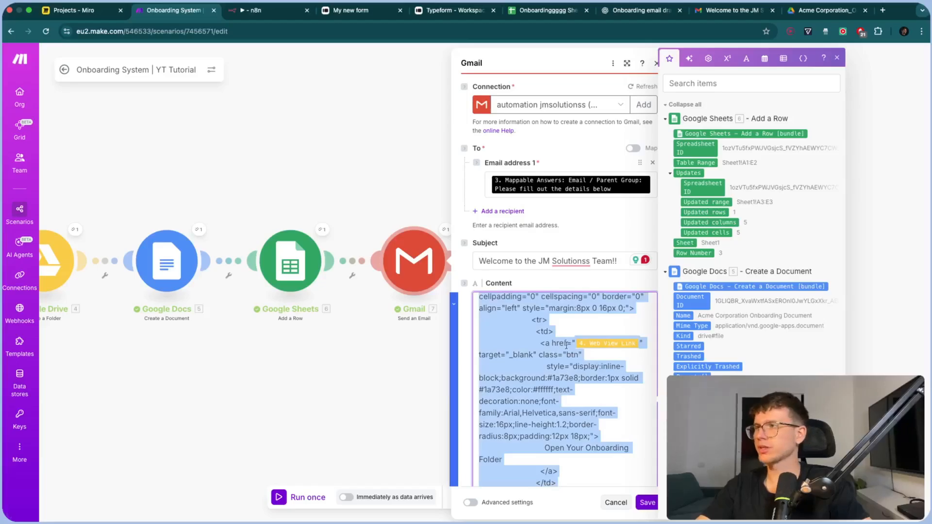
left_click(674, 14)
Ask ChatGPT to replace the variables, listing First Name with the Typeform First name expression
scroll(414, 474, "down", 2)
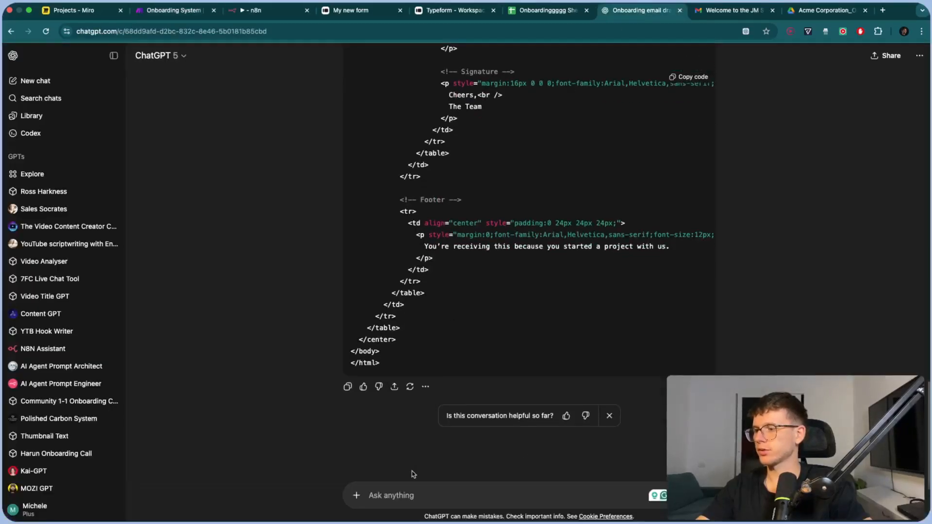
type("Repl")
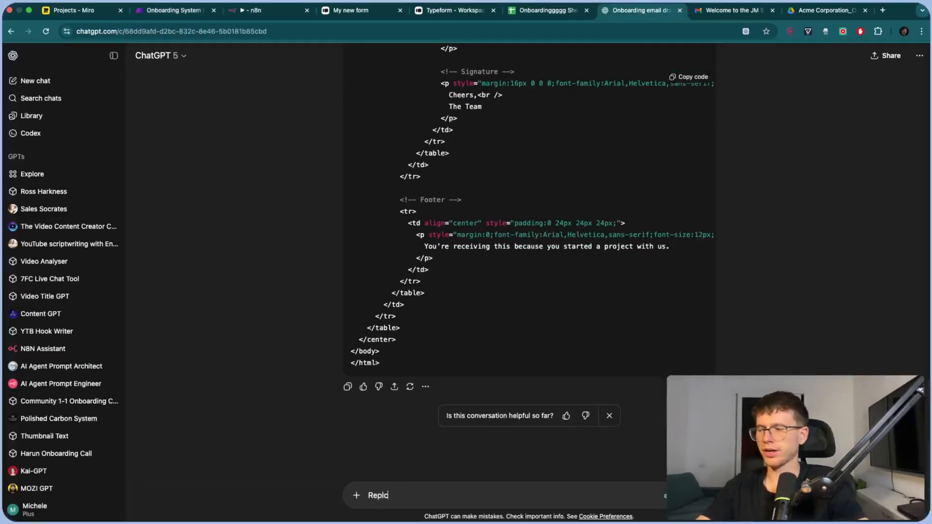
type("ace the first")
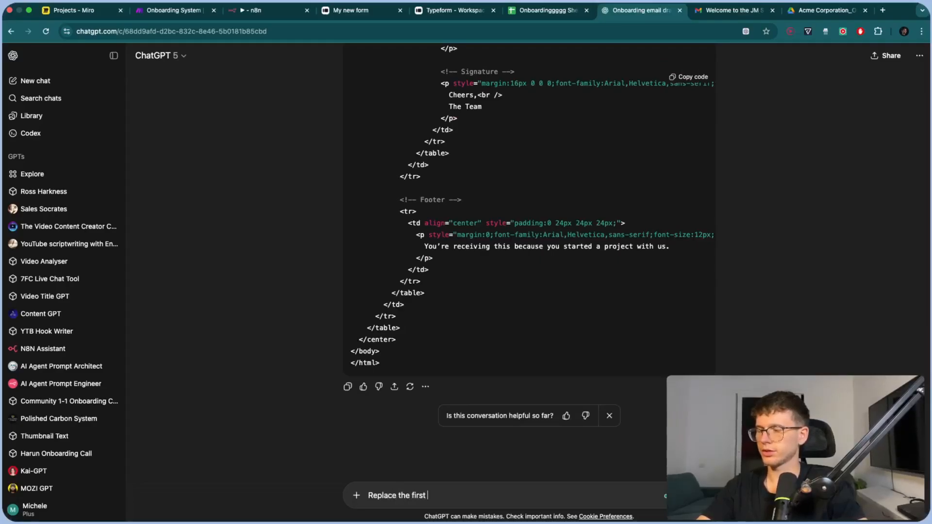
key("BackSpace")
key("BackSpace")
key("BackSpace")
key("BackSpace")
key("BackSpace")
key("BackSpace")
type("variable")
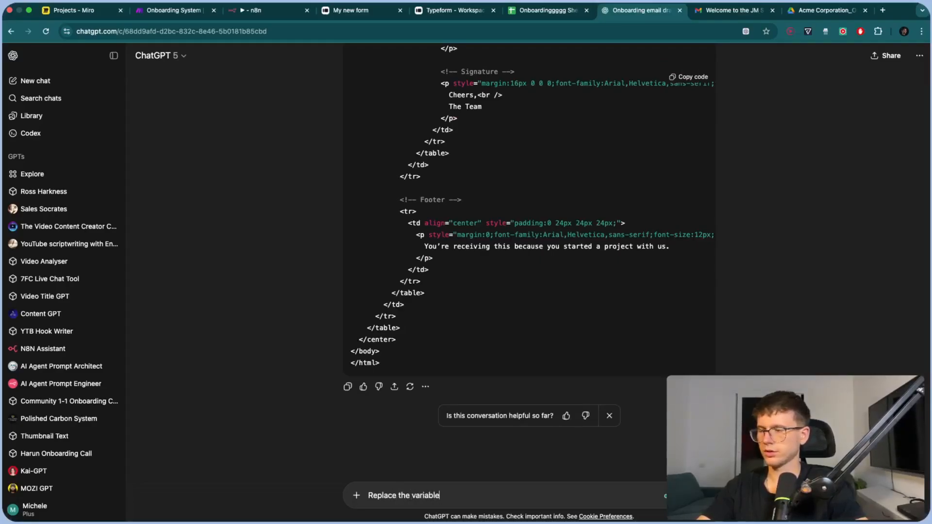
type("s wir")
type("h the fol")
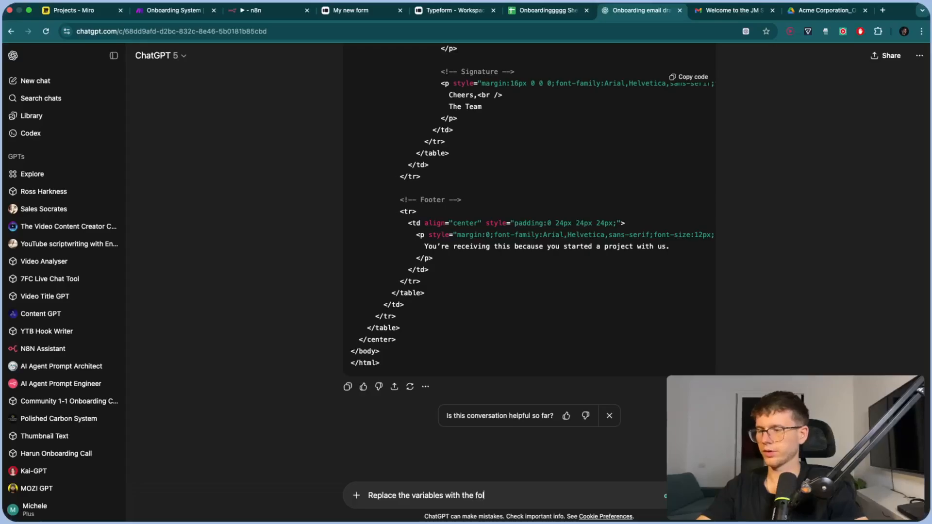
type("lowng:")
key("shift+Return")
key("shift+Return")
type("First Name:")
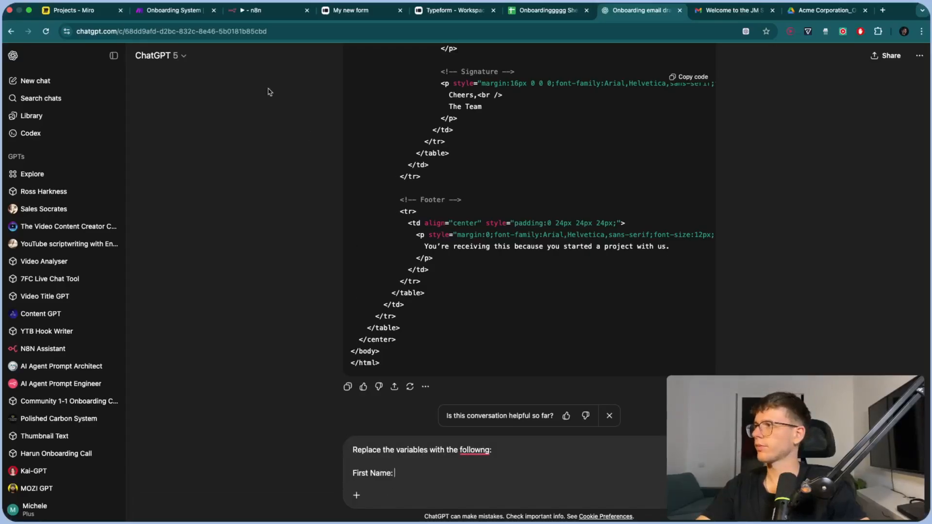
left_click(270, 12)
left_click(381, 323)
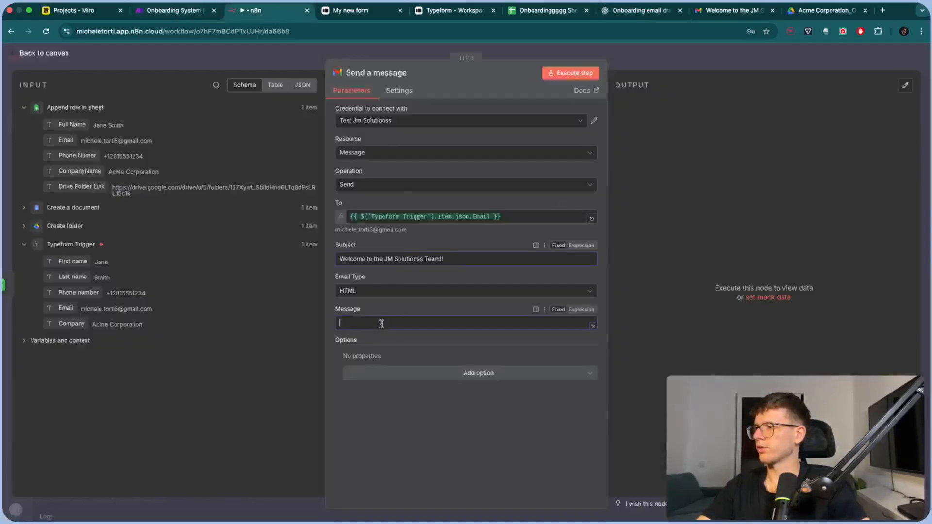
left_click_drag(73, 261, 379, 319)
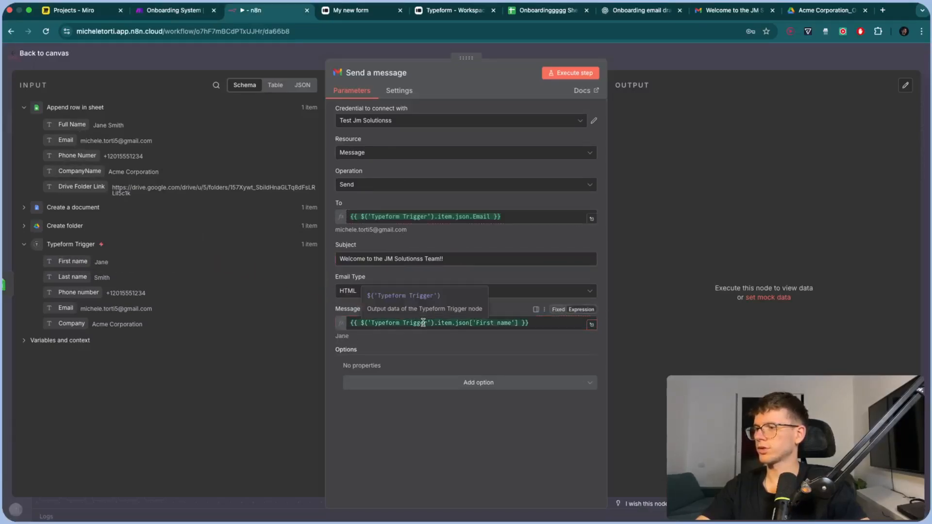
triple_click(535, 324)
key("super+c")
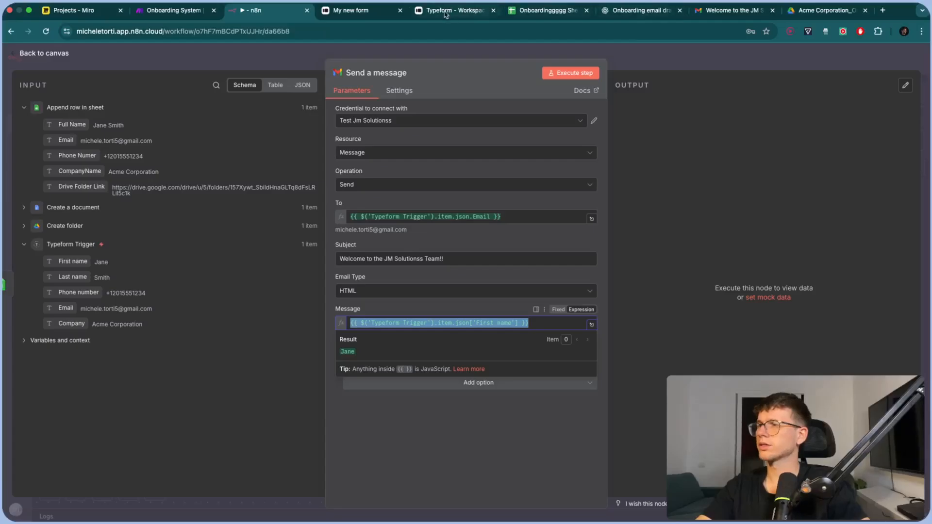
left_click(613, 12)
key("super+v")
Add Onboarding Folder with the copied Drive Folder Link expression and send the request
key("shift+Return")
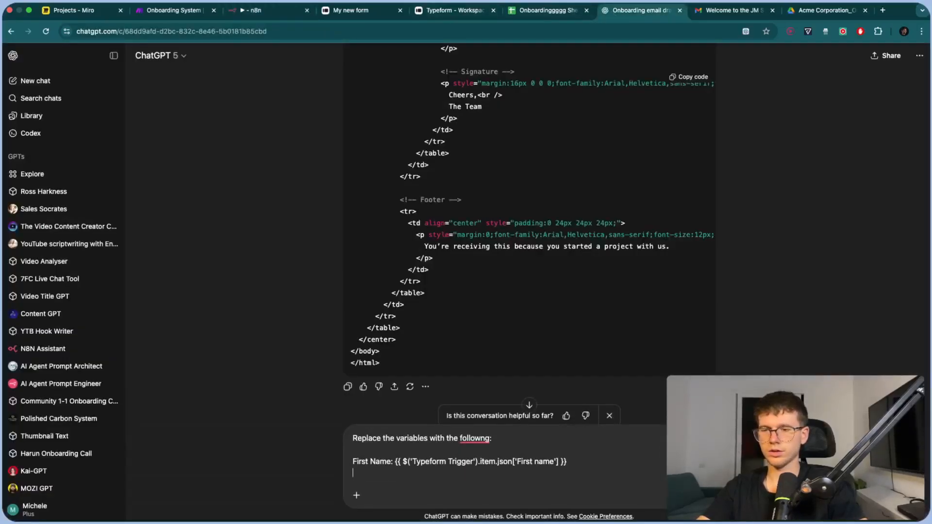
type("Drive FoldeR")
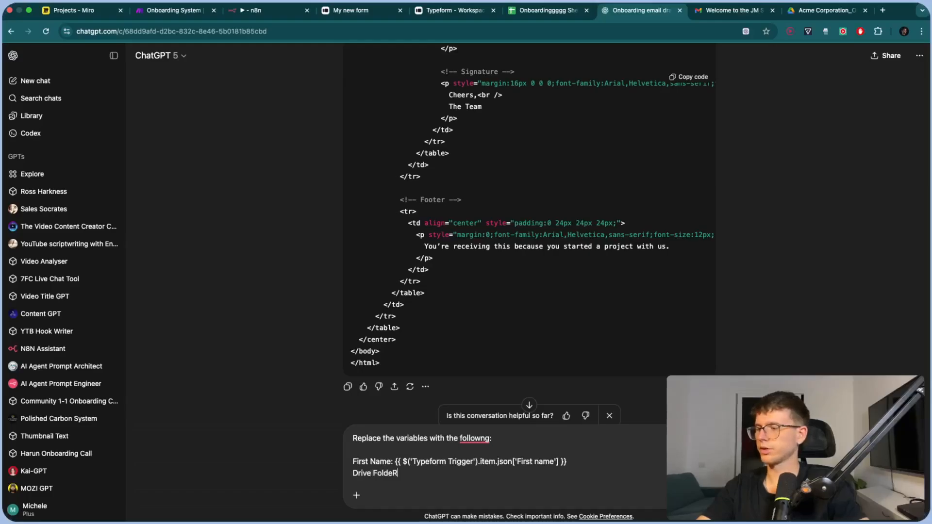
type(":")
key("shift+super+Left")
type("Onb")
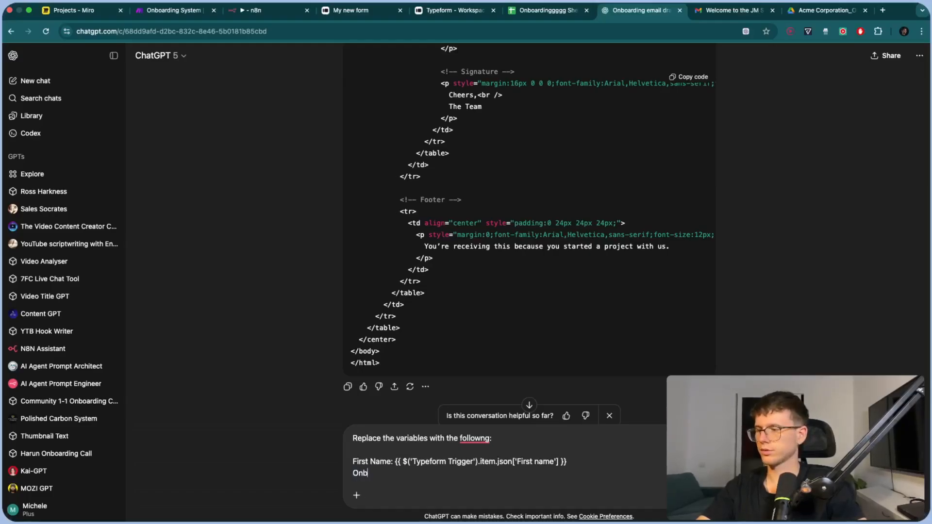
type("oarding Folder:")
left_click(274, 11)
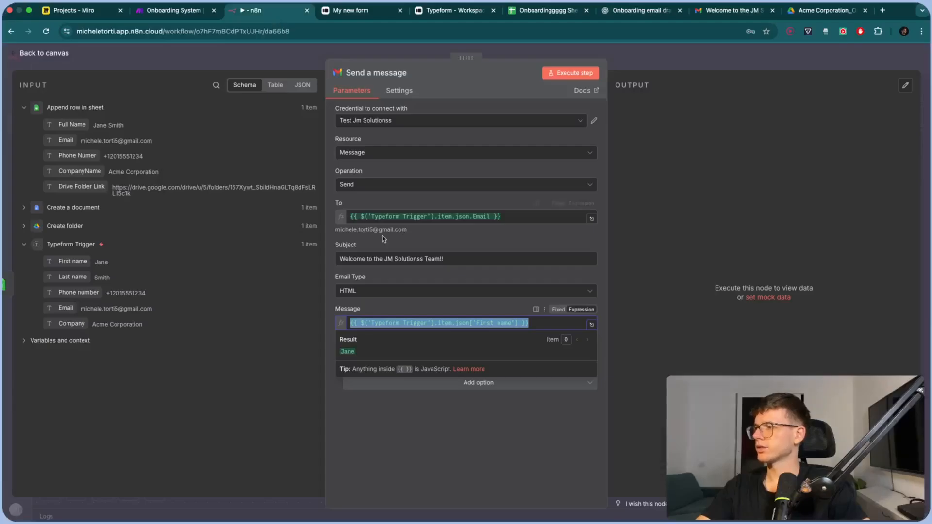
left_click(257, 66)
double_click(495, 258)
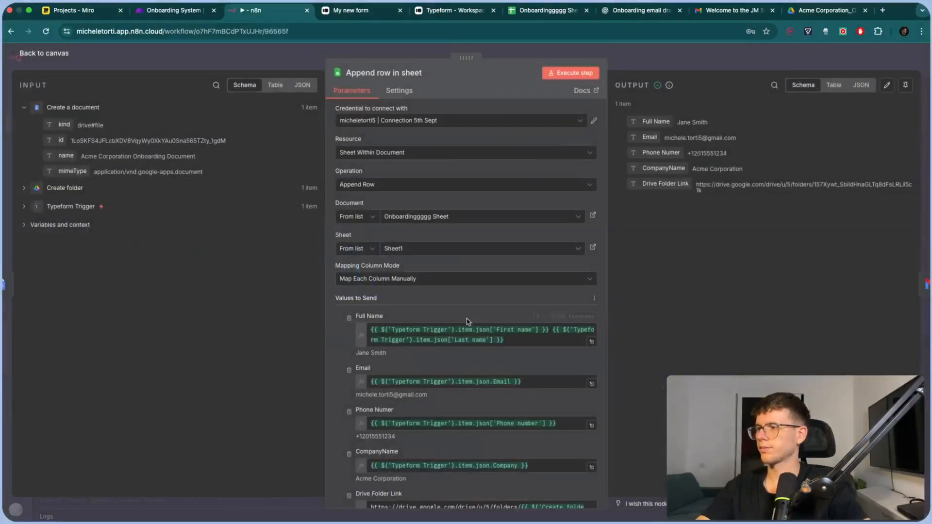
scroll(425, 417, "down", 3)
left_click(453, 397)
key("super+a")
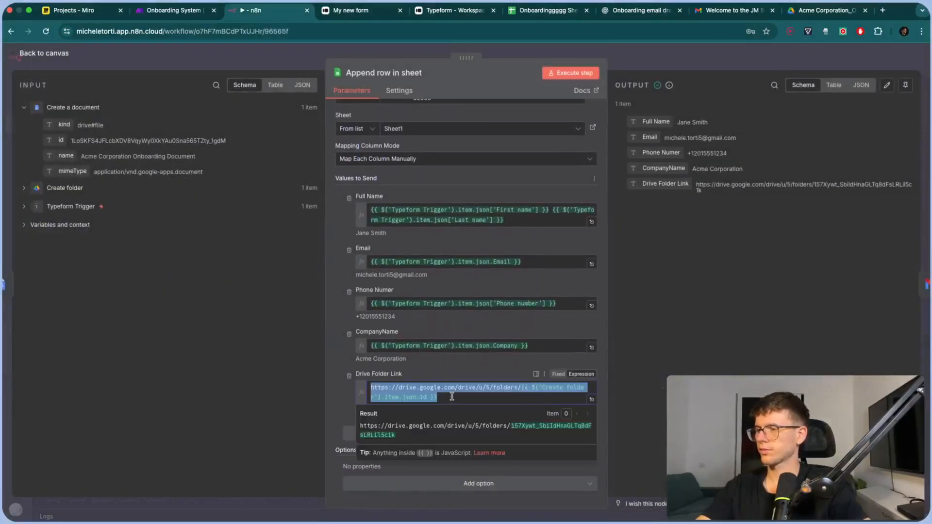
key("super+c")
key("super+7")
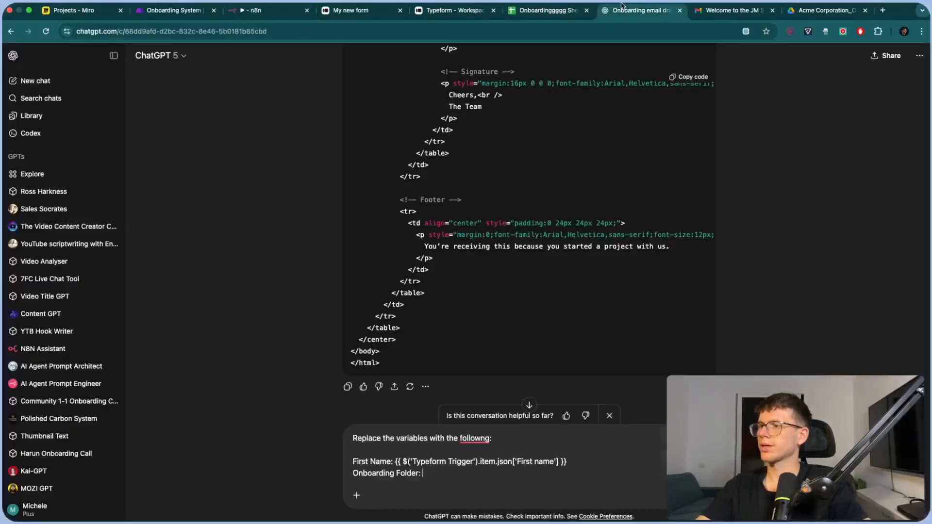
key("super+v")
key("Return")
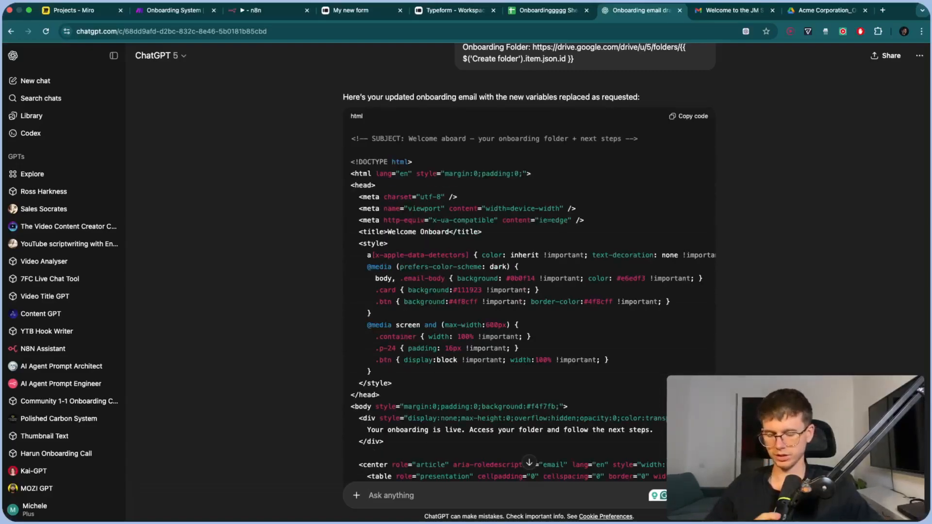
Copy the regenerated HTML email code from ChatGPT's reply and return to n8n
scroll(576, 342, "down", 20)
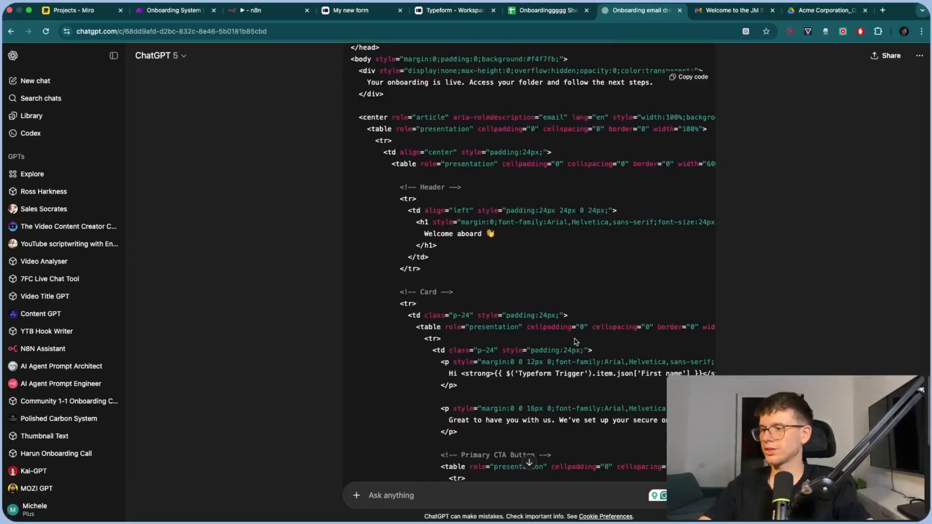
scroll(576, 341, "down", 10)
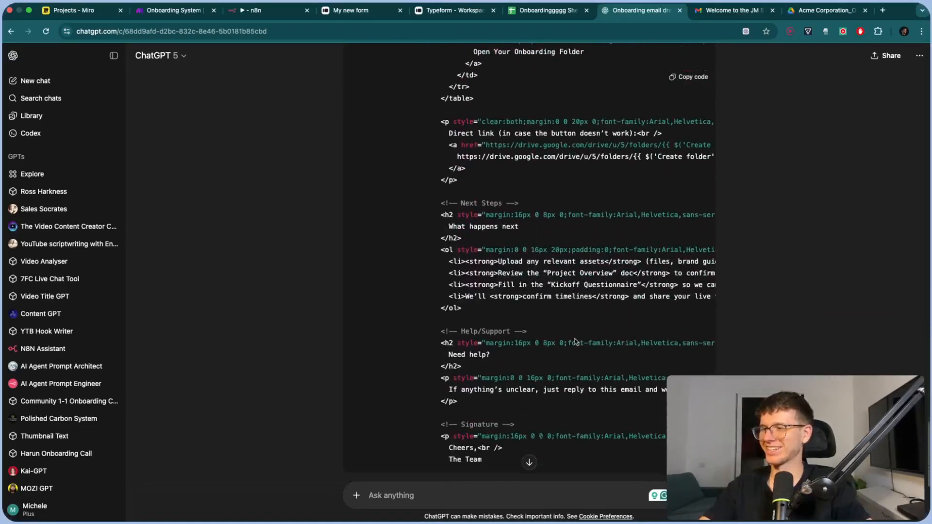
scroll(576, 342, "down", 8)
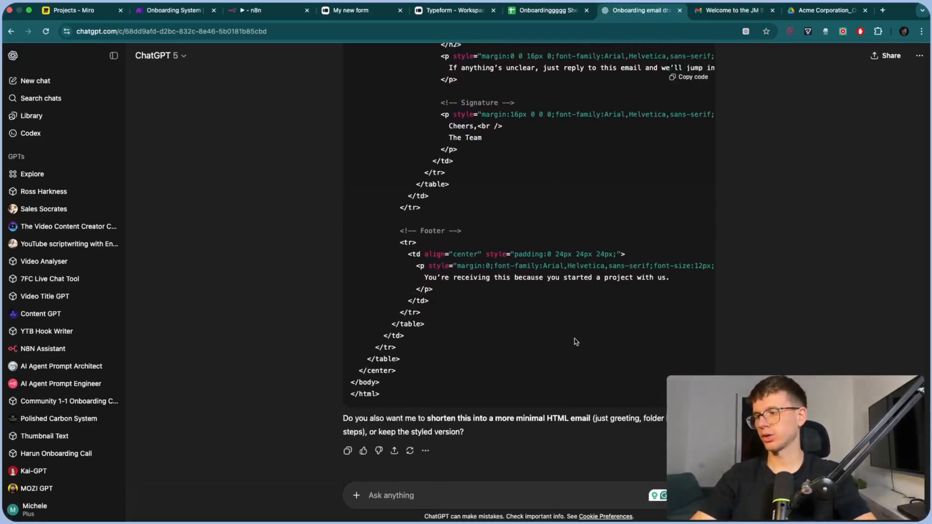
left_click(694, 77)
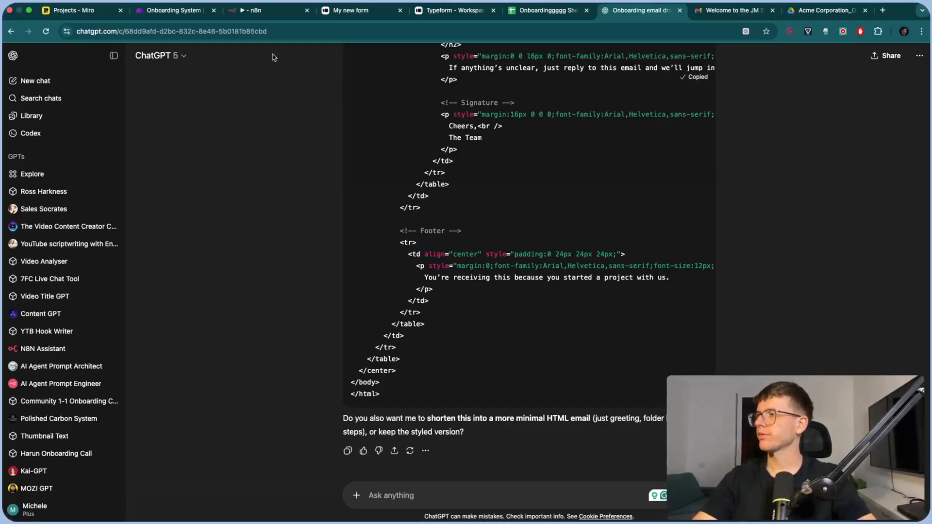
left_click(257, 10)
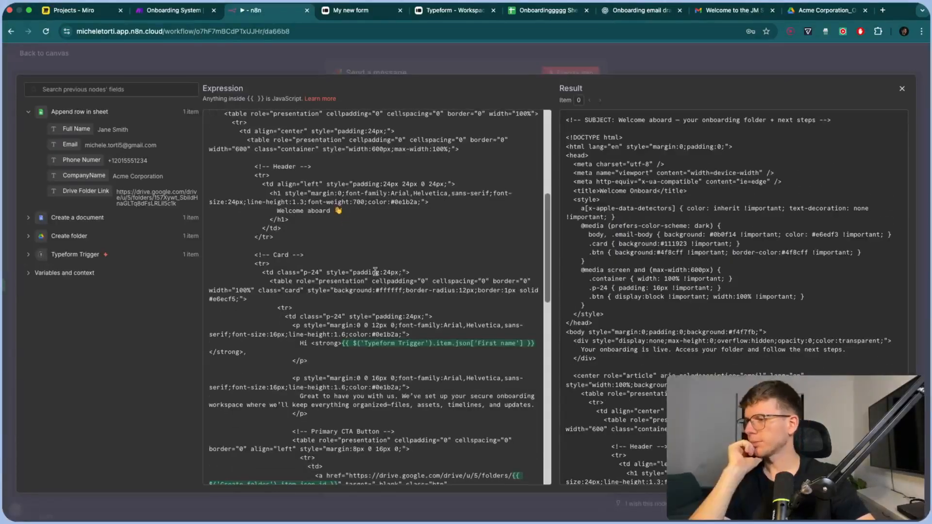
Check the HTML message result, pin the Append row in sheet output, and run Send a message
scroll(392, 311, "down", 2)
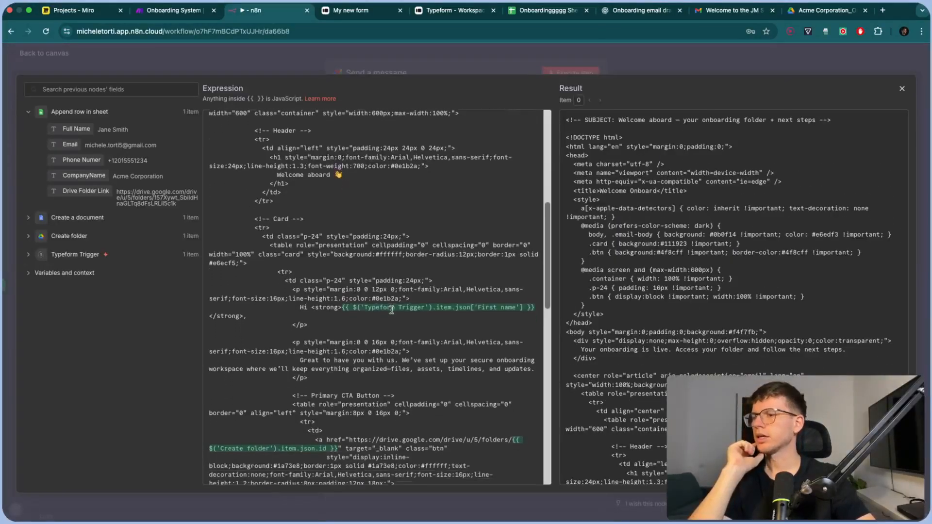
scroll(392, 311, "down", 2)
scroll(712, 372, "down", 10)
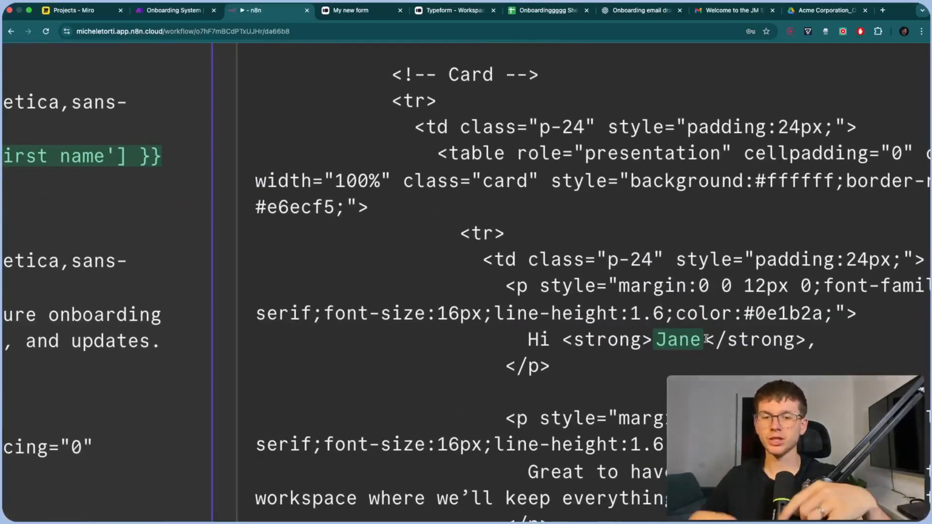
scroll(709, 341, "down", 5)
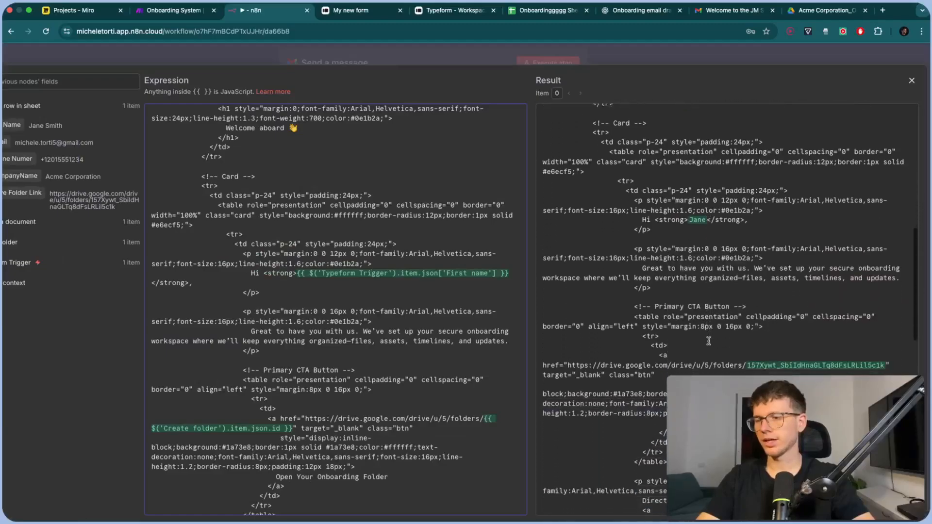
key("Escape")
key("Escape")
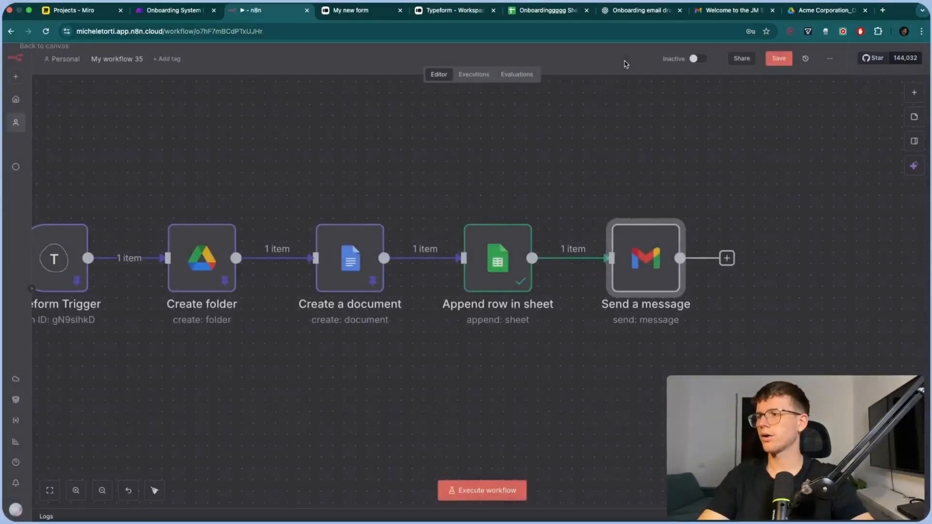
key("p")
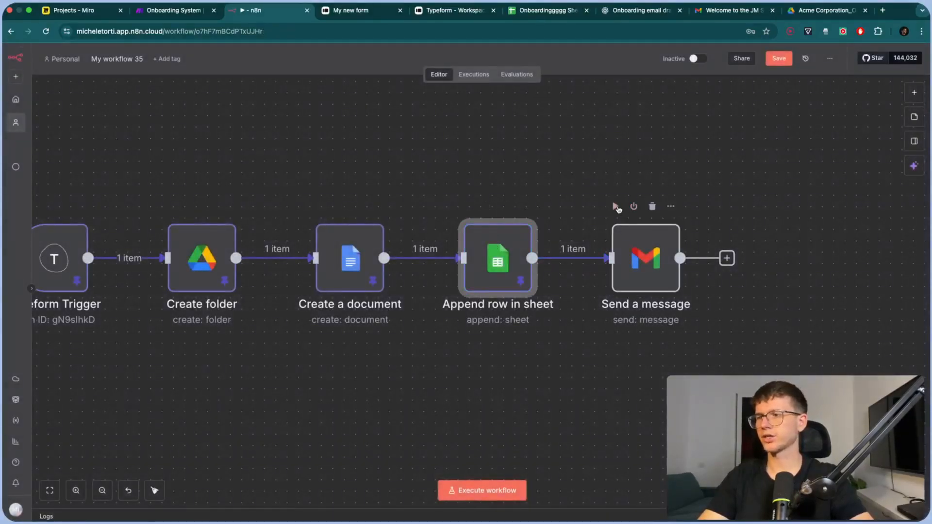
left_click(615, 206)
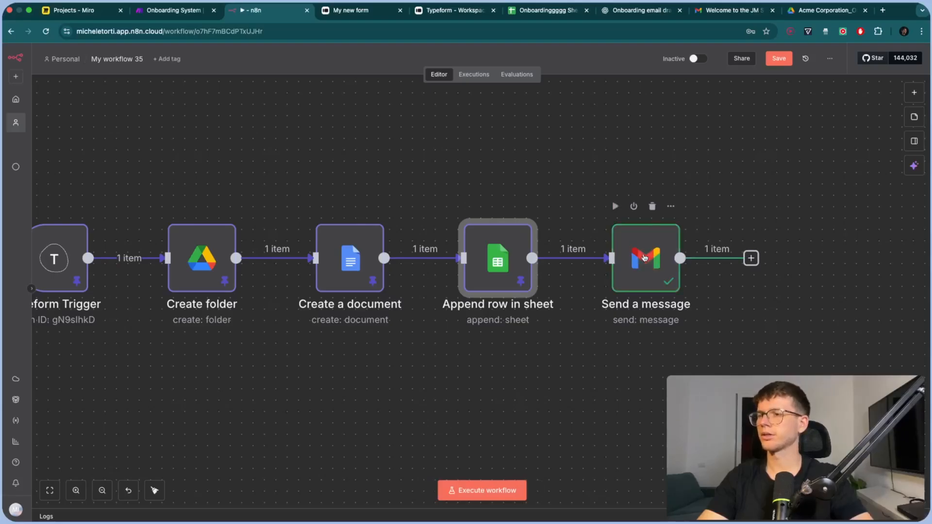
Refresh the Gmail inbox, open the new 'Welcome to the JM Solutionss Team!!' email, and follow its onboarding folder link
left_click(728, 10)
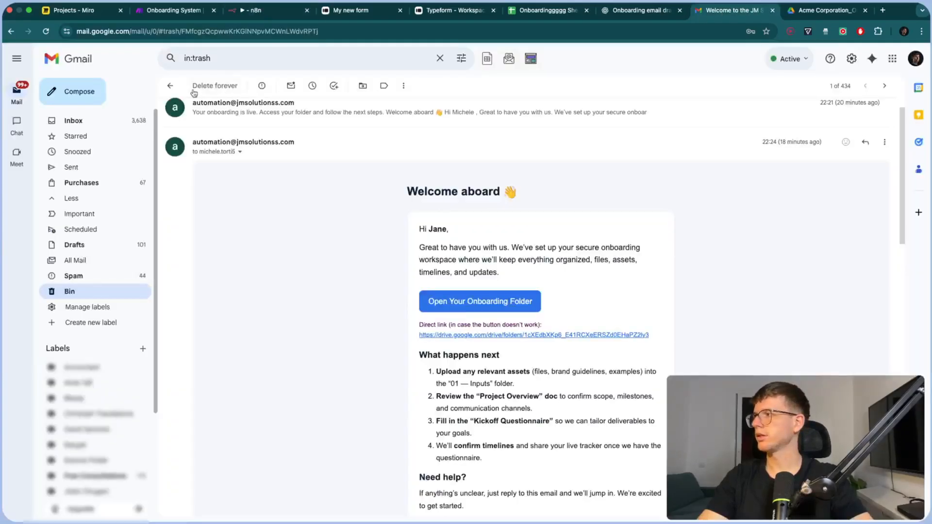
left_click(135, 121)
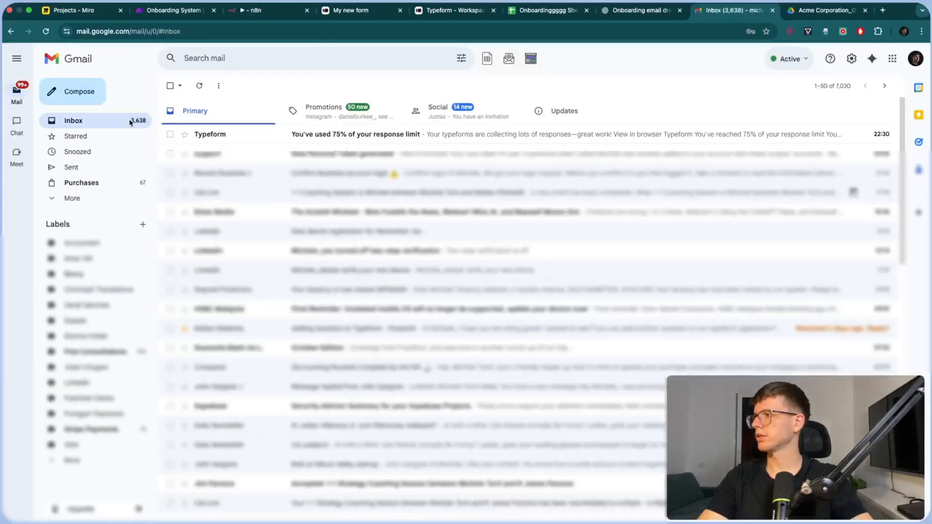
left_click(199, 86)
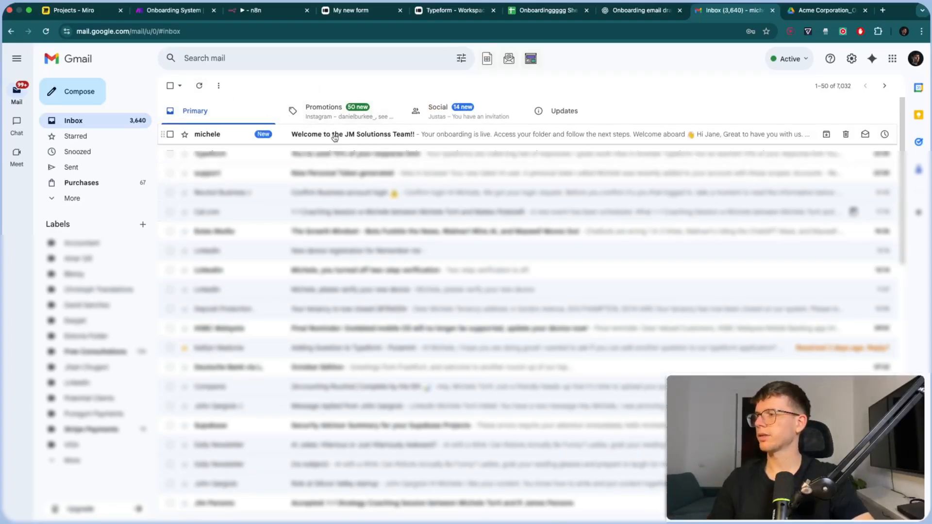
left_click(335, 138)
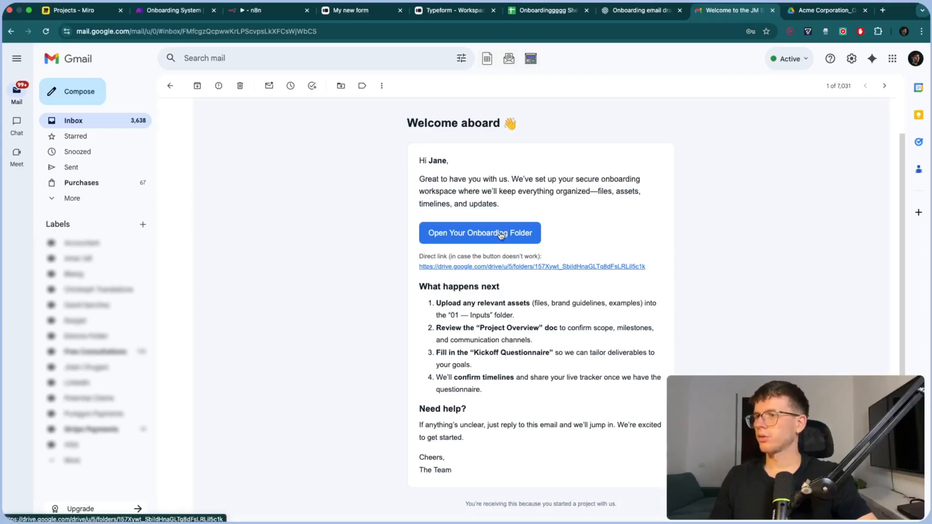
left_click(502, 235)
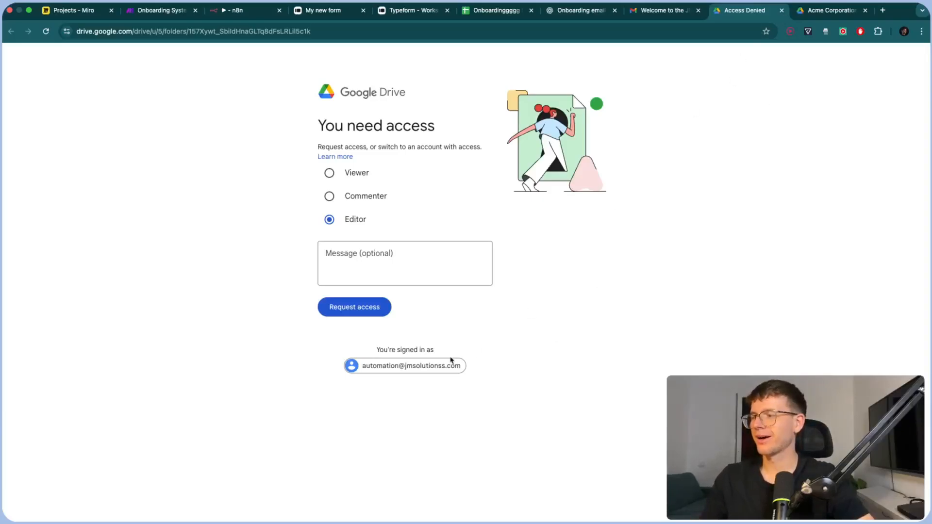
Open the Acme Corporation Onboarding Document from the owning Drive account, then select the first four n8n nodes
left_click(827, 14)
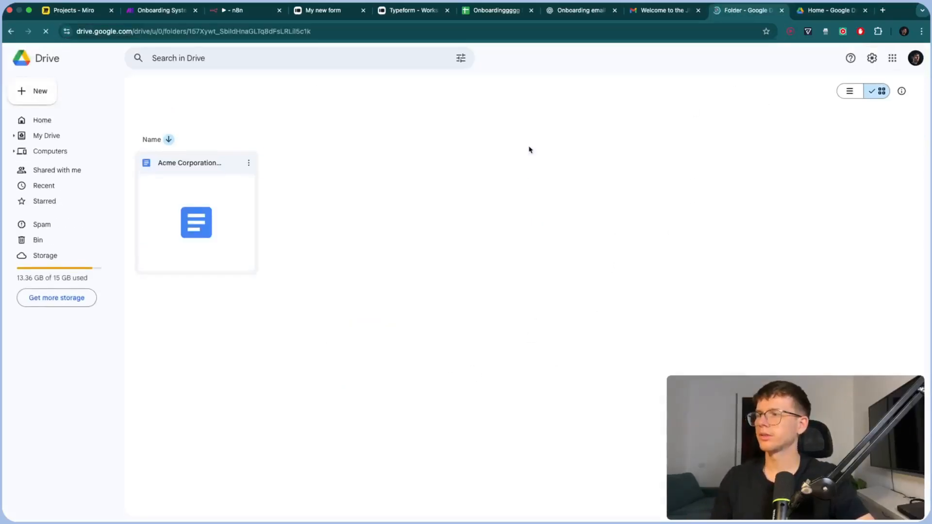
double_click(193, 207)
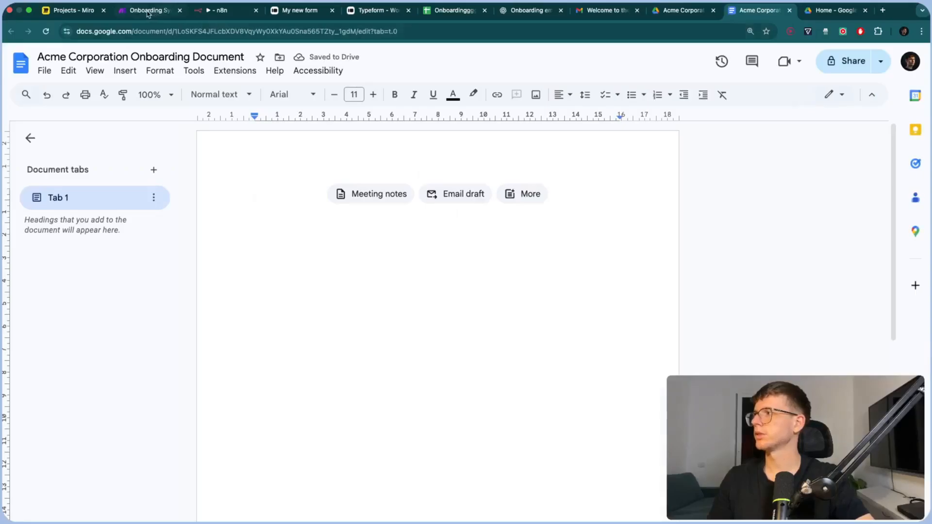
left_click(217, 12)
left_click_drag(106, 171, 611, 390)
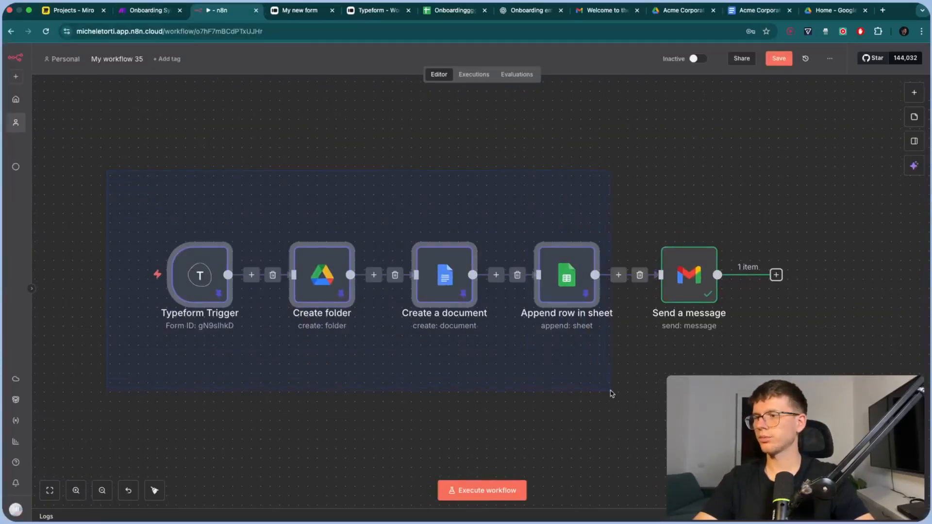
Unpin the selected nodes' data and save the n8n workflow
key("p")
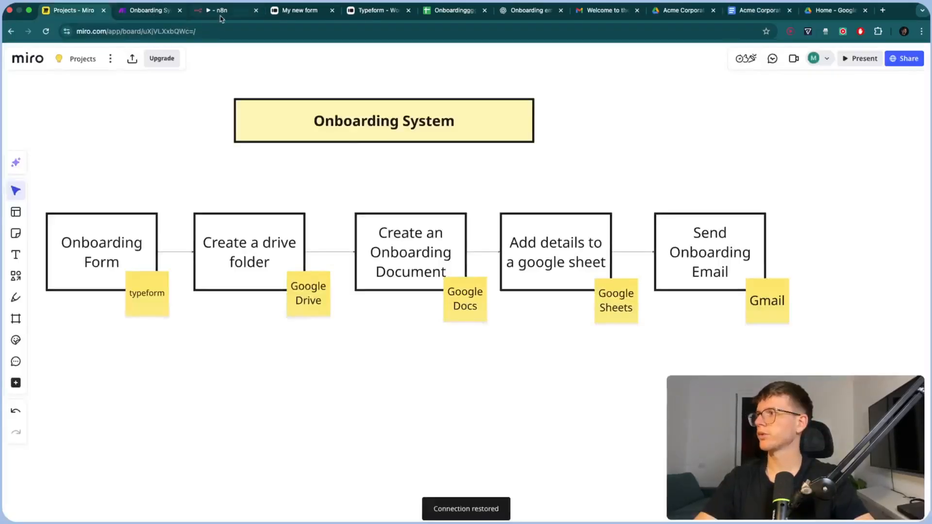
left_click(222, 17)
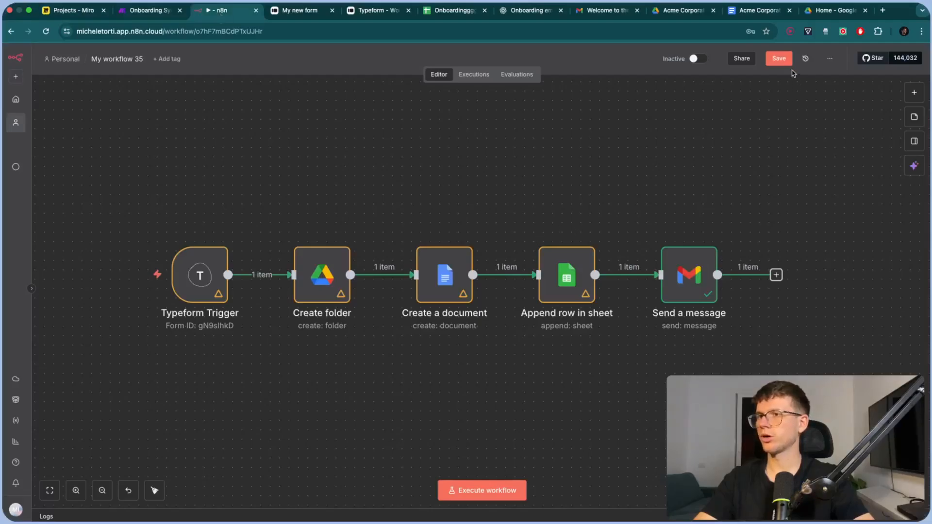
left_click(779, 58)
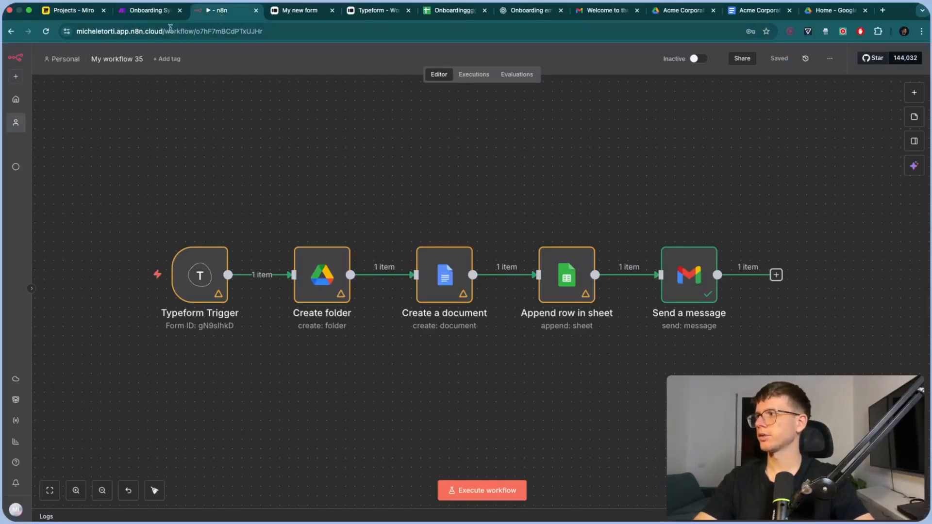
Close Make's Email module panel and shift its view, then reload the n8n workflow page
left_click(148, 10)
left_click(313, 156)
left_click_drag(313, 156, 697, 175)
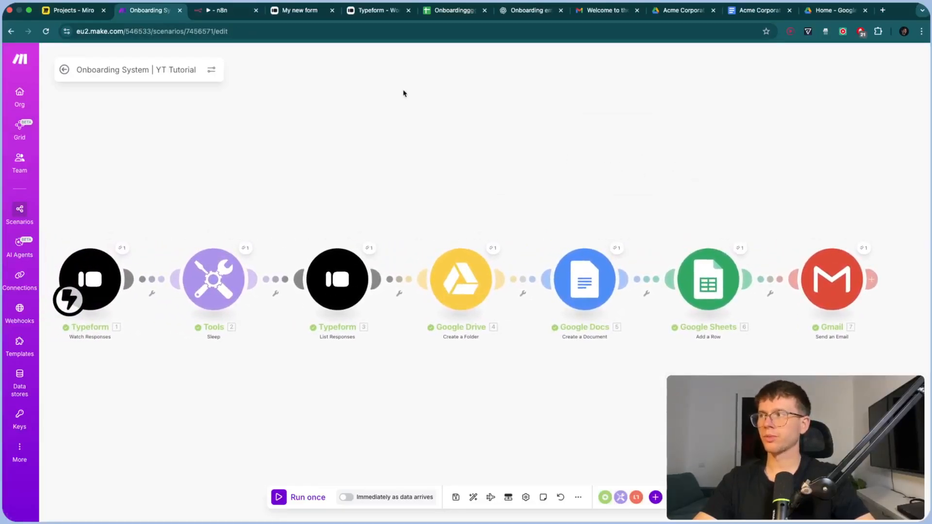
left_click(226, 12)
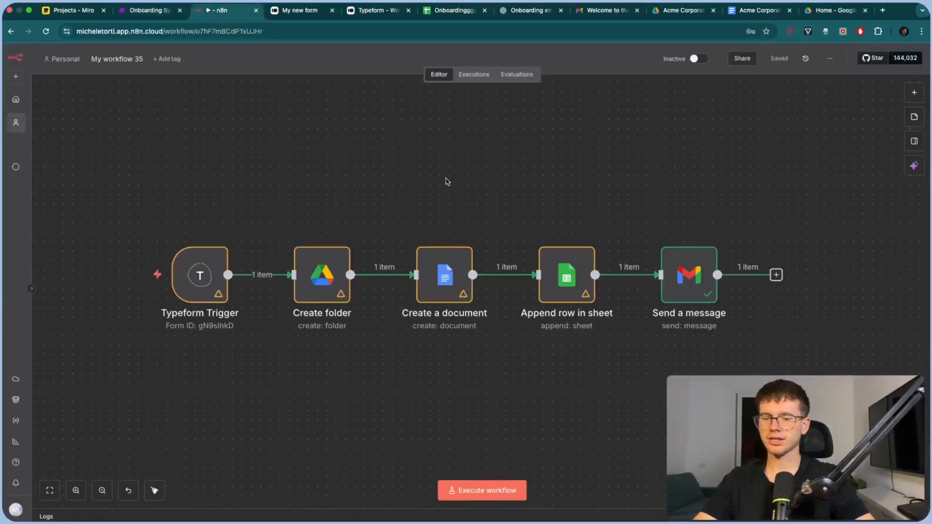
key("super+r")
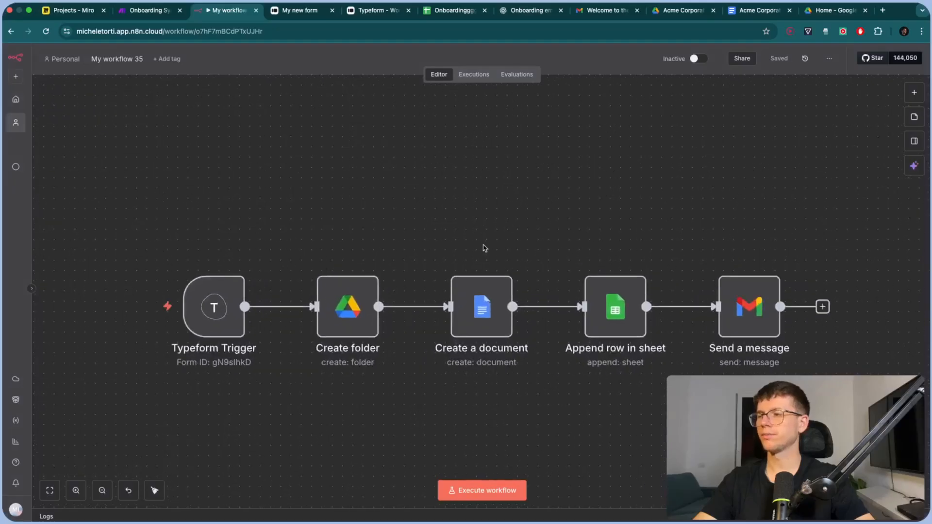
scroll(480, 230, "down", 1)
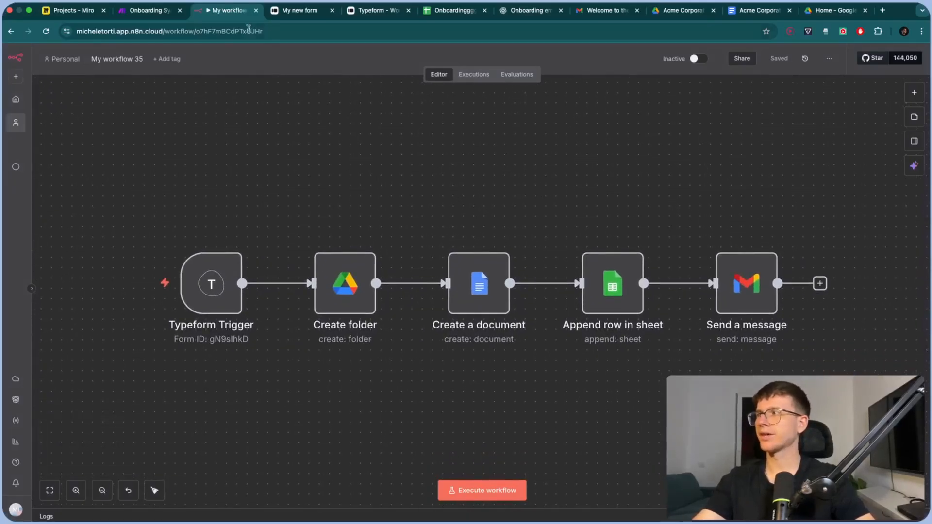
left_click(156, 15)
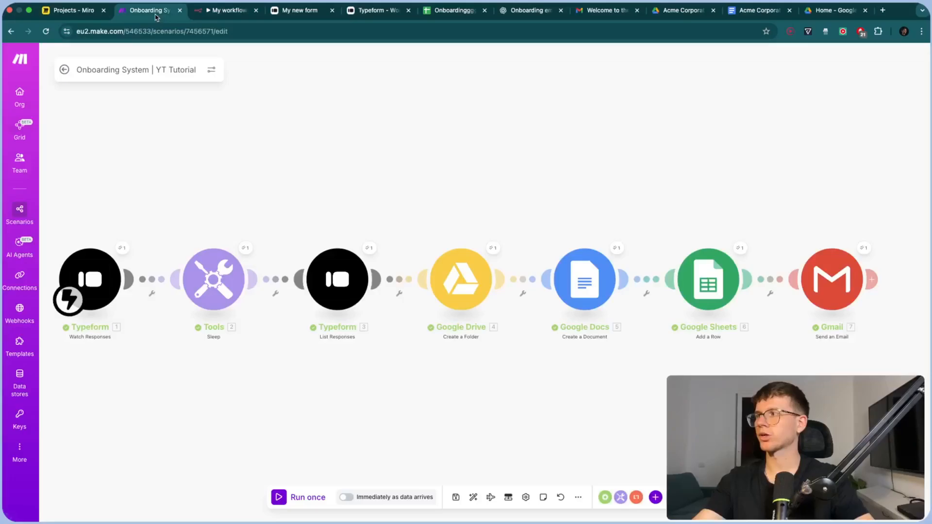
Return from the Make scenario to the n8n 'My workflow 35' workflow
left_click(231, 18)
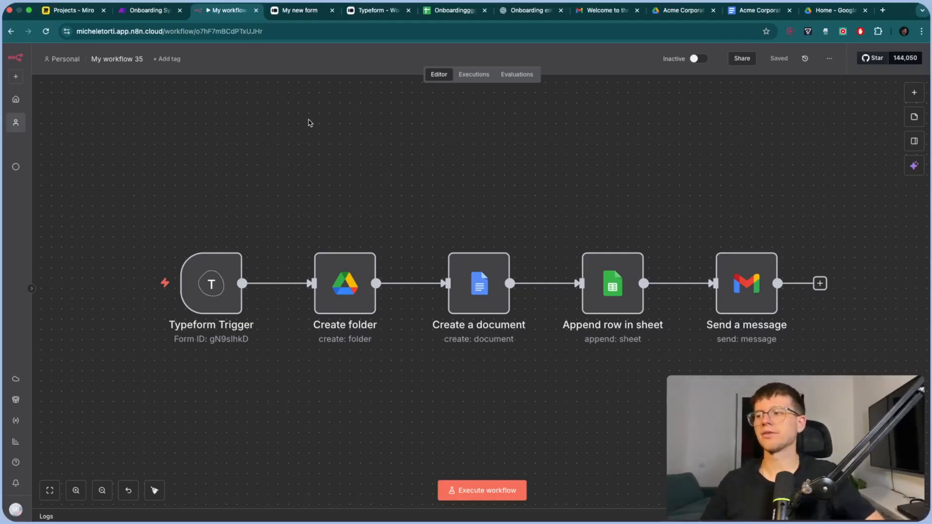
Compare n8n's Append row in sheet values with Make's Google Sheets module, and select all five nodes
double_click(613, 295)
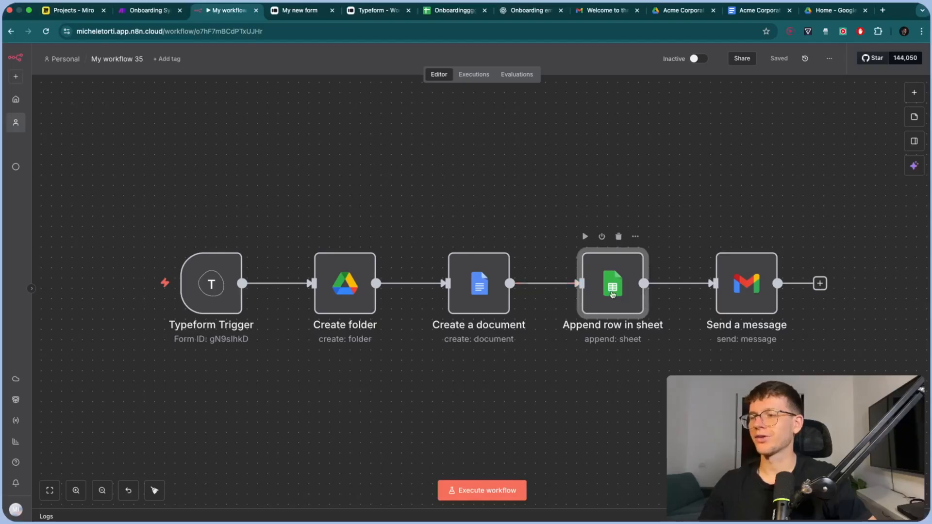
scroll(500, 384, "down", 3)
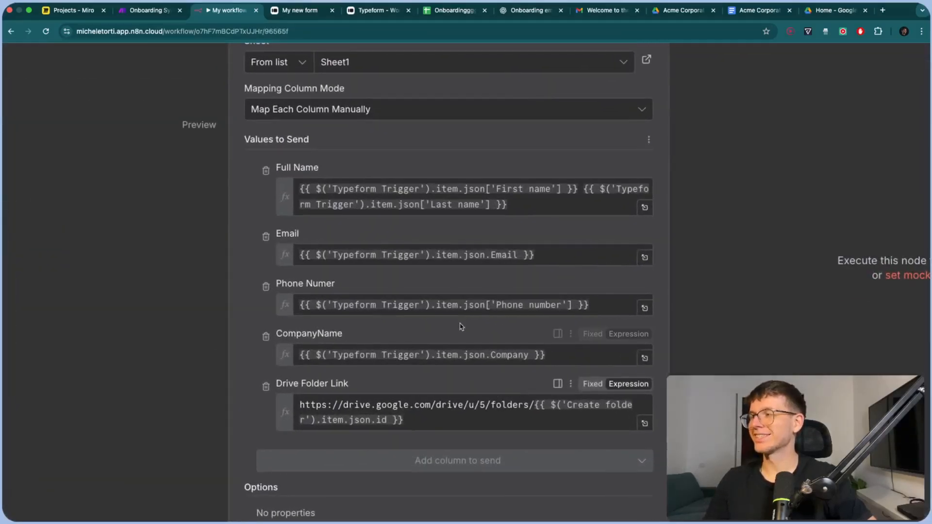
left_click(146, 11)
left_click(683, 277)
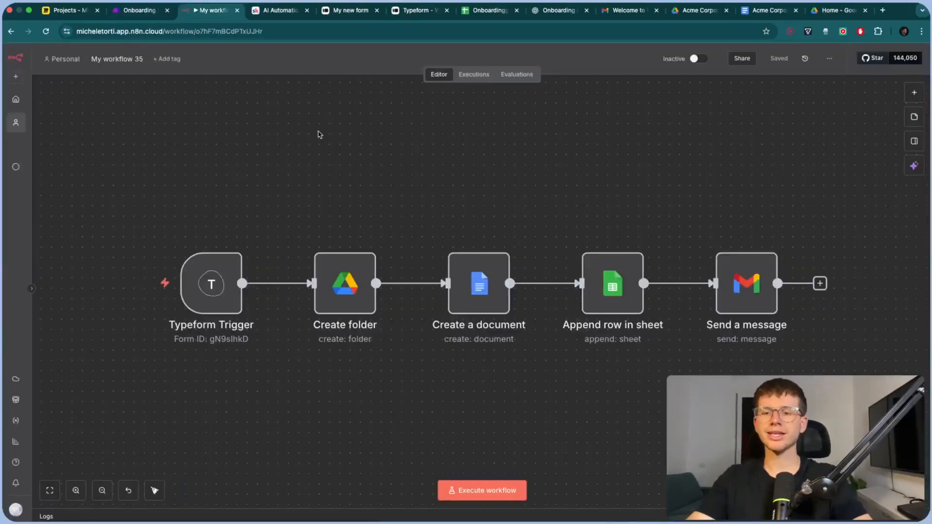
left_click_drag(760, 300, 818, 369)
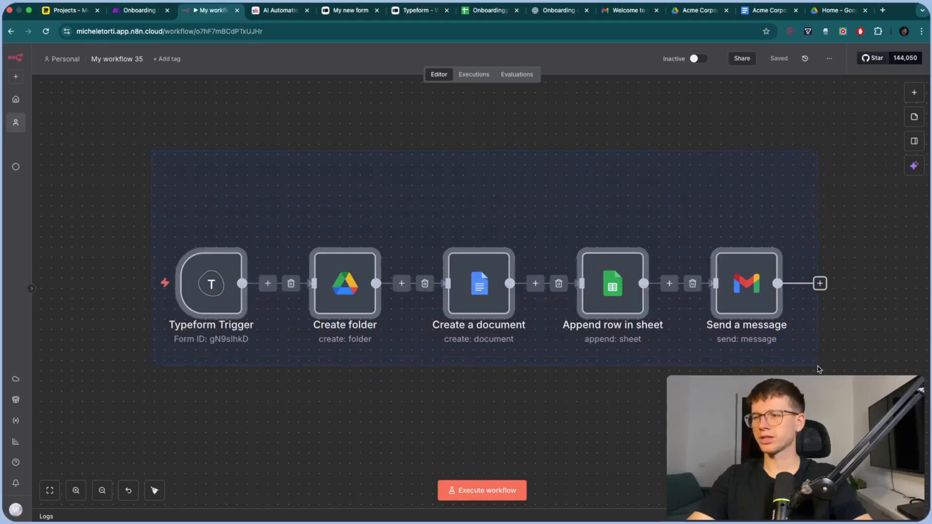
left_click(693, 356)
left_click(154, 11)
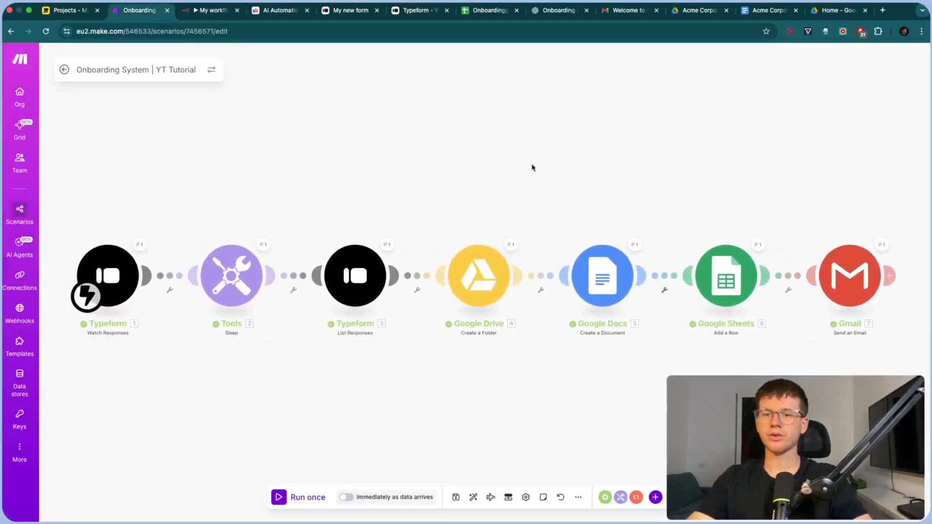
Open the AI Automation Circle classroom's Templates Vault and its 'Master n8n with just 17 Nodes' lesson
left_click(274, 16)
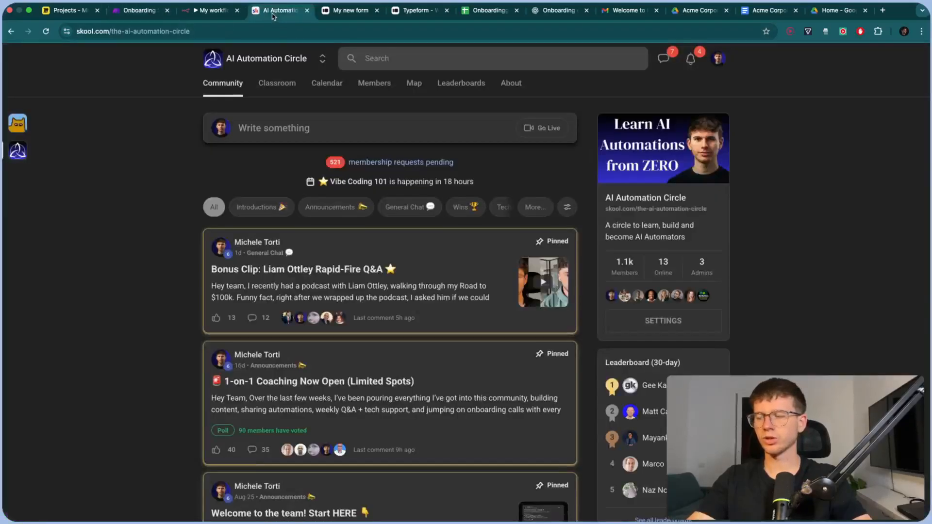
left_click(274, 83)
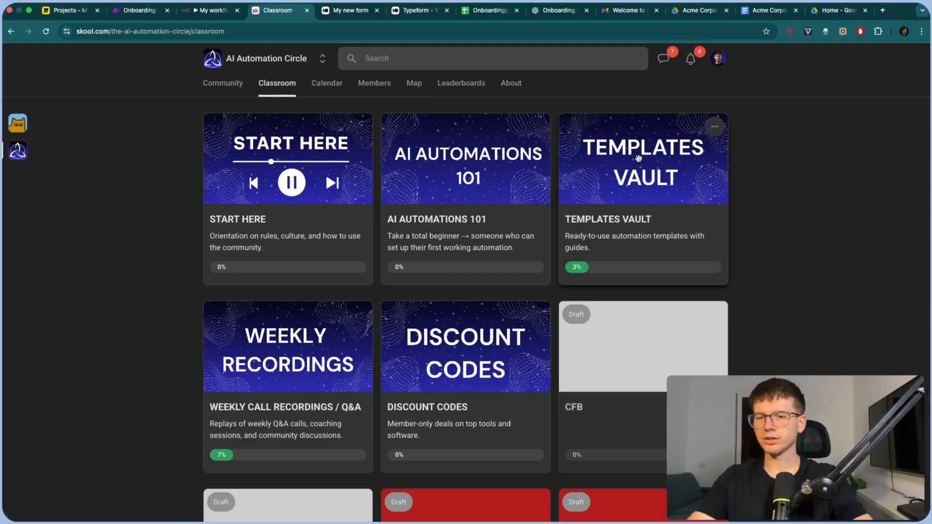
left_click(638, 158)
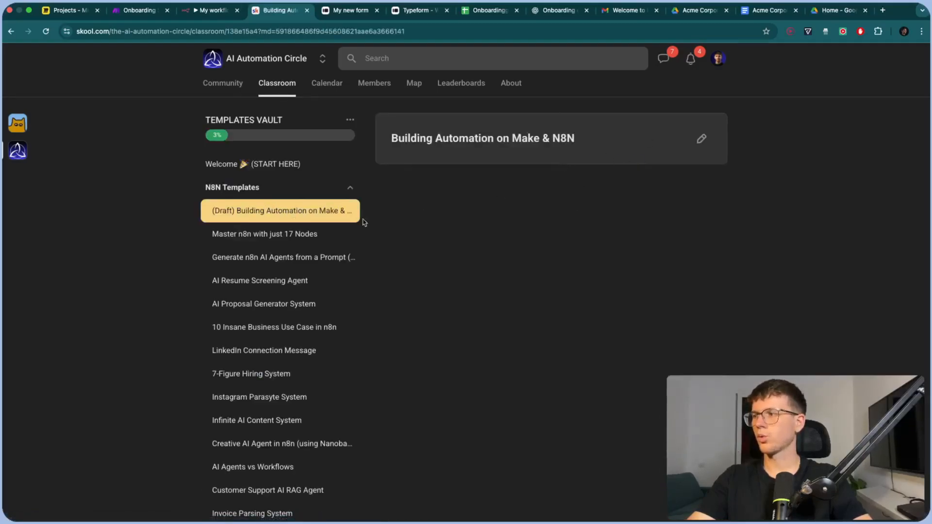
left_click(280, 236)
scroll(459, 395, "up", 5)
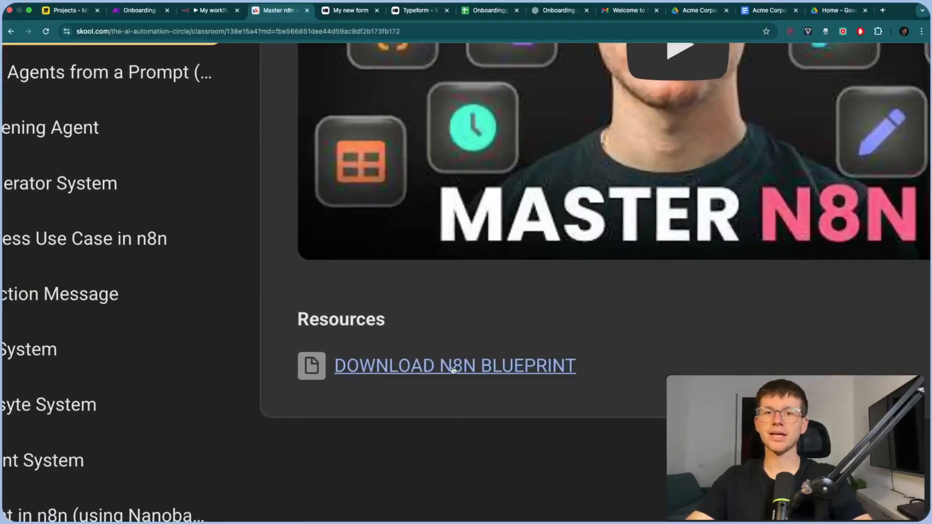
scroll(454, 371, "down", 5)
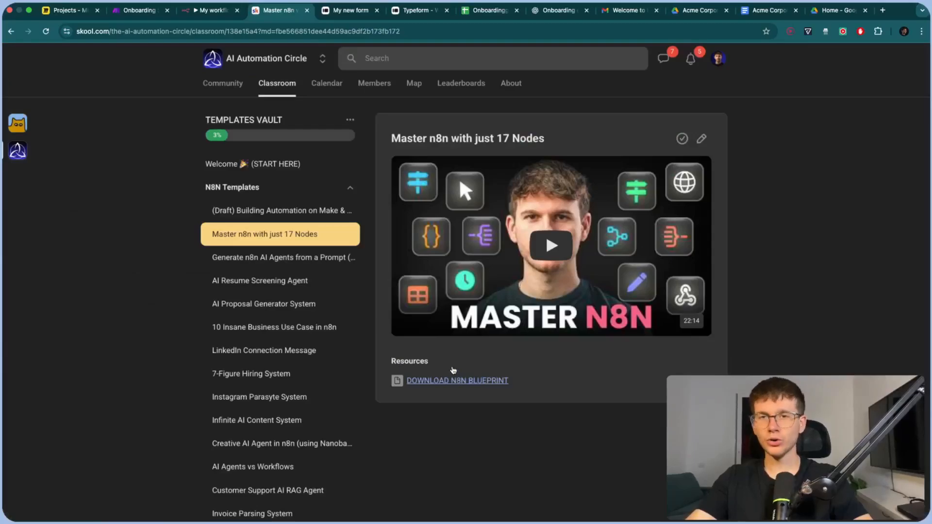
Read through the Templates Vault 'Welcome (START HERE)' lesson
left_click(268, 168)
scroll(488, 425, "up", 5)
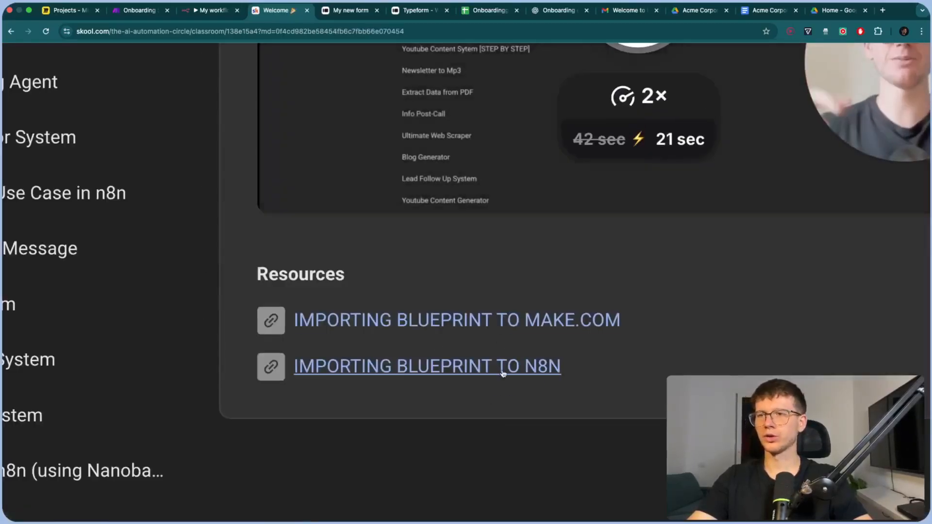
scroll(473, 412, "down", 5)
scroll(300, 389, "down", 10)
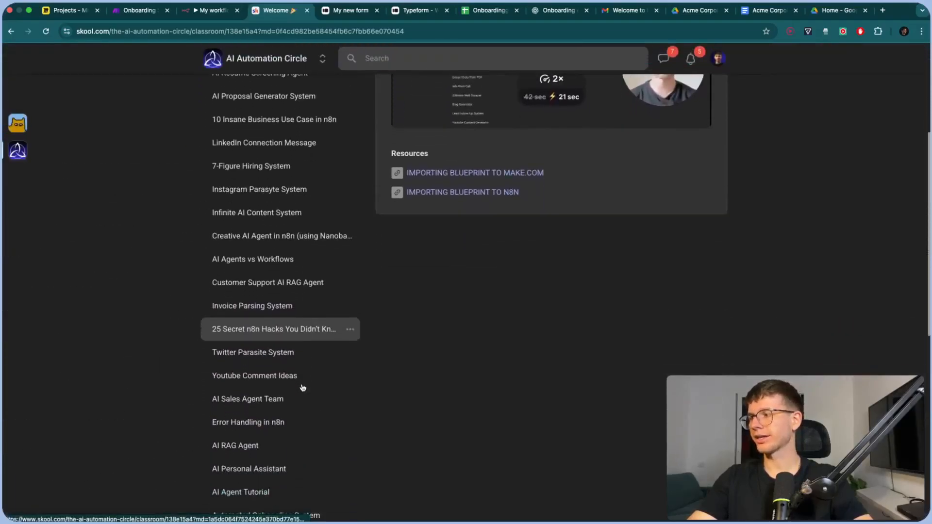
scroll(302, 387, "down", 5)
scroll(292, 325, "up", 3)
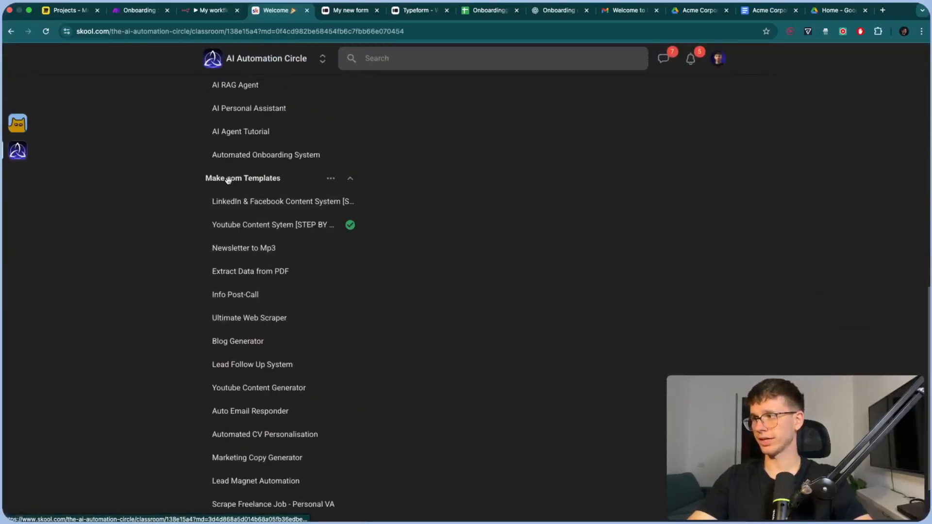
scroll(259, 179, "up", 15)
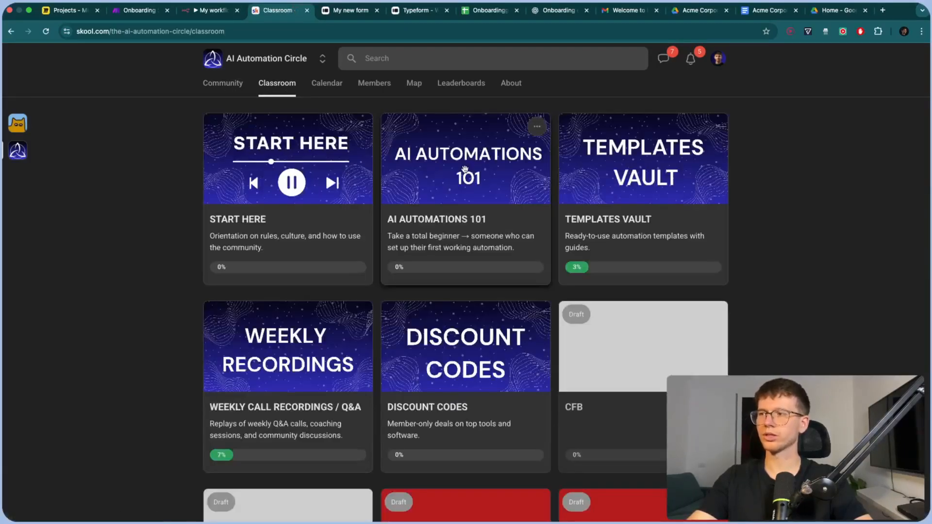
Open the AI Automations 101 course, then go back to the community feed
left_click(464, 170)
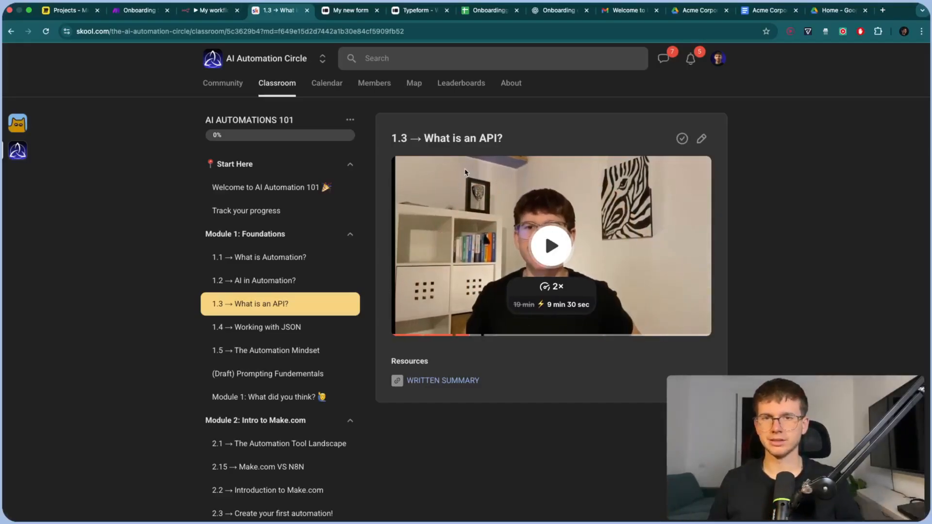
left_click(18, 152)
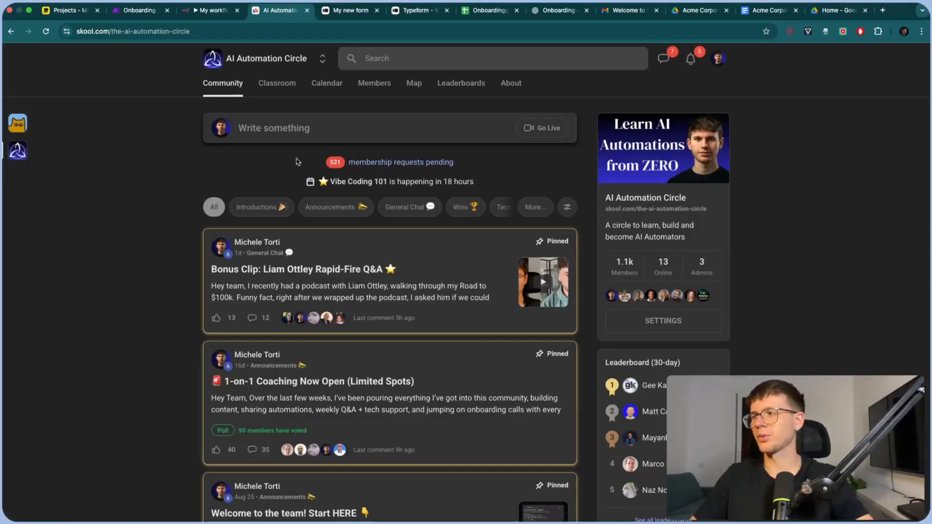
scroll(359, 156, "up", 5)
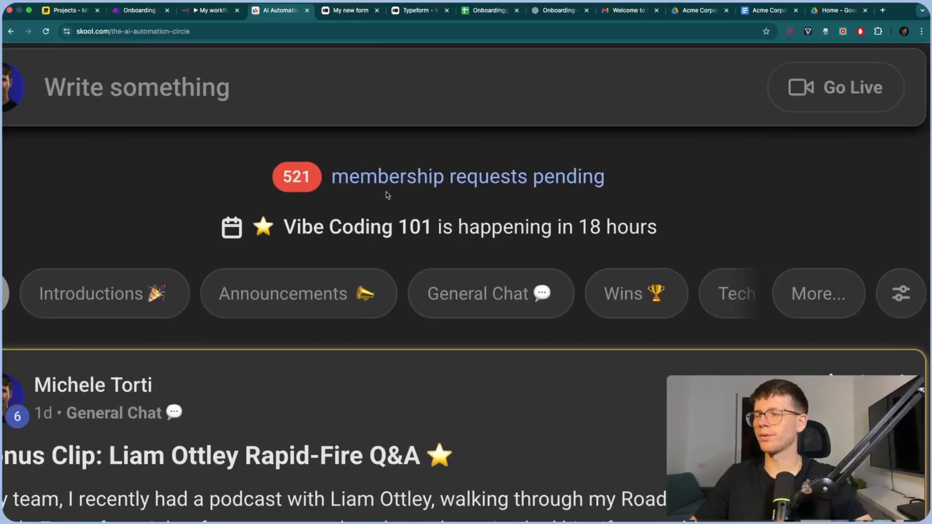
scroll(387, 195, "down", 5)
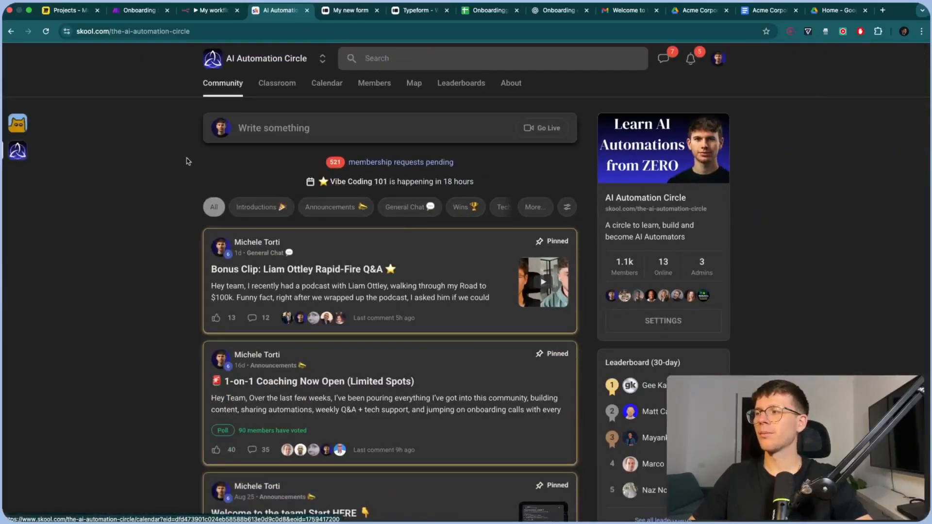